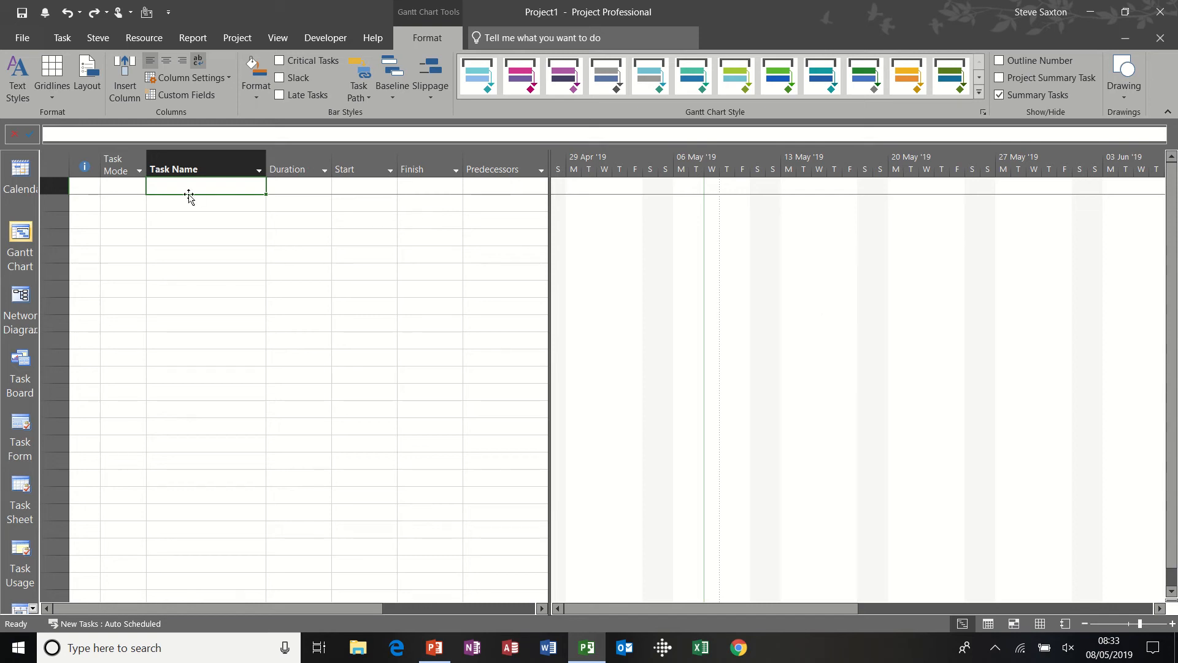
- Enter "Develop Strategy" as the name of the first task in the Gantt chart task table
left_click(245, 300, "shift")
type("Deve")
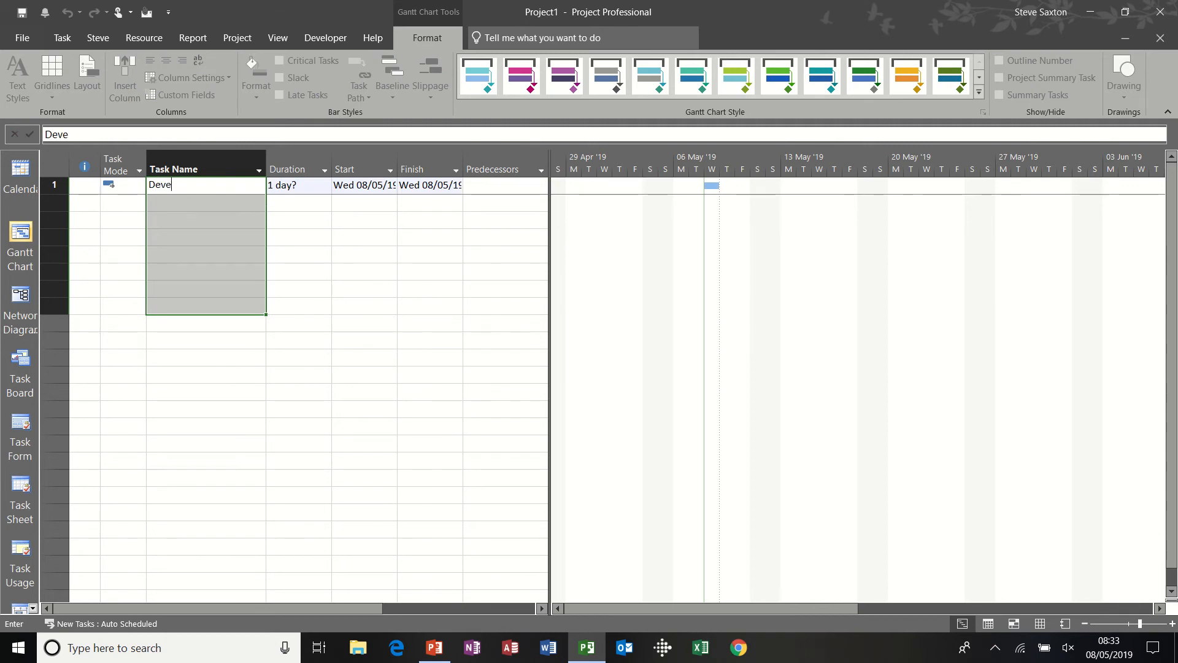
type("lop Strateg")
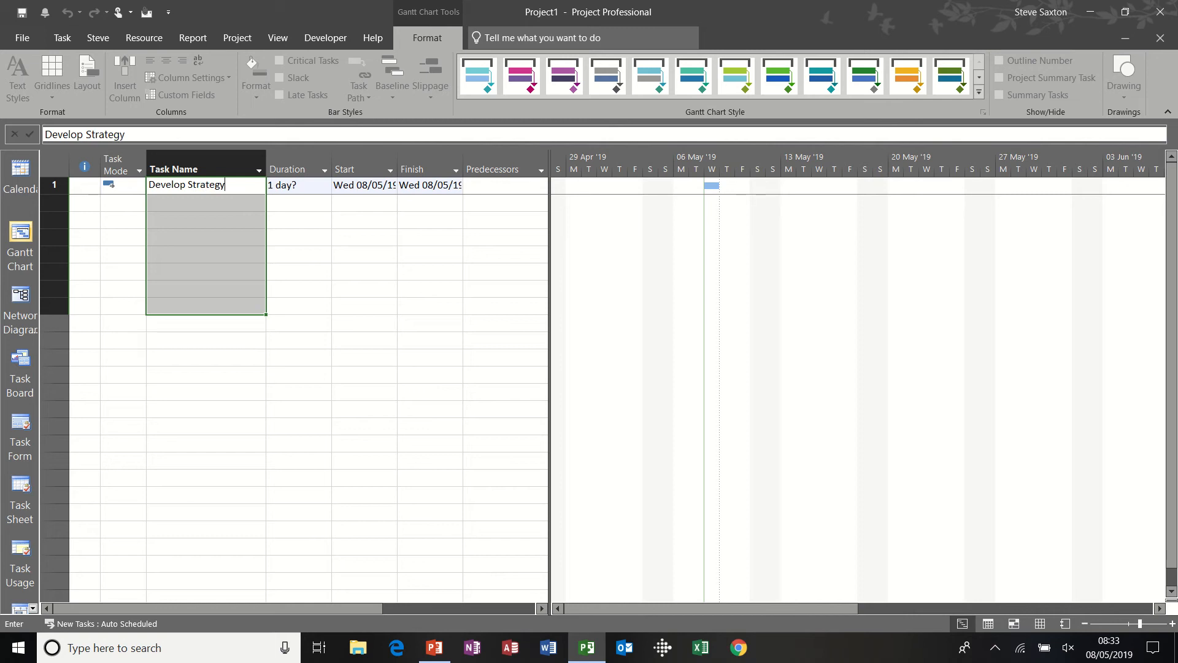
type("y")
- Add the tasks "Coord Team" and "Train staff" in the rows below Develop Strategy
left_click(233, 203)
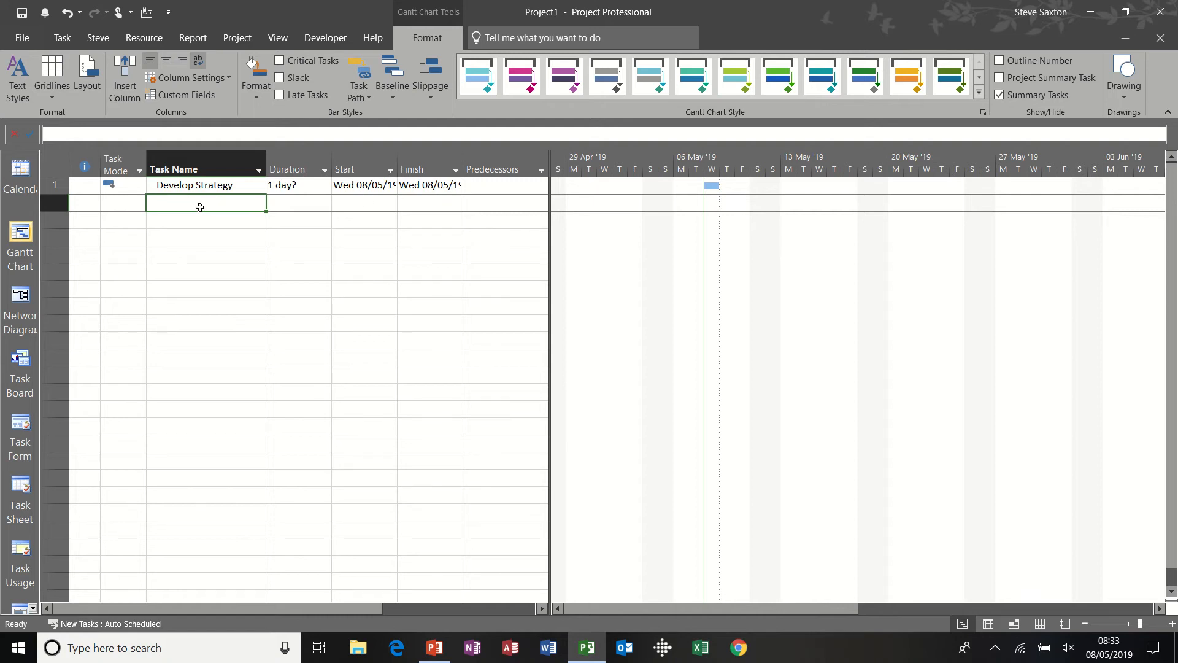
type("Coord")
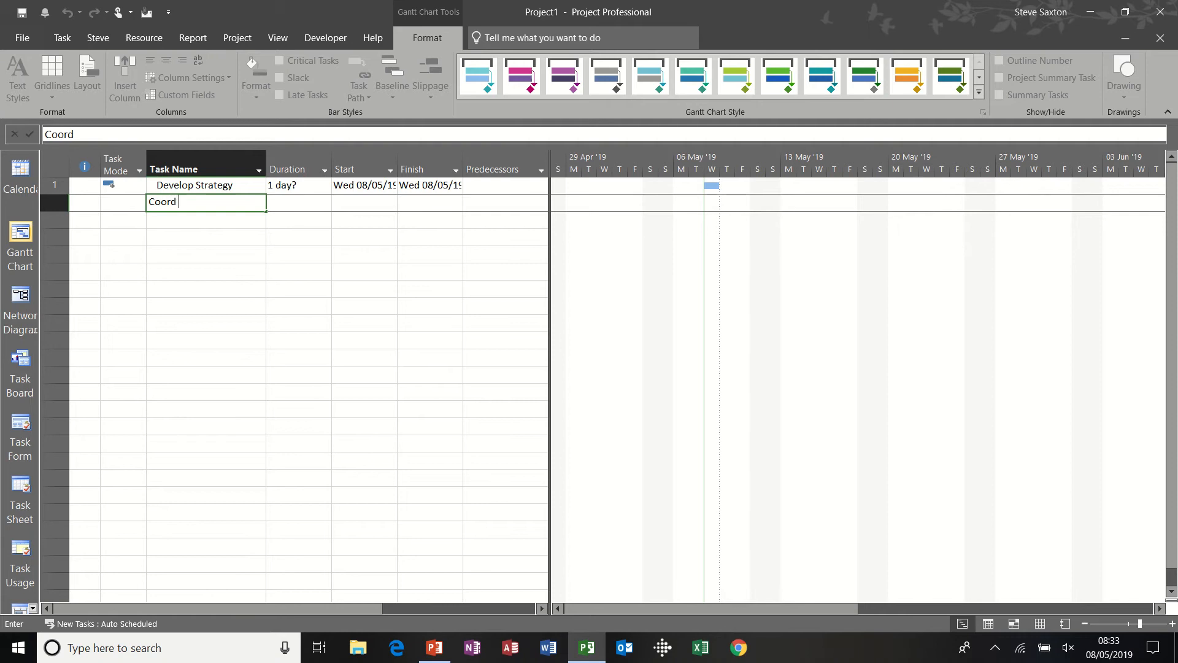
type(" Team")
key("Return")
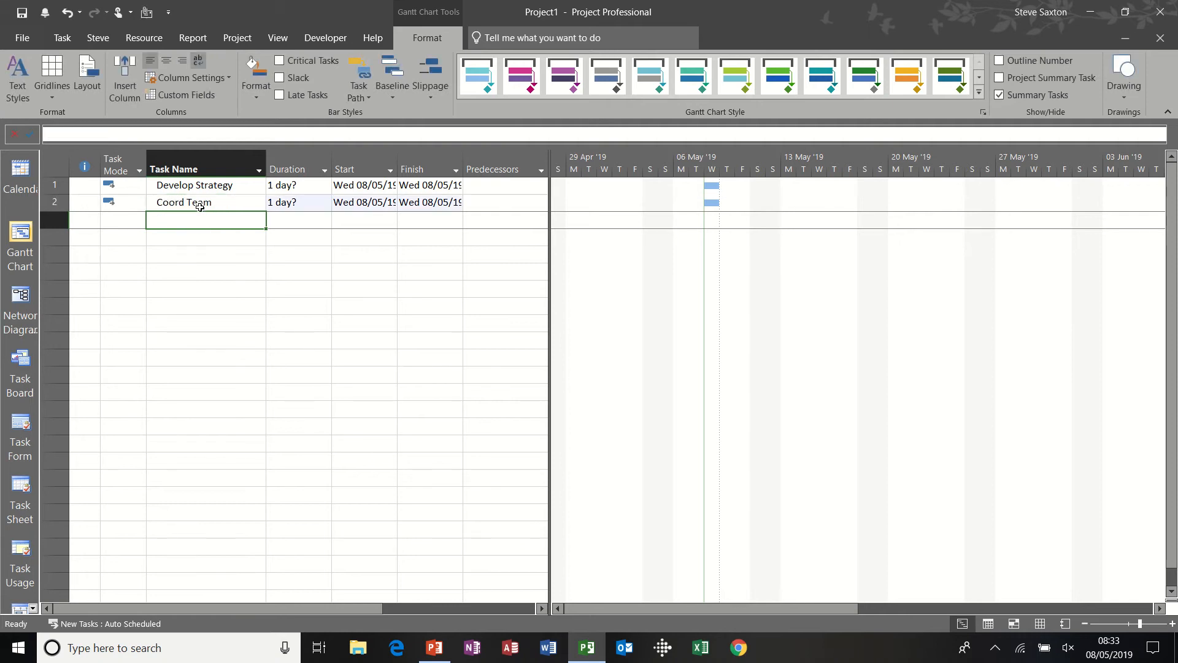
type("Train s")
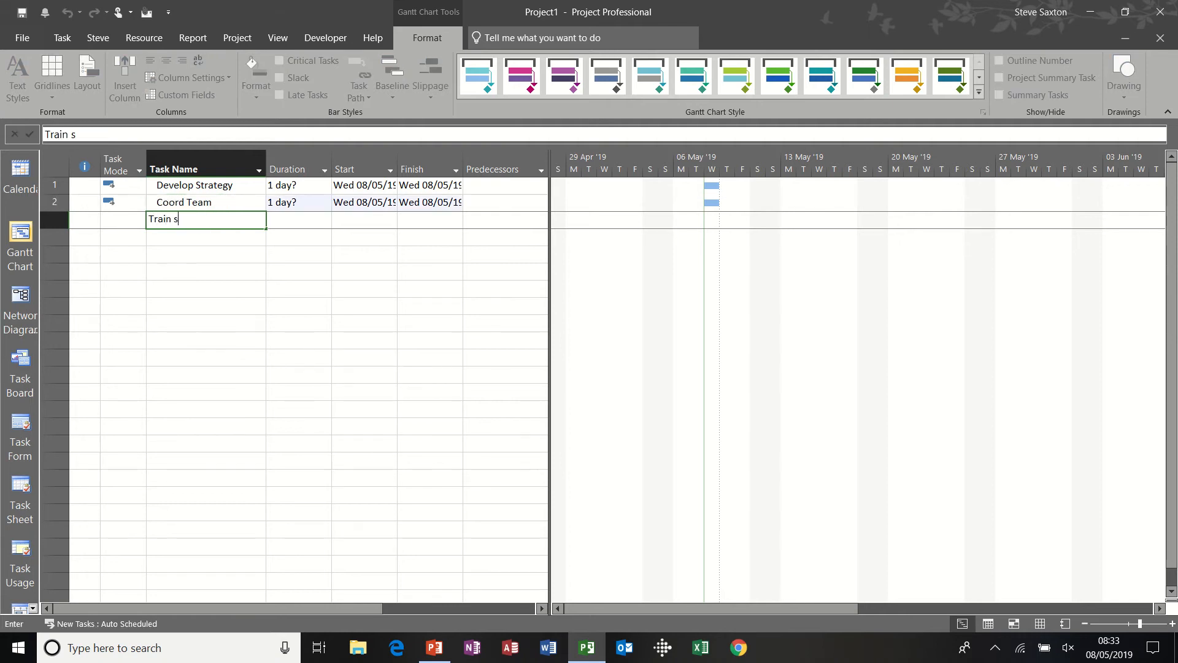
type("taff")
key("Return")
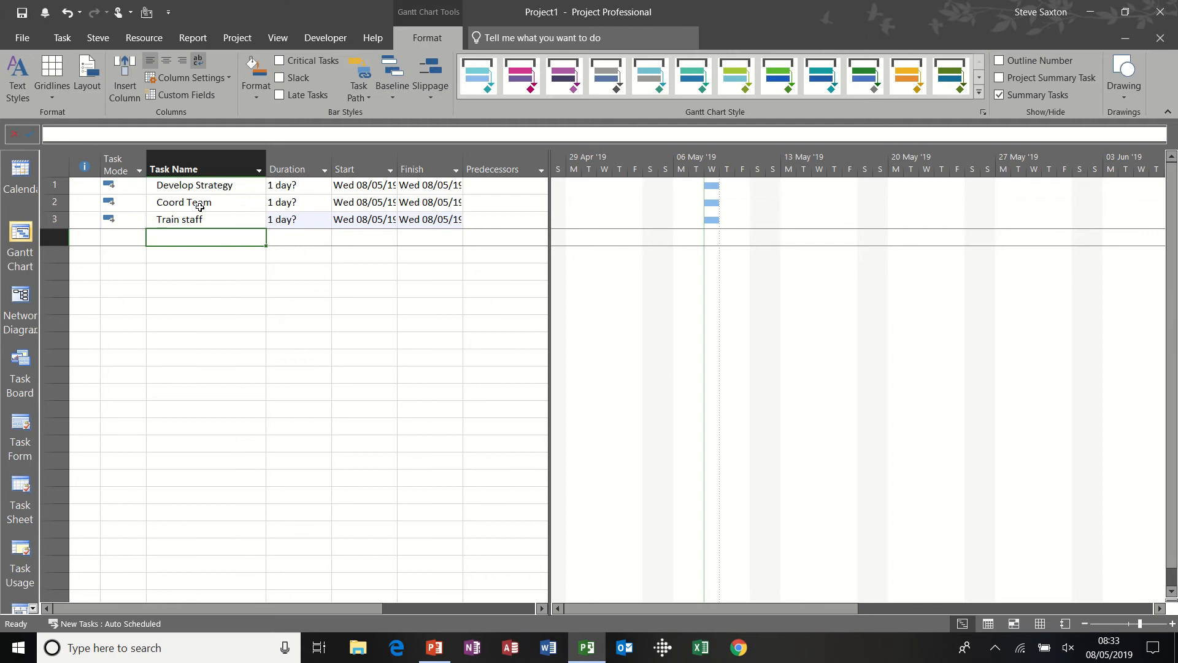
- Add the tasks "develop product" and "test product" below Train staff
type("de")
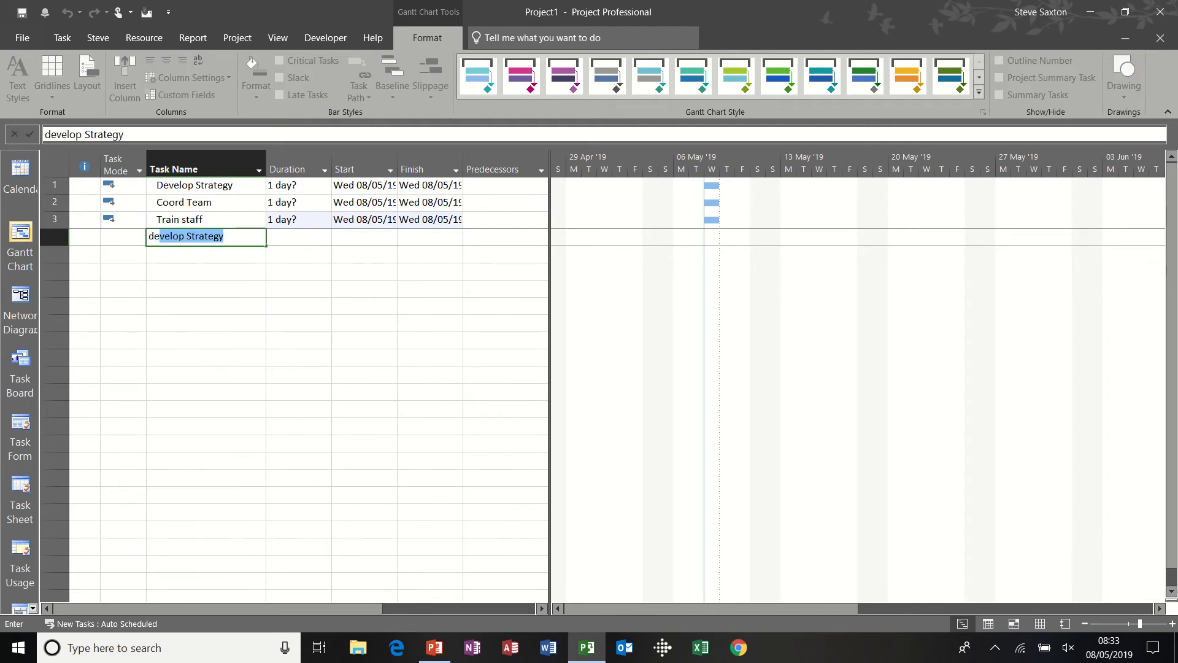
type("velop product")
key("Return")
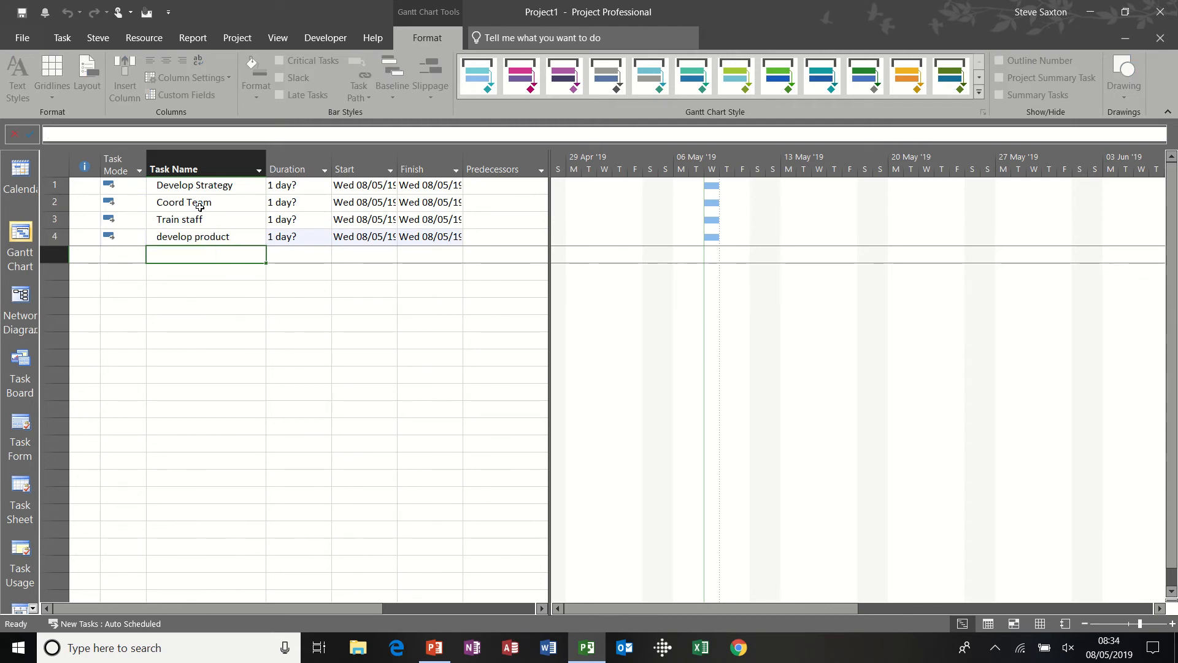
type("test pro")
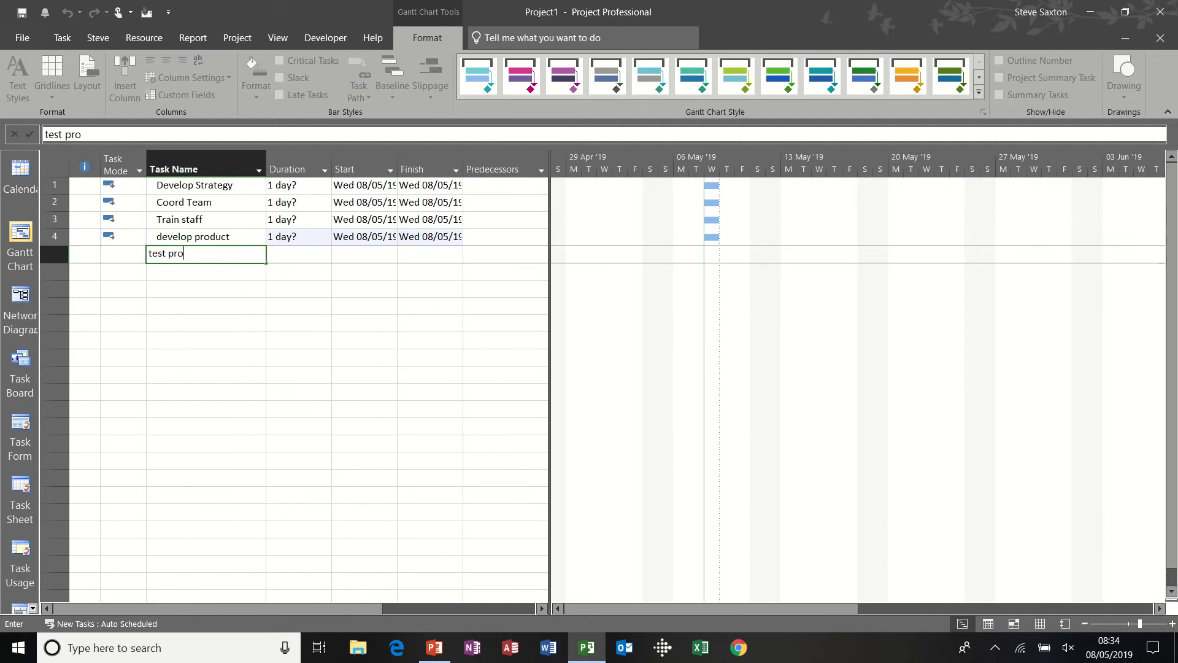
type("duct")
key("Return")
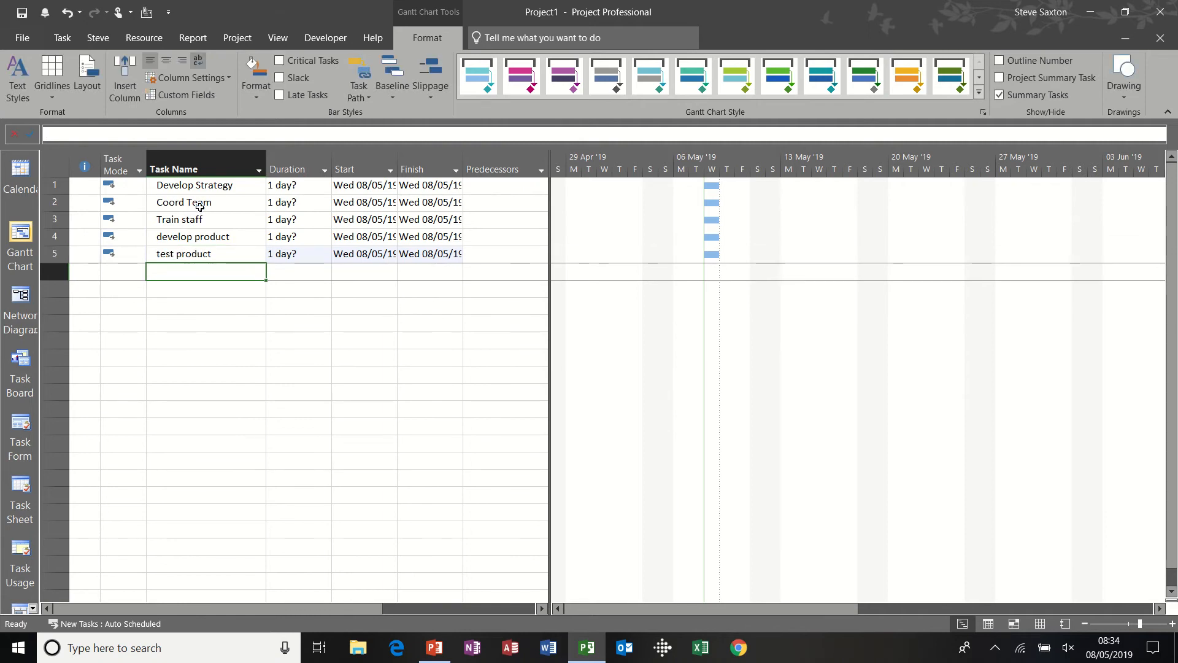
- Add the tasks "market product" and "sell product" at the end of the task list
type("marke")
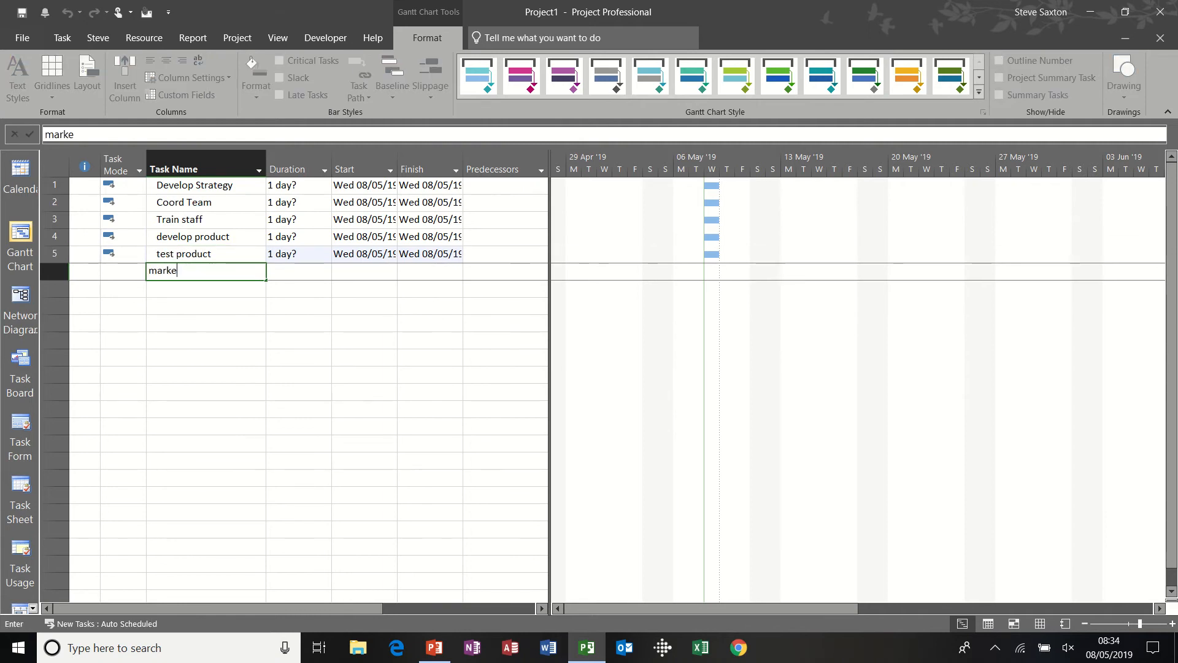
type("t product")
key("Return")
type("s")
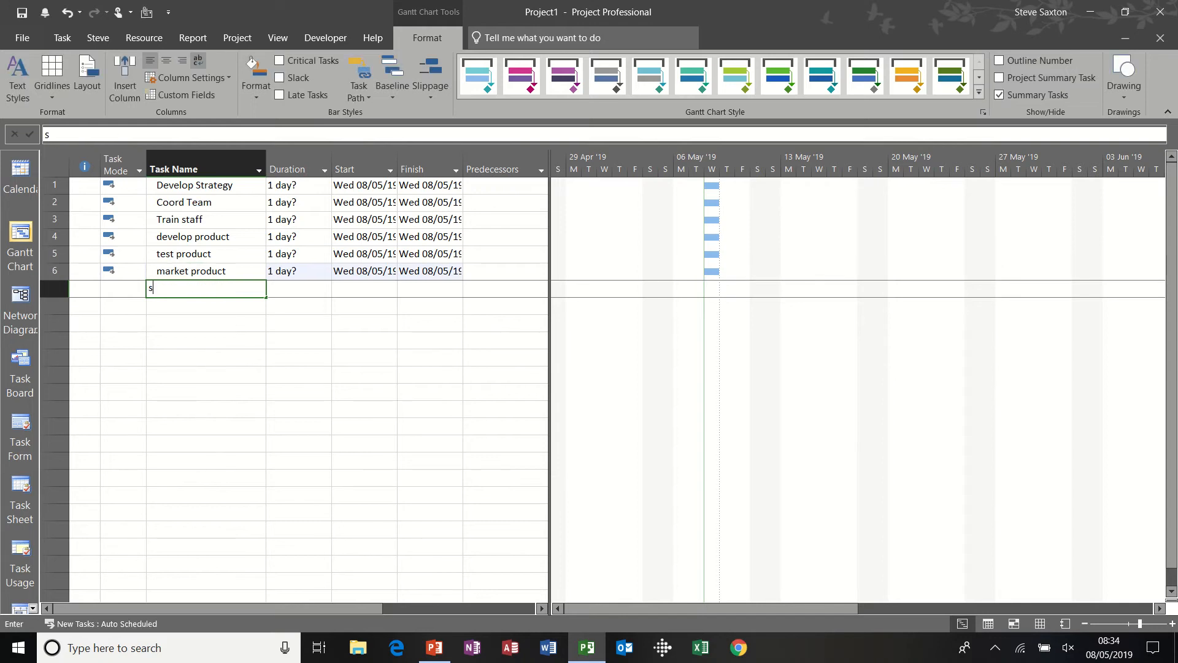
type("ell product")
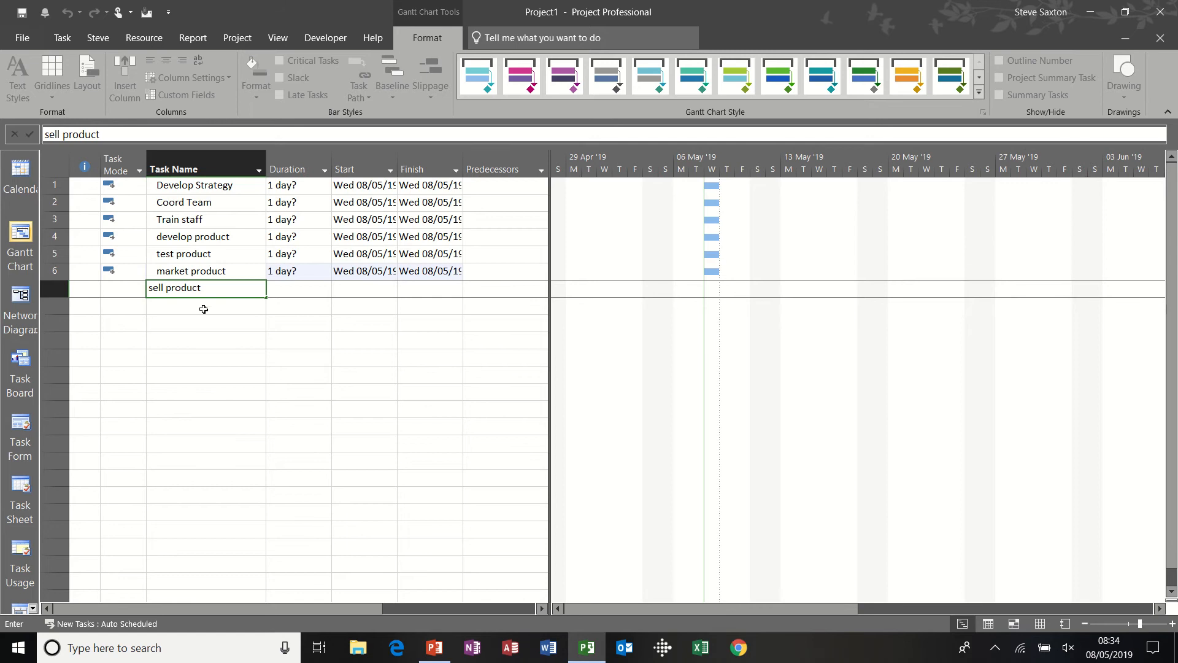
key("Return")
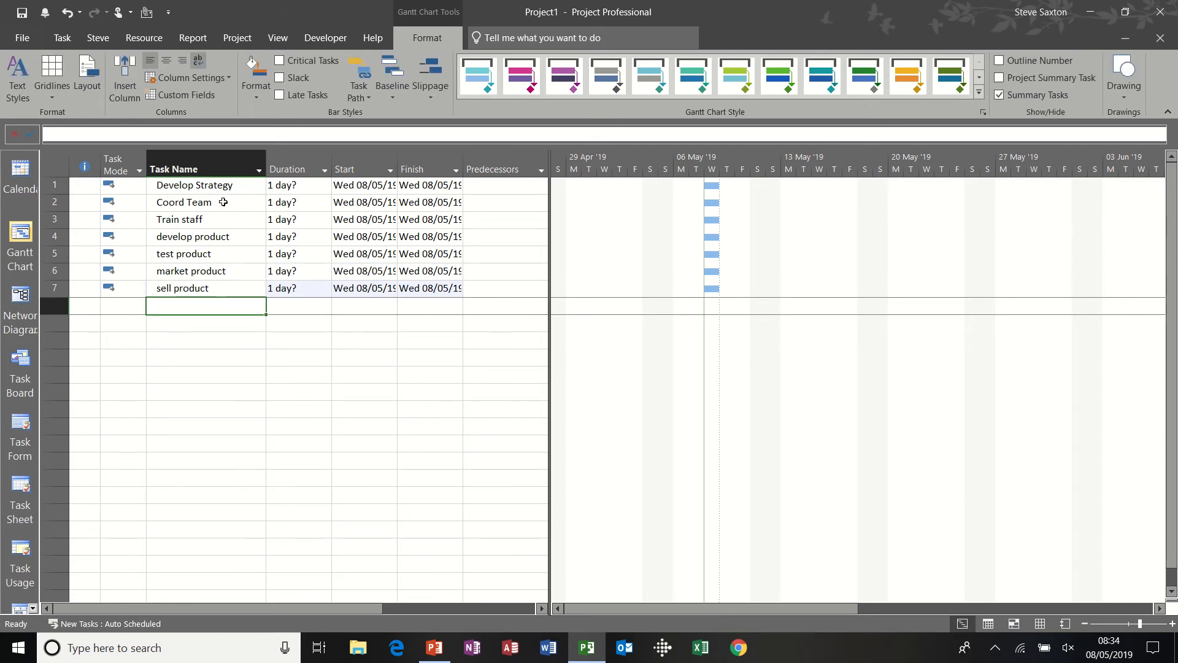
- Indent tasks 2 to 7, Coord Team through sell product, as subtasks of Develop Strategy
left_click(190, 187)
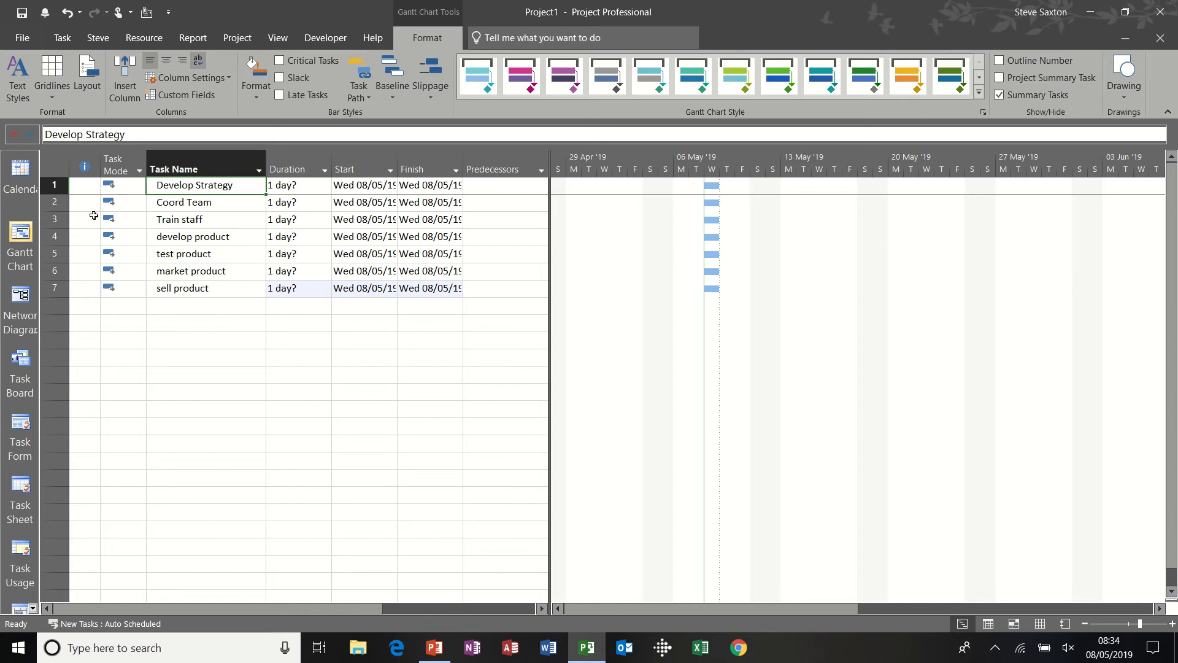
left_click_drag(54, 201, 56, 286)
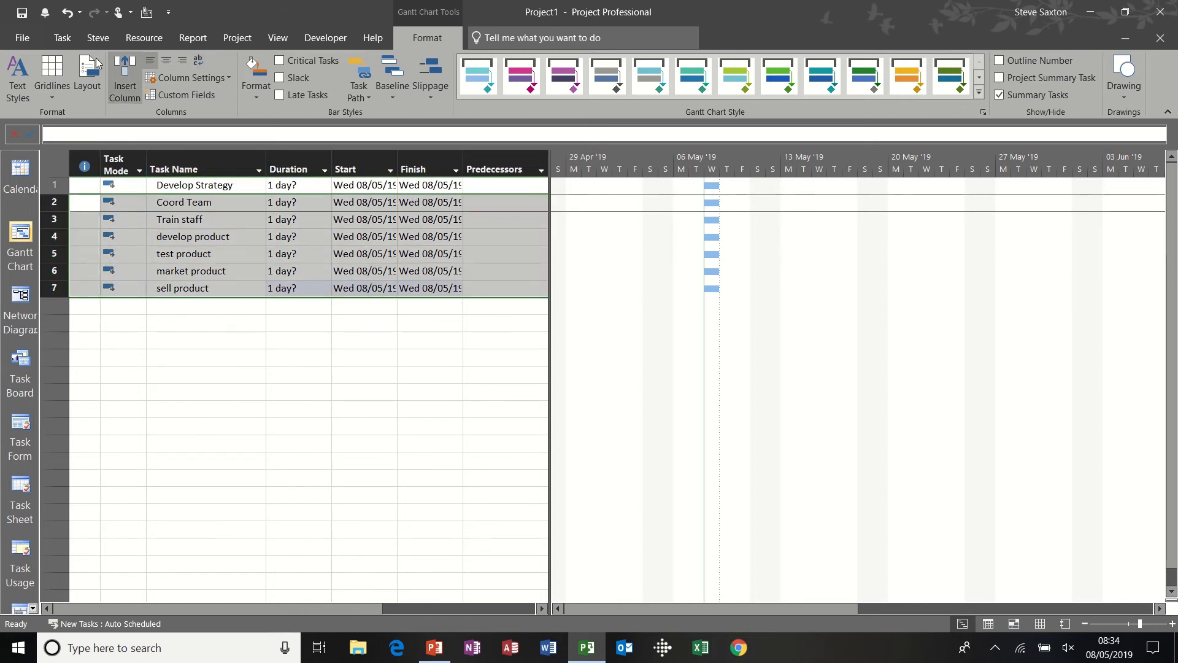
left_click(62, 38)
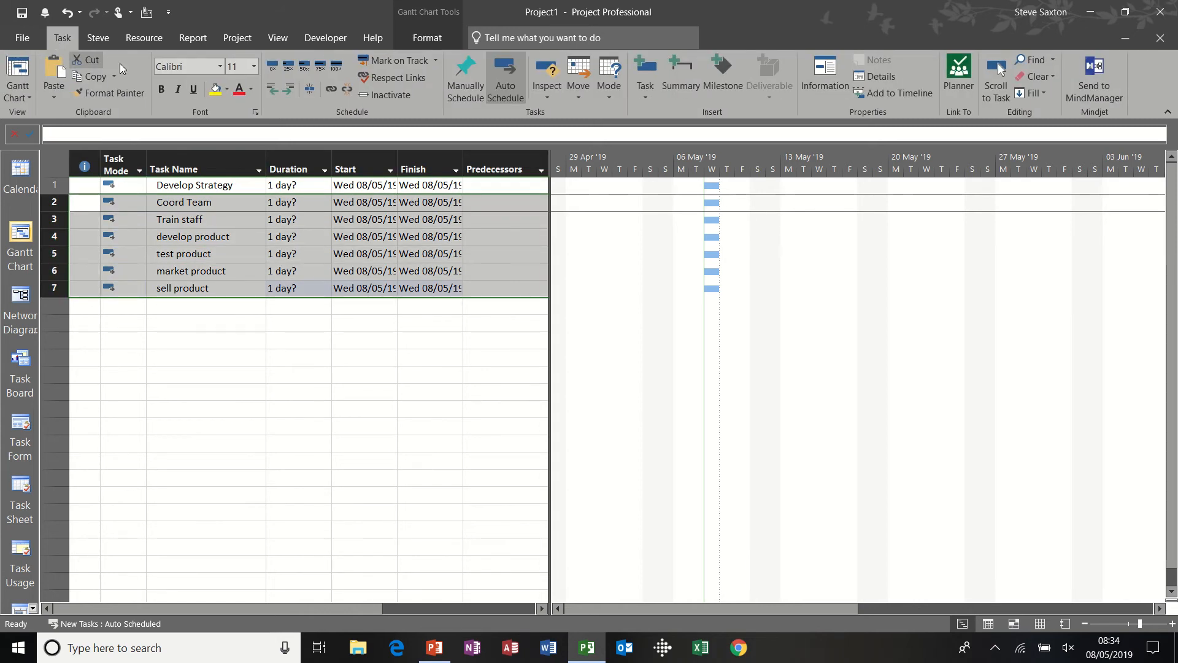
left_click(291, 91)
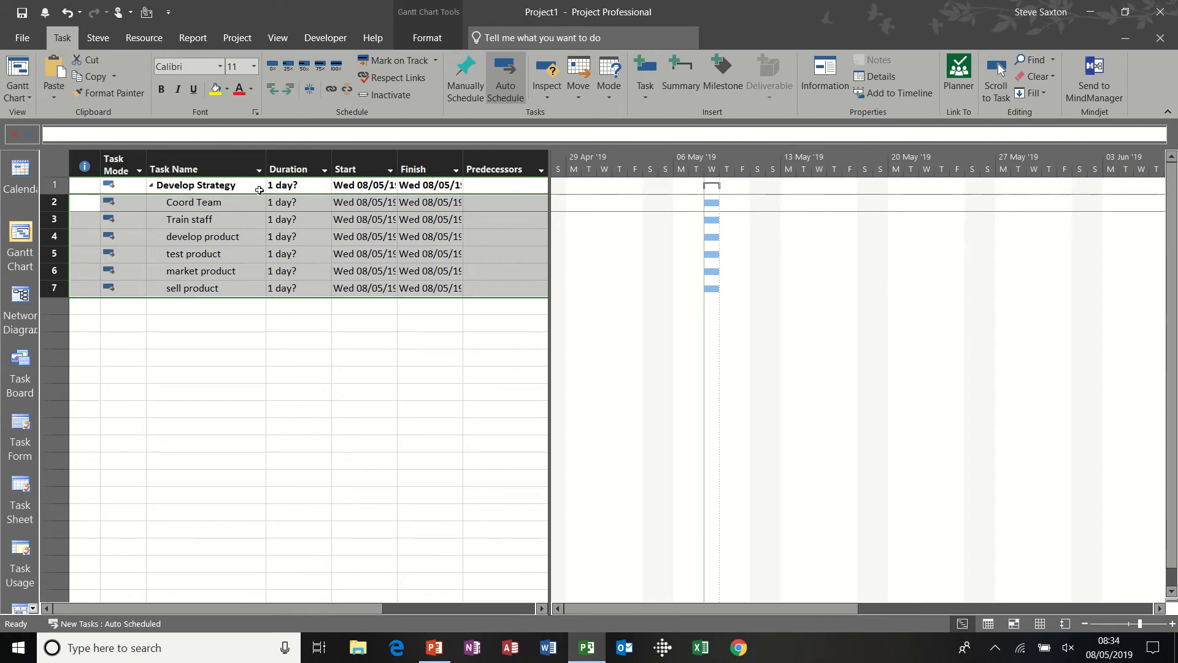
left_click(296, 185)
left_click(237, 186)
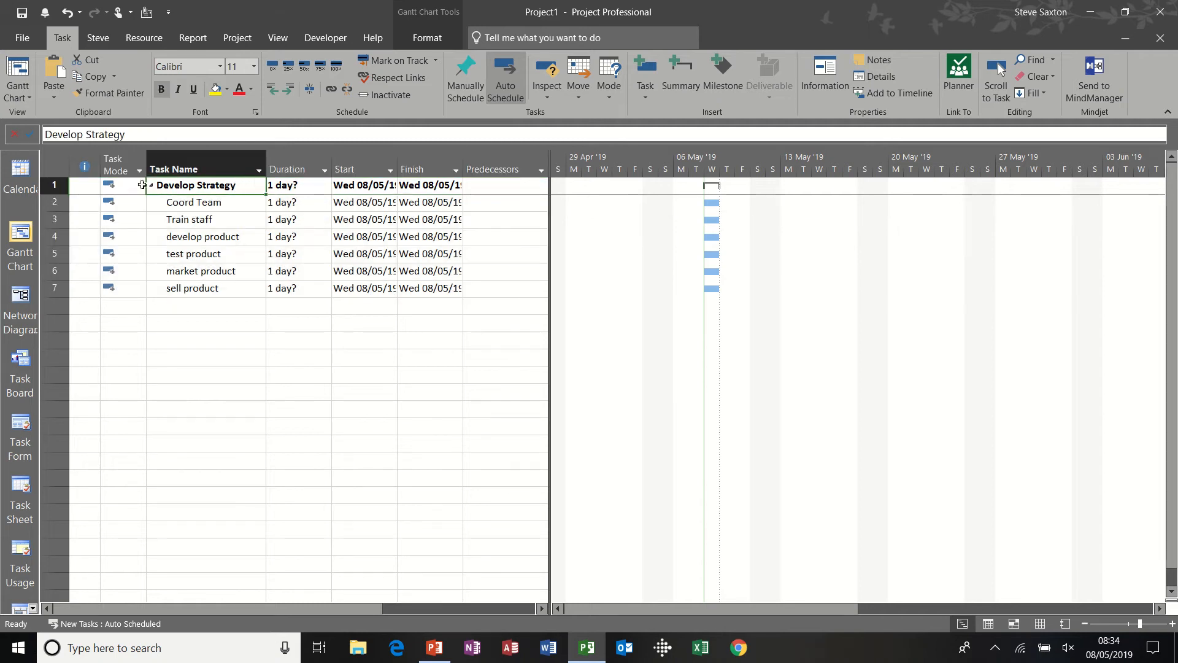
left_click(117, 186)
left_click(141, 186)
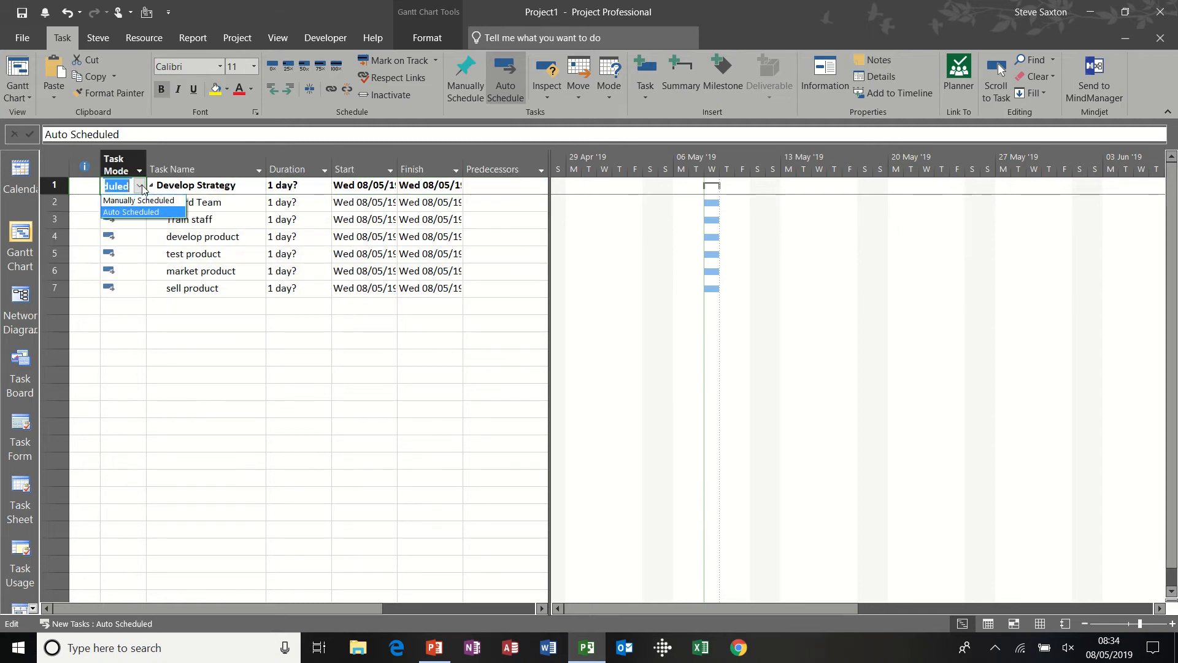
left_click(141, 187)
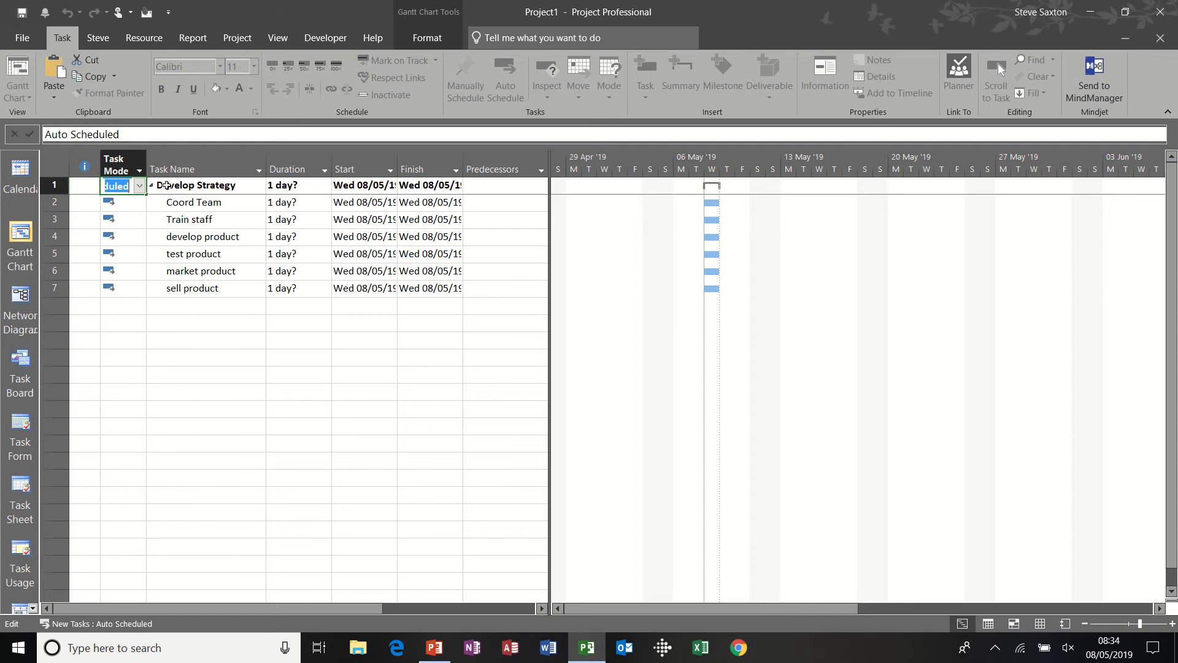
- Set the duration of Coord Team to 5 days and of Train staff to 3 days
left_click(212, 203)
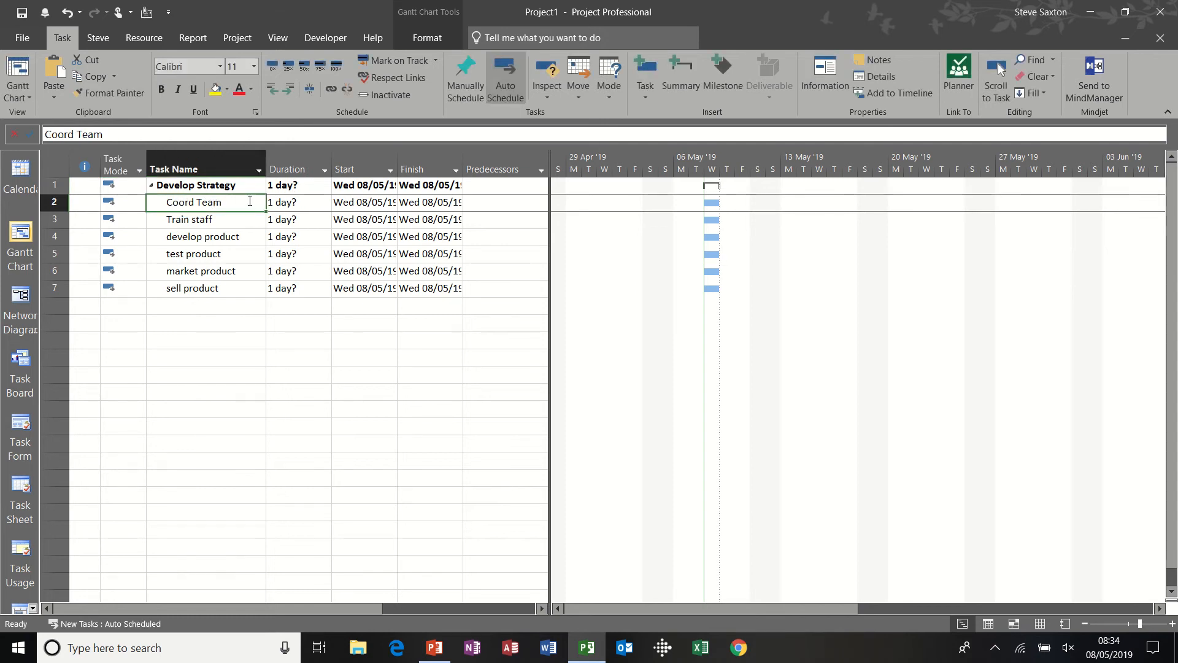
key("Tab")
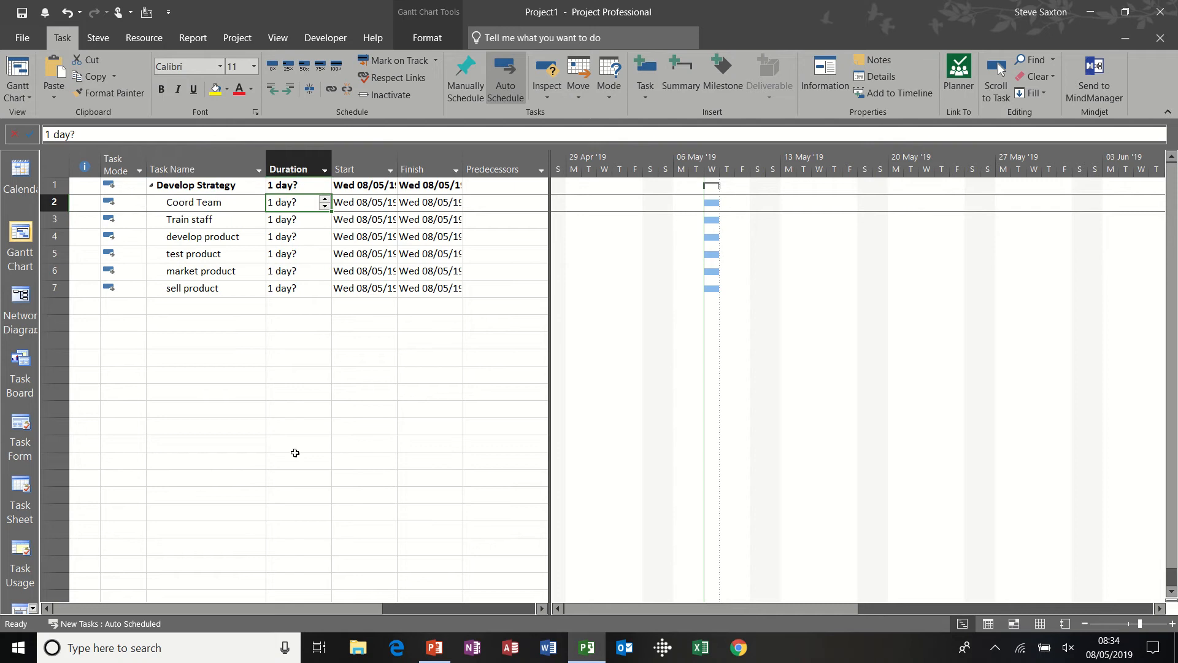
type("5")
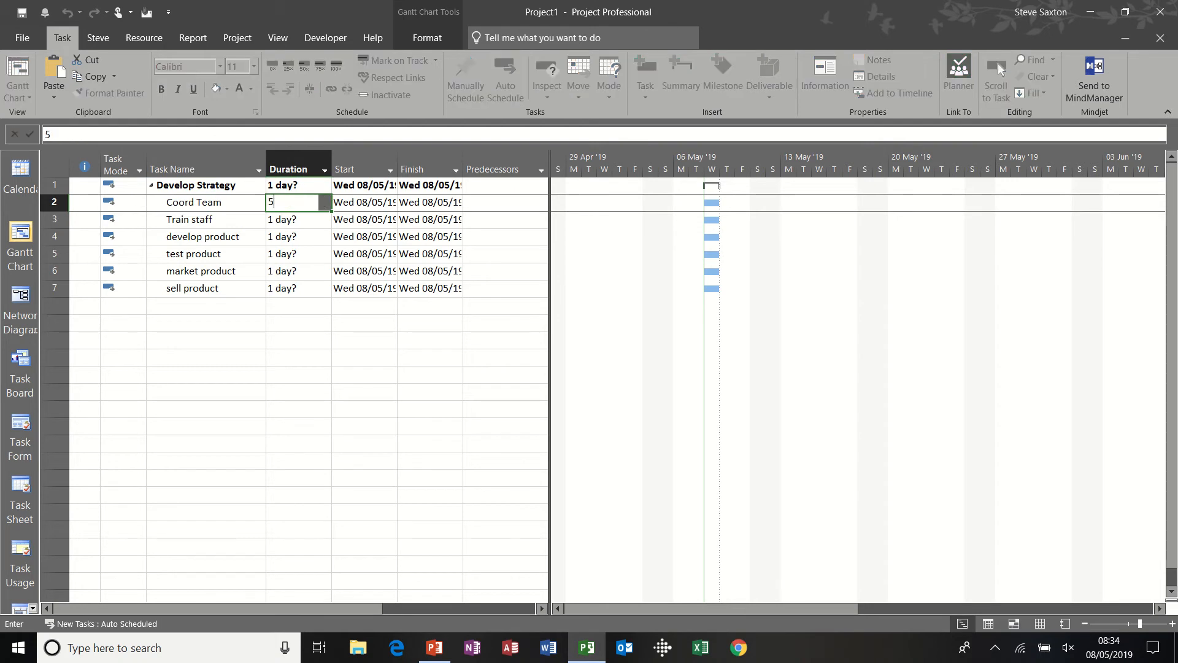
left_click(293, 221)
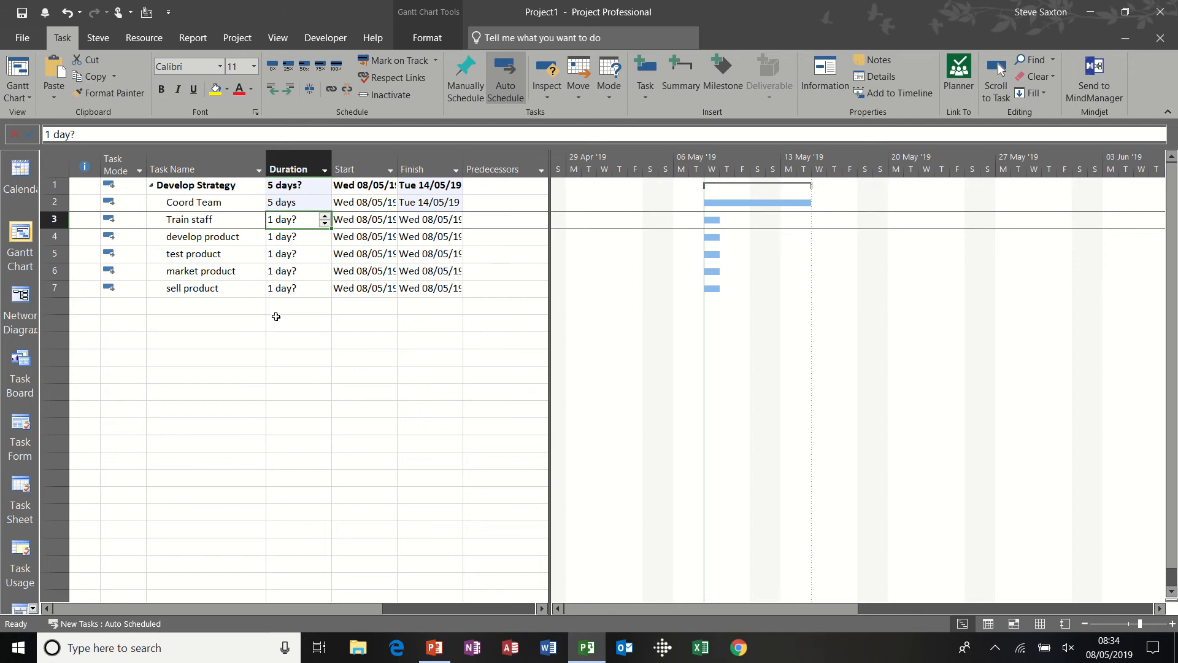
type("3")
key("Return")
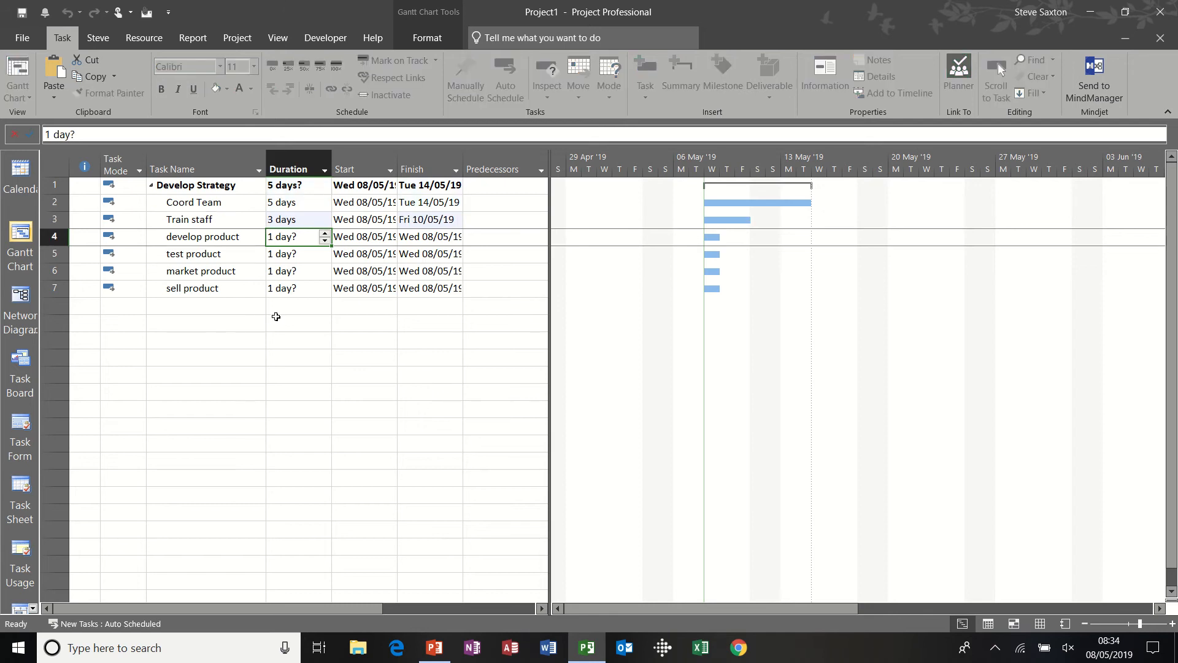
- Set the durations of develop product, test product and market product to 5 days each
type("5")
key("Return")
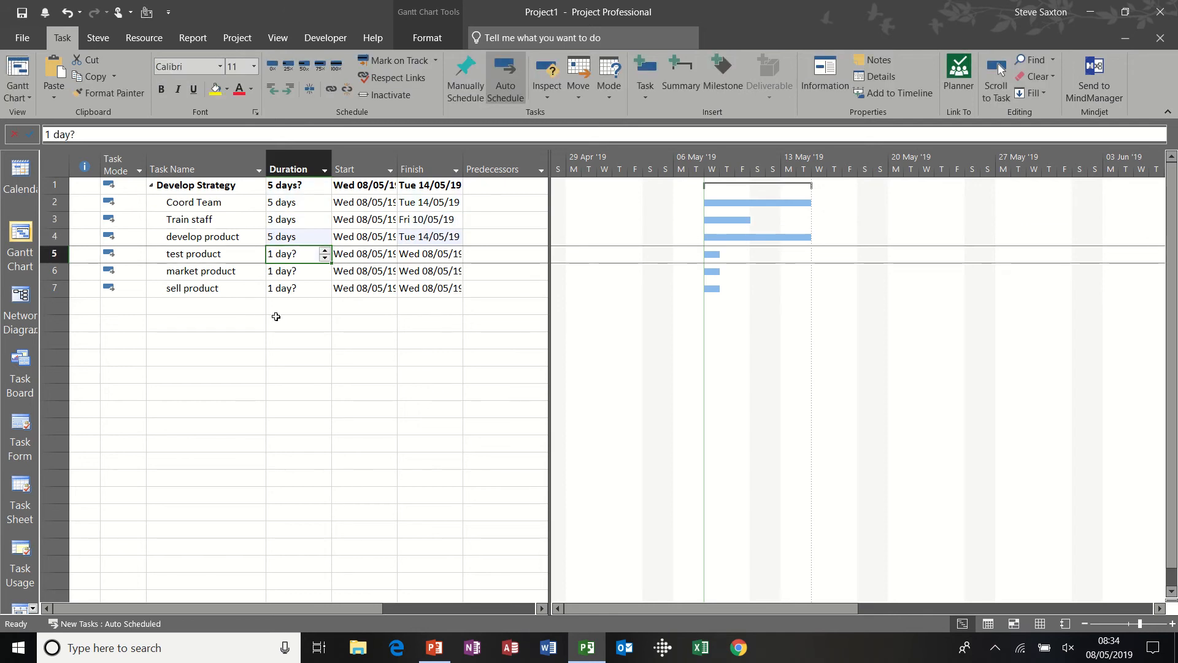
type("5")
key("Return")
type("5")
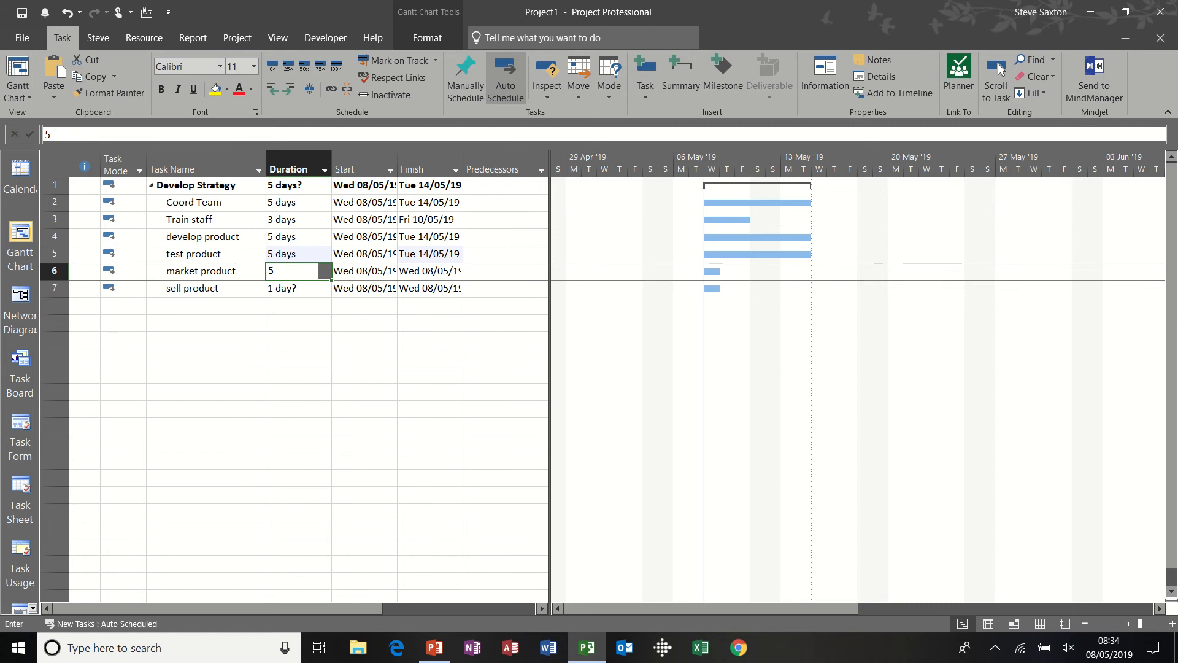
key("Return")
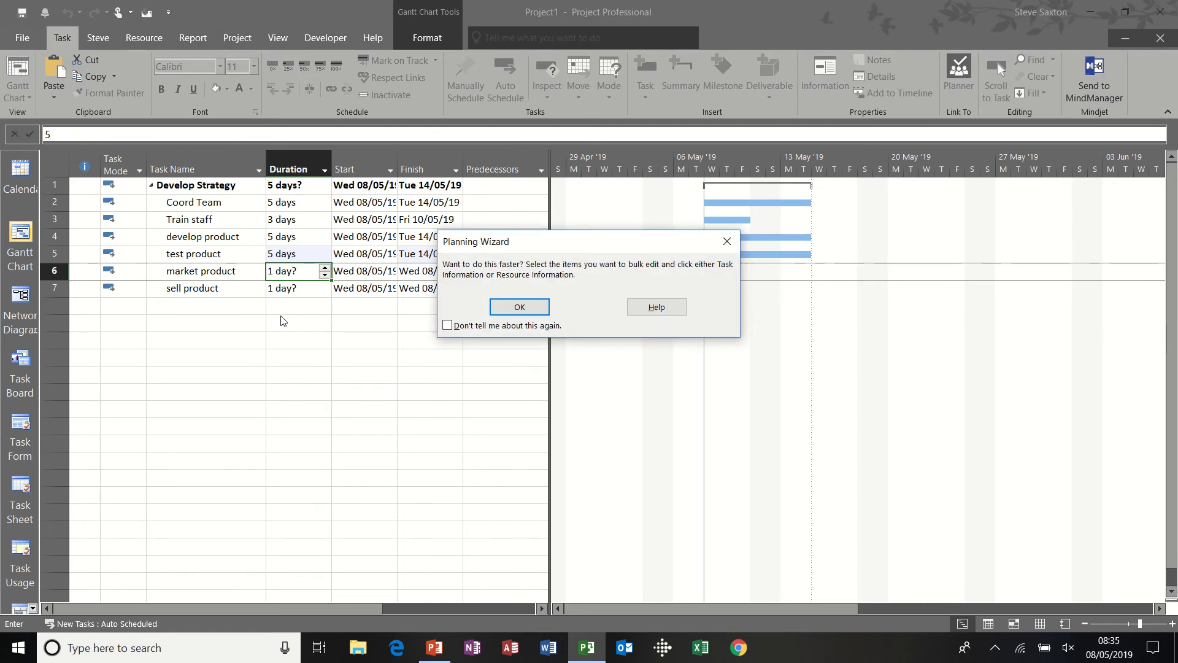
left_click(503, 308)
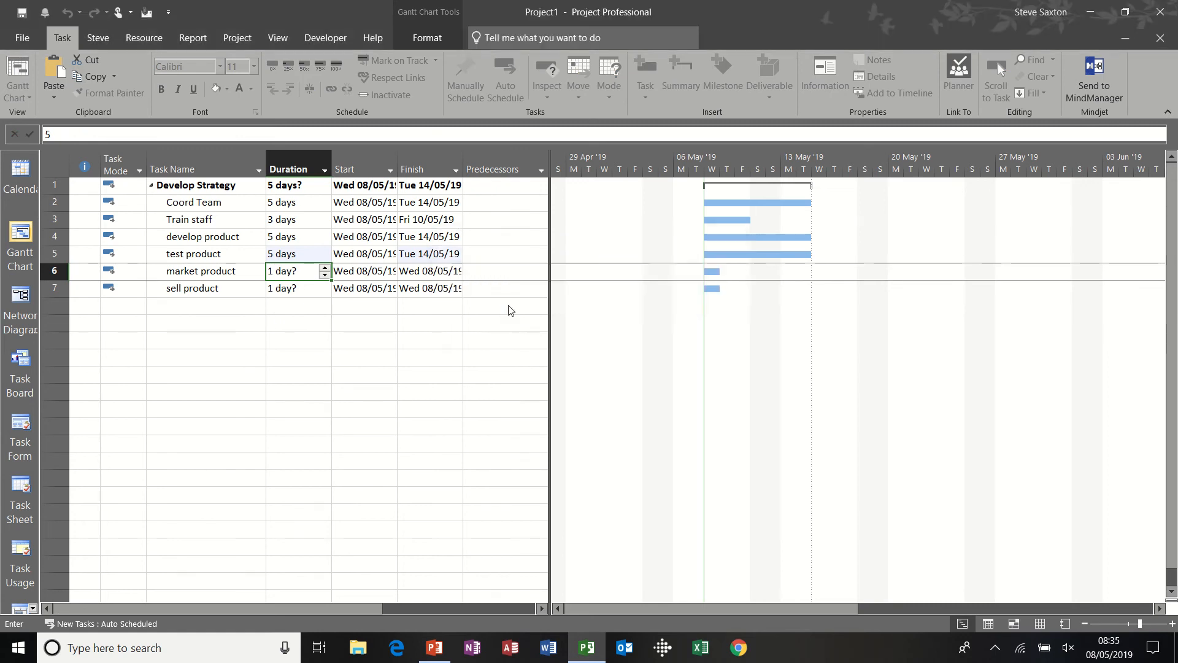
- Set the duration of the sell product task to 3 days
left_click(316, 237)
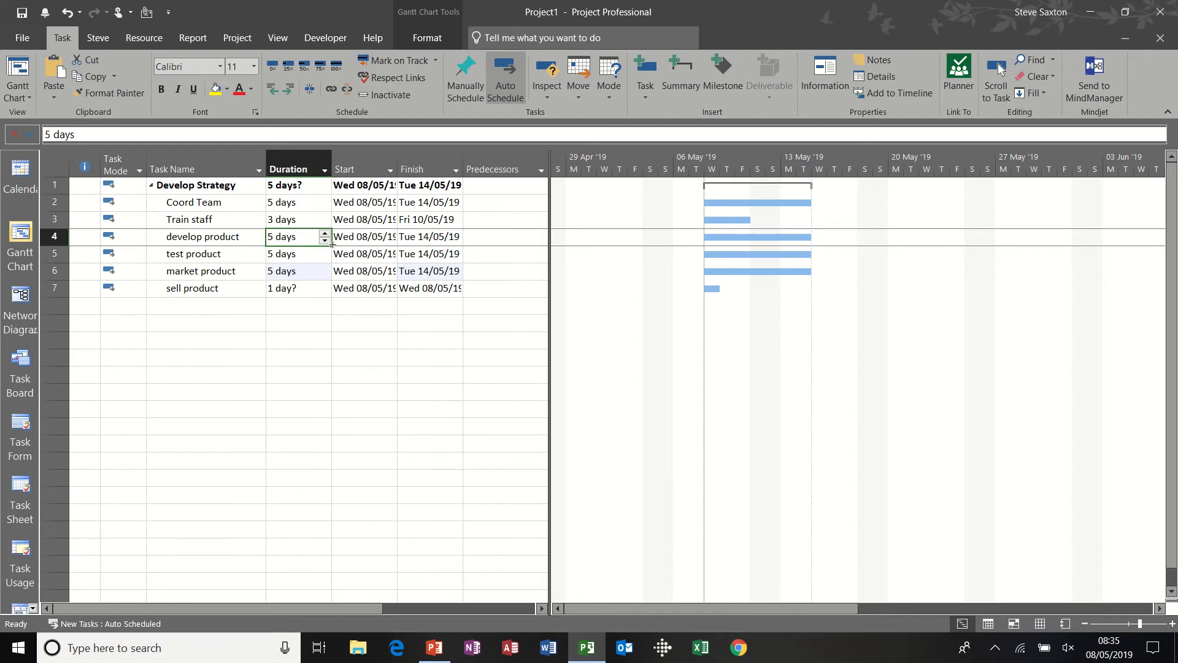
left_click_drag(332, 252, 331, 276)
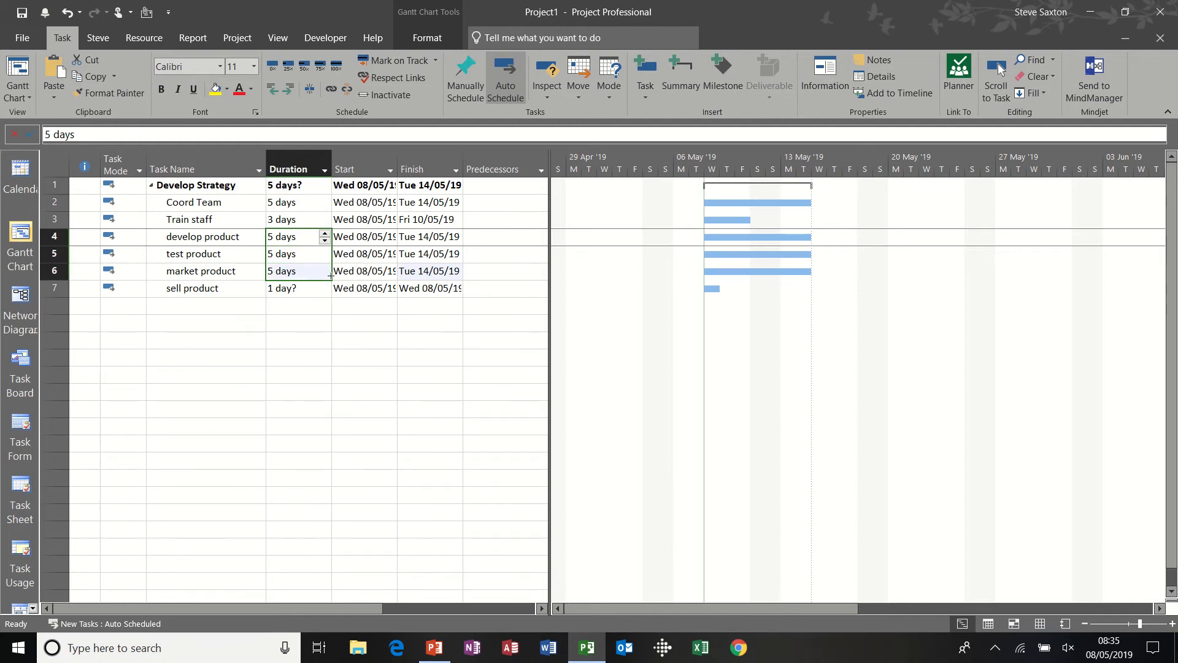
left_click(302, 290)
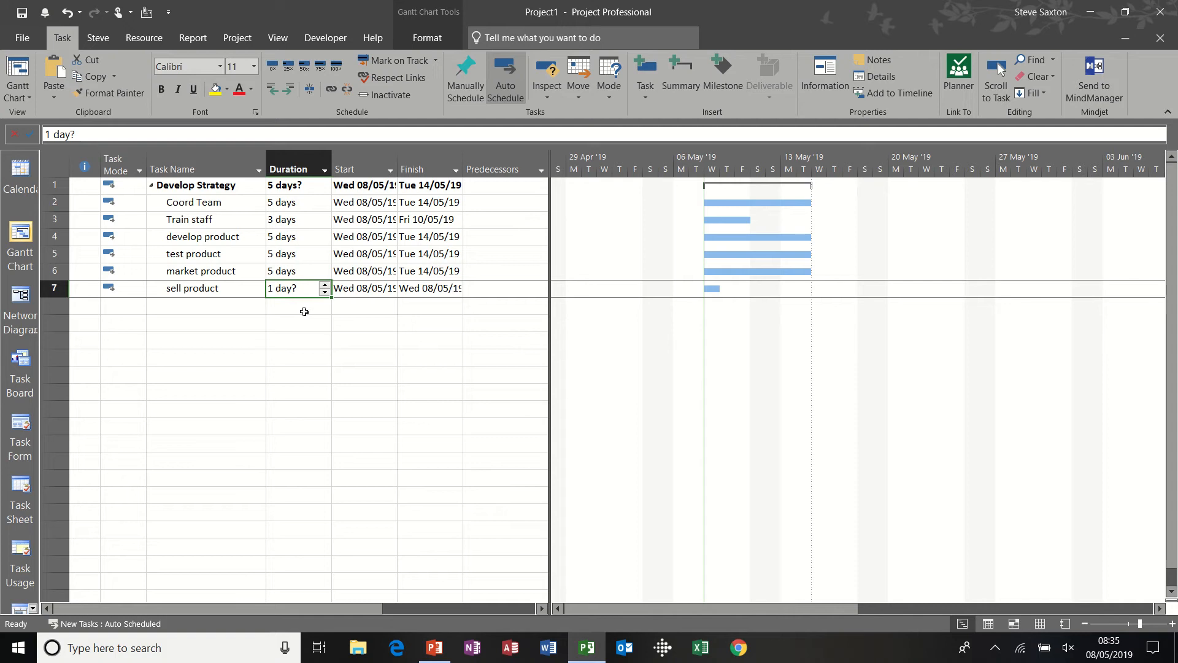
type("3")
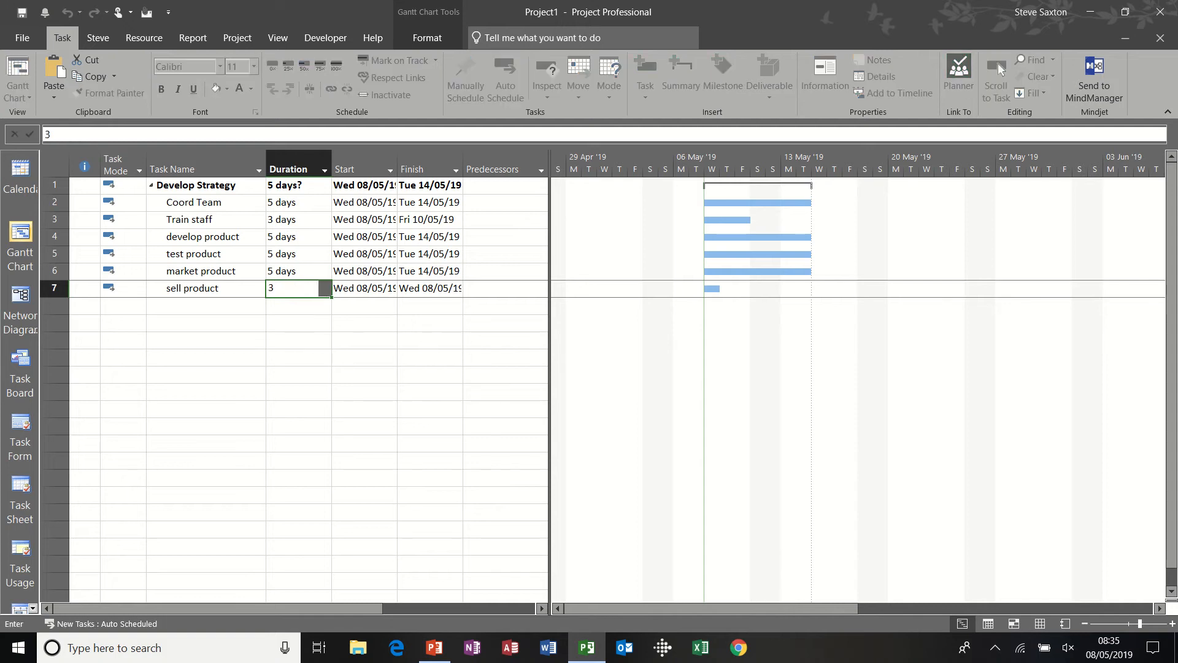
- Insert a weekly recurring task "Team Meeting" below sell product, 1 day long, every Wednesday from 08/05/19, ending after 4 occurrences
left_click(245, 305)
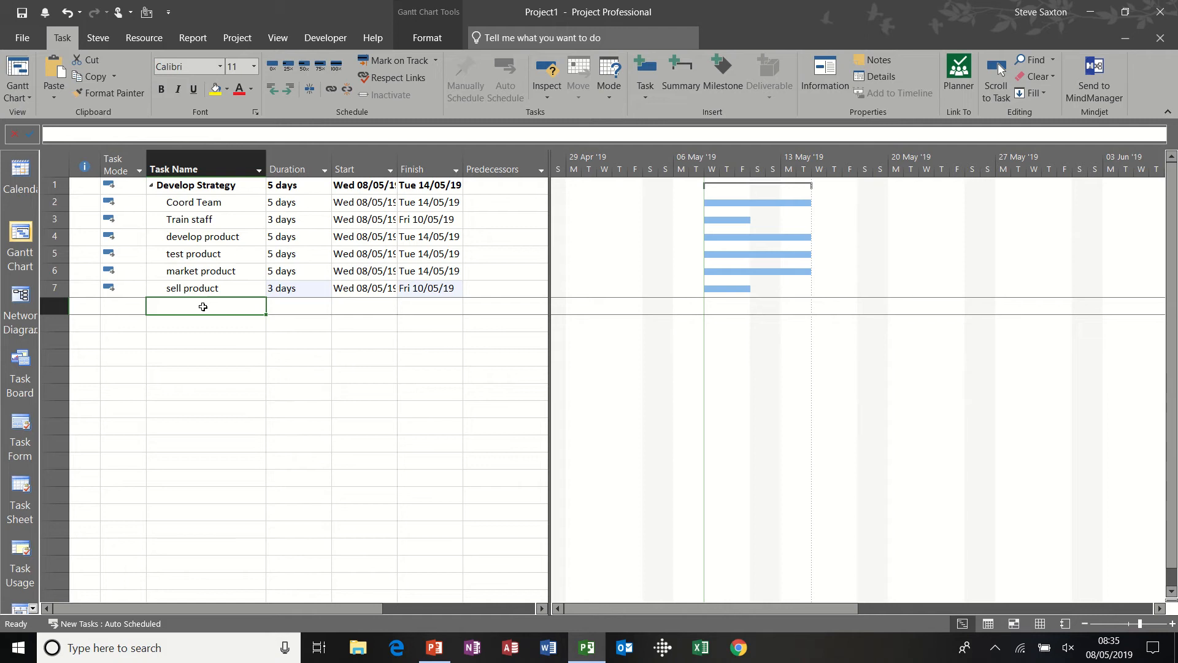
left_click(643, 97)
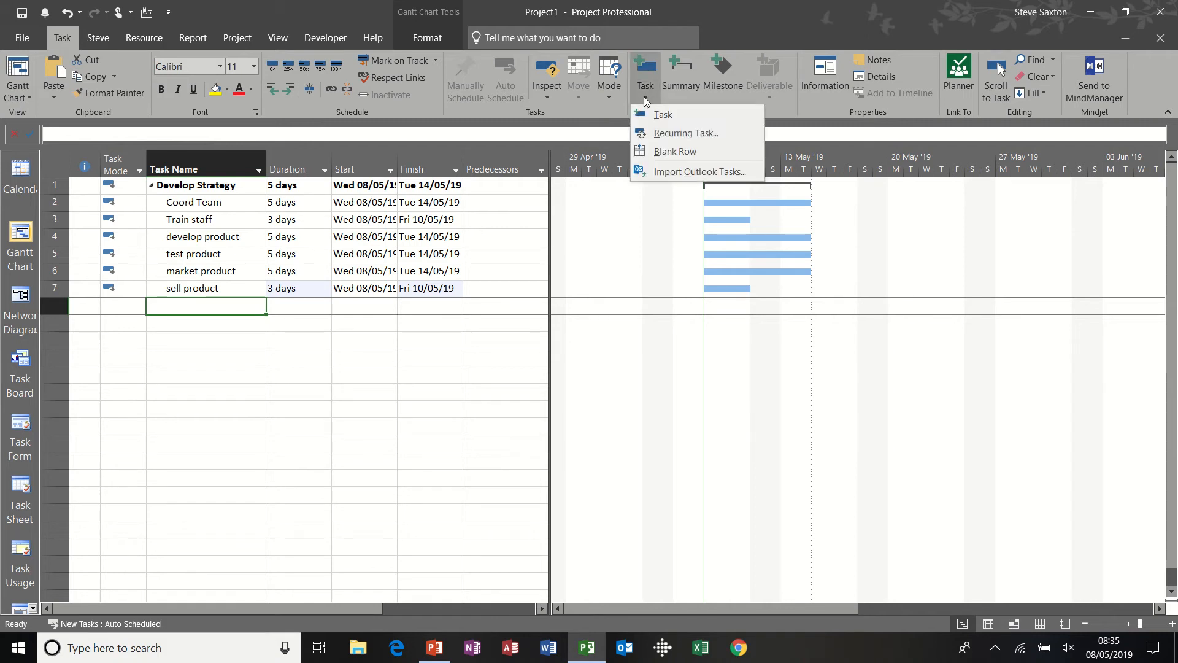
left_click(698, 134)
type("Team Meeting")
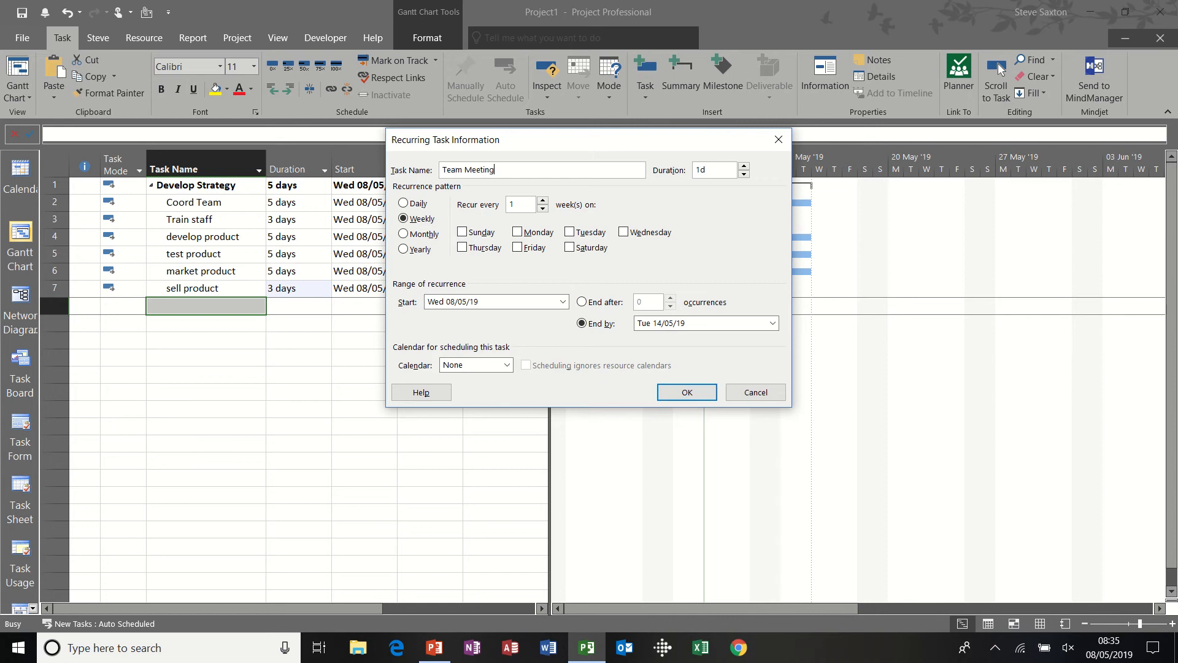
left_click(703, 168)
left_click(624, 234)
left_click(582, 303)
left_click(671, 298)
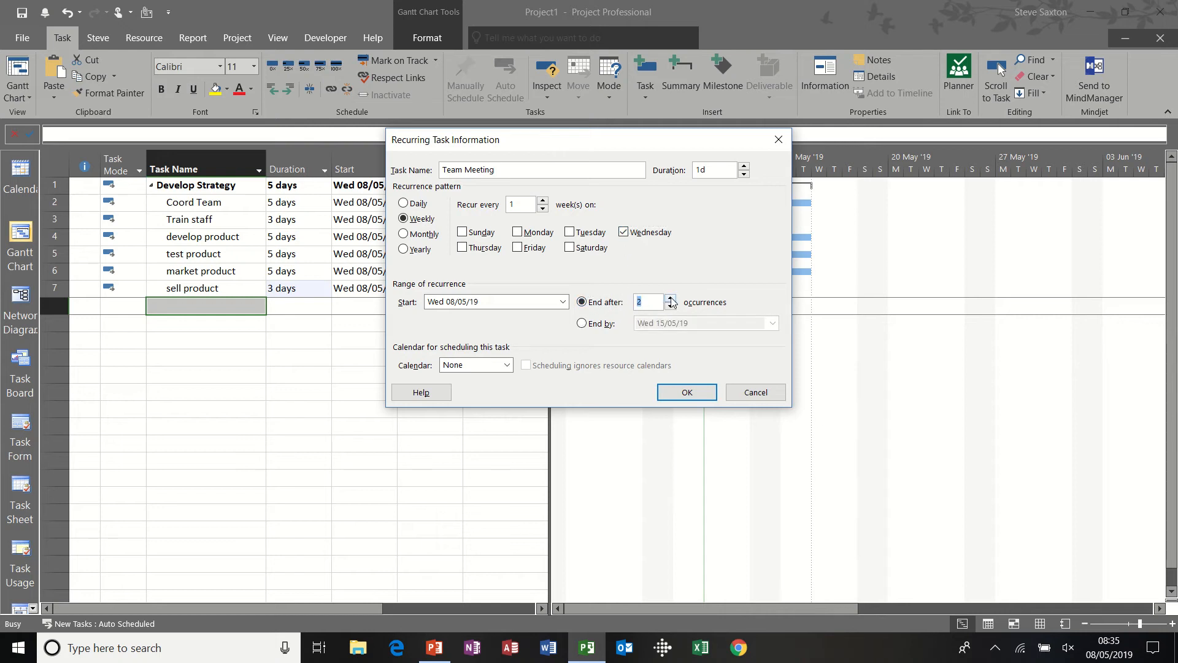
left_click(683, 392)
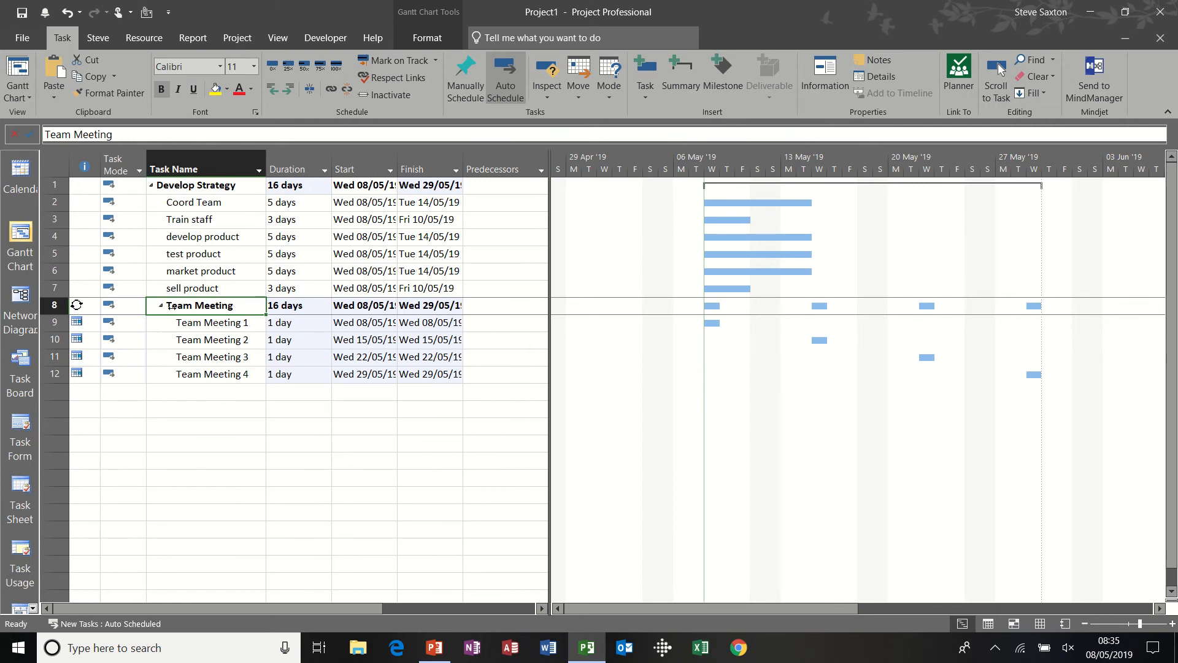
- Collapse Team Meeting and Develop Strategy to view the summary rows, and expand both again
mouse_move(76, 304)
left_click(162, 305)
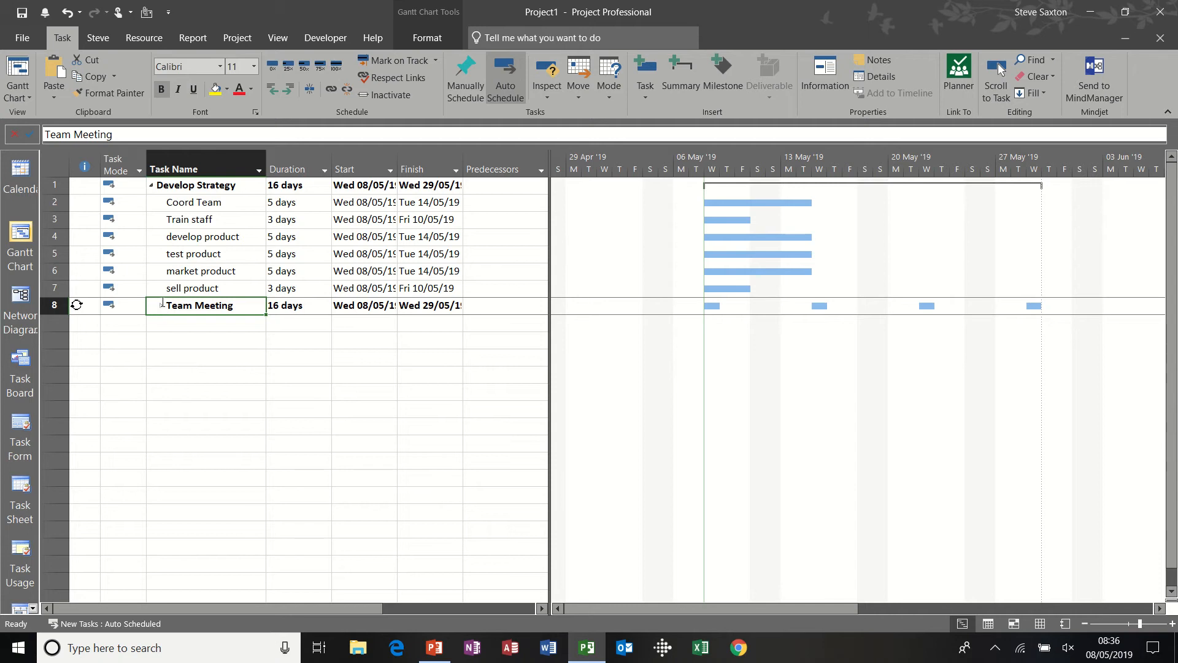
left_click(151, 185)
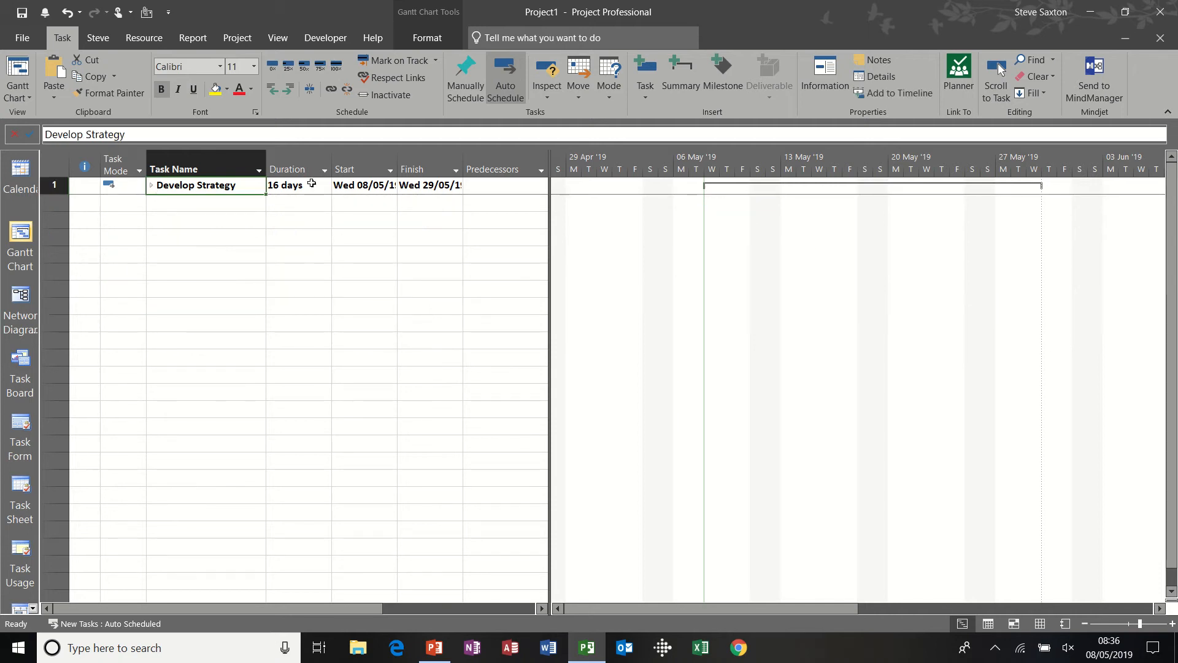
left_click(151, 186)
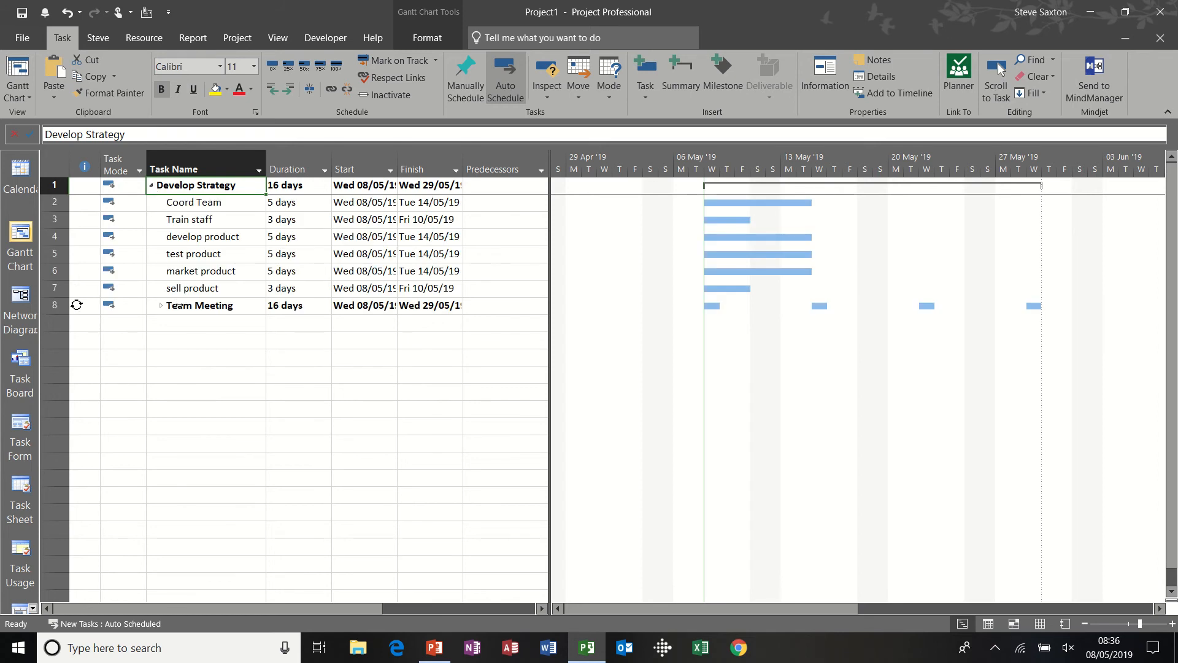
left_click(160, 306)
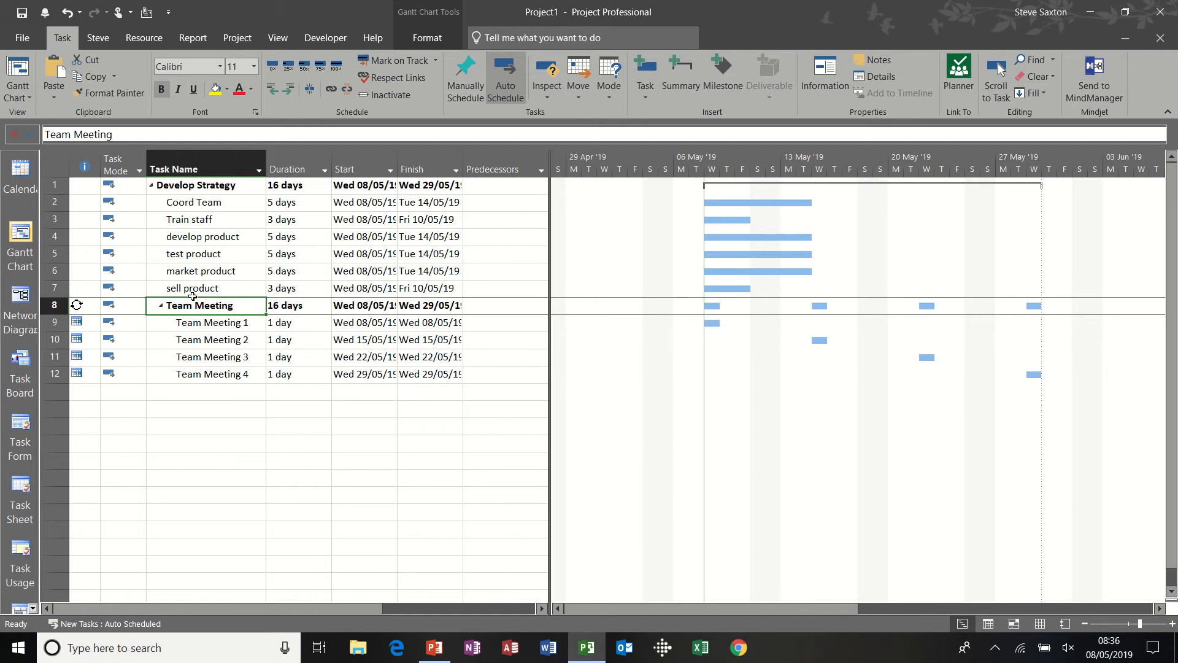
- Outdent Team Meeting to the level of Develop Strategy and insert a task named "Project A" above Develop Strategy
left_click(273, 90)
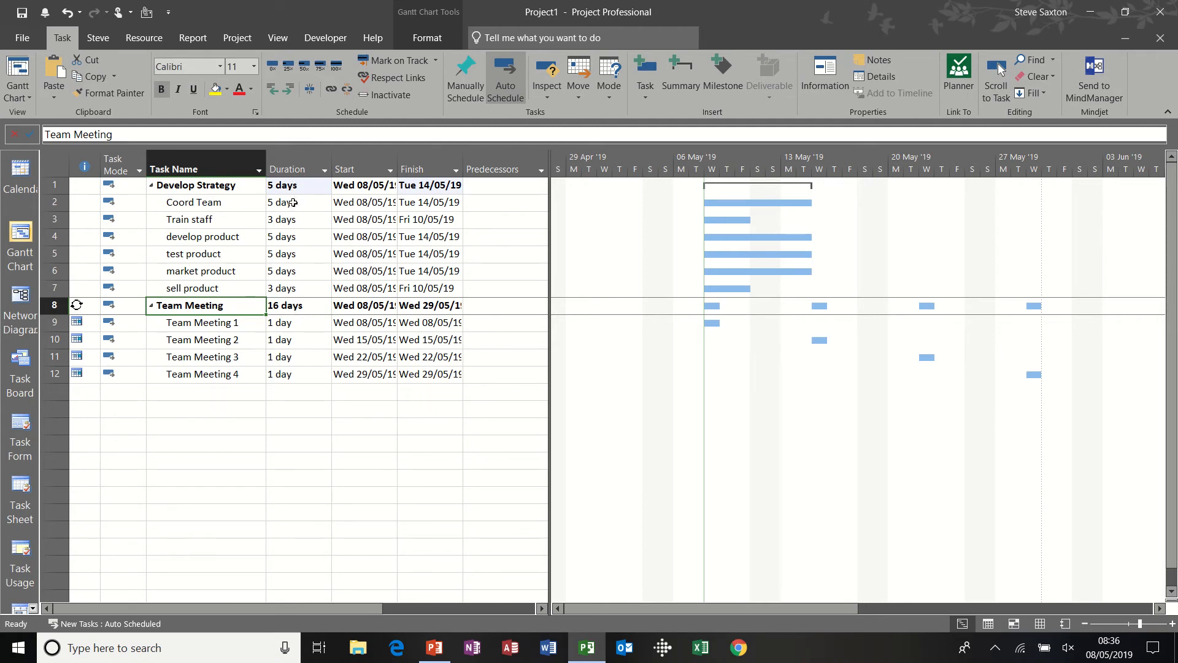
right_click(56, 184)
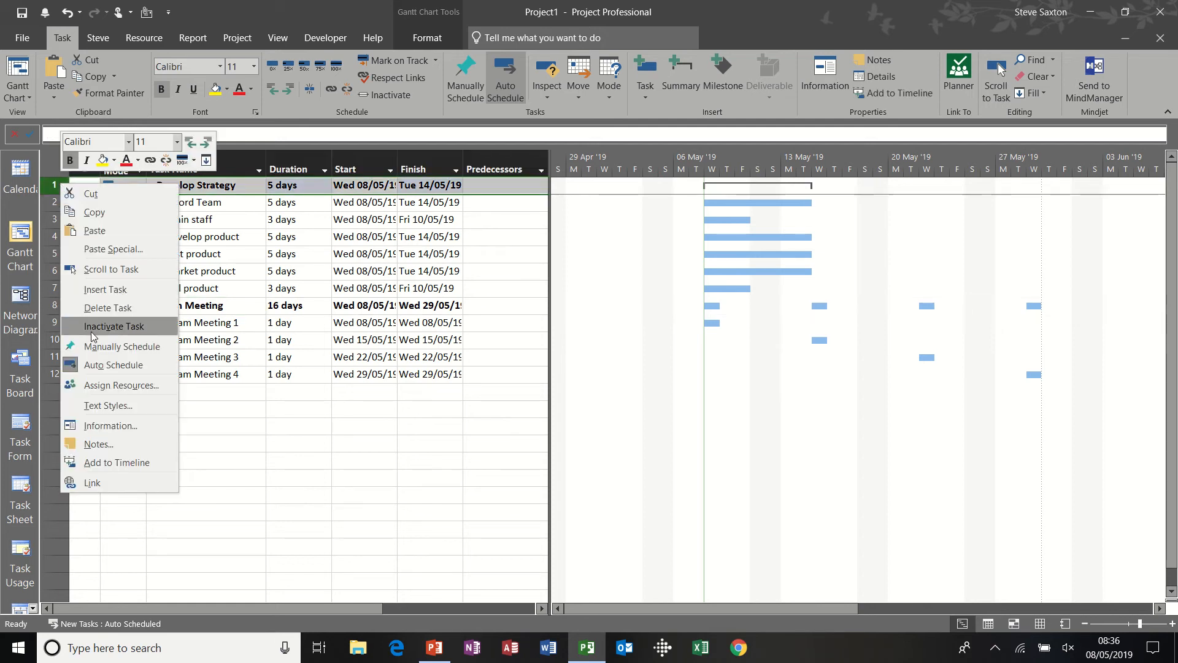
left_click(108, 293)
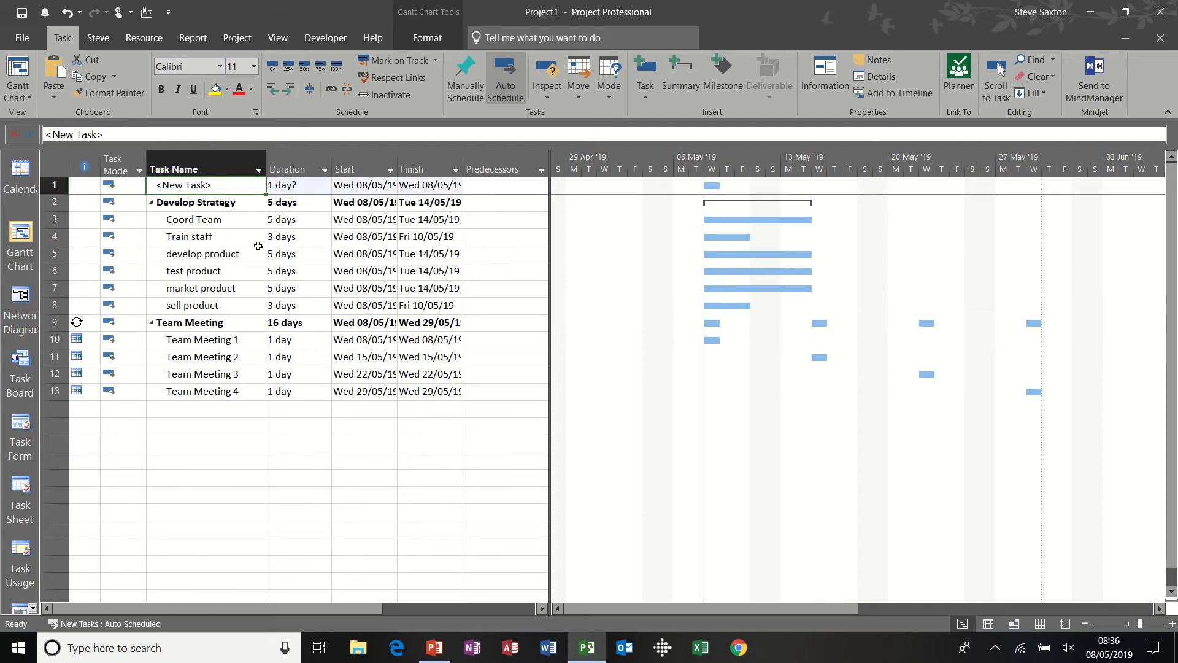
type("Proj")
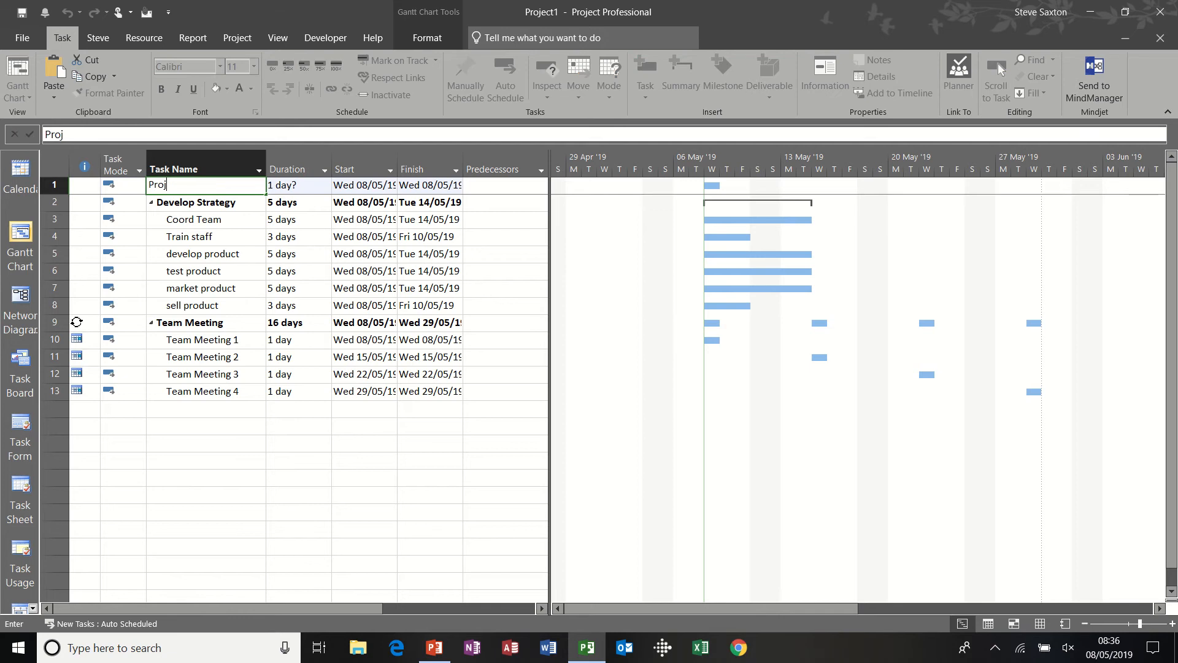
type("ect A")
left_click(252, 250)
- Indent tasks 2 to 13, Develop Strategy through Team Meeting 4, beneath Project A
left_click_drag(54, 202, 55, 391)
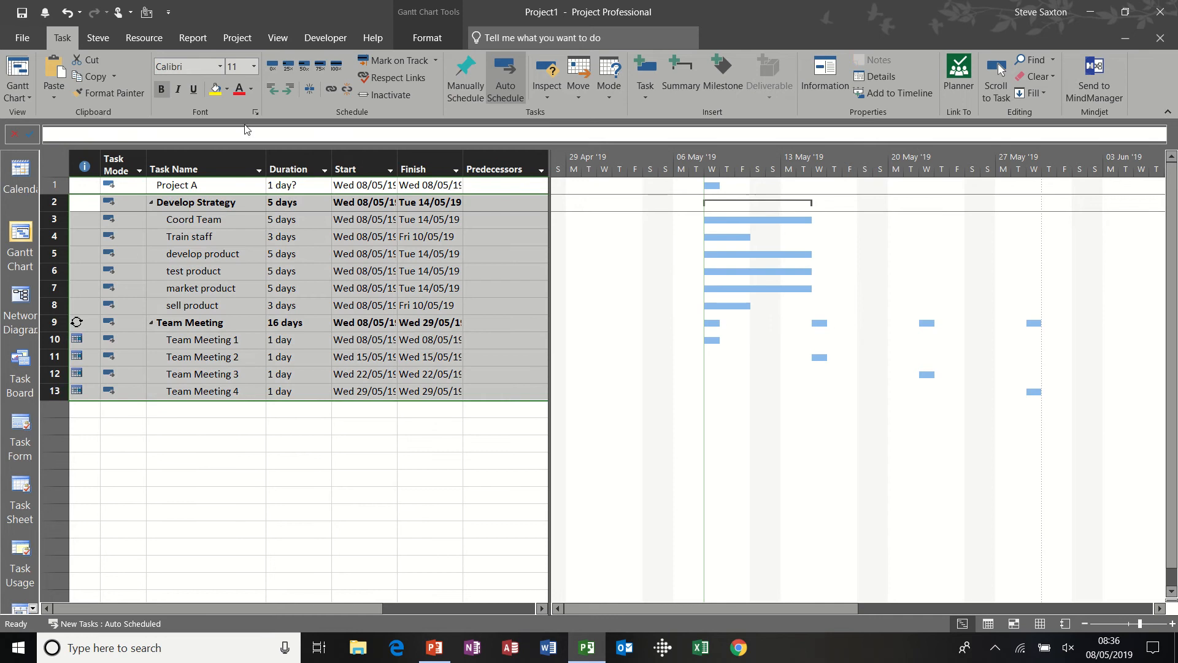
left_click(287, 89)
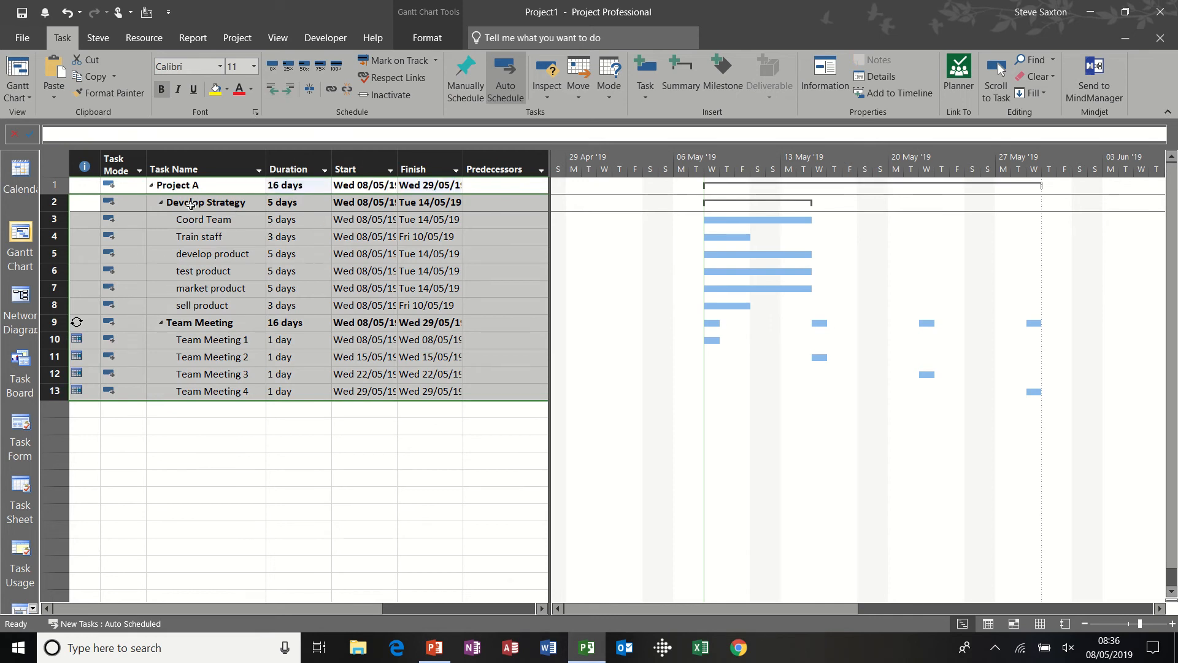
- Collapse the Develop Strategy and Team Meeting groups under Project A, and expand both again
left_click(161, 203)
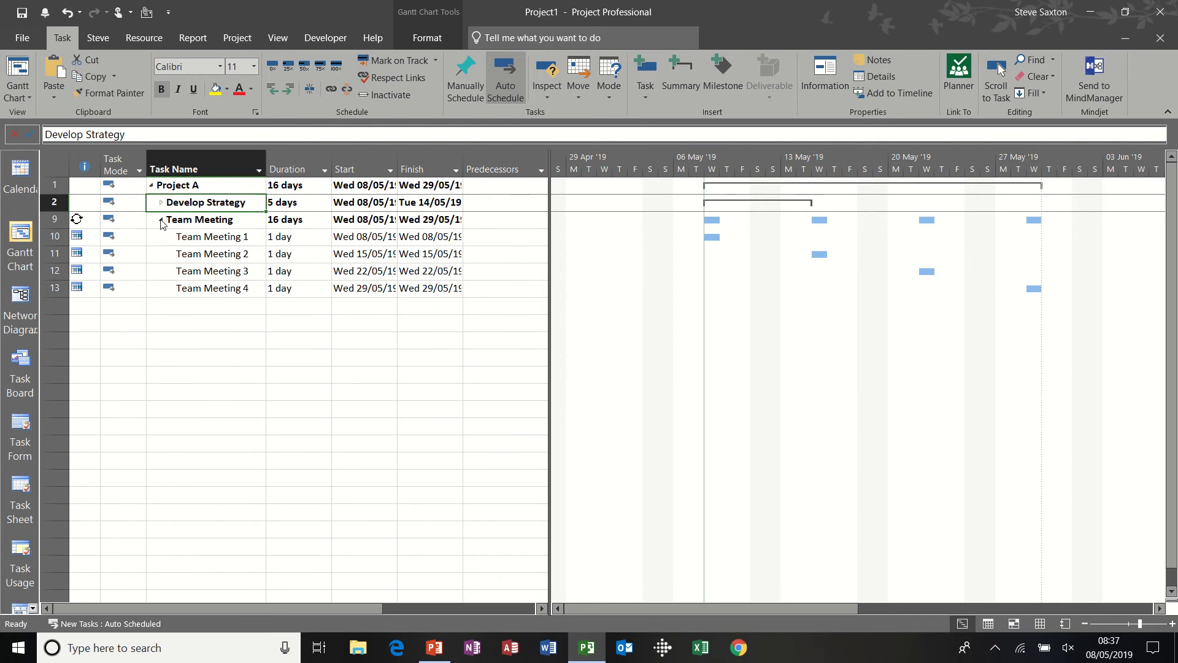
left_click(160, 219)
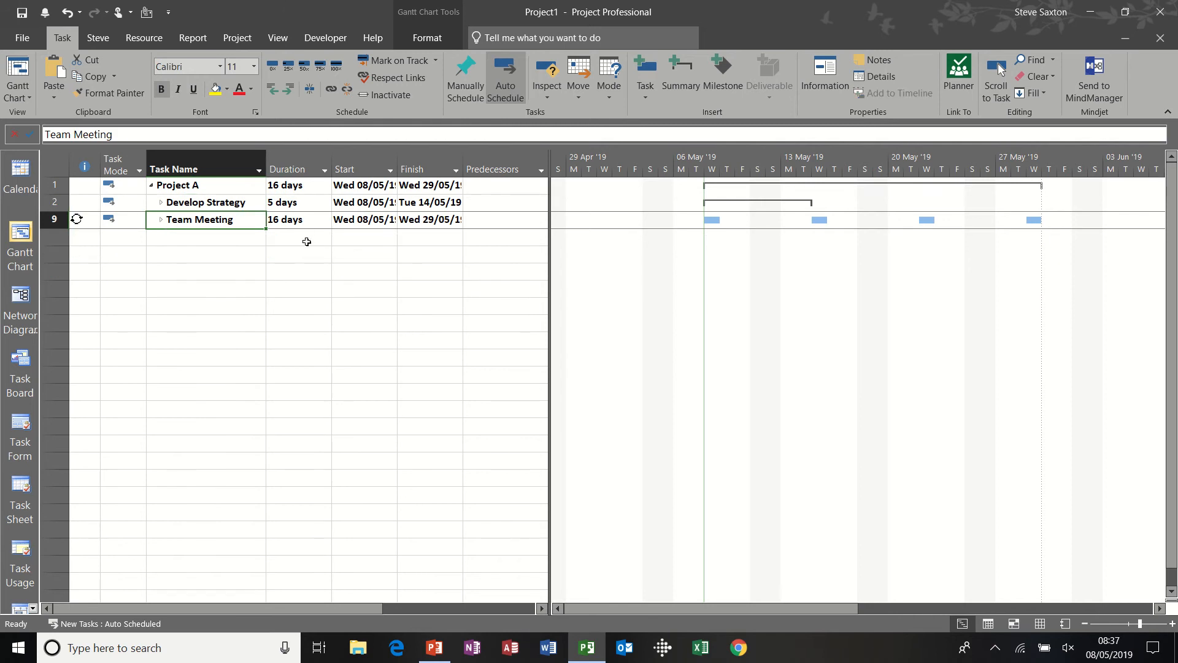
left_click(162, 221)
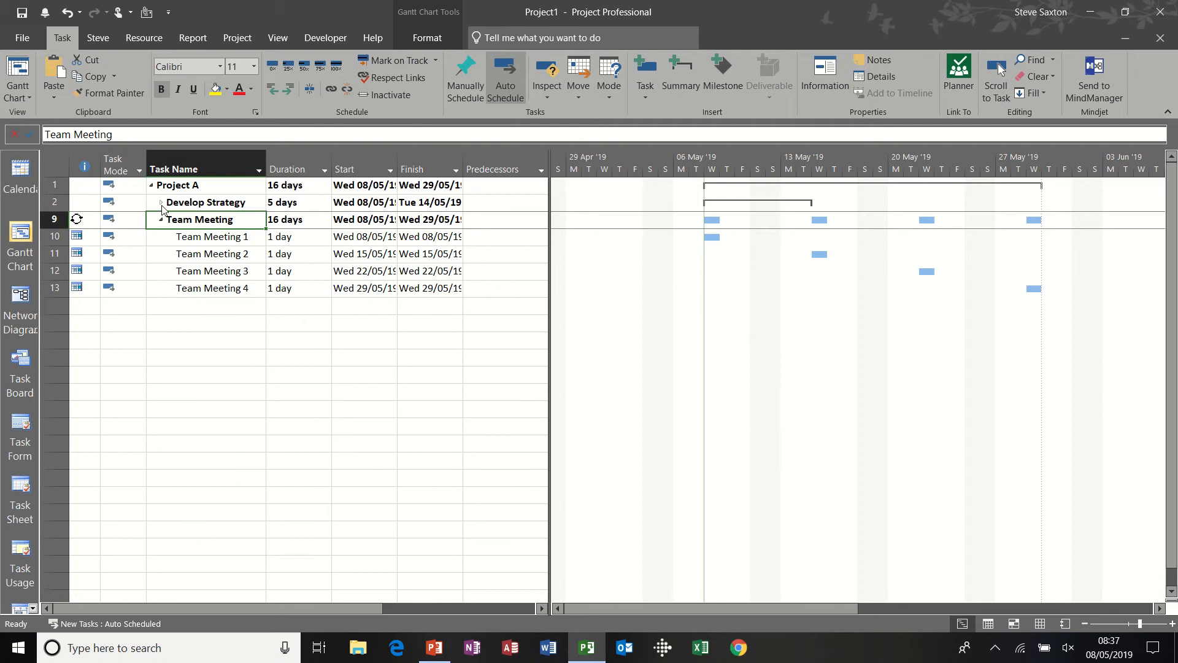
left_click(161, 203)
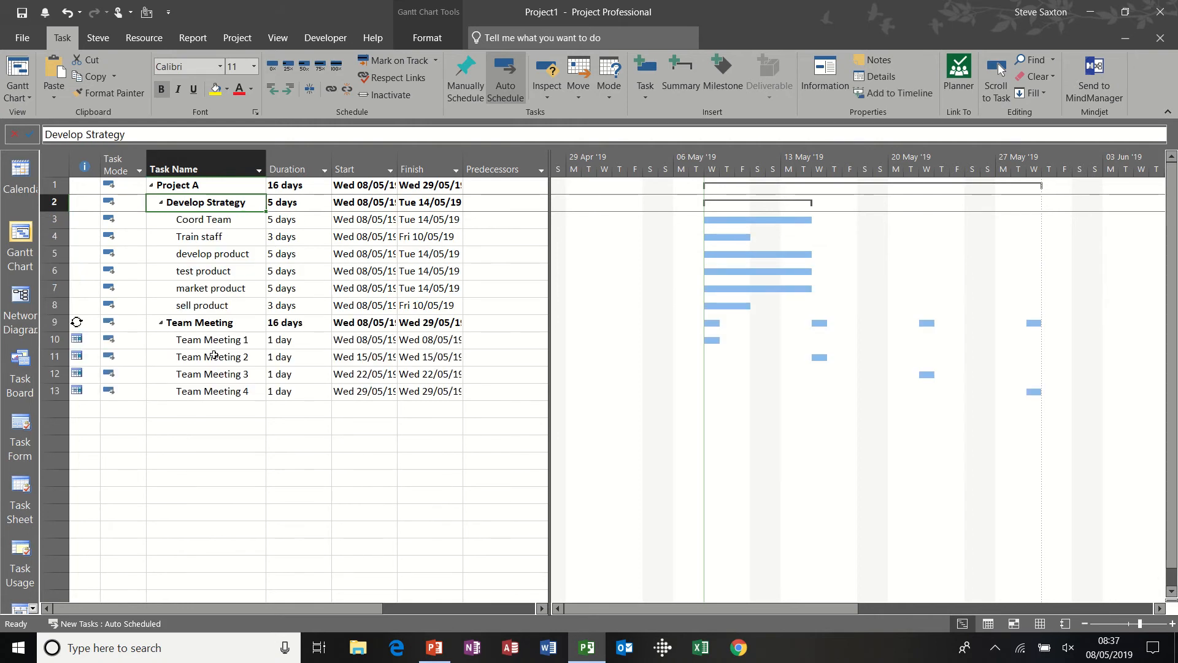
- View the outline at Level 1 and Level 2, and restore the display of all subtasks
left_click(278, 41)
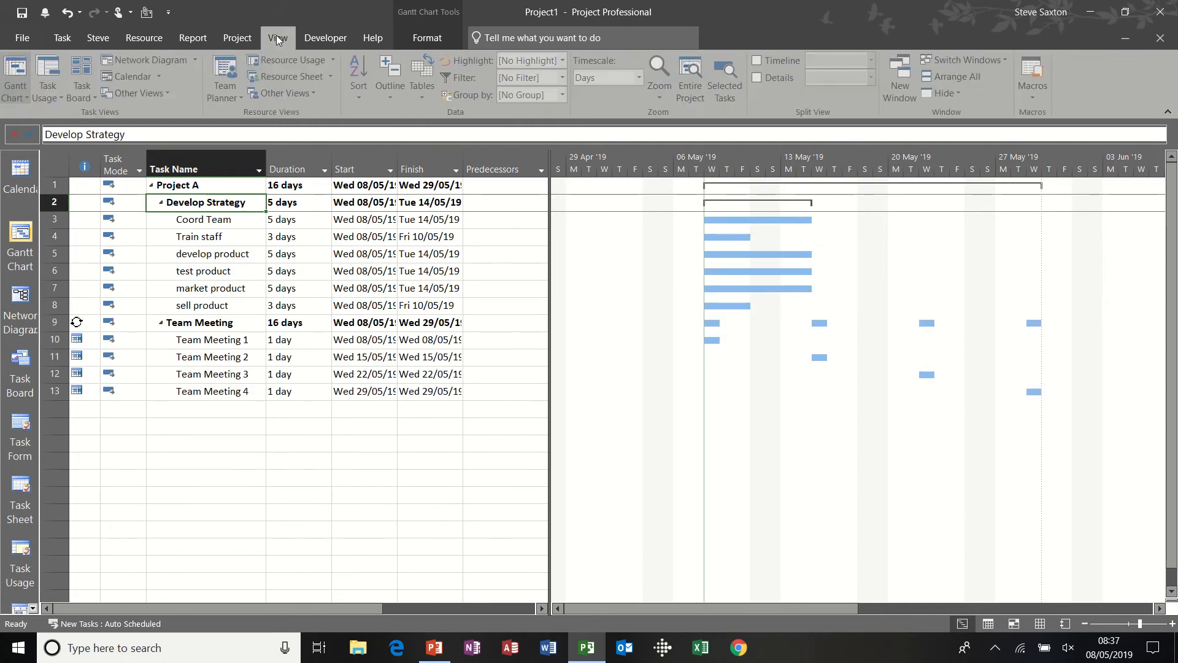
left_click(391, 97)
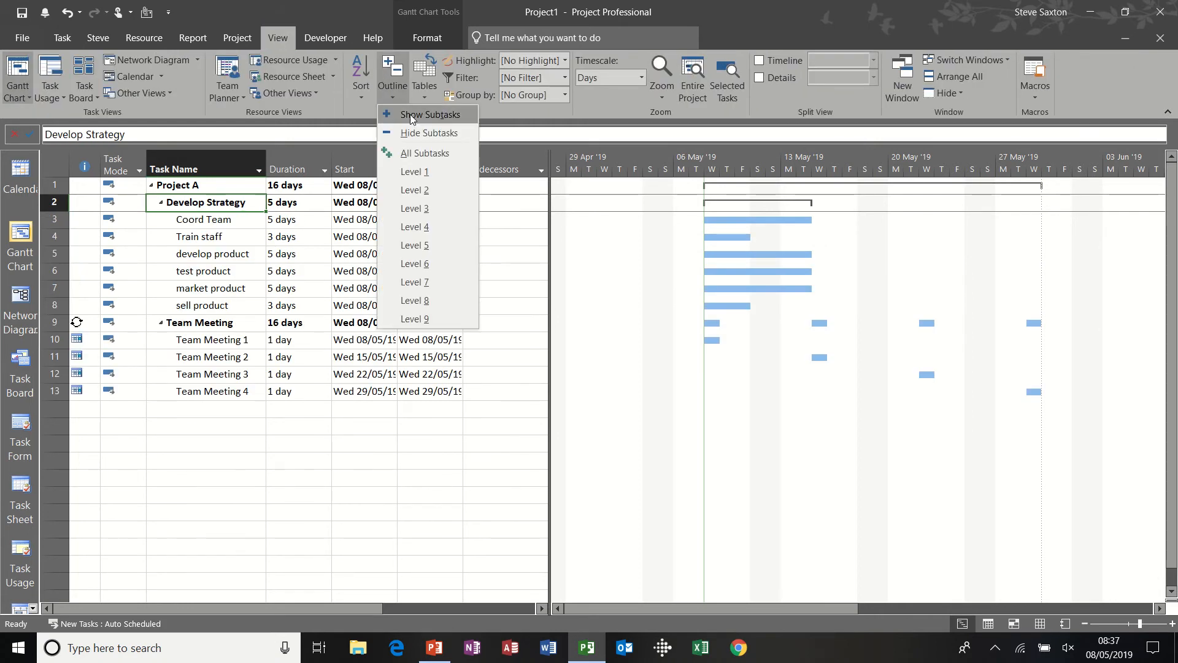
left_click(438, 173)
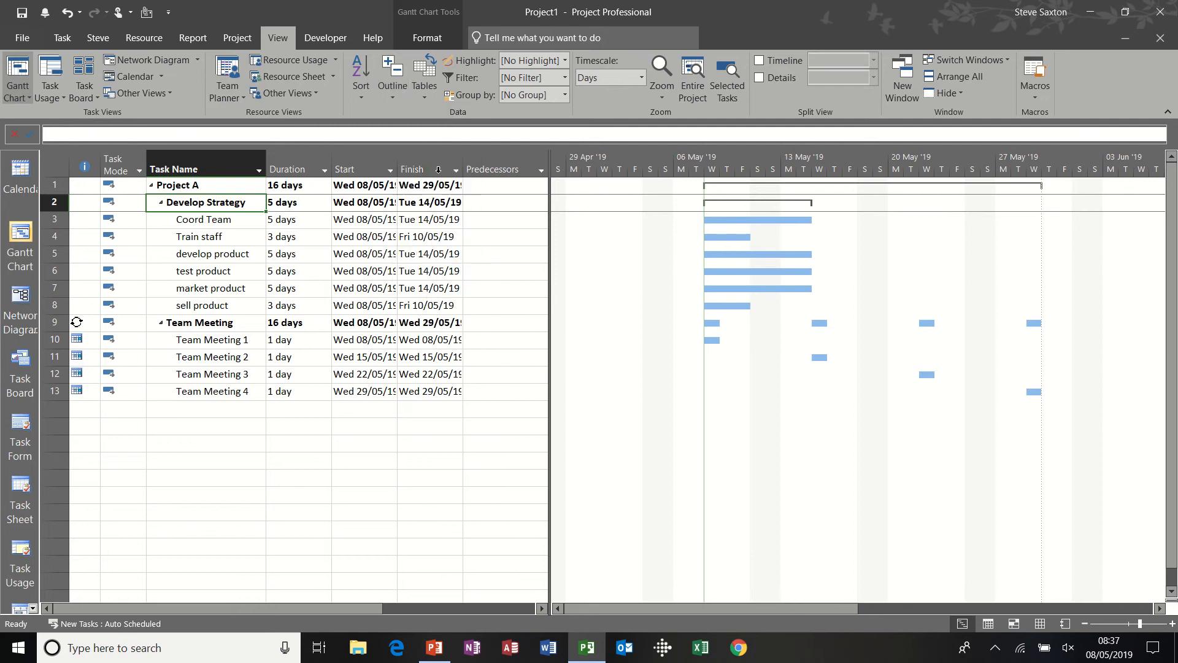
left_click(388, 101)
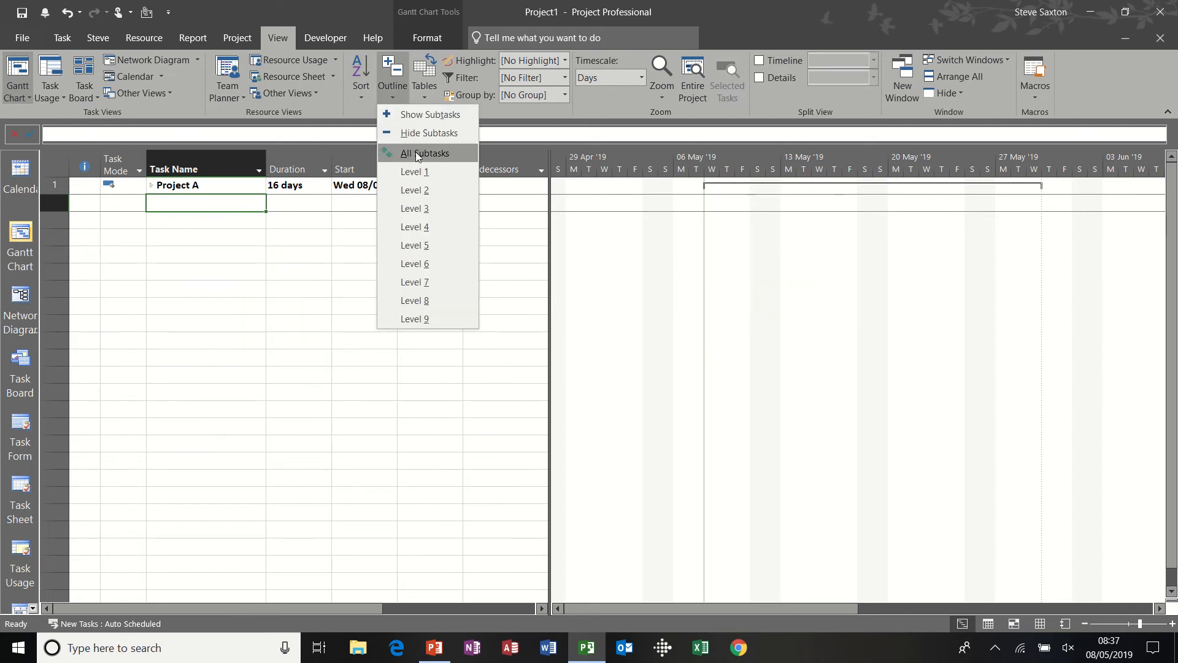
left_click(418, 186)
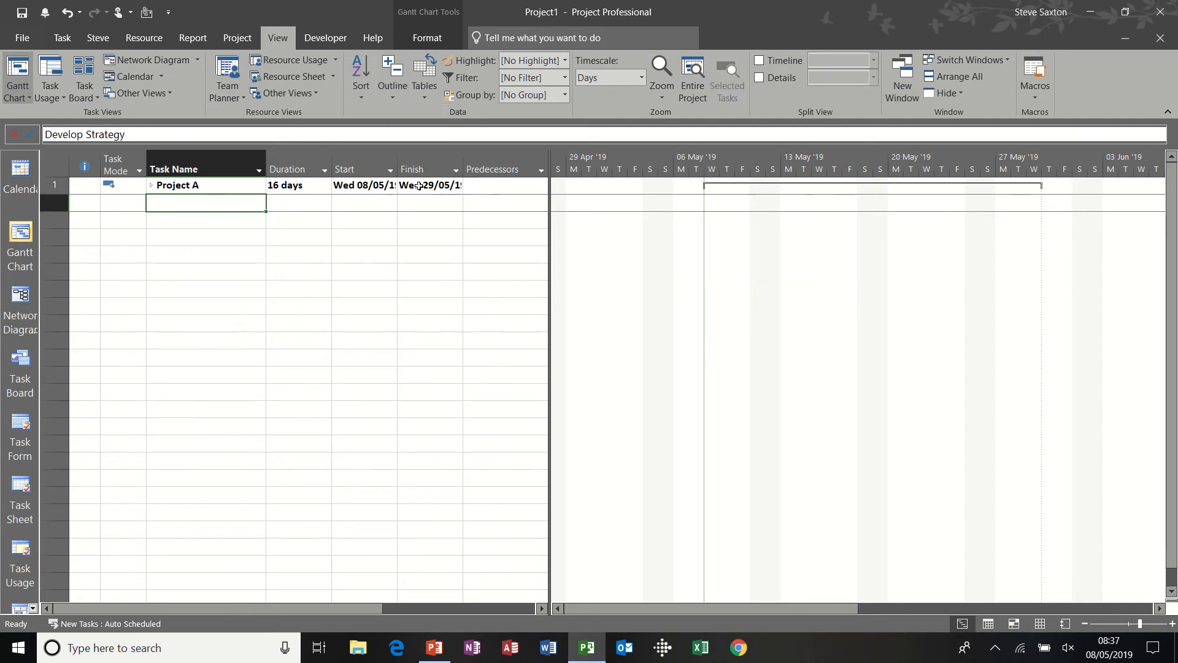
left_click(392, 95)
left_click(422, 153)
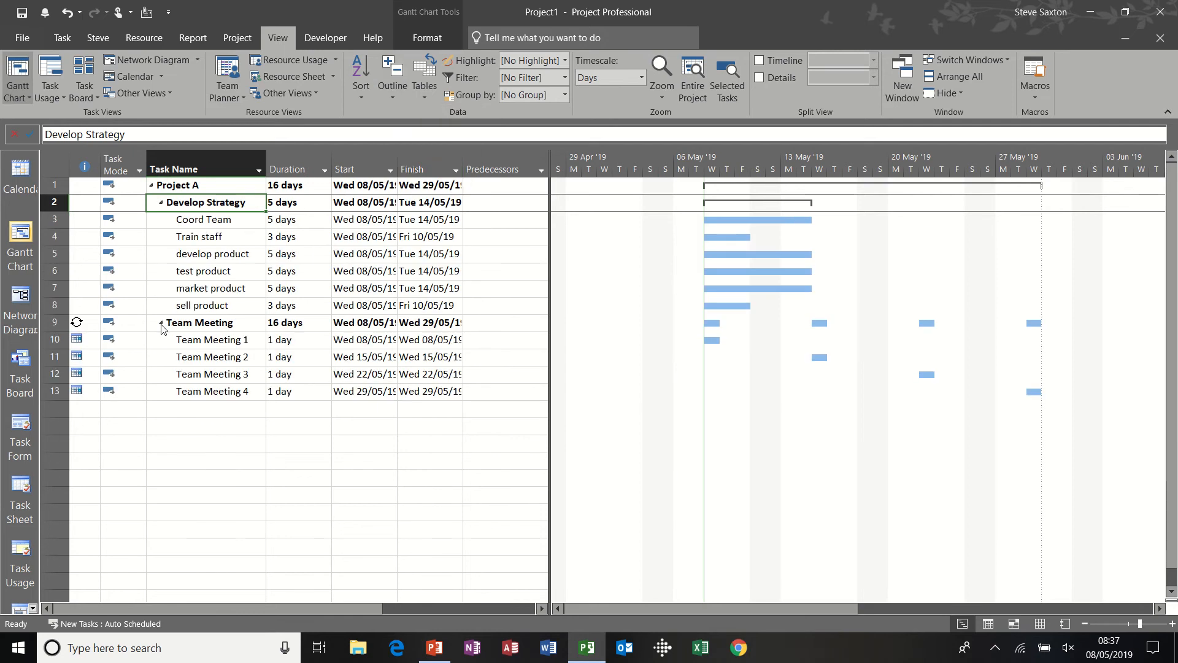
- Add an "End of phase" milestone with a duration of 0 days below Team Meeting 4
left_click(184, 410)
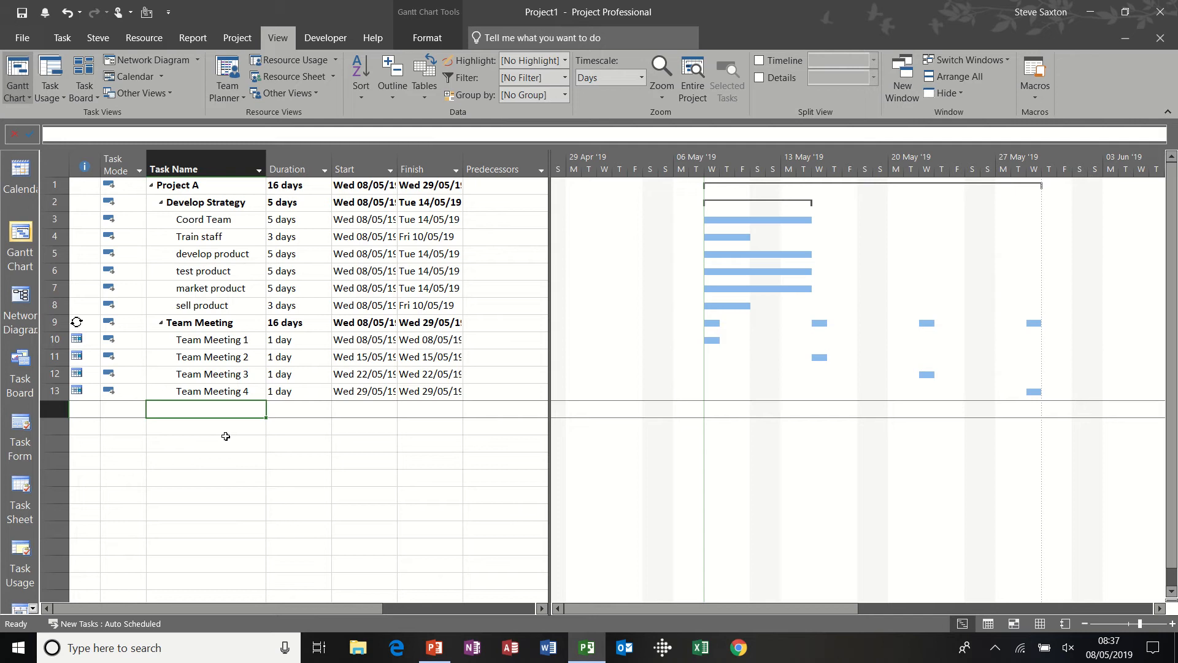
type("End of phase")
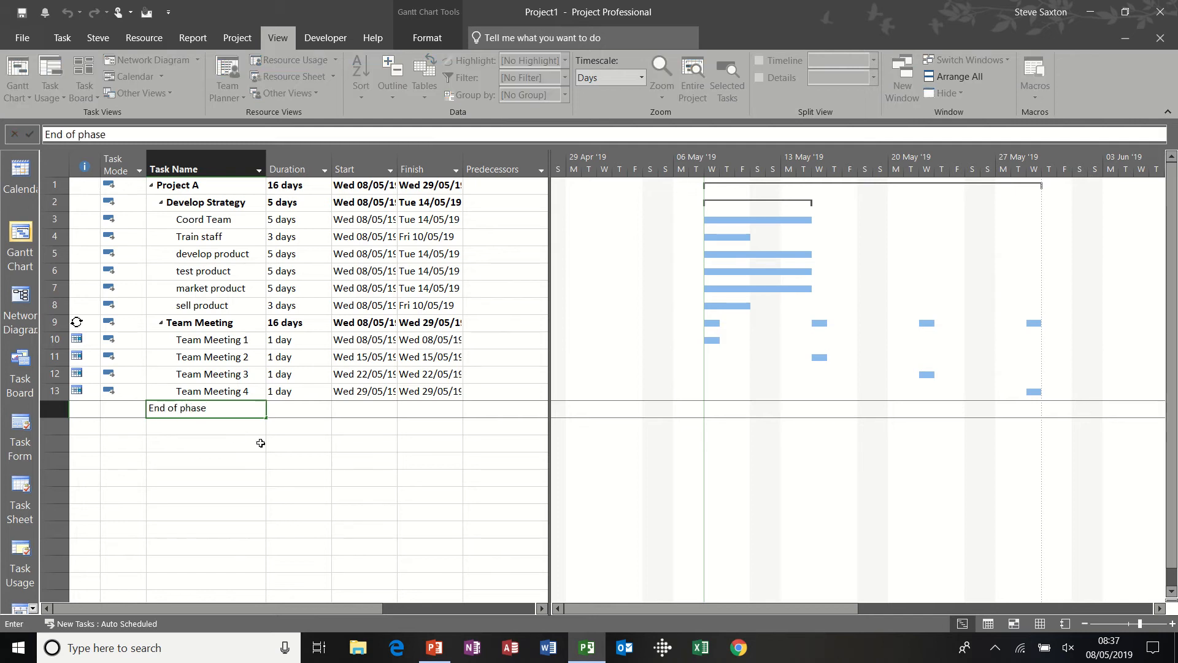
left_click(300, 410)
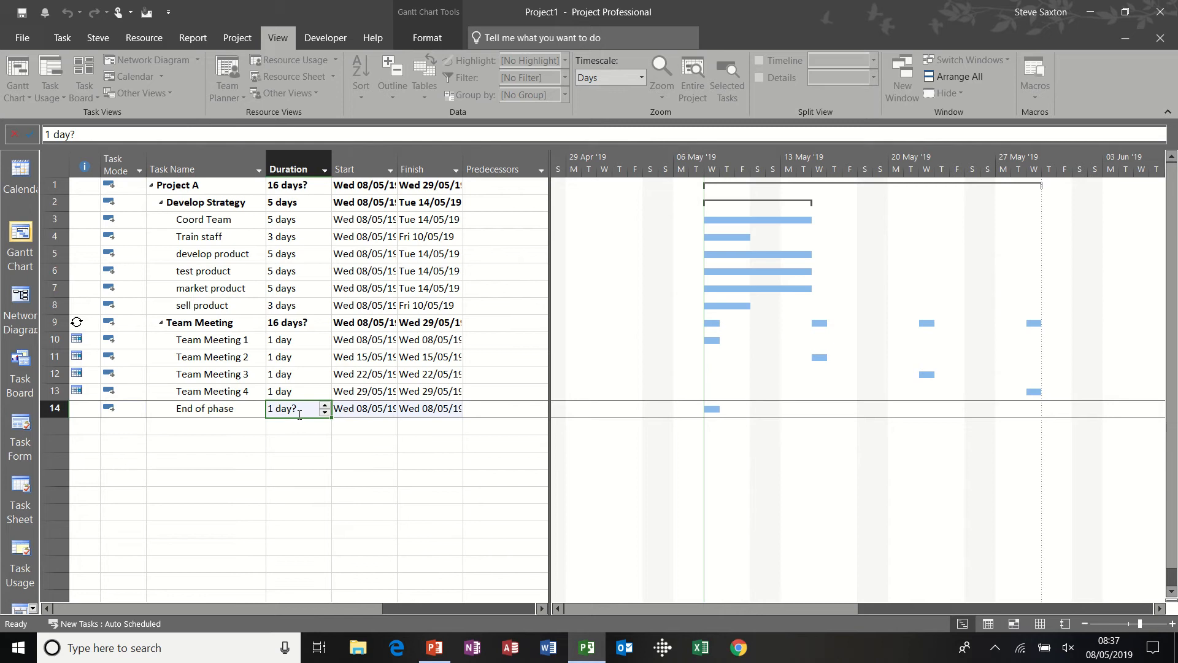
type("0")
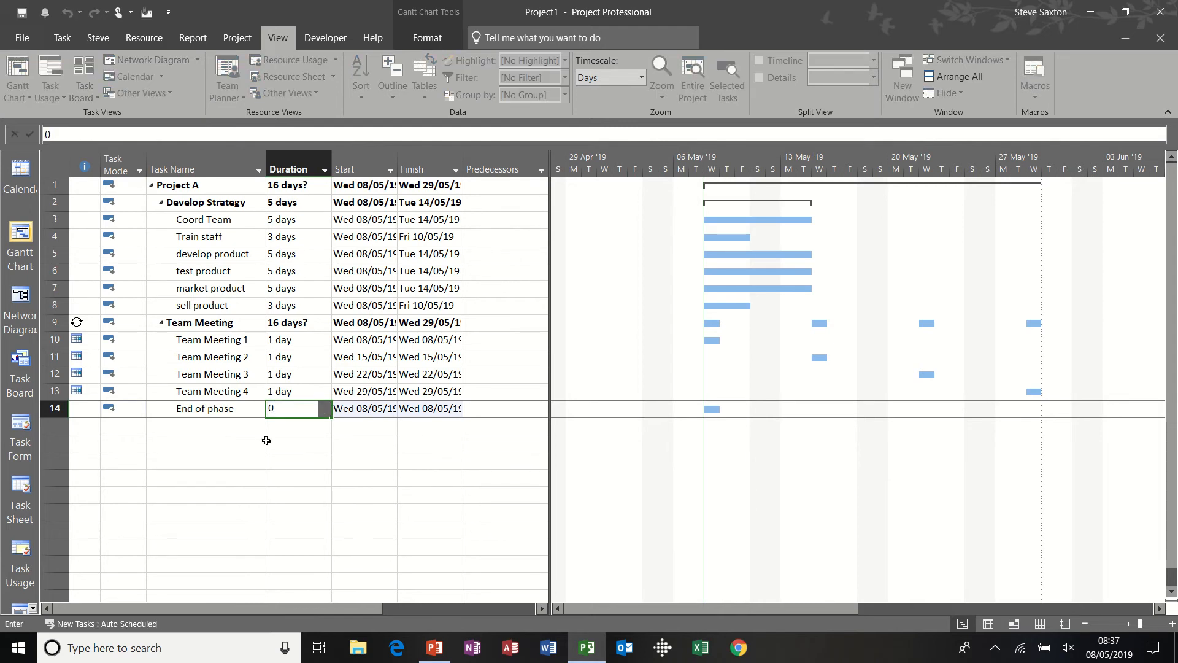
left_click(240, 410)
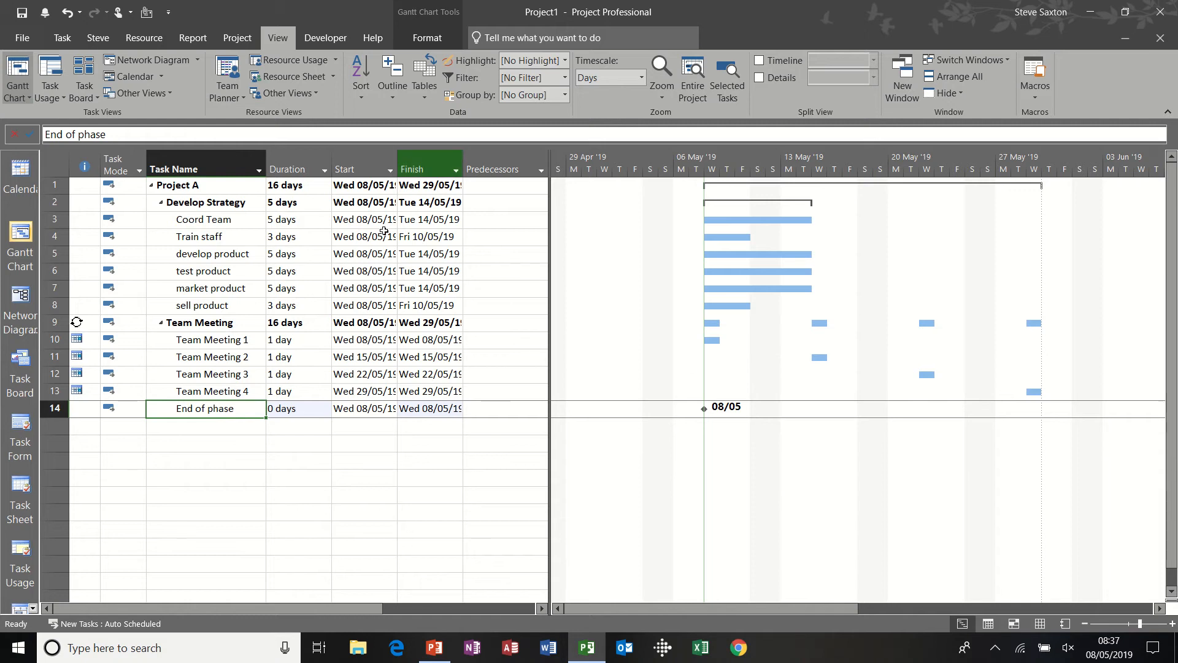
- Keep the Entry table and set the End of phase milestone's start to Thu 30/05/19 without adding a link
left_click(422, 93)
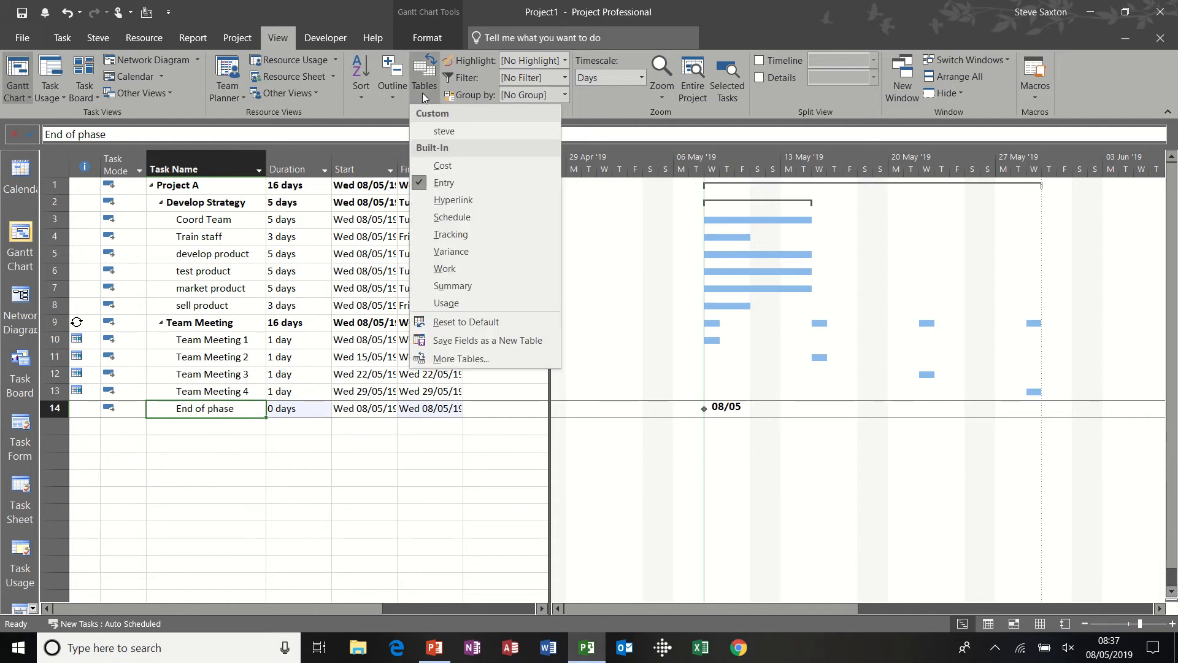
left_click(456, 184)
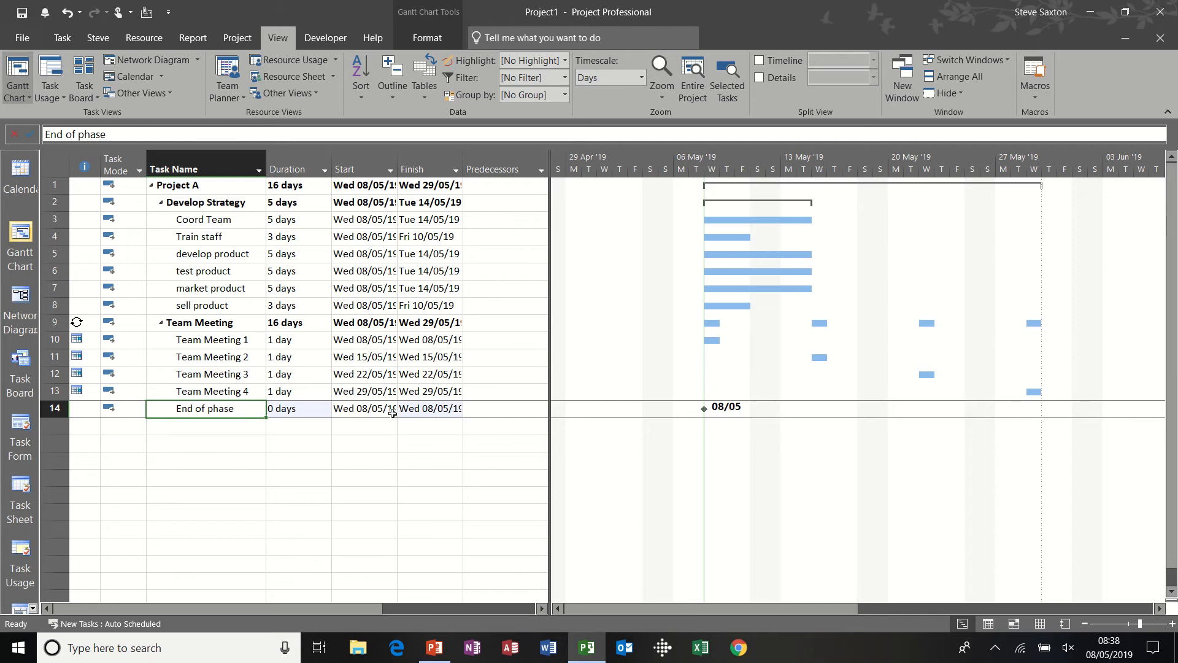
left_click(358, 410)
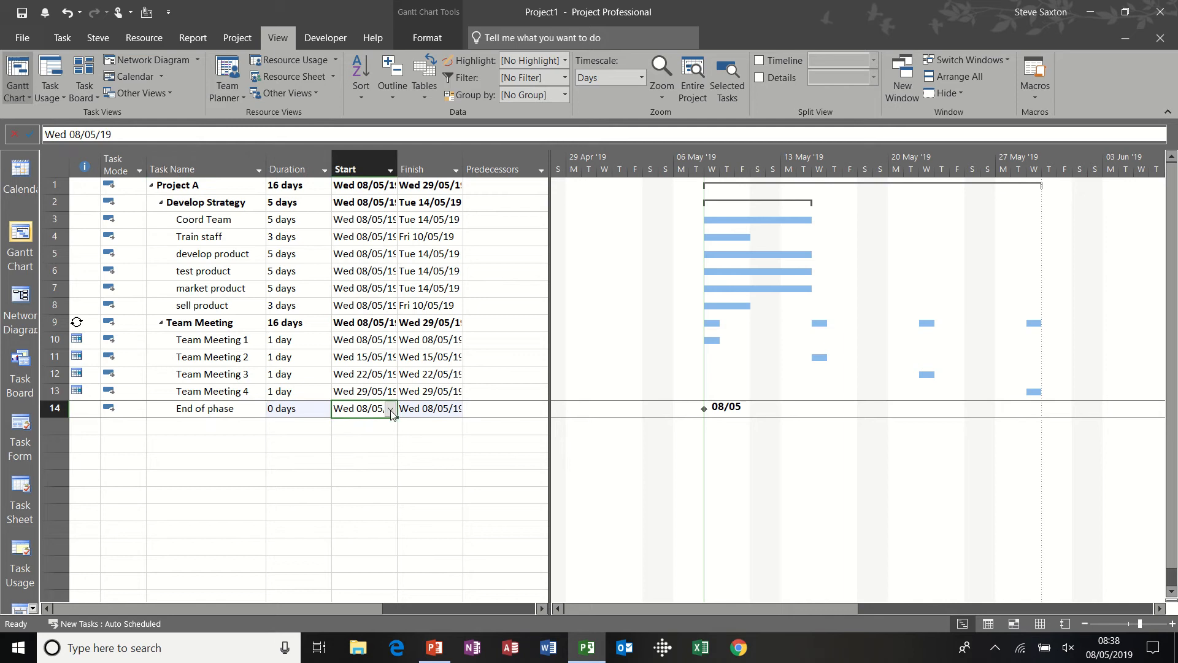
left_click(390, 410)
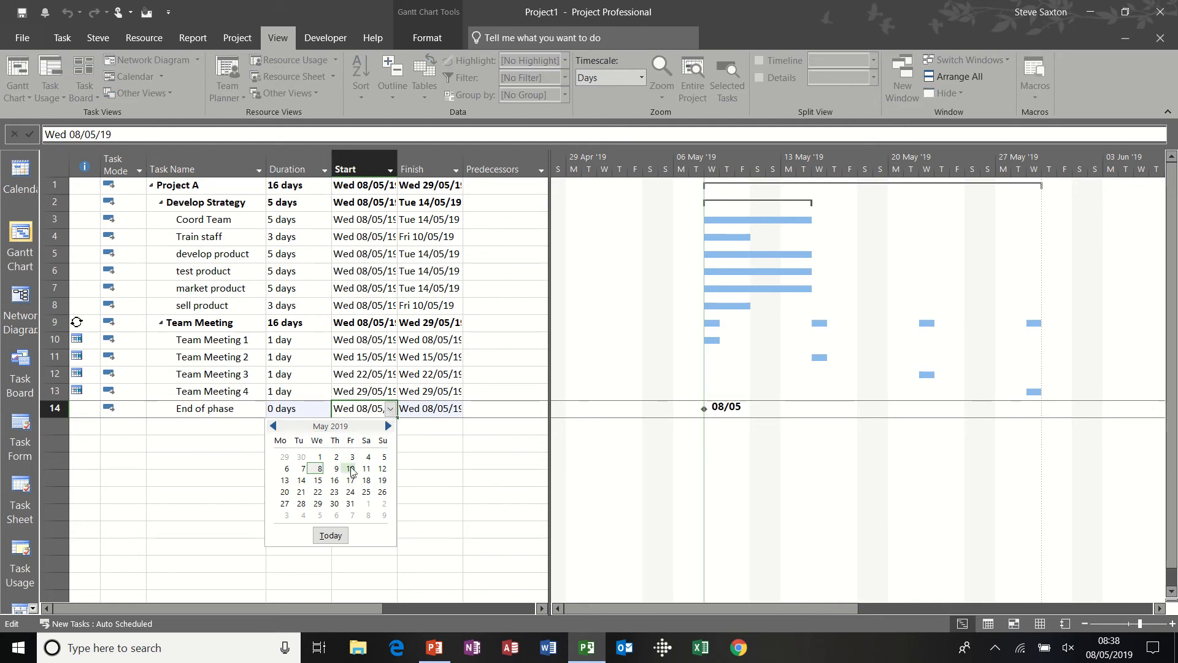
left_click(334, 504)
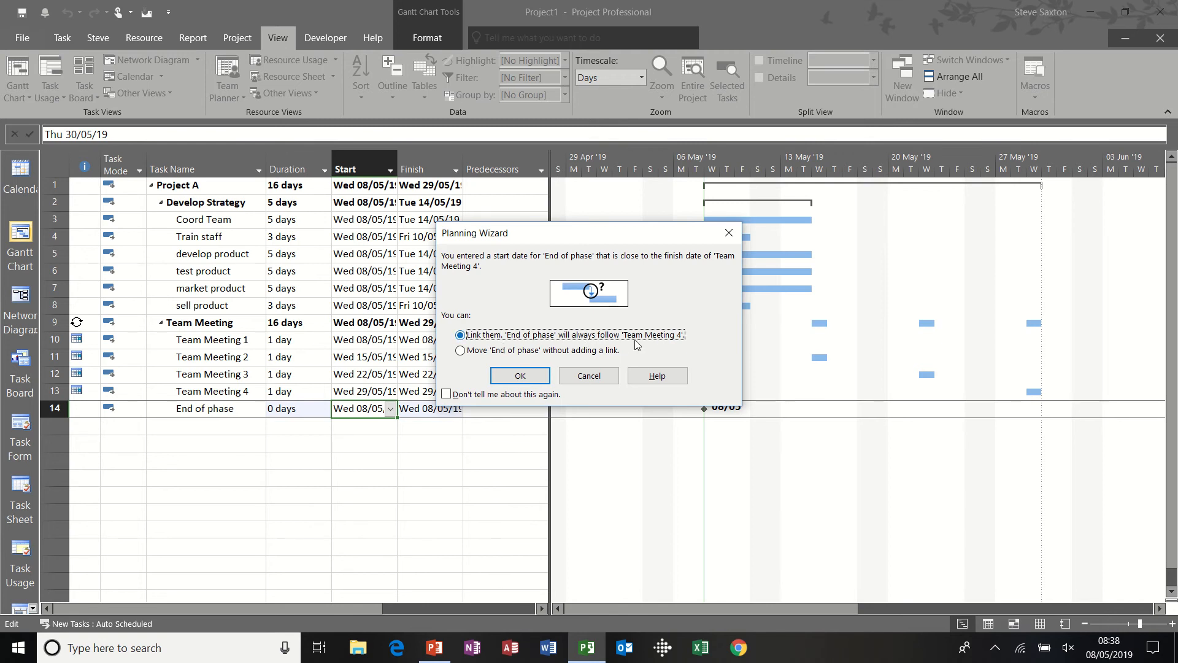
left_click(489, 351)
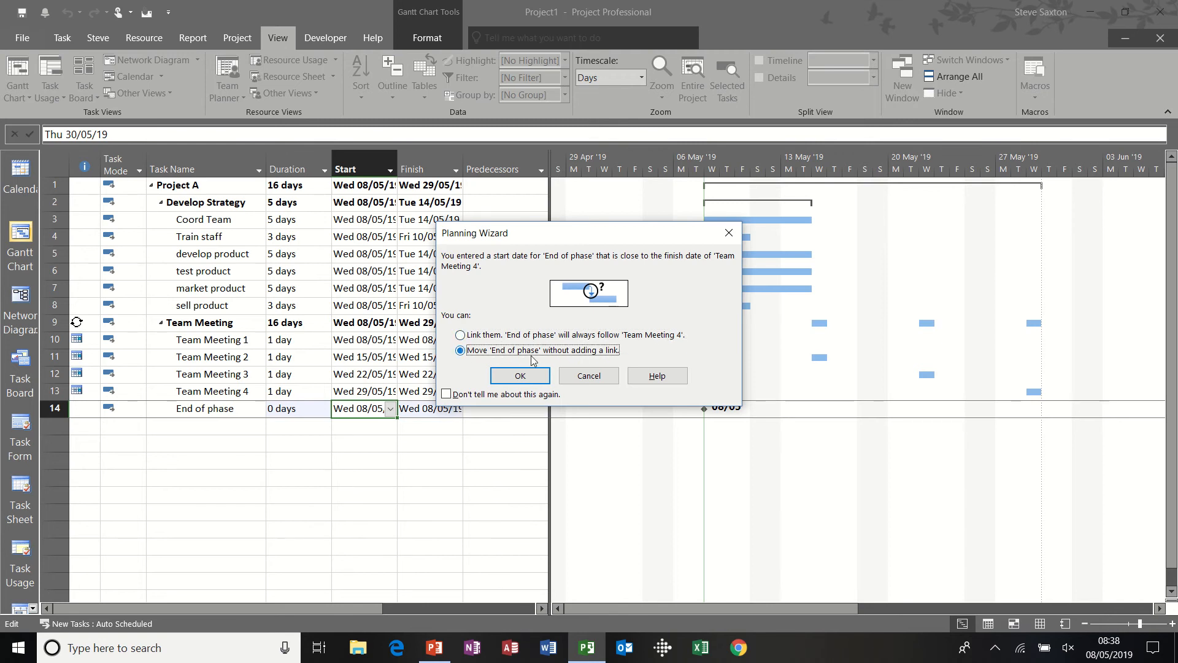
left_click(521, 375)
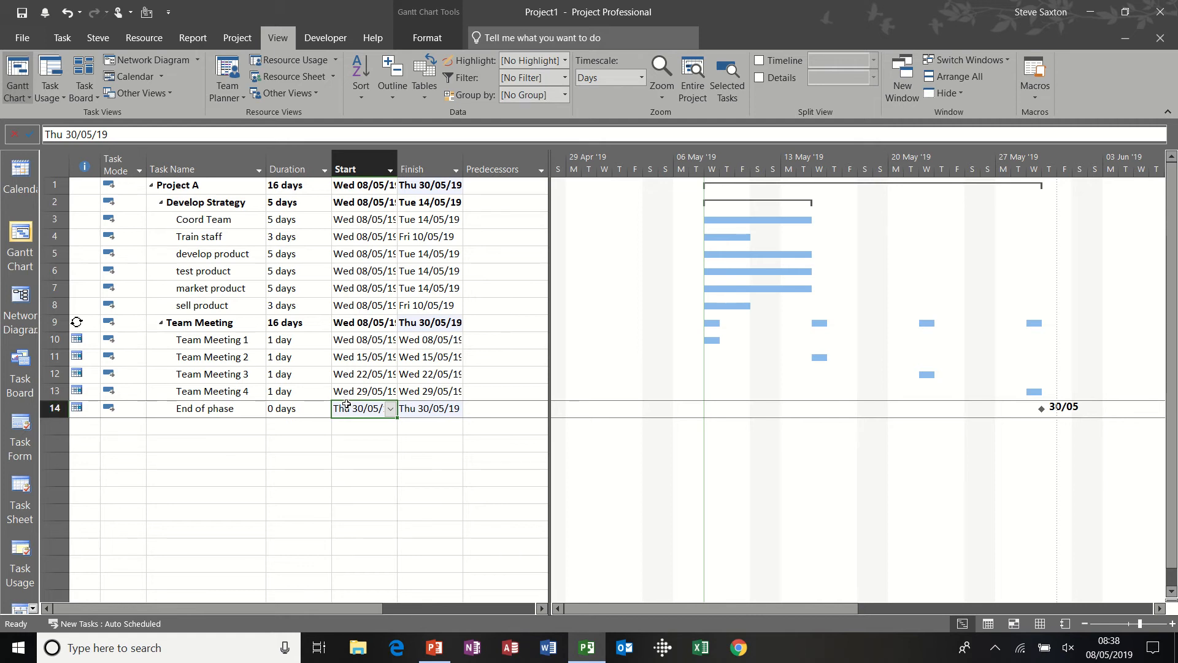
- Check the indicator of the End of phase milestone and compare it with the Develop Strategy subtasks
mouse_move(80, 411)
left_click_drag(206, 221, 206, 305)
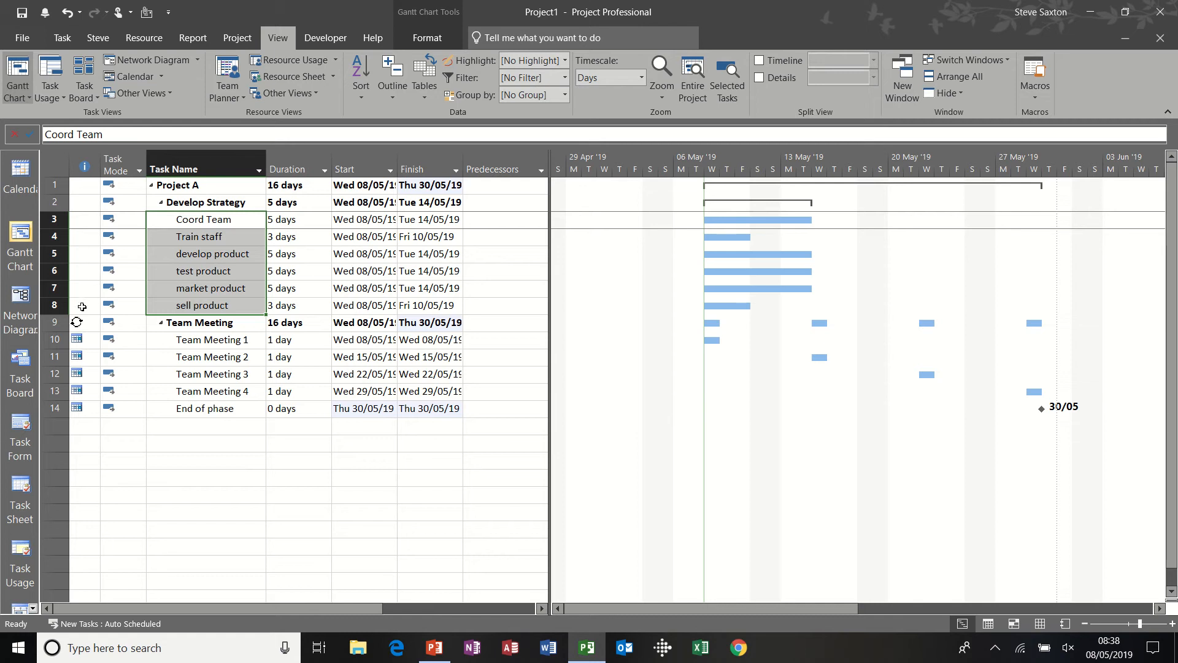
left_click(232, 407)
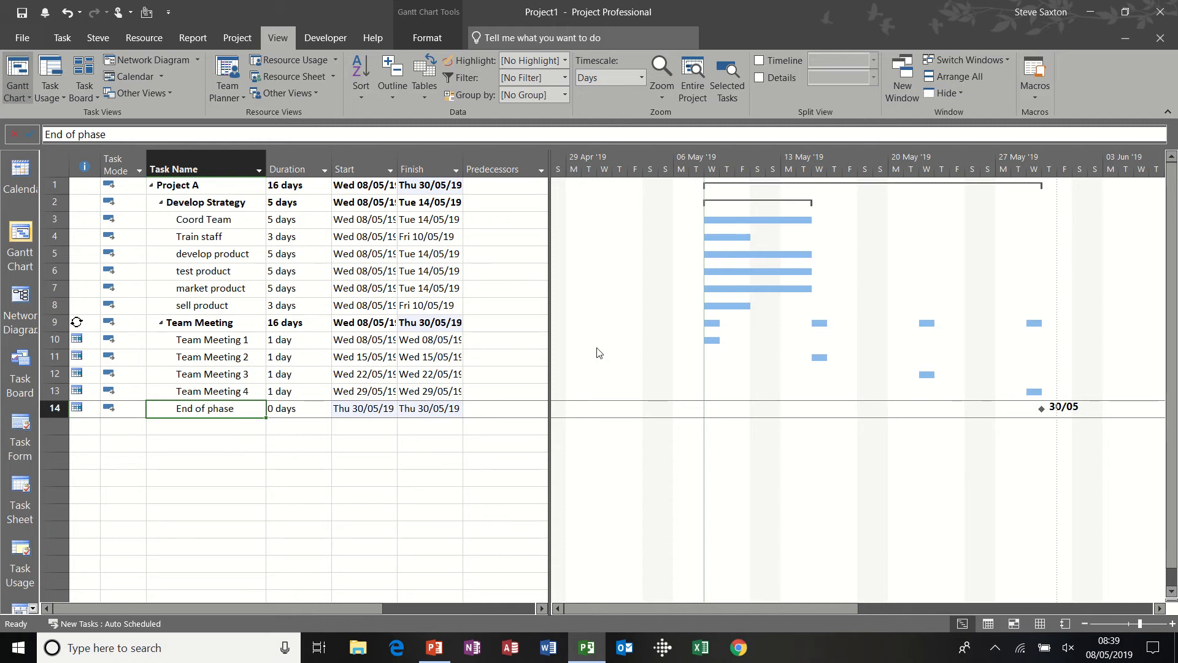
- Narrow the table to the Task Name column and set the bar style text on the right of task bars to Name
left_click_drag(549, 342, 268, 330)
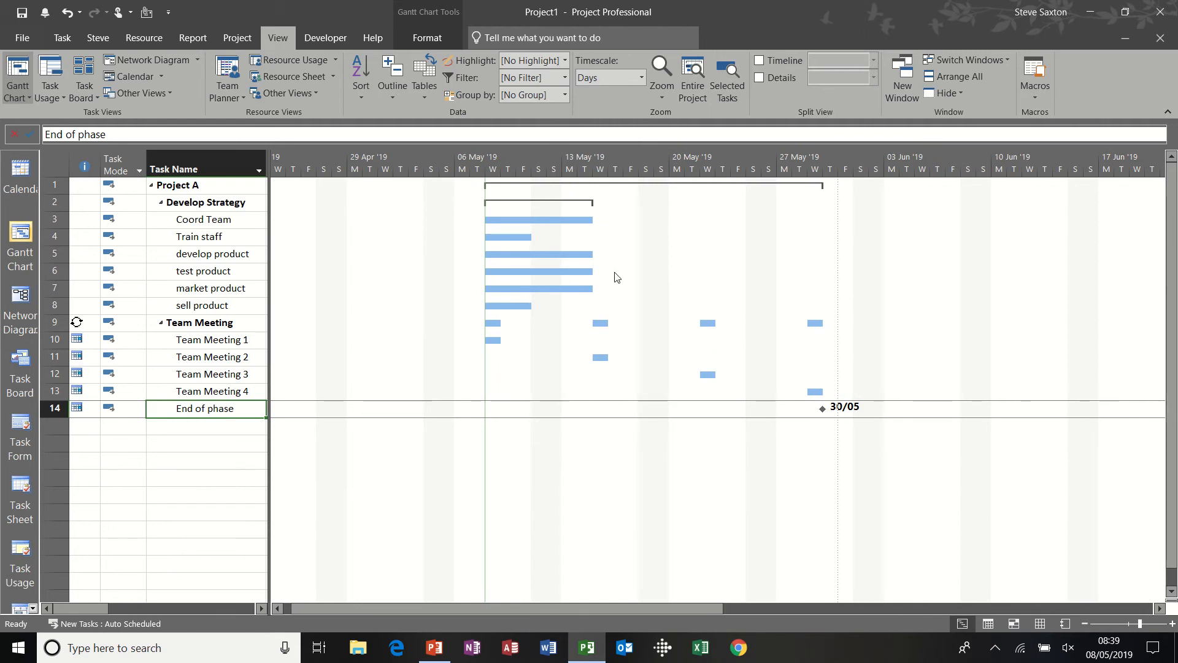
left_click(425, 38)
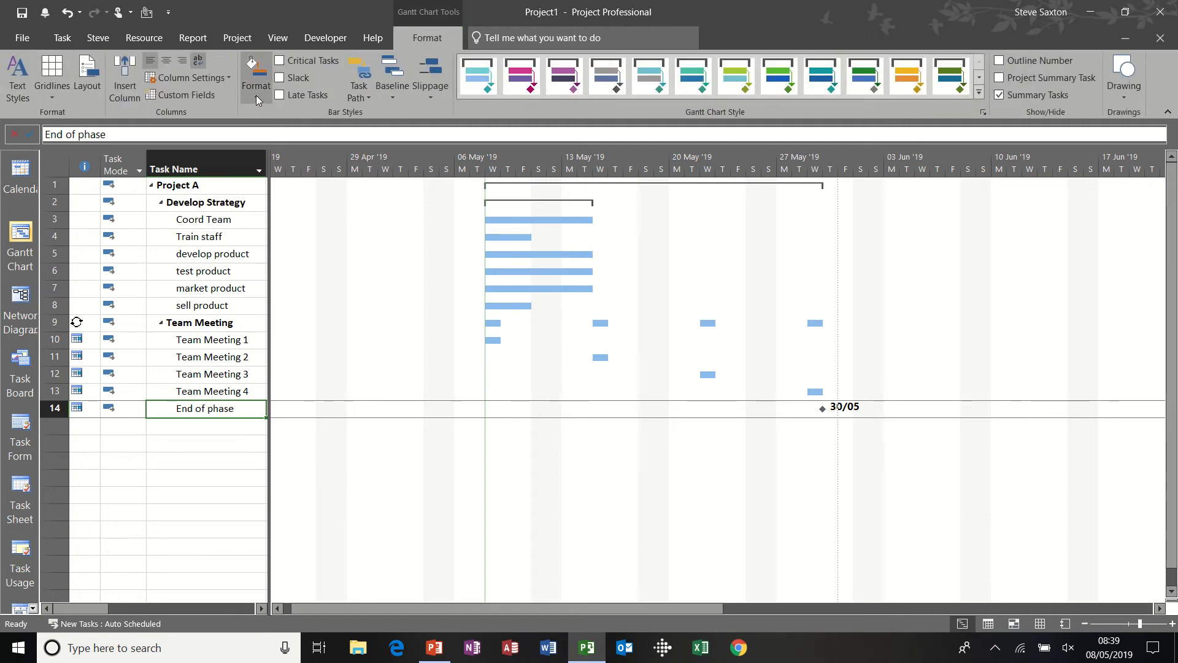
double_click(615, 274)
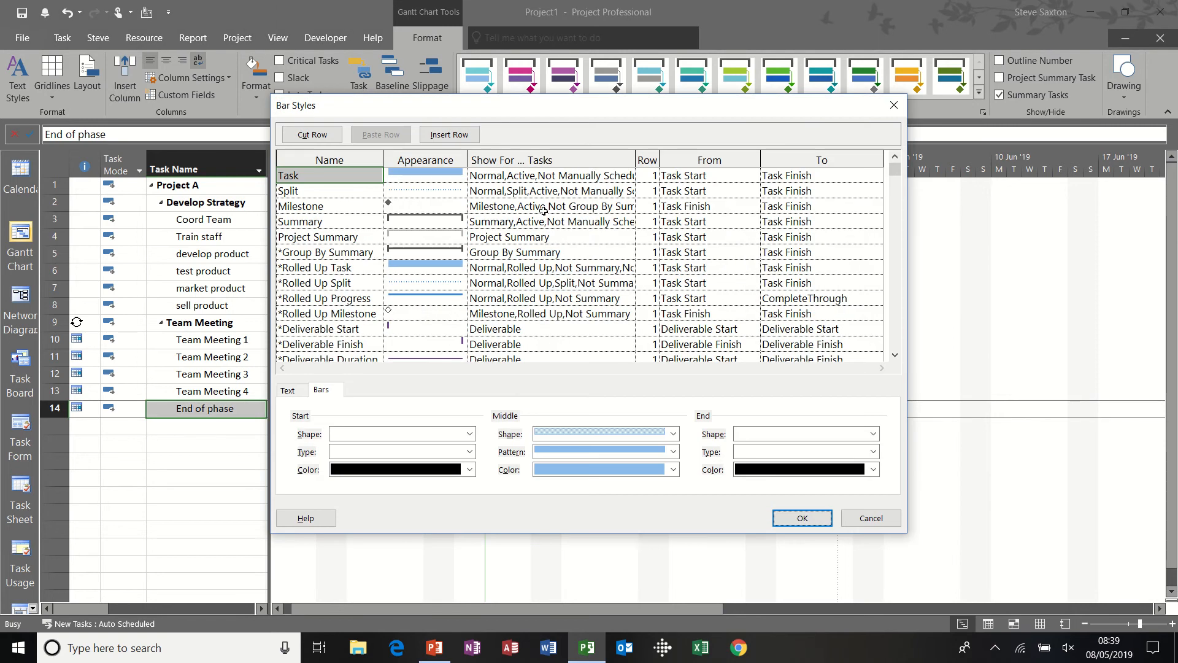
left_click_drag(535, 112, 649, 133)
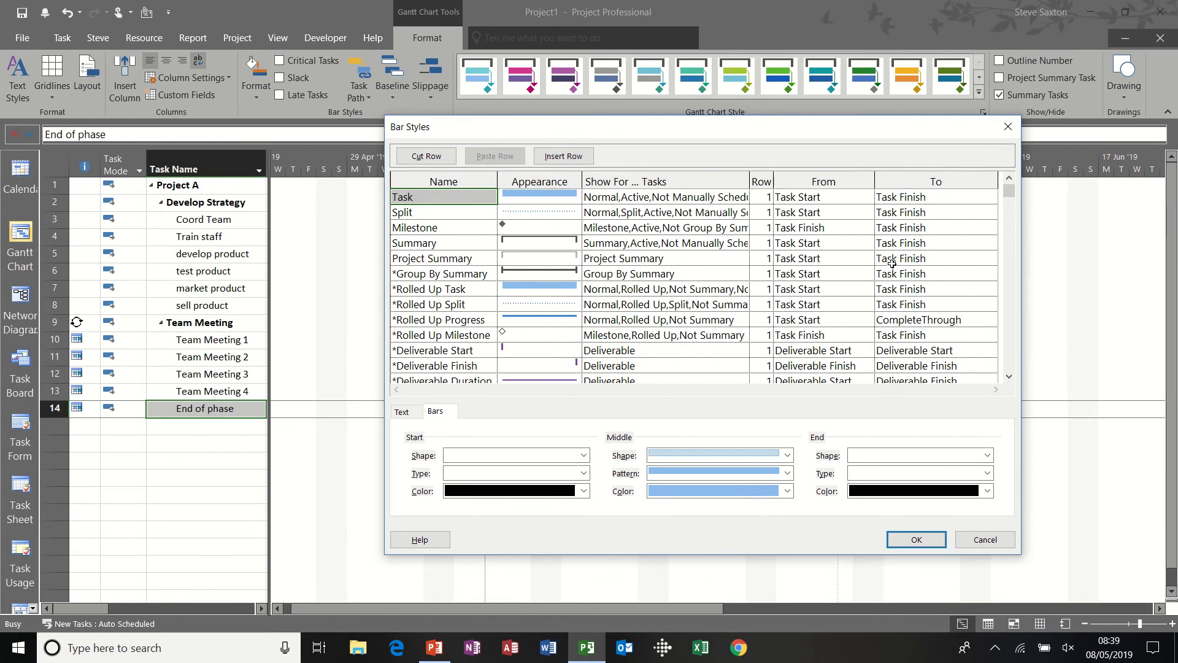
left_click_drag(1011, 198, 1012, 225)
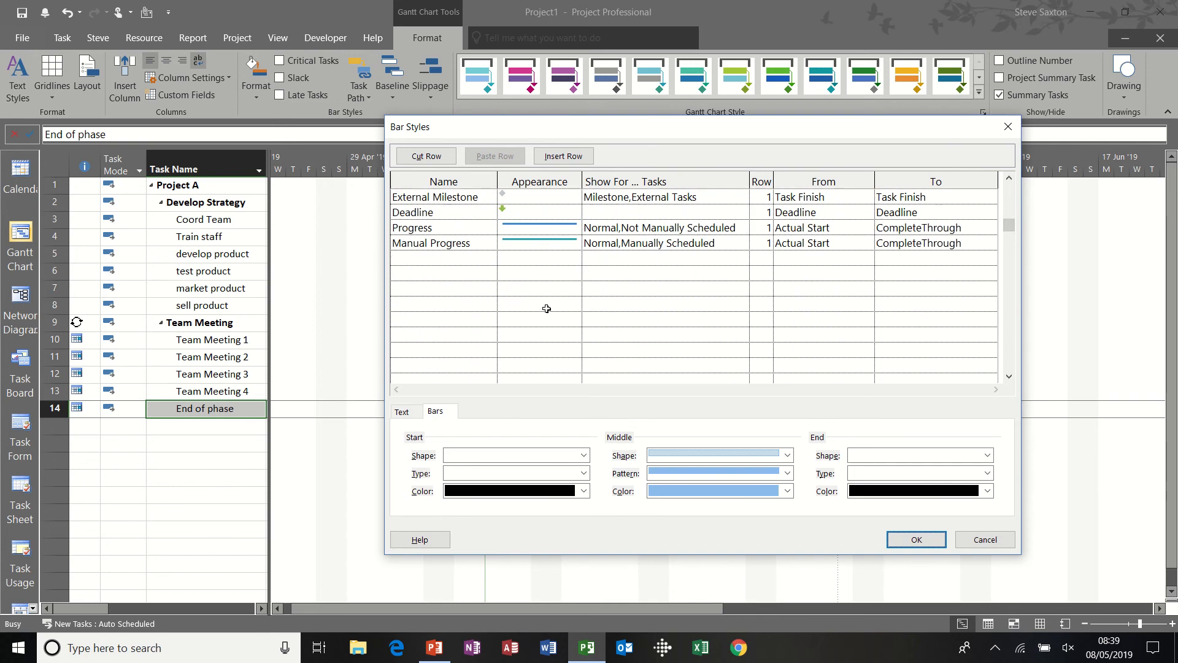
left_click(402, 412)
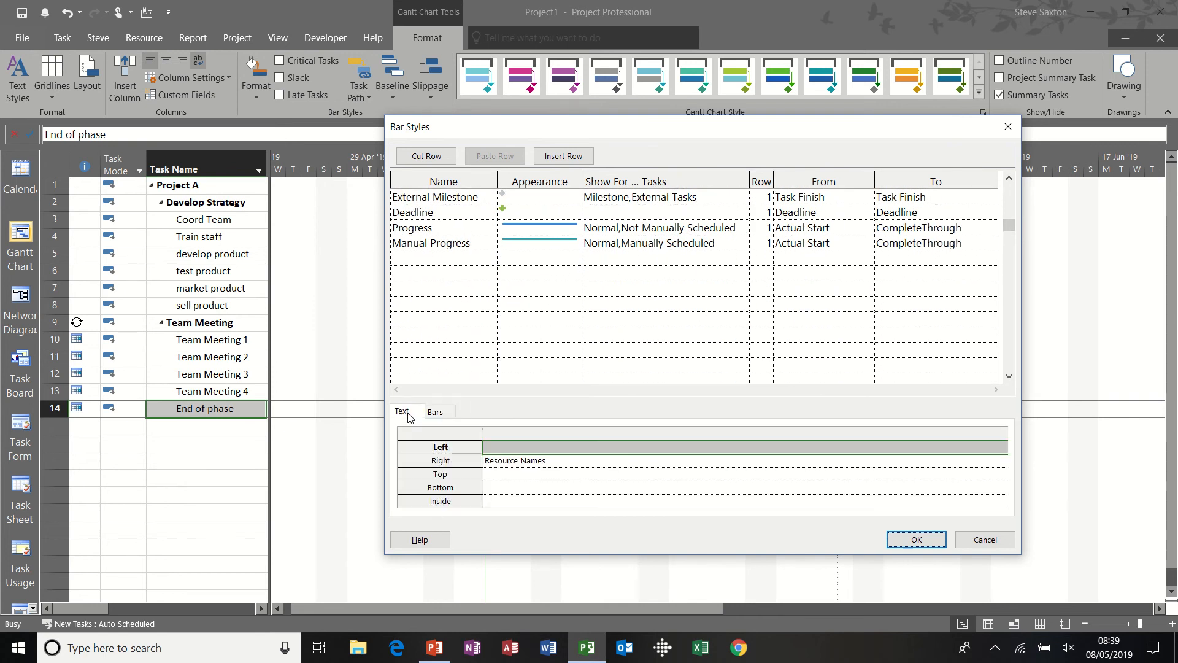
left_click(510, 462)
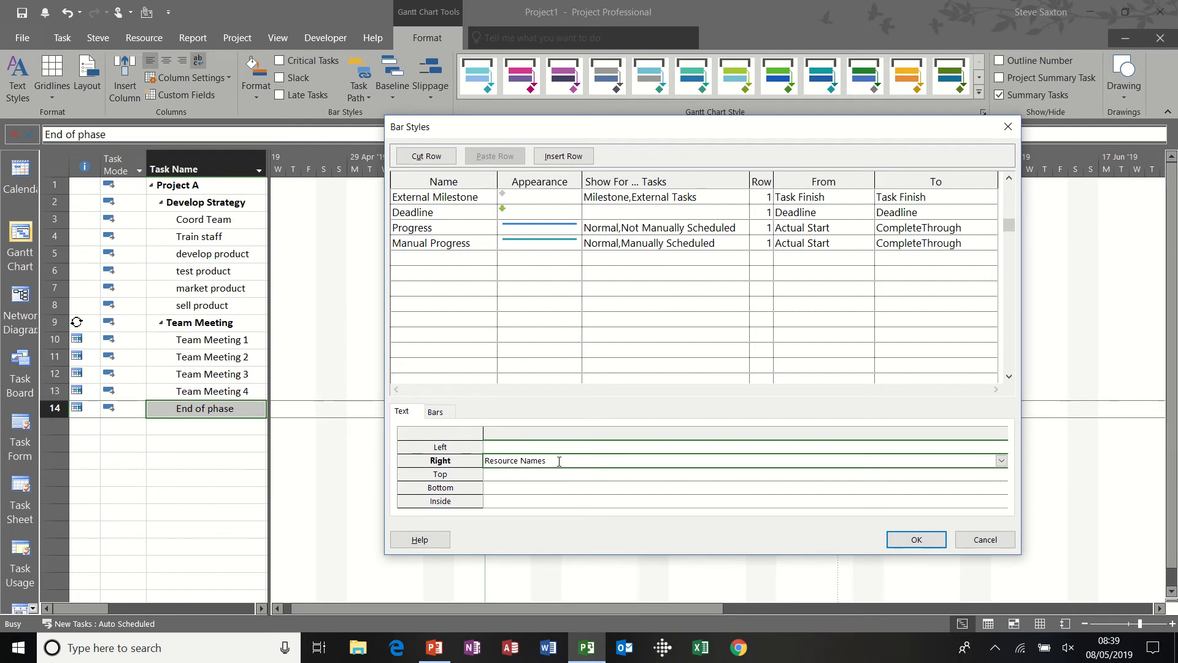
type("Name")
left_click(914, 540)
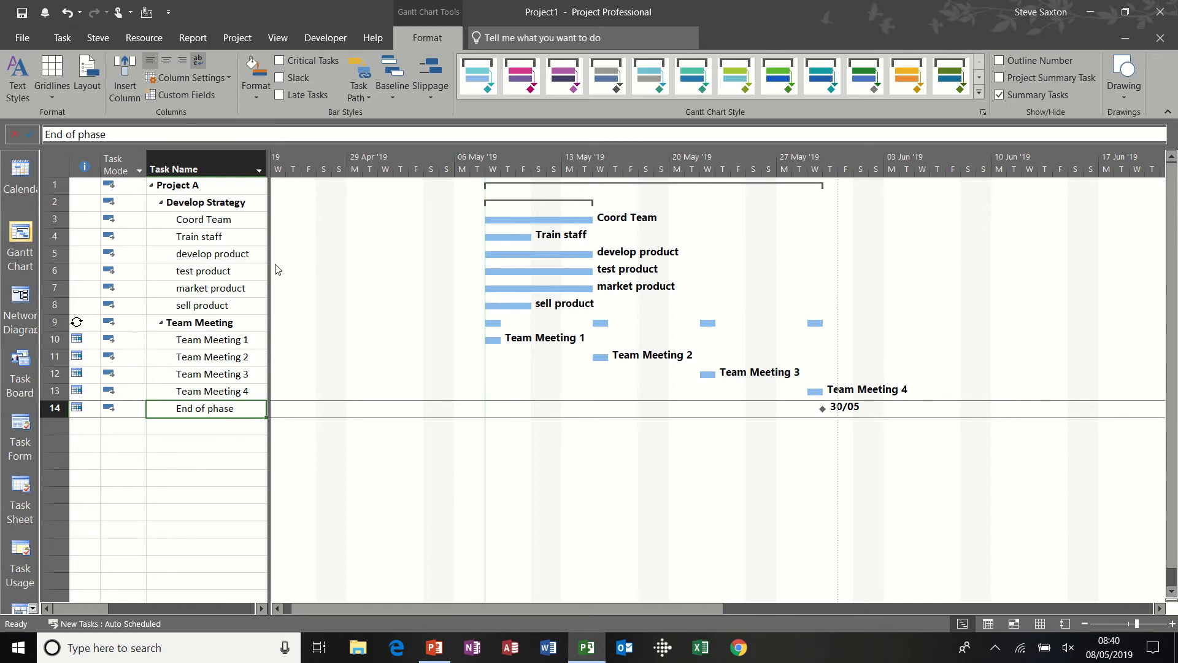
- Narrow and widen the task table beside the Gantt chart, ending with the divider just after the Task Name column
left_click_drag(269, 264, 143, 257)
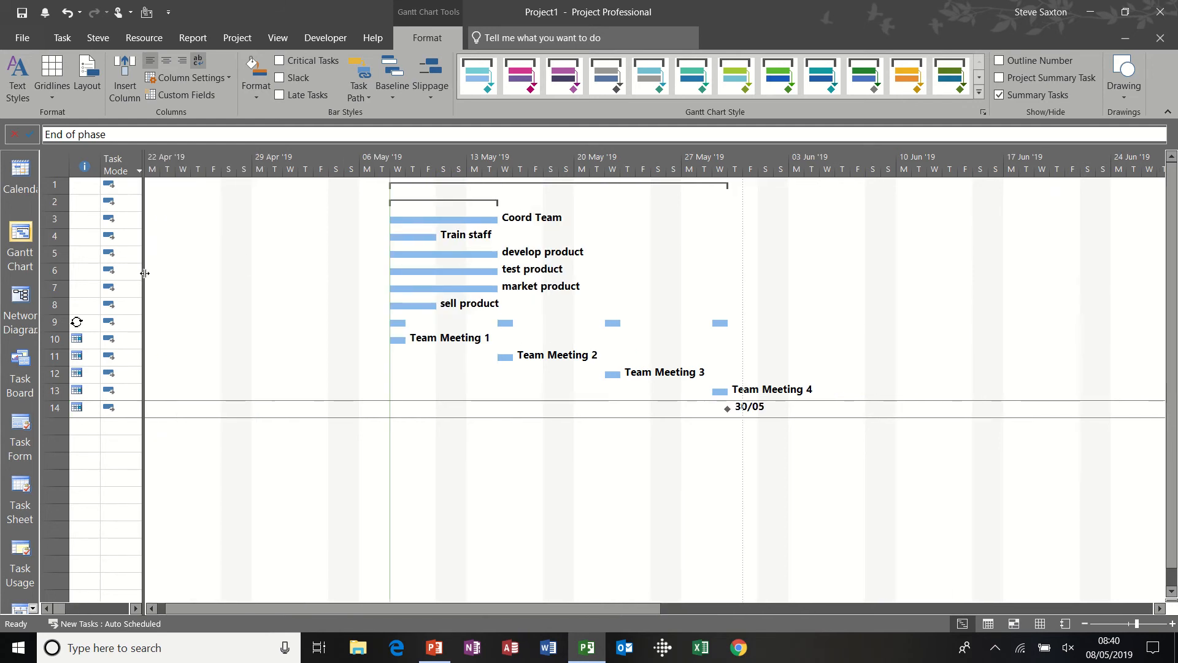
left_click_drag(143, 270, 402, 272)
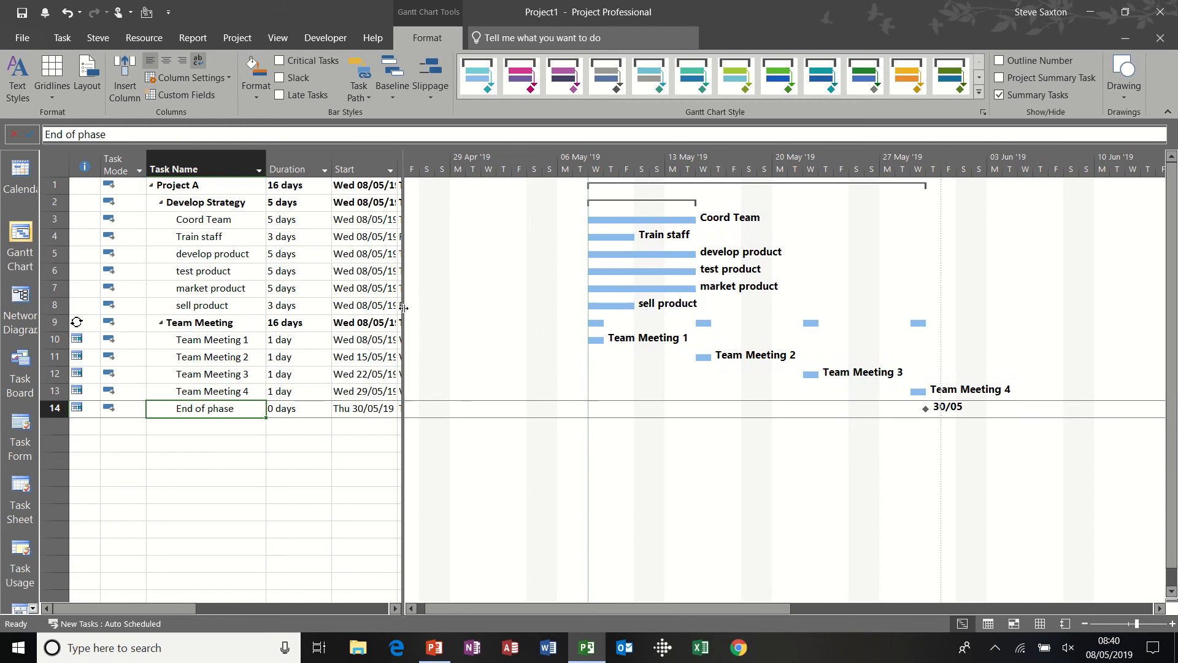
left_click_drag(405, 307, 268, 294)
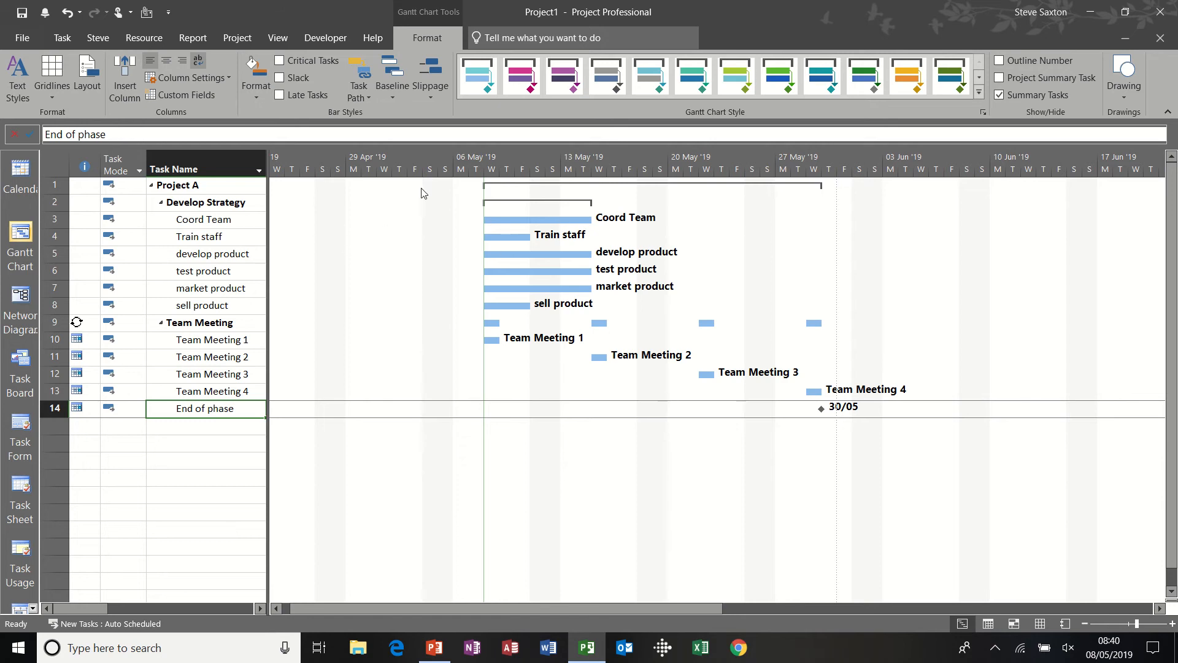
- Try solid red gridlines on the Gantt rows and undo the change
left_click(55, 91)
left_click(68, 116)
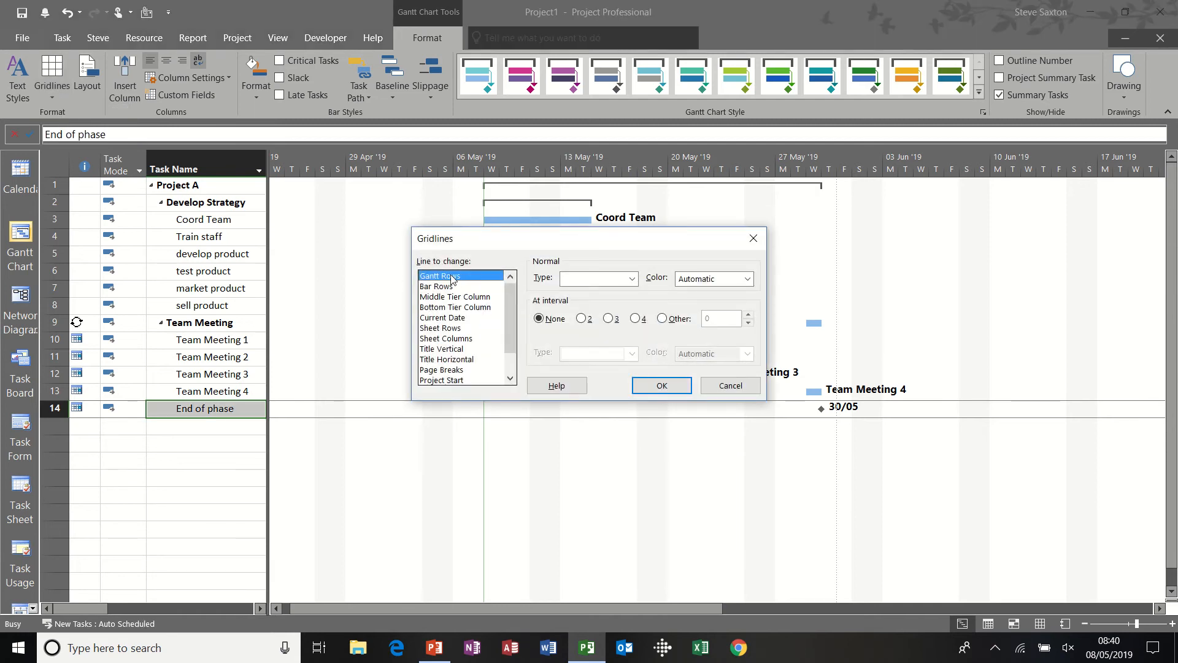
left_click(632, 280)
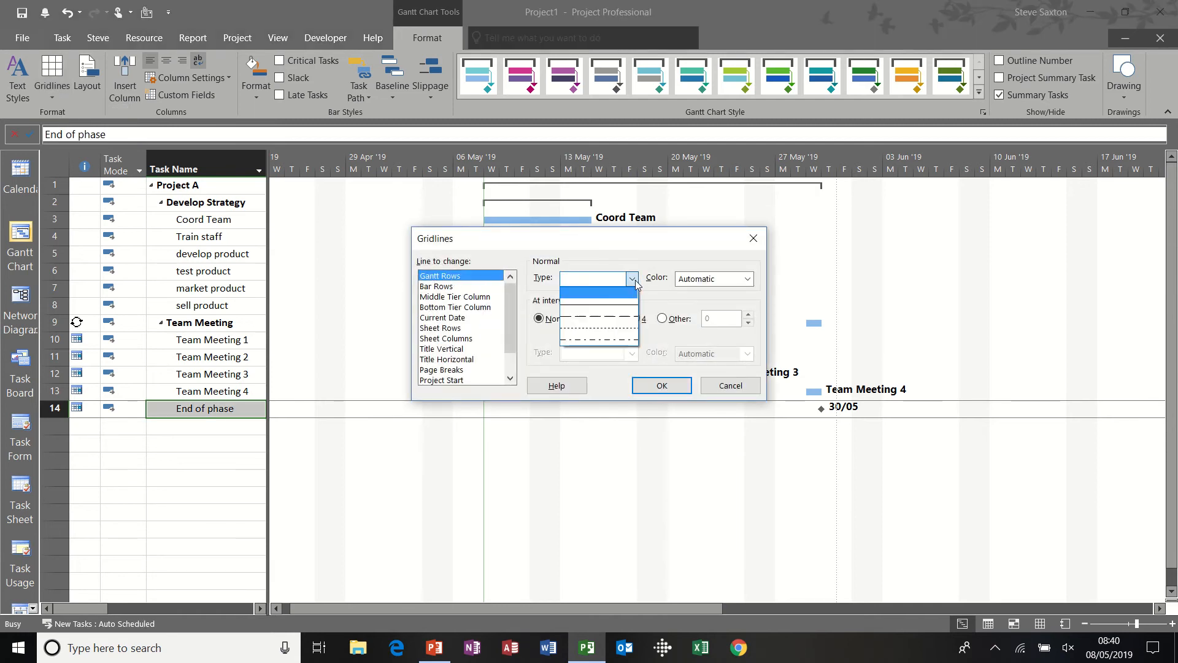
left_click(623, 305)
left_click(747, 278)
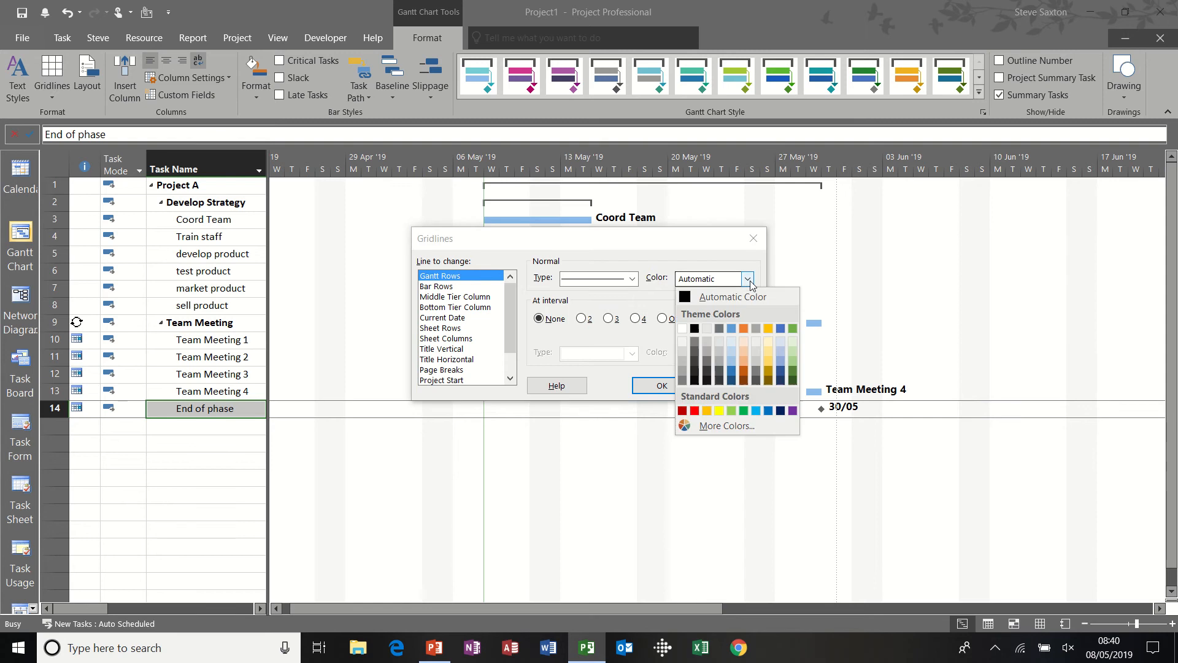
left_click(694, 411)
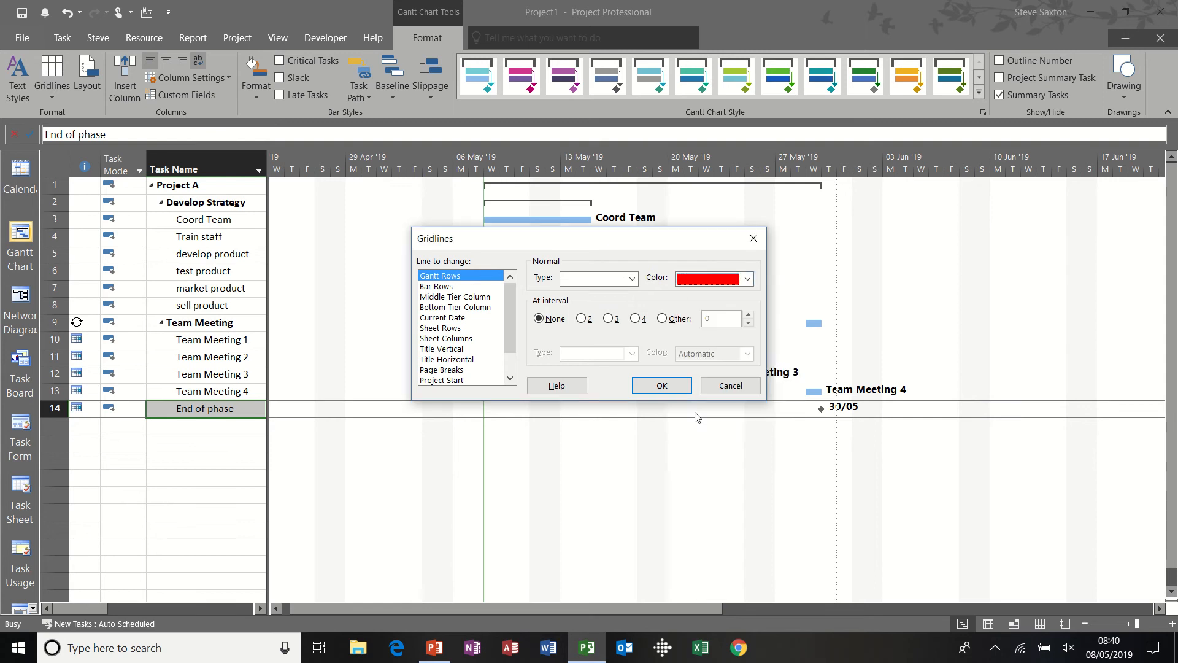
left_click(660, 385)
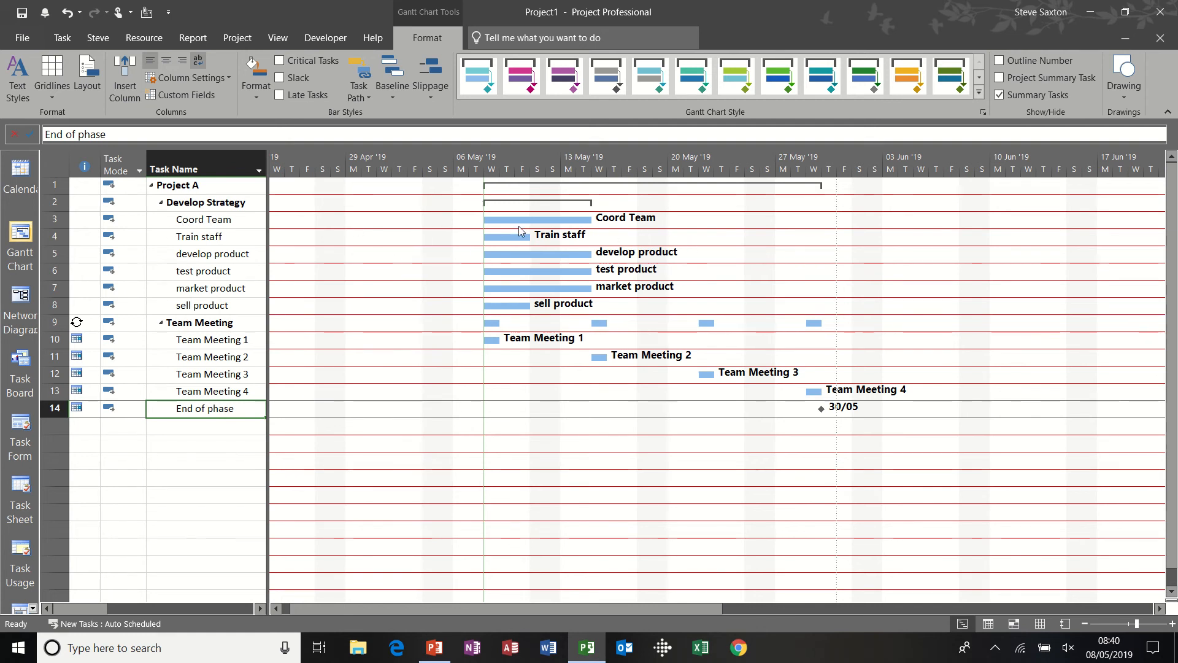
key("ctrl+z")
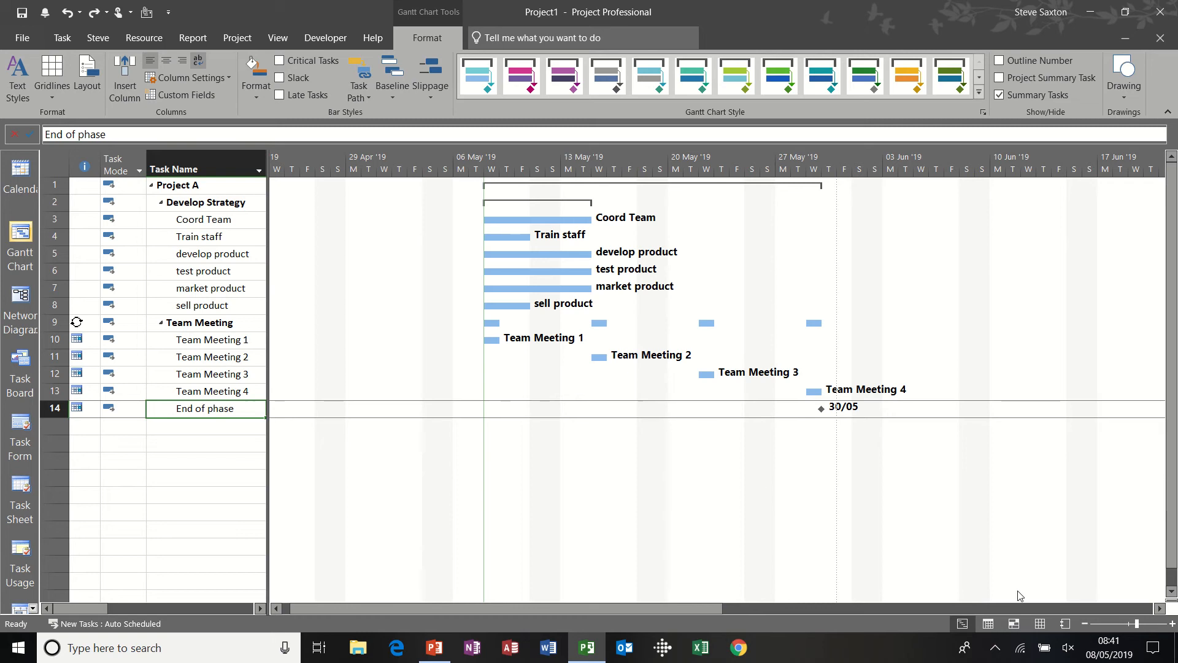
- Zoom the Gantt timescale out to quarters, in to days, and back out to a months scale
left_click(1084, 624)
left_click(1084, 624)
left_click(1084, 623)
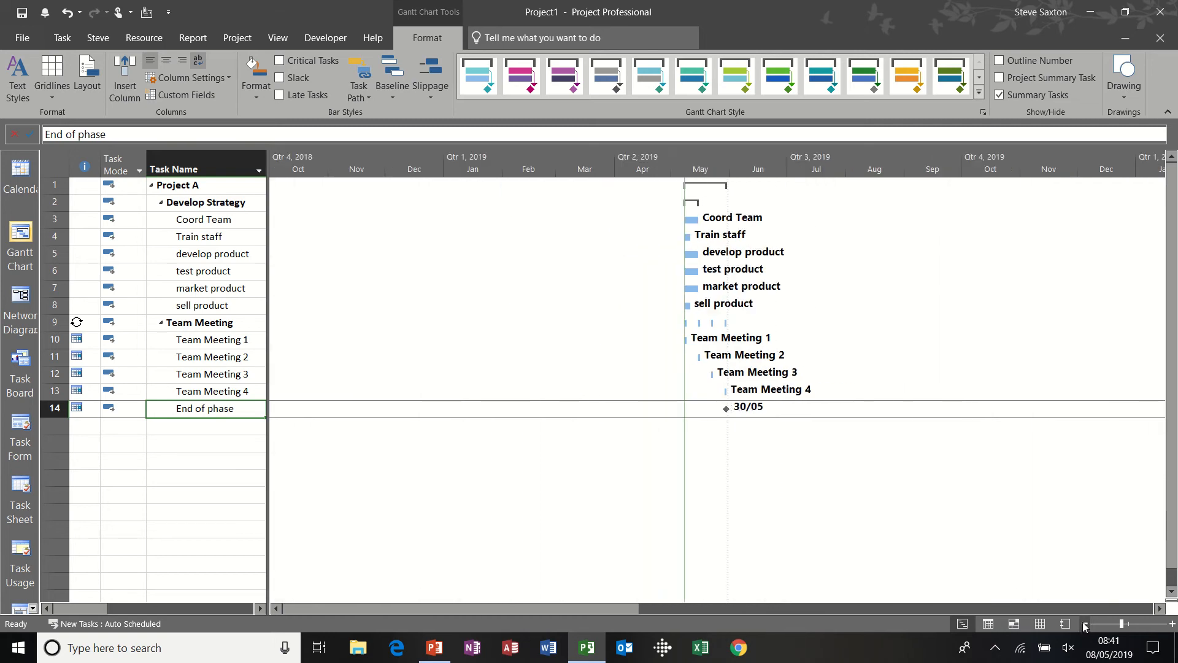
left_click(1172, 623)
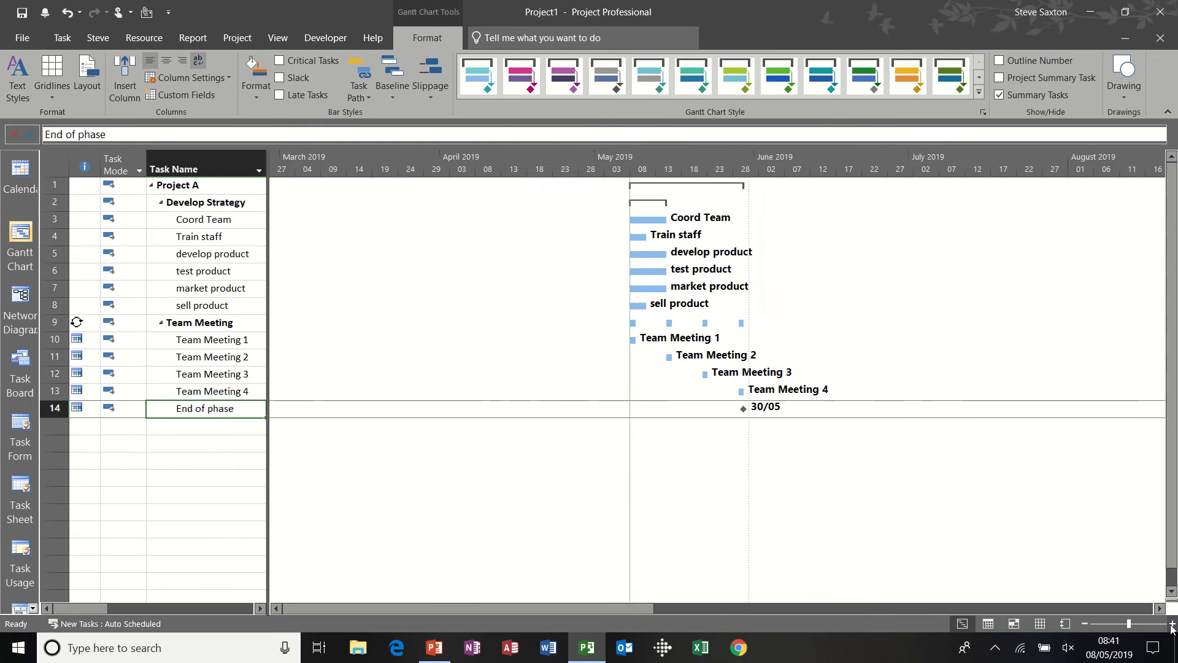
left_click(1172, 623)
left_click(1172, 623)
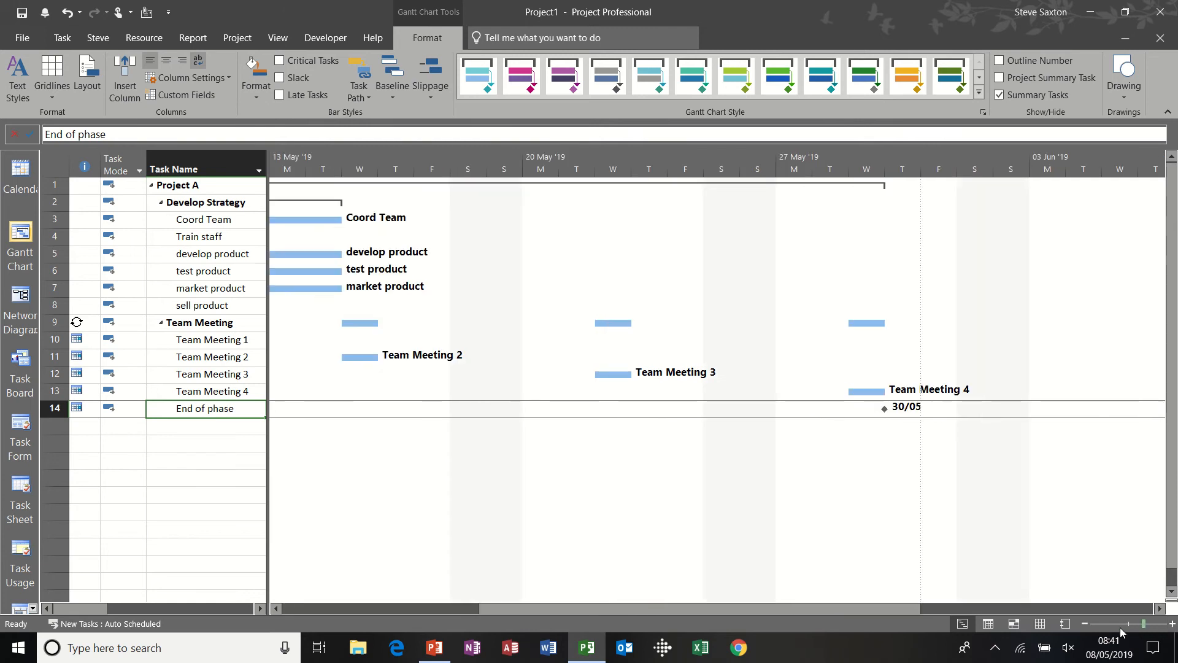
left_click(1084, 623)
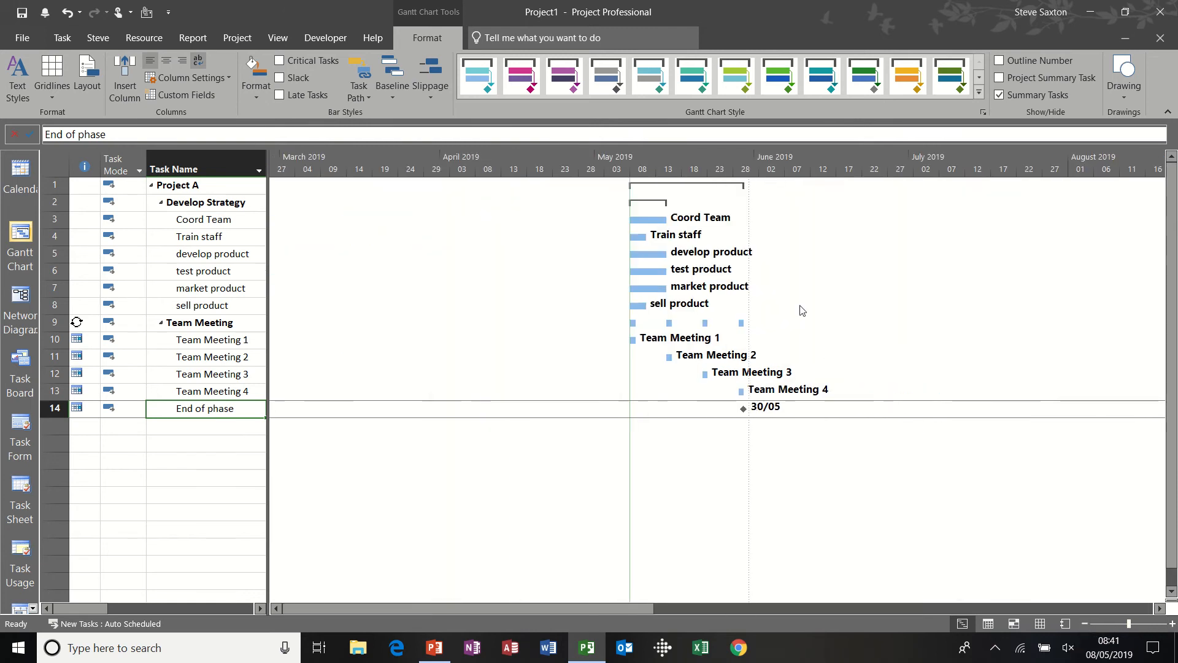
- Set the Gantt timescale to show three tiers (Top, Middle, Bottom) and review each tier's settings
double_click(668, 157)
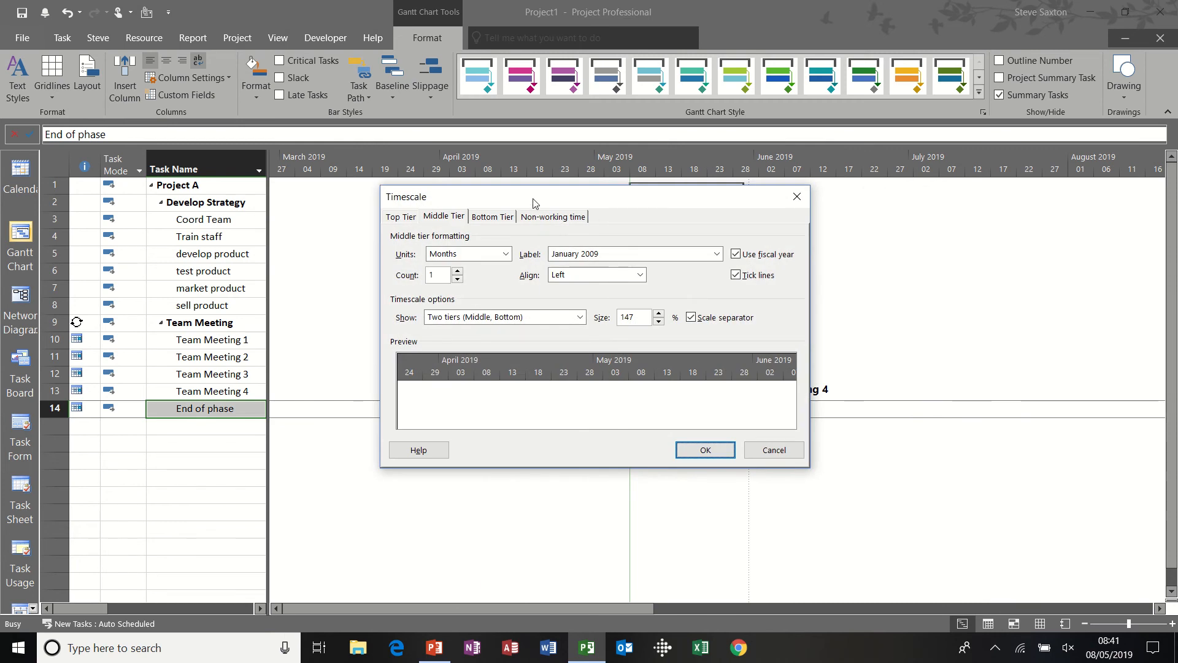
left_click_drag(533, 203, 655, 213)
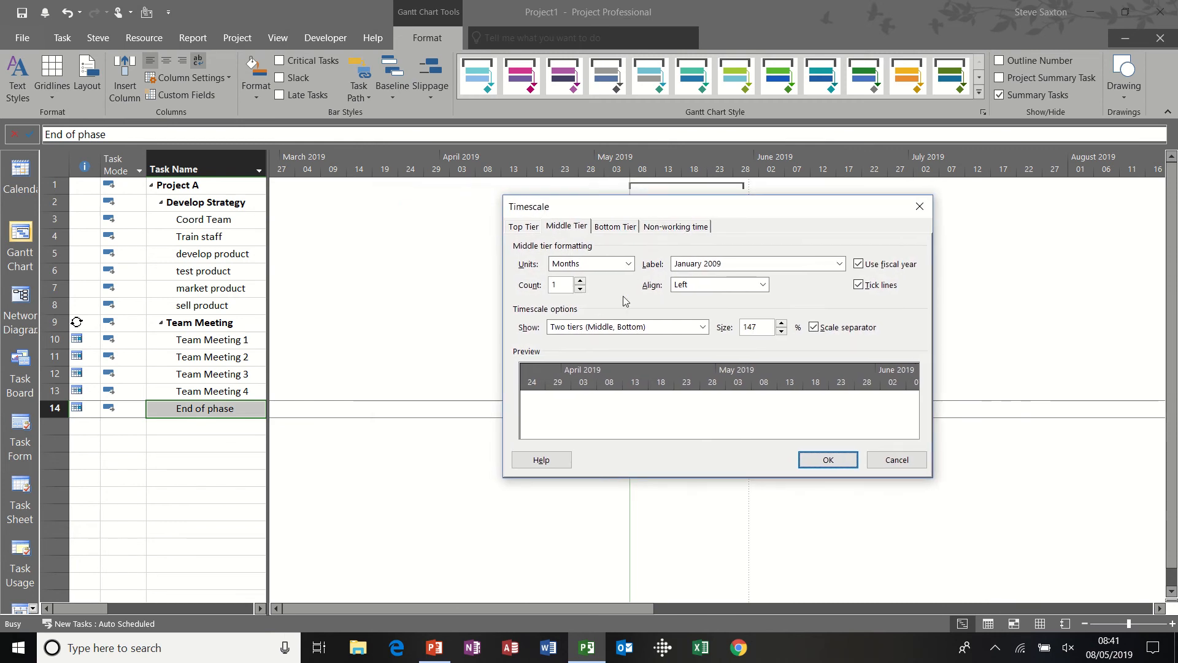
left_click(644, 331)
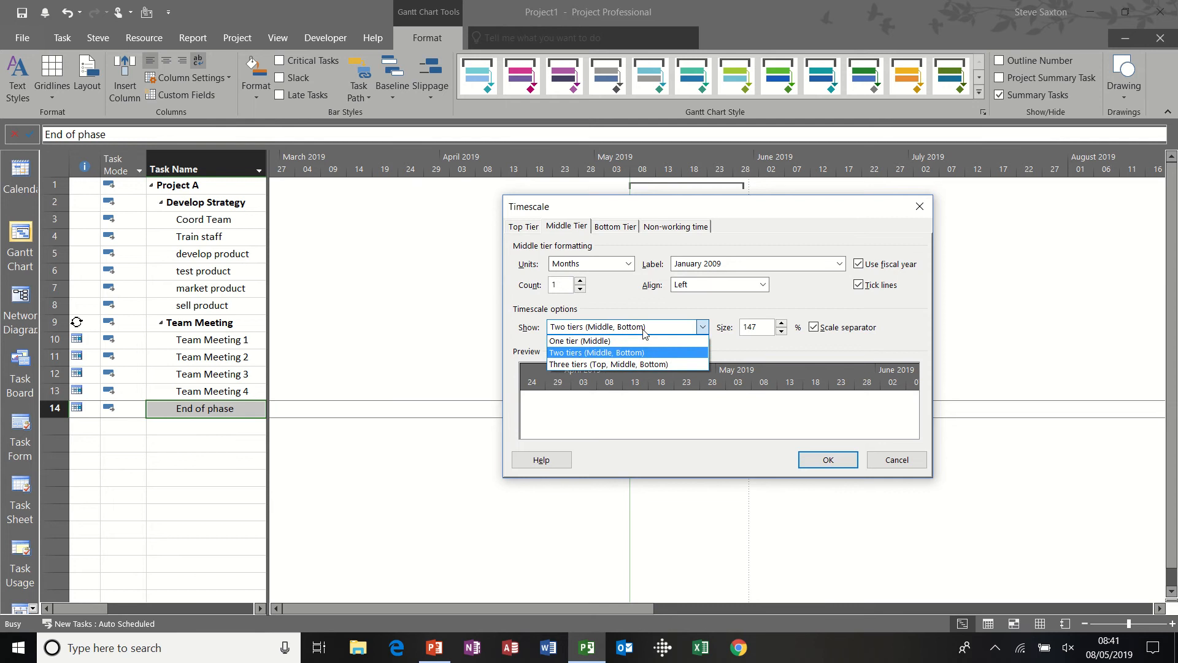
left_click(635, 365)
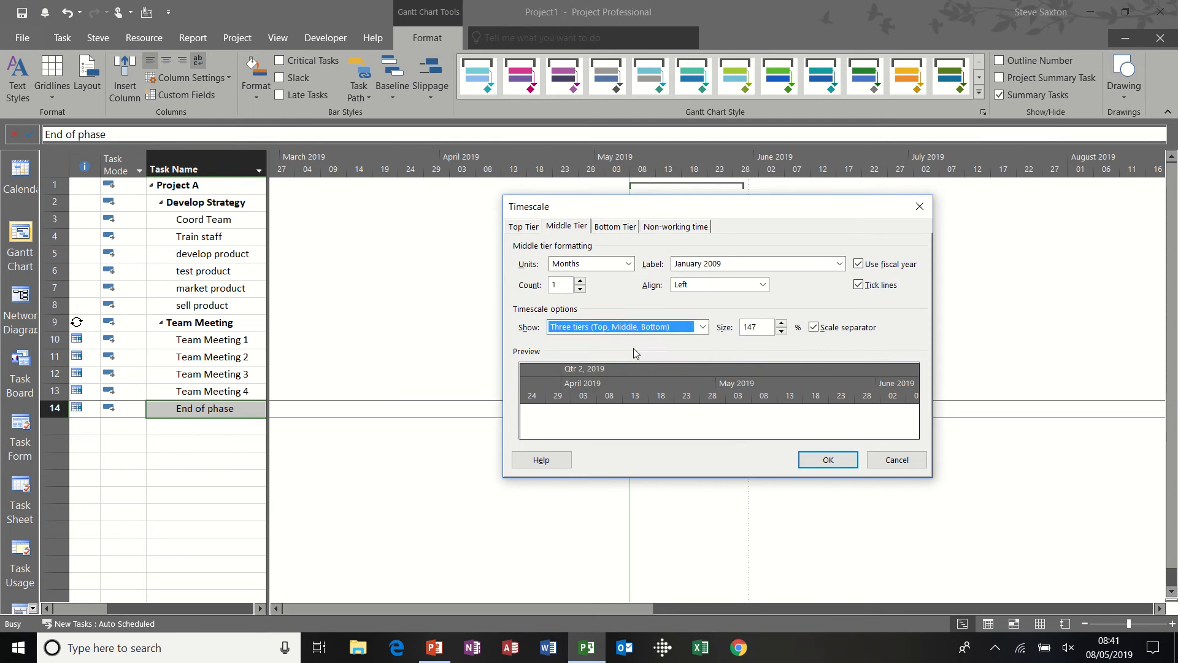
left_click(532, 230)
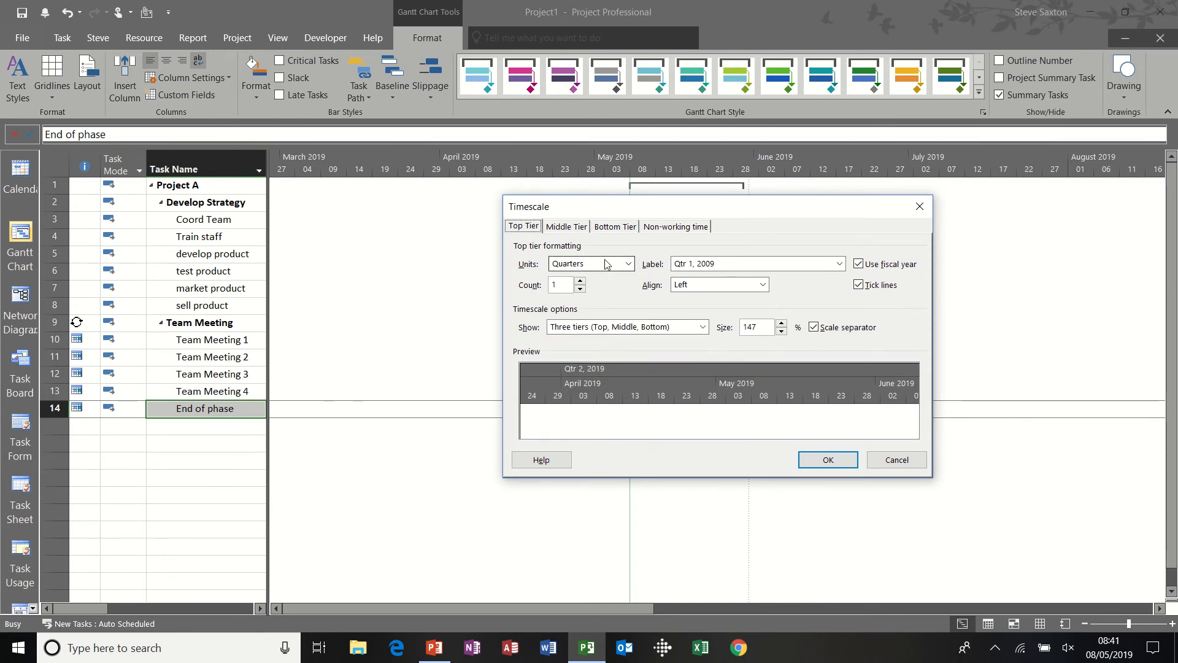
left_click(566, 227)
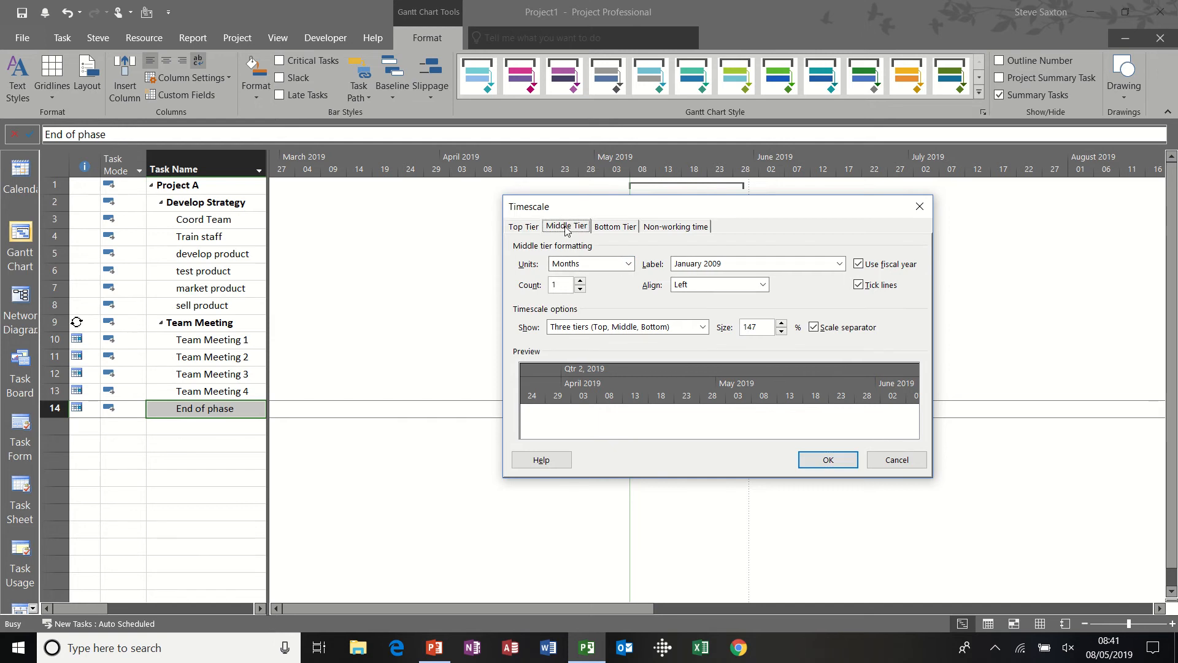
left_click(609, 228)
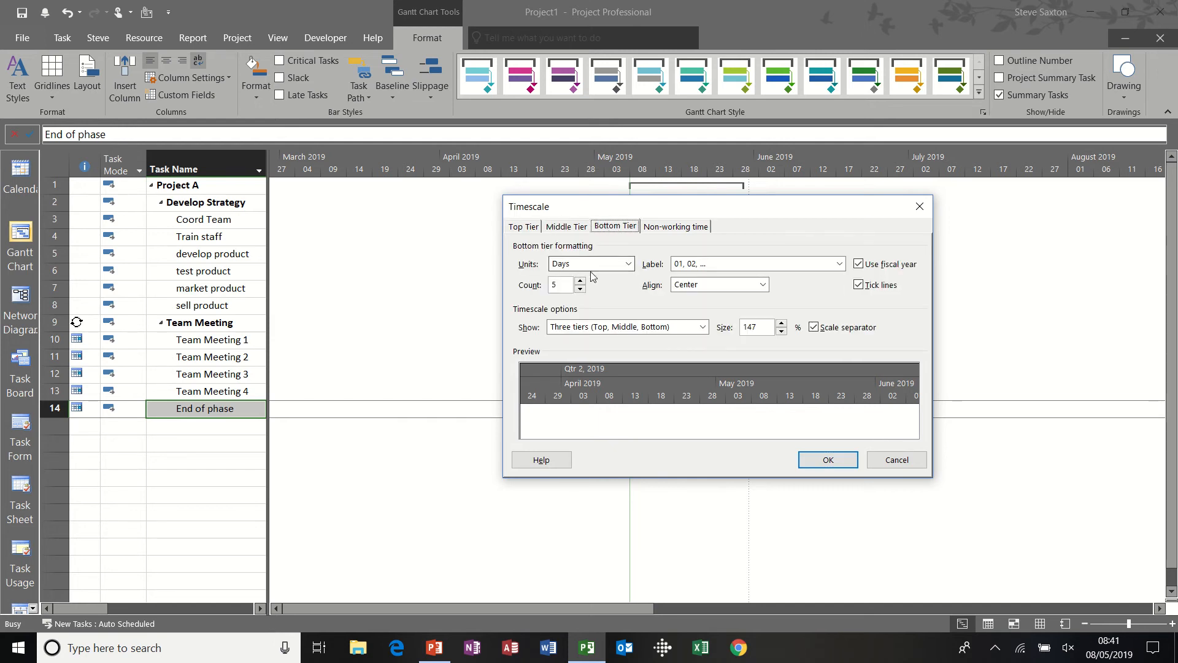
- Set the middle tier's units to Weeks in the timescale settings
left_click(576, 228)
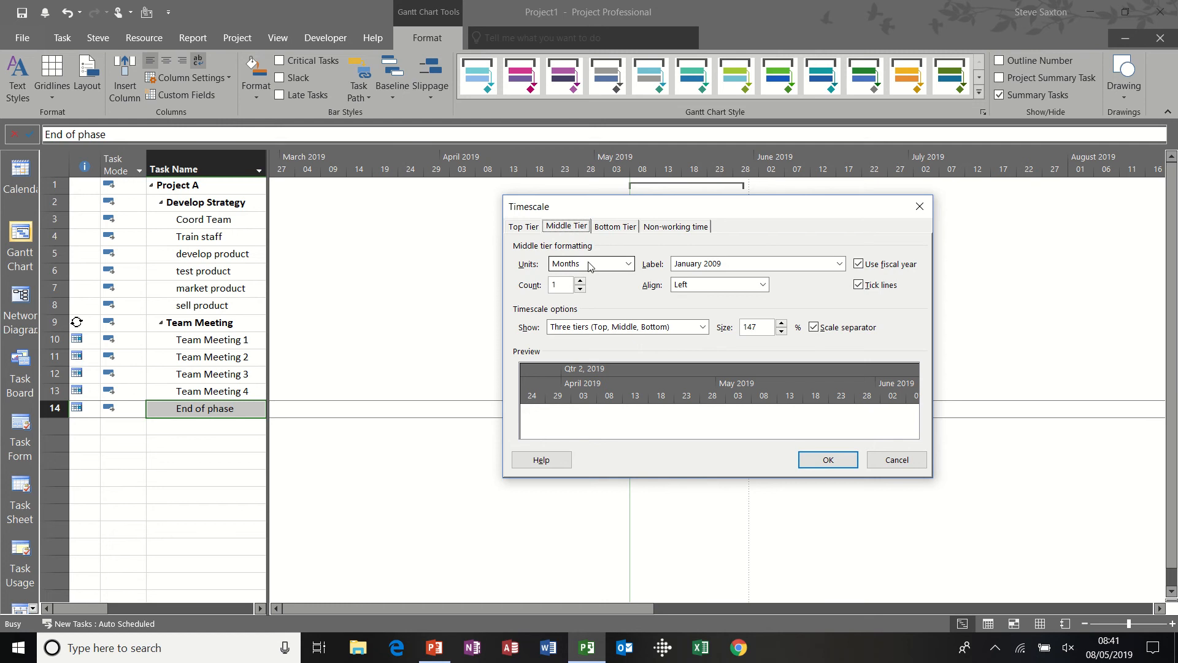
left_click(590, 264)
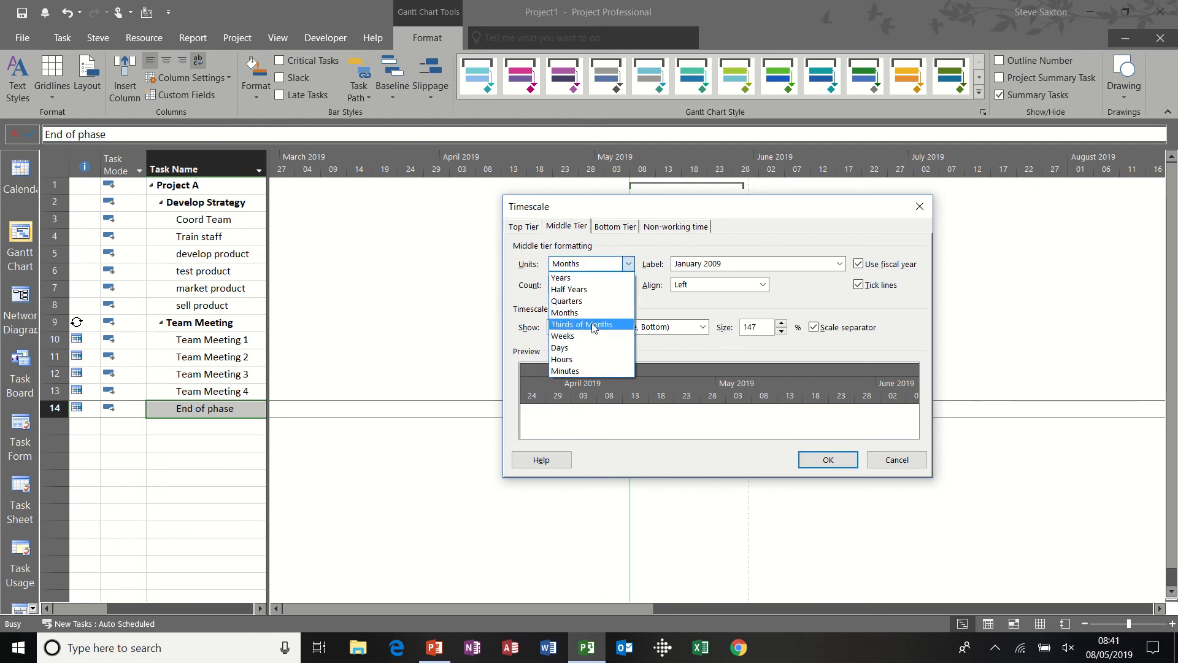
left_click(593, 325)
- Try to set the bottom tier's units to Weeks while keeping its existing count
left_click(609, 228)
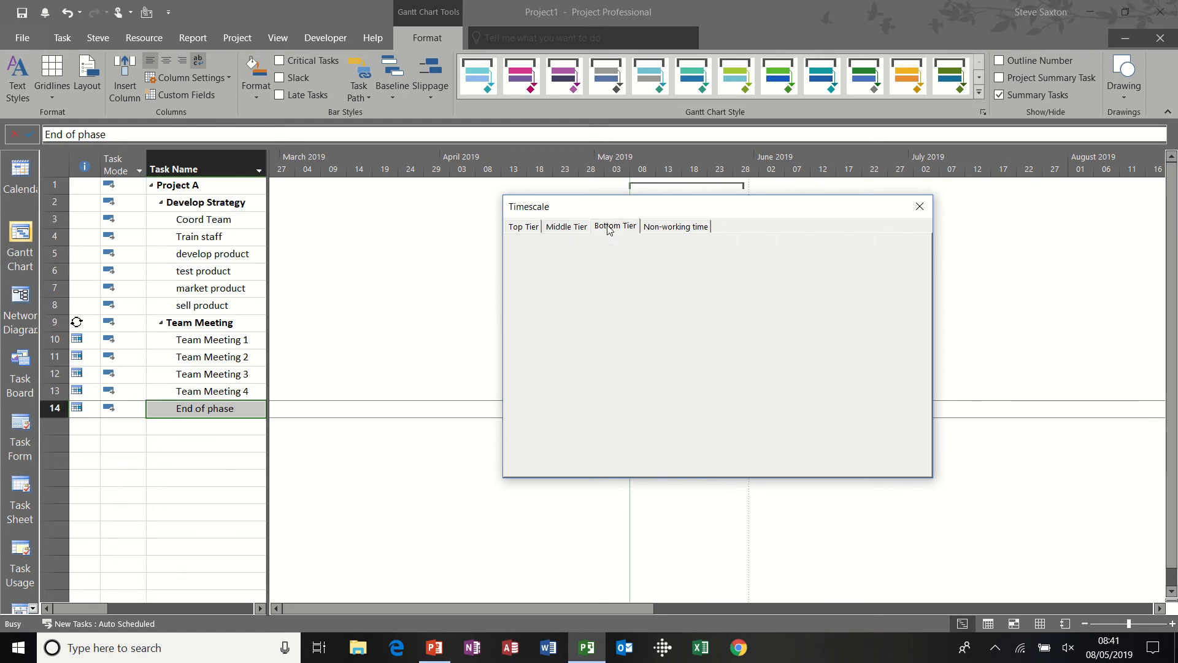
left_click(614, 264)
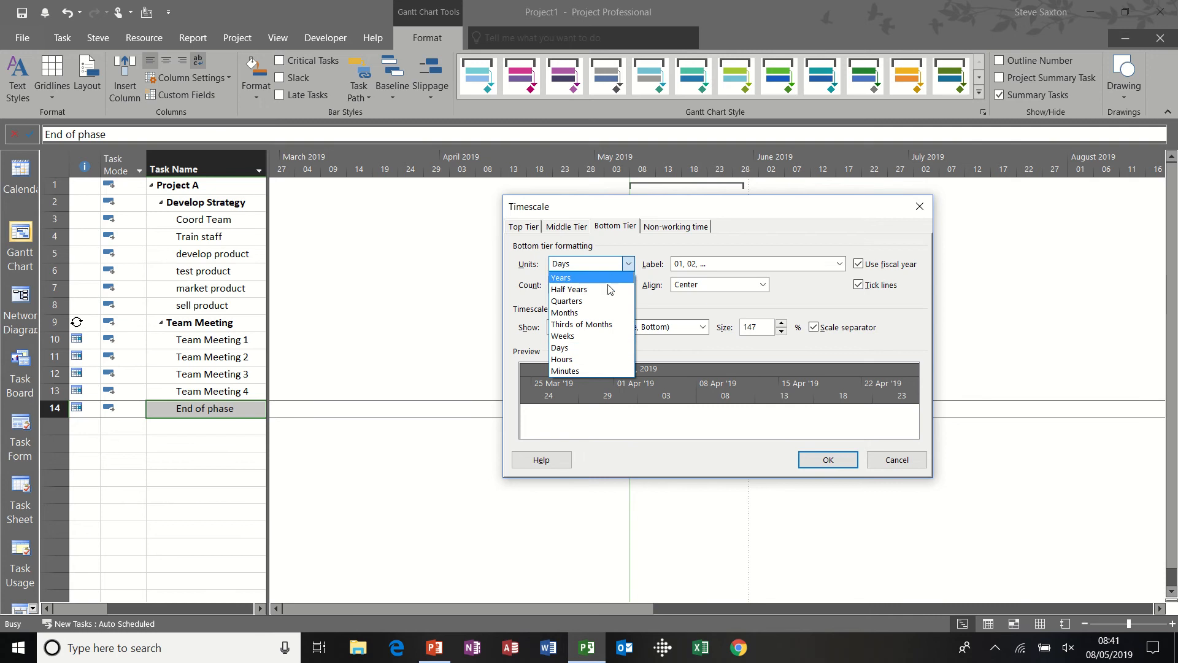
left_click(602, 336)
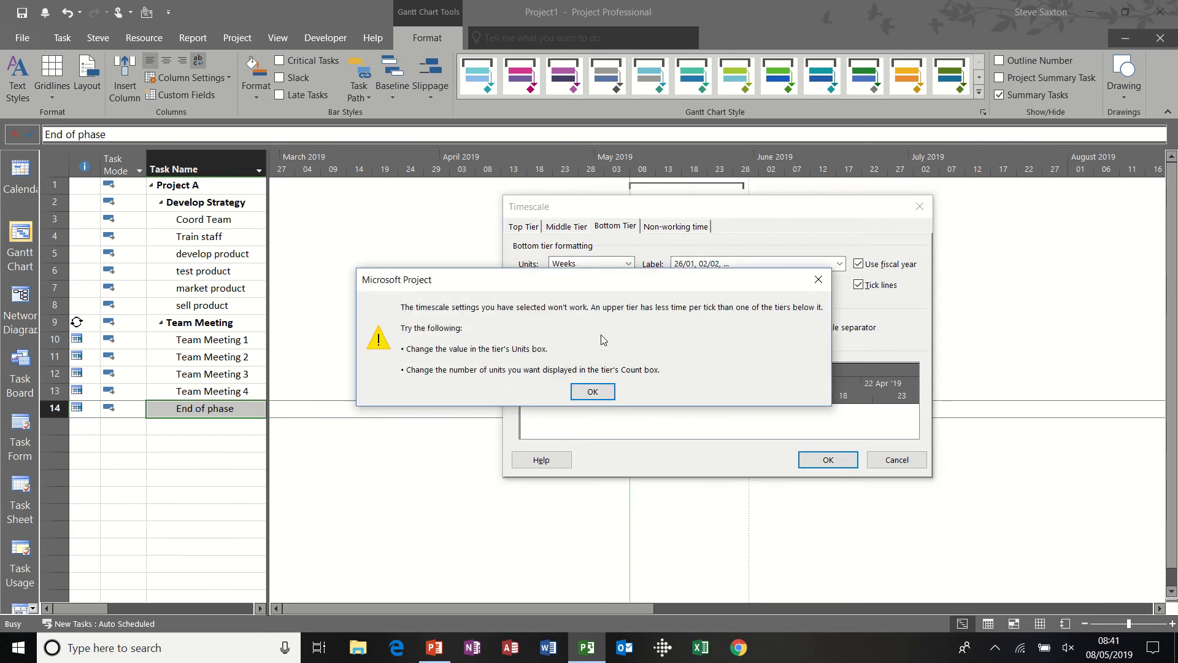
left_click(592, 392)
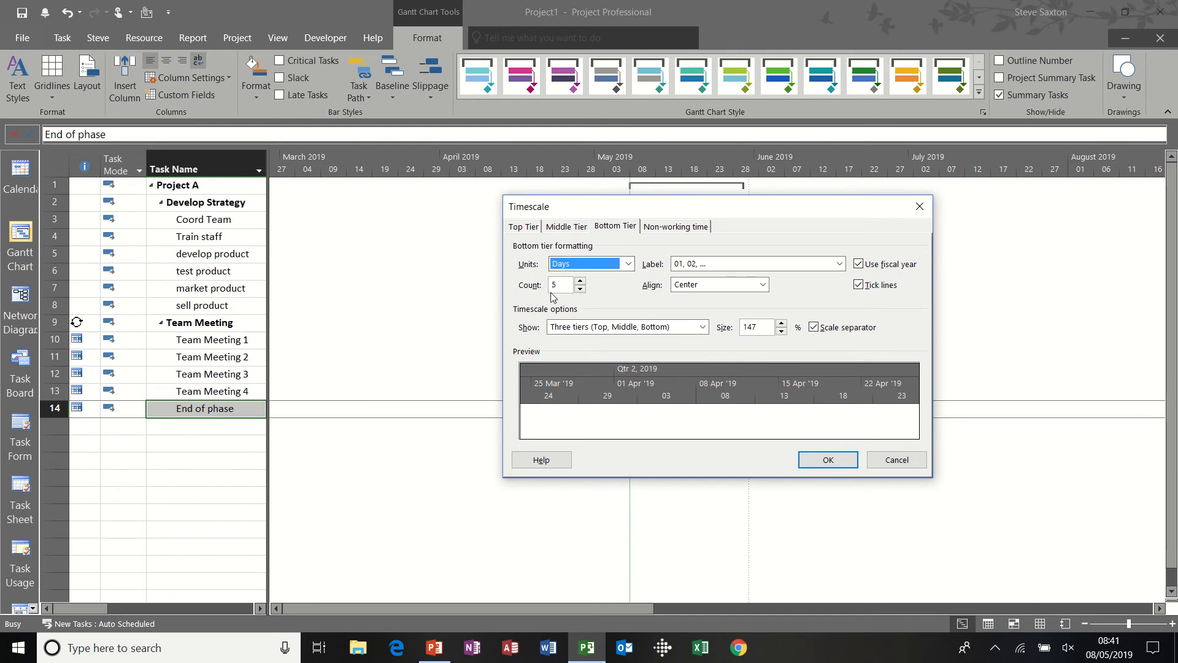
- Reduce the bottom tier's count to 1 and set its units to Weeks
left_click(580, 289)
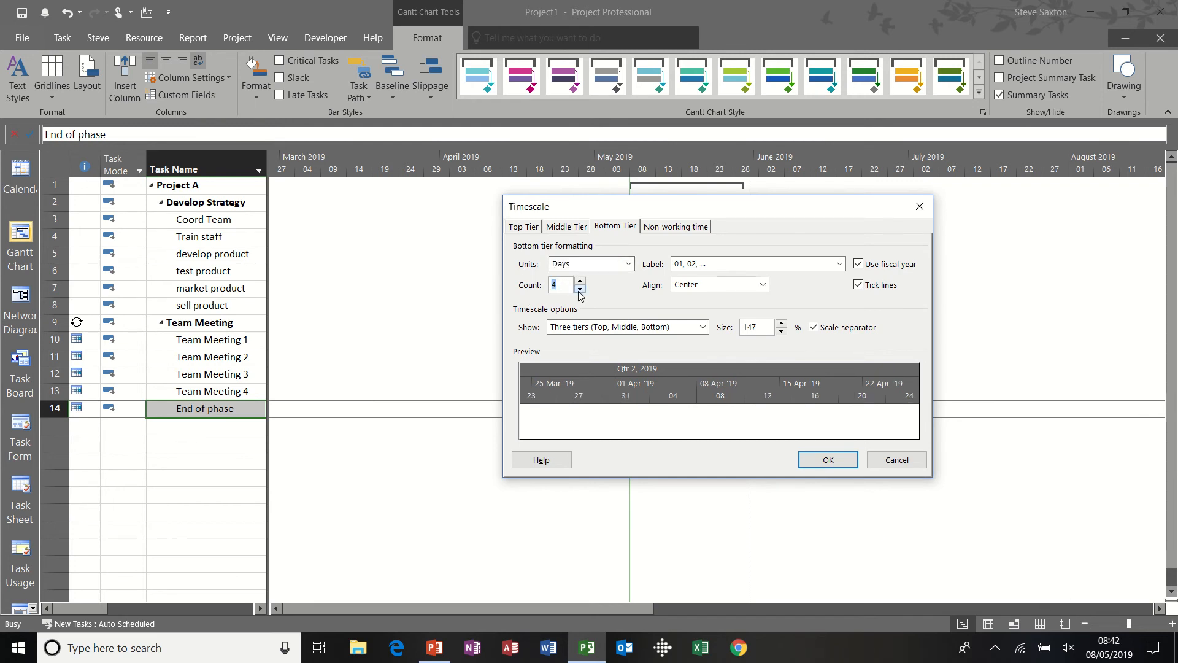
left_click(580, 289)
left_click(580, 289)
left_click(579, 289)
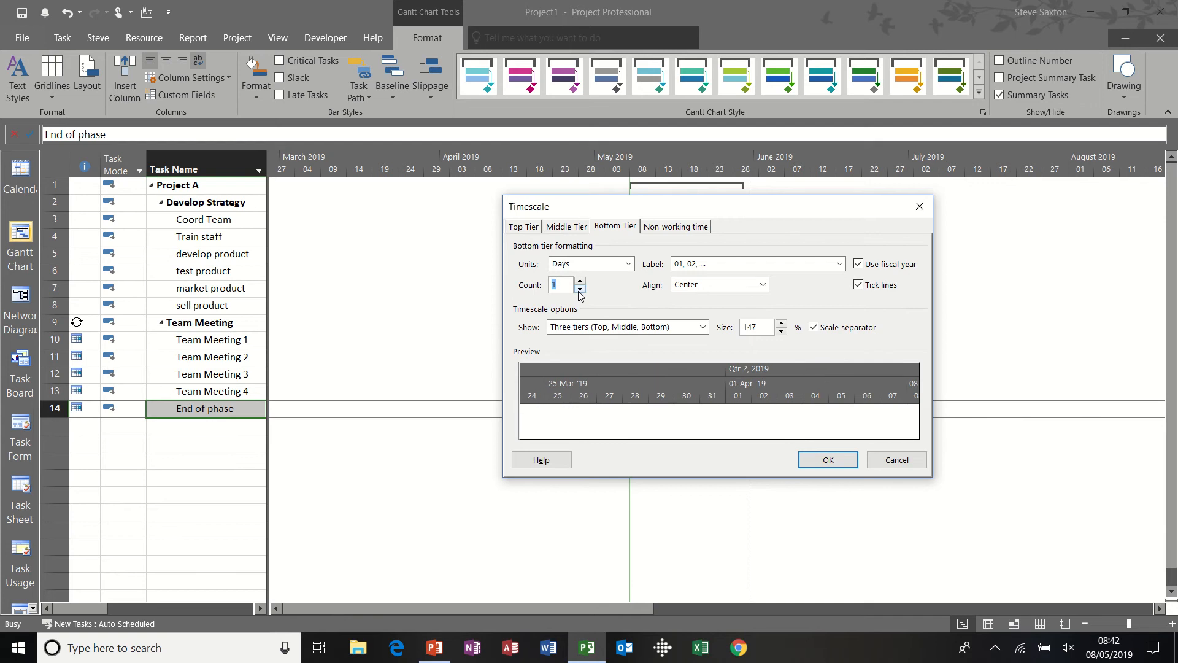
left_click(599, 264)
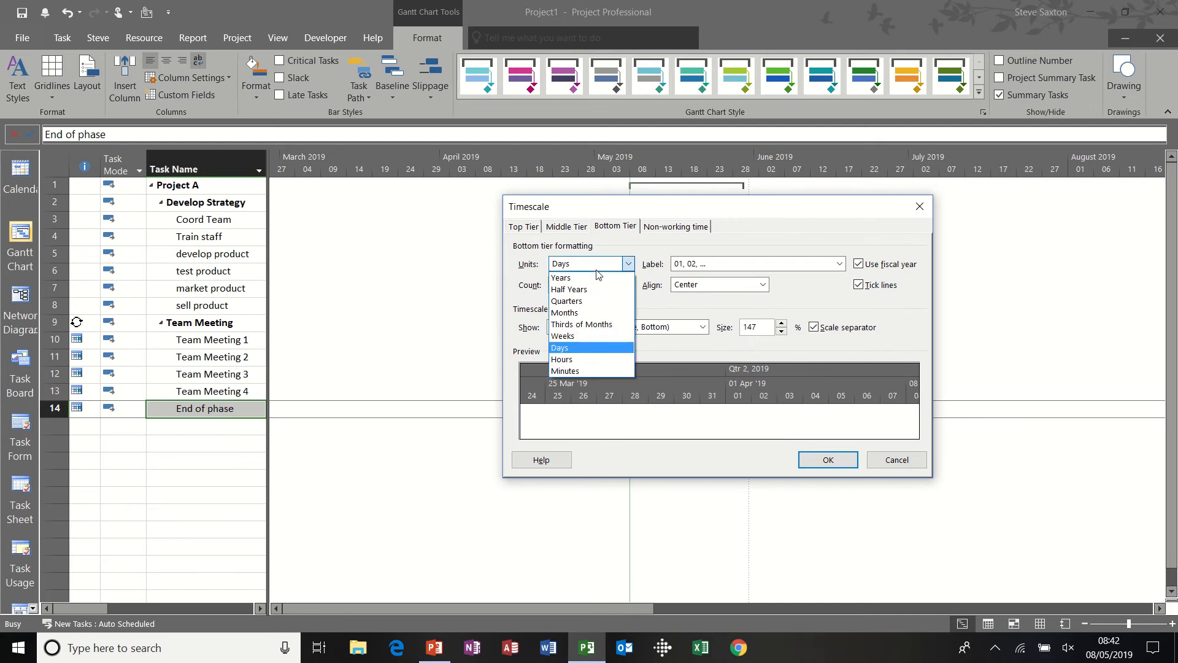
left_click(593, 335)
left_click(574, 226)
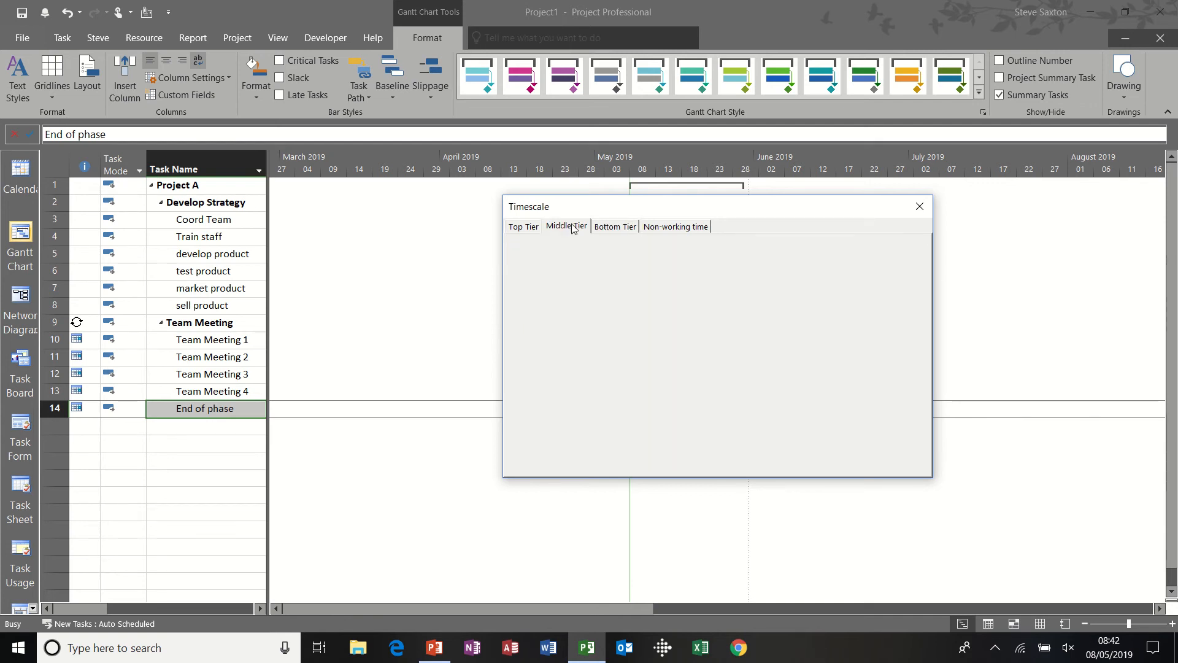
left_click(614, 228)
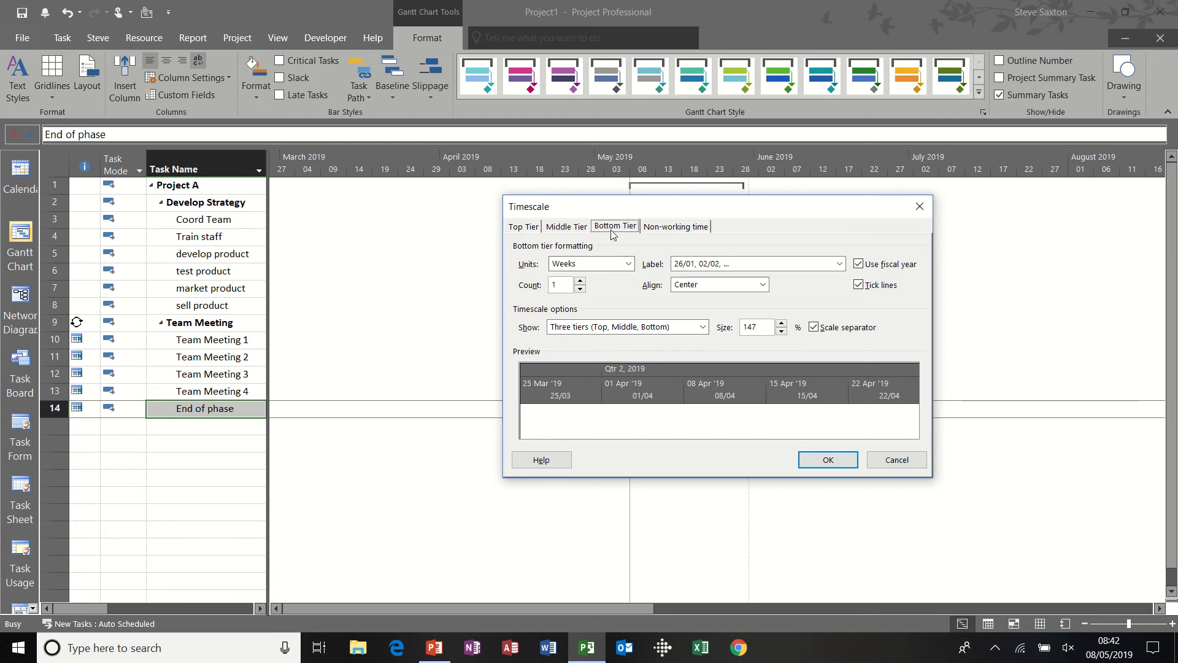
- Set the top tier's units to Weeks, keeping the three-tier display
left_click(530, 228)
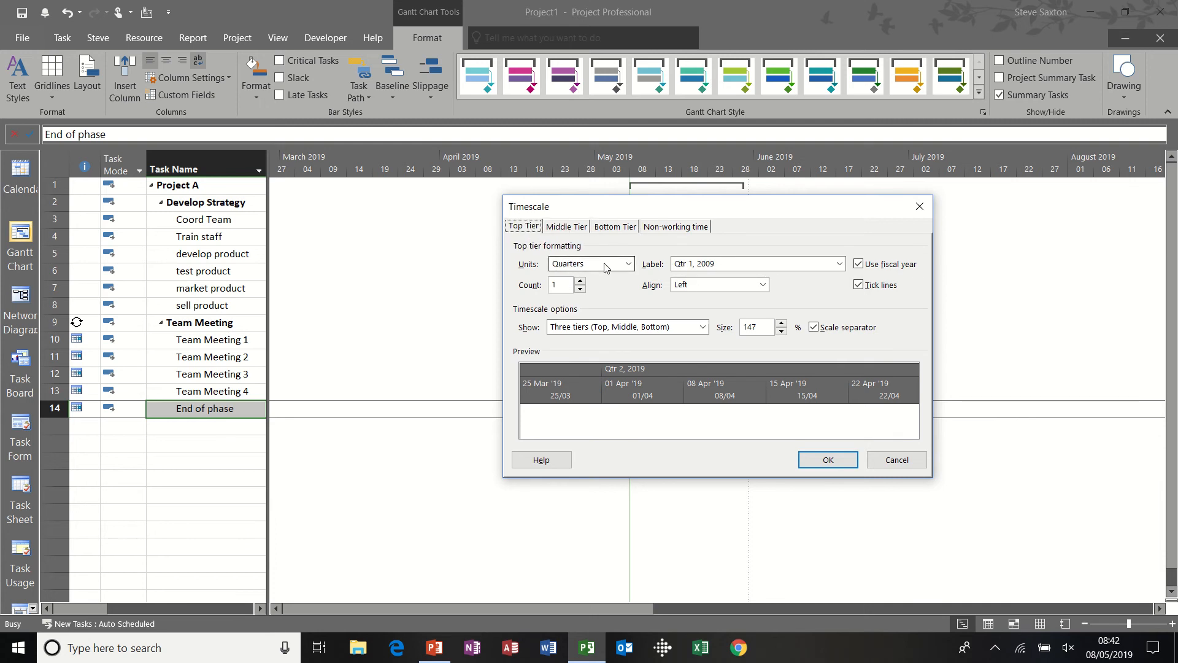
left_click(628, 265)
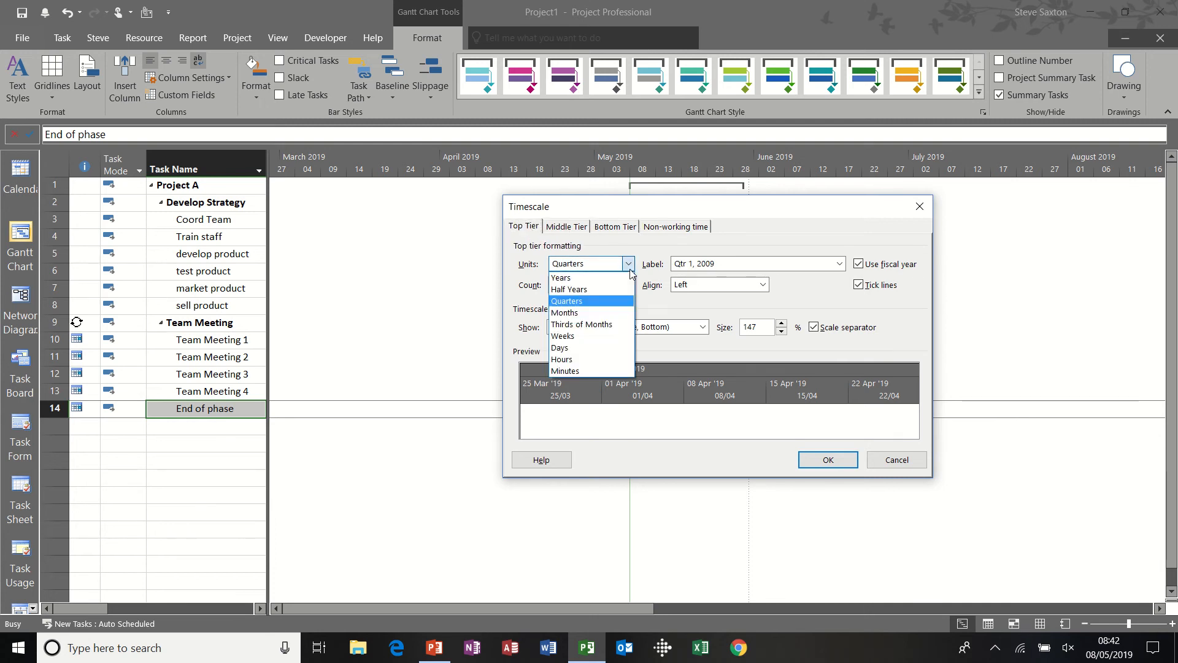
left_click(598, 337)
left_click(597, 332)
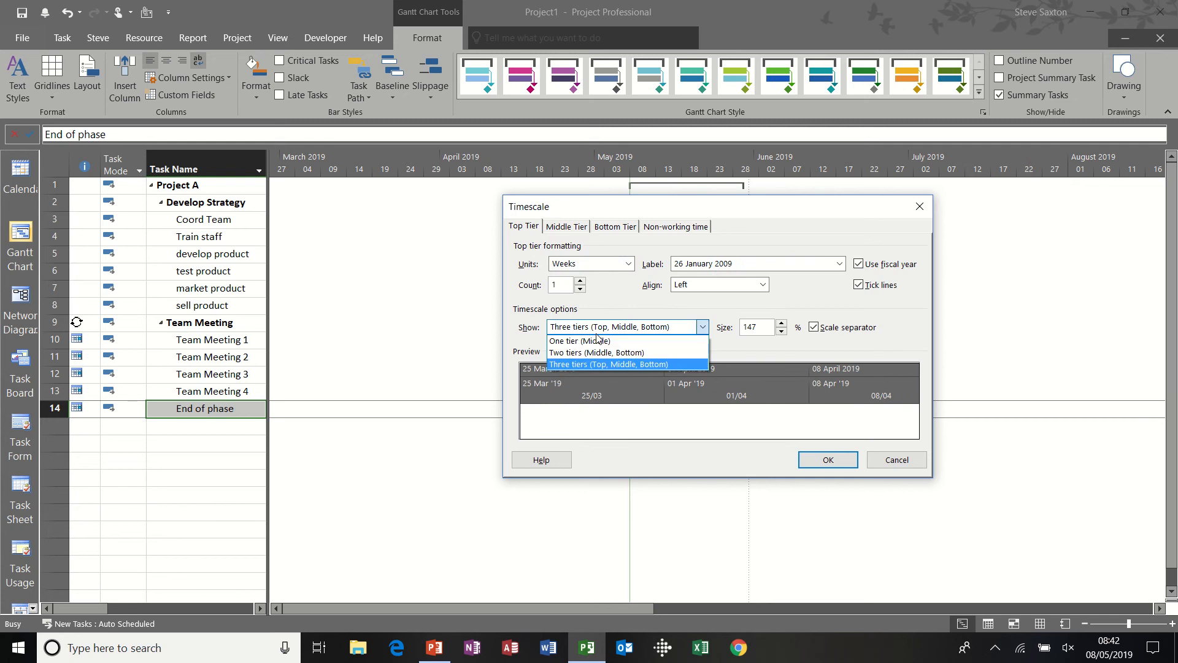
left_click(608, 310)
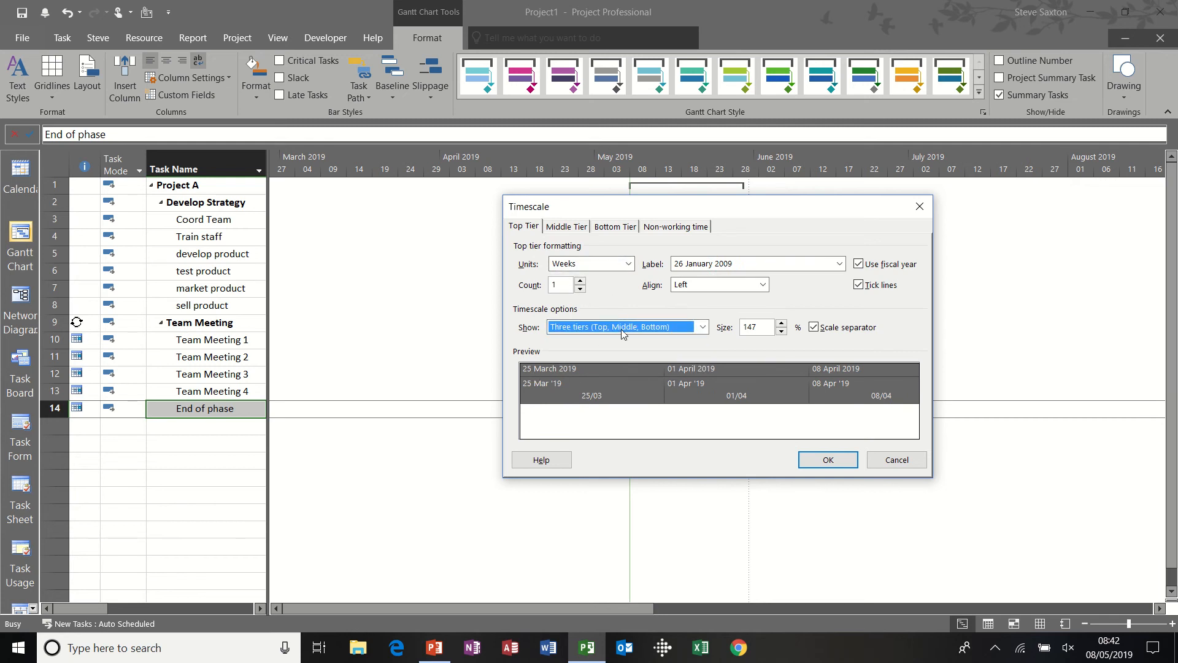
- Label the middle tier with week-of-year numbers using the format 1, 2, ... 52,1,2,..
left_click(565, 226)
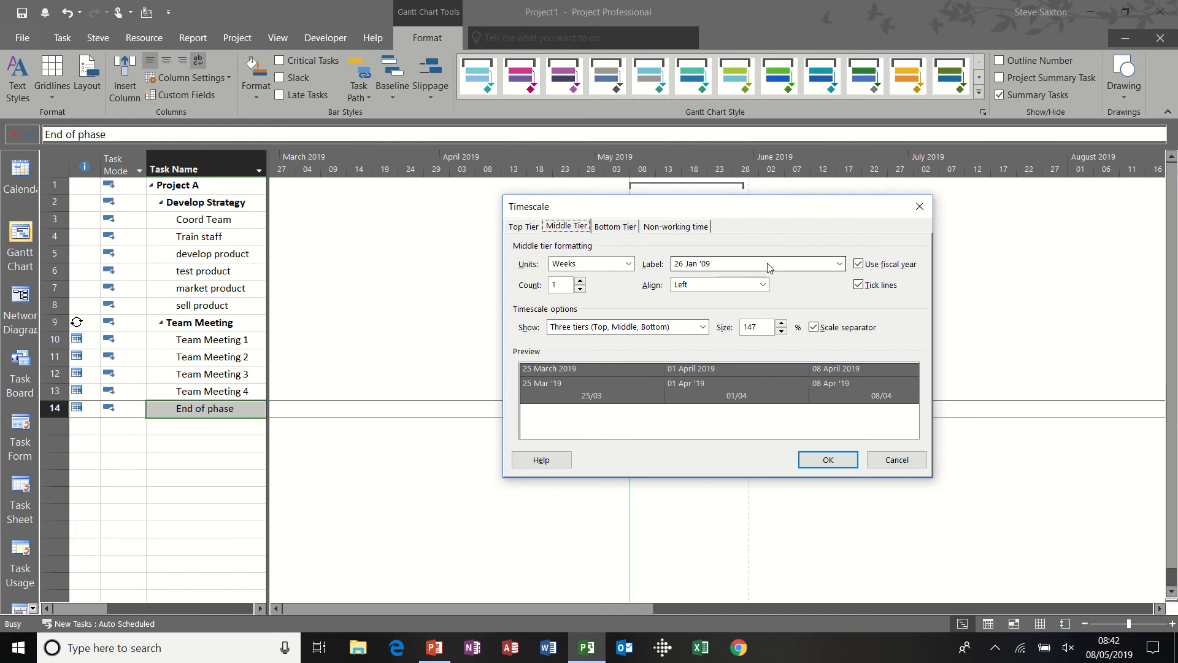
left_click(813, 269)
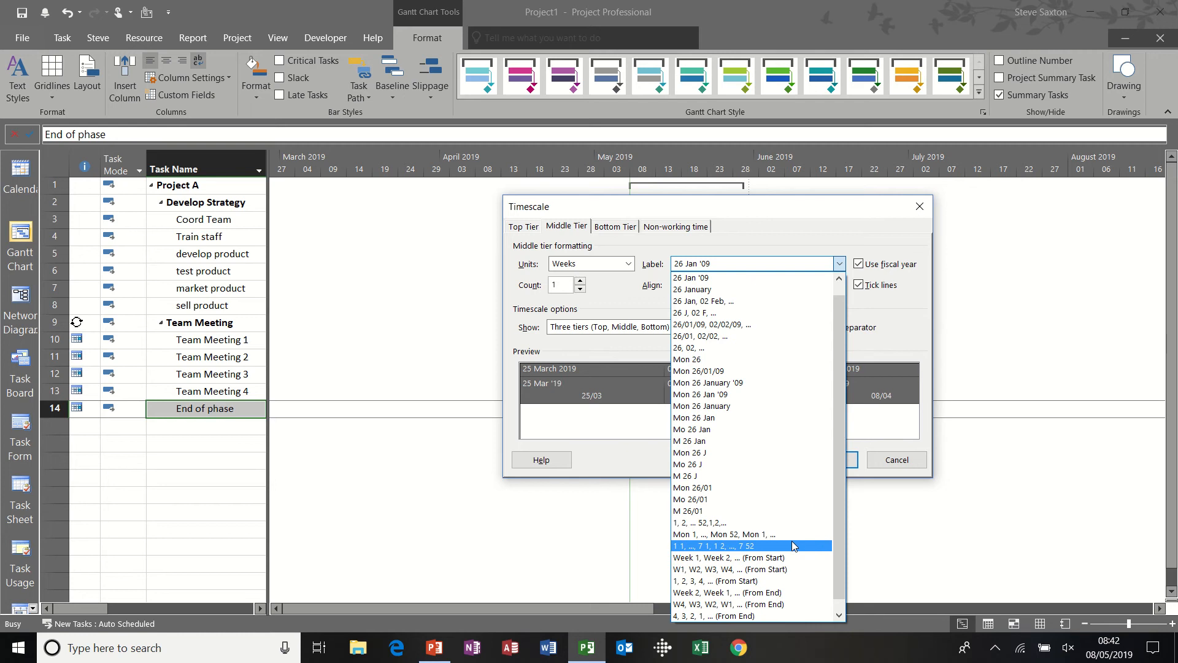
left_click(790, 523)
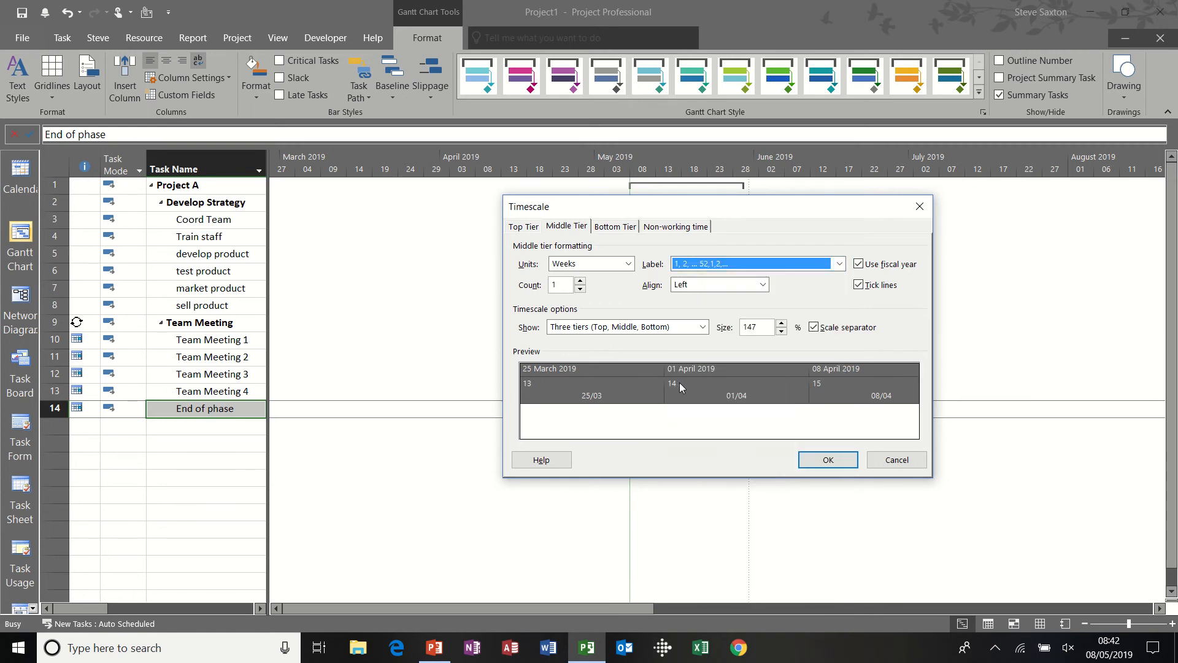
- Label the bottom tier with project week numbers, 1, 2, 3, 4, ... (From Start), and apply the timescale settings
left_click(617, 227)
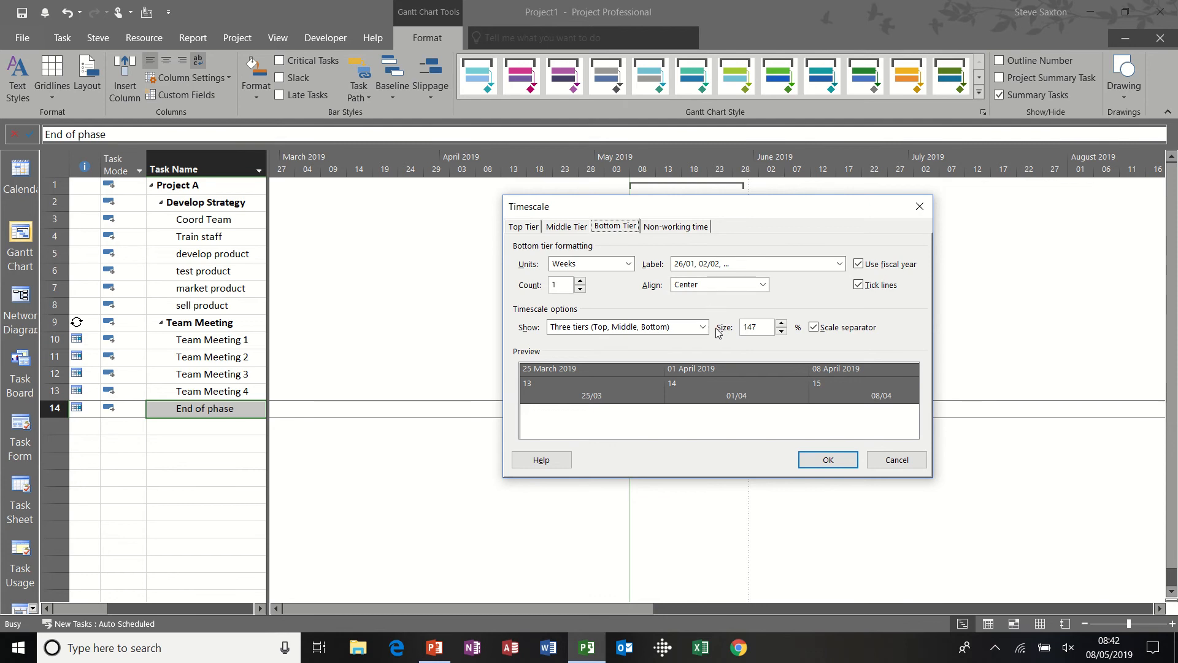
left_click(756, 265)
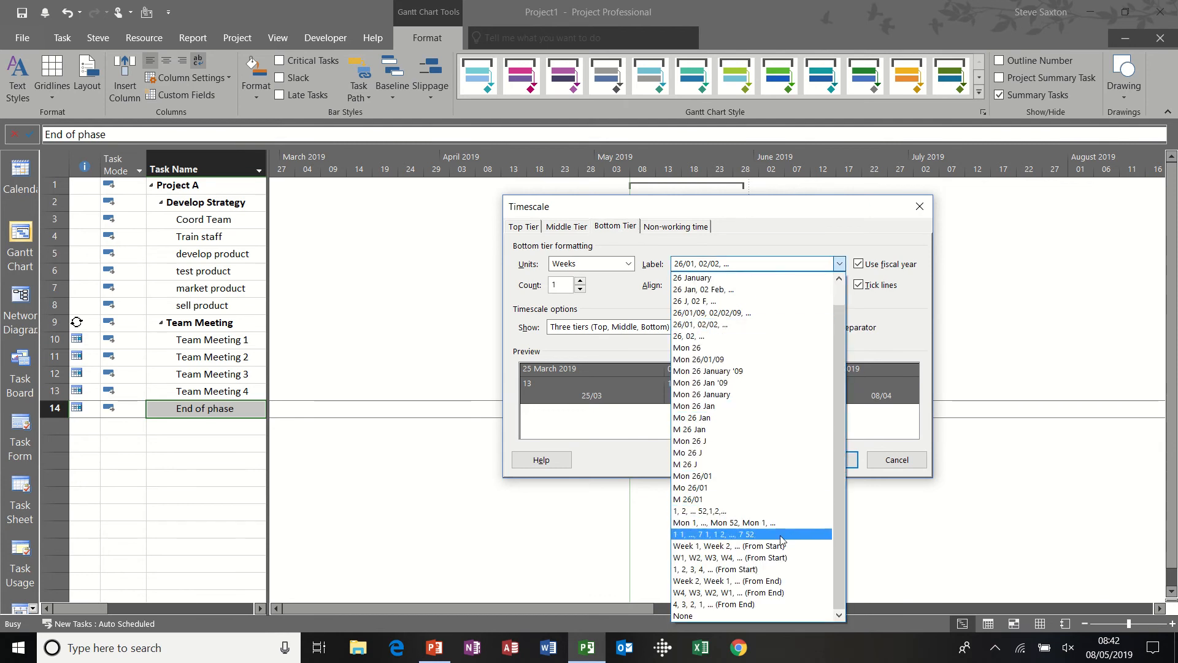
left_click(734, 573)
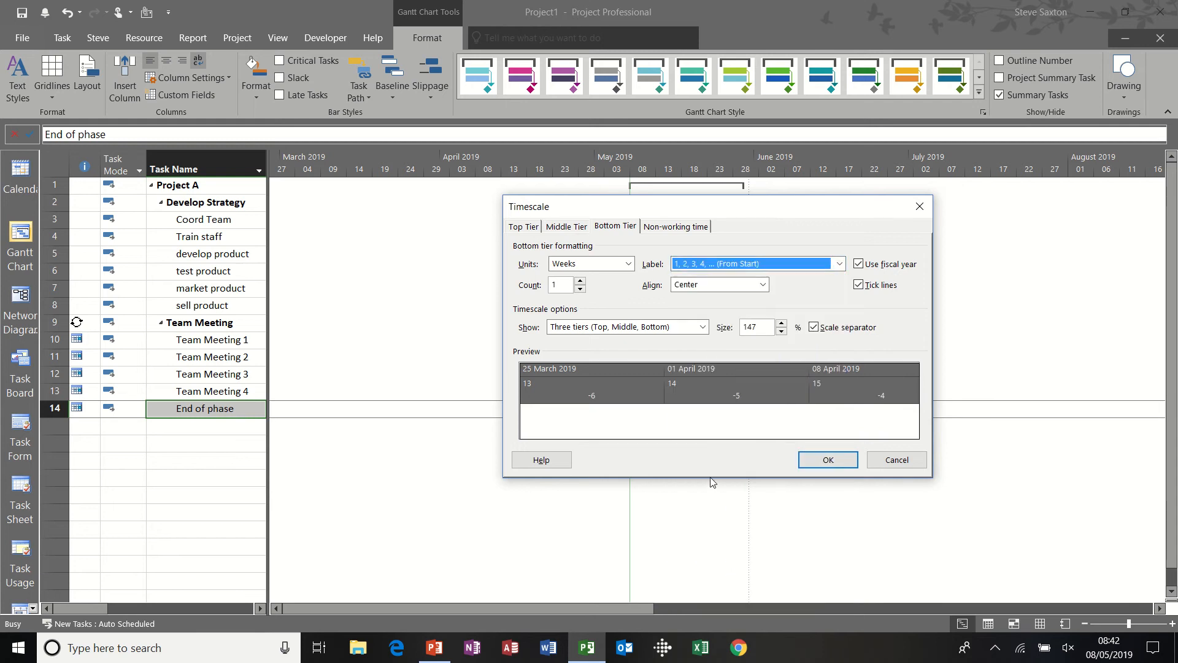
left_click(828, 459)
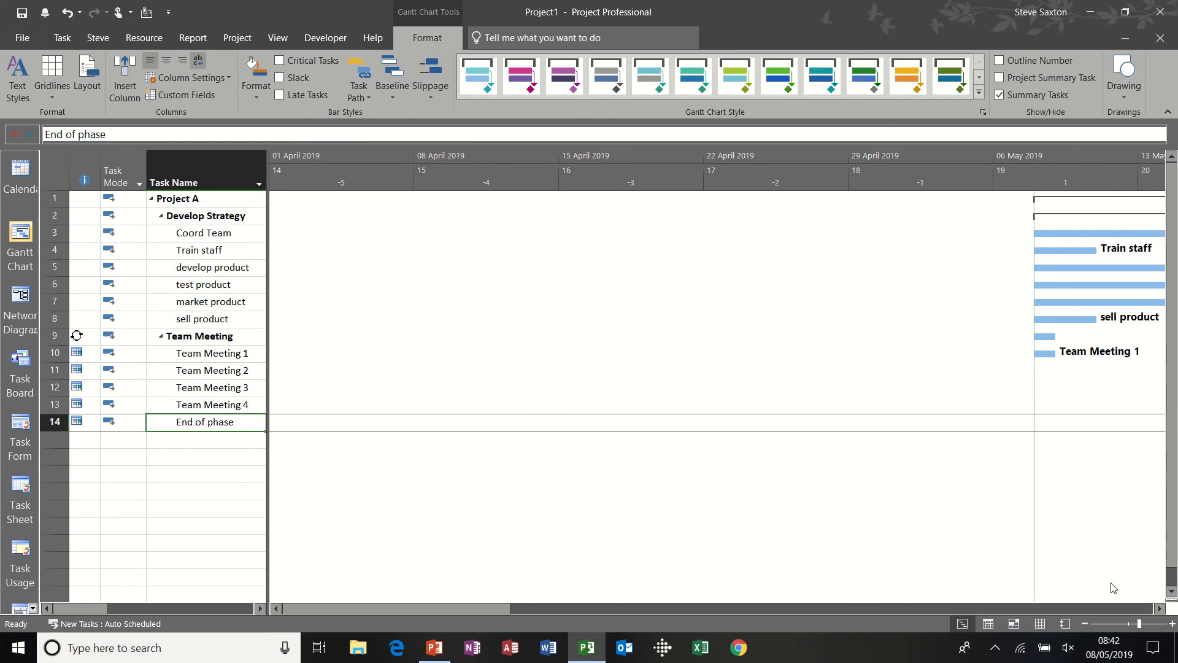
left_click(1160, 608)
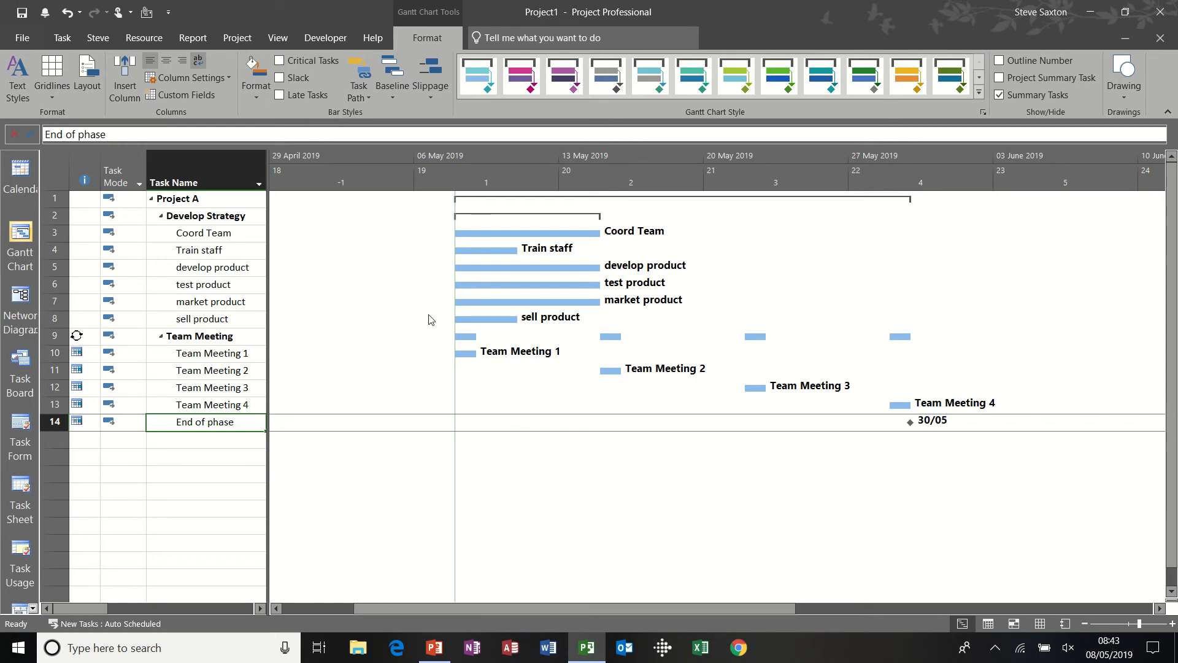
- Set the timescale's non-working time color to light blue and apply it
double_click(508, 177)
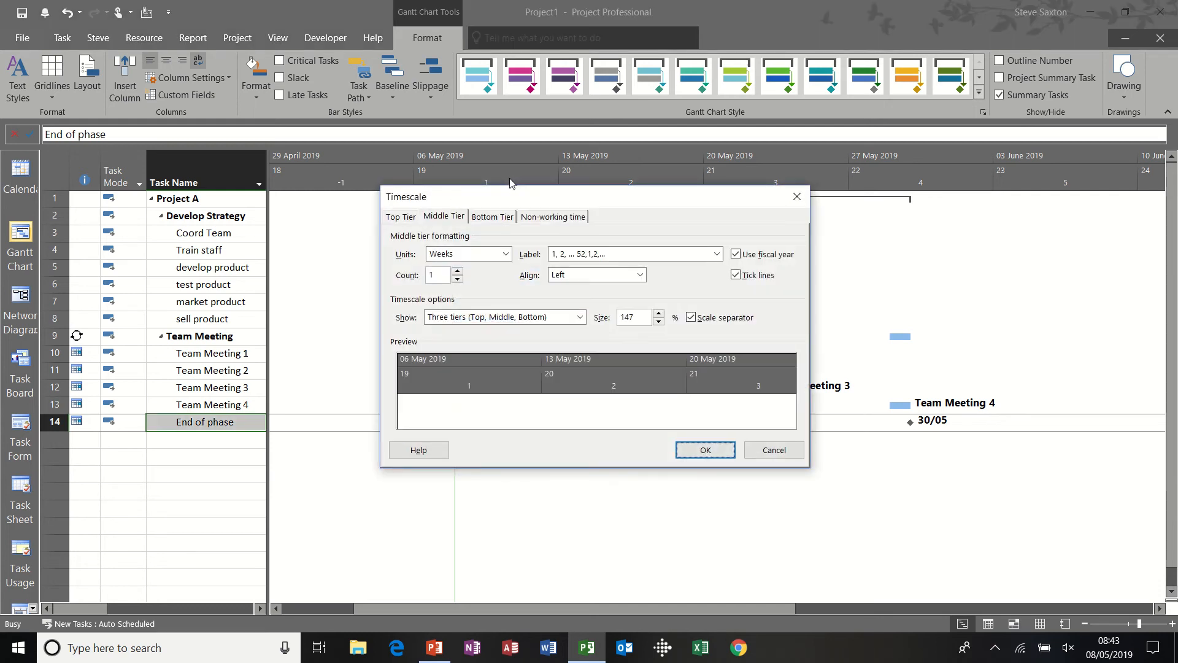
left_click(553, 219)
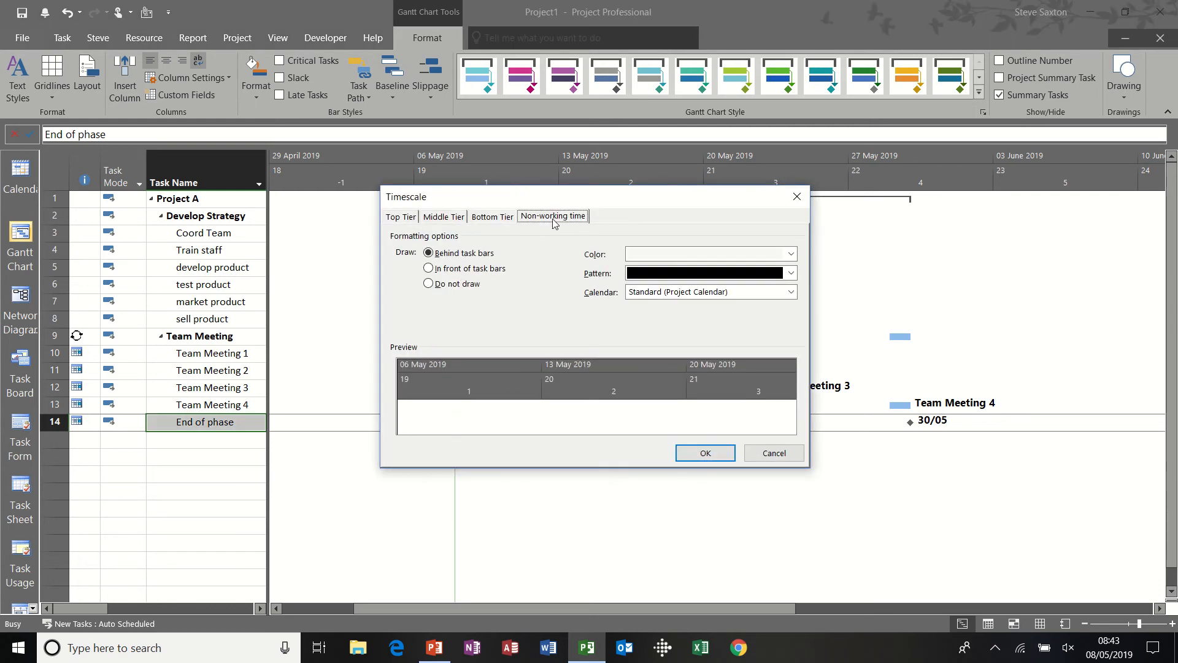
left_click(790, 254)
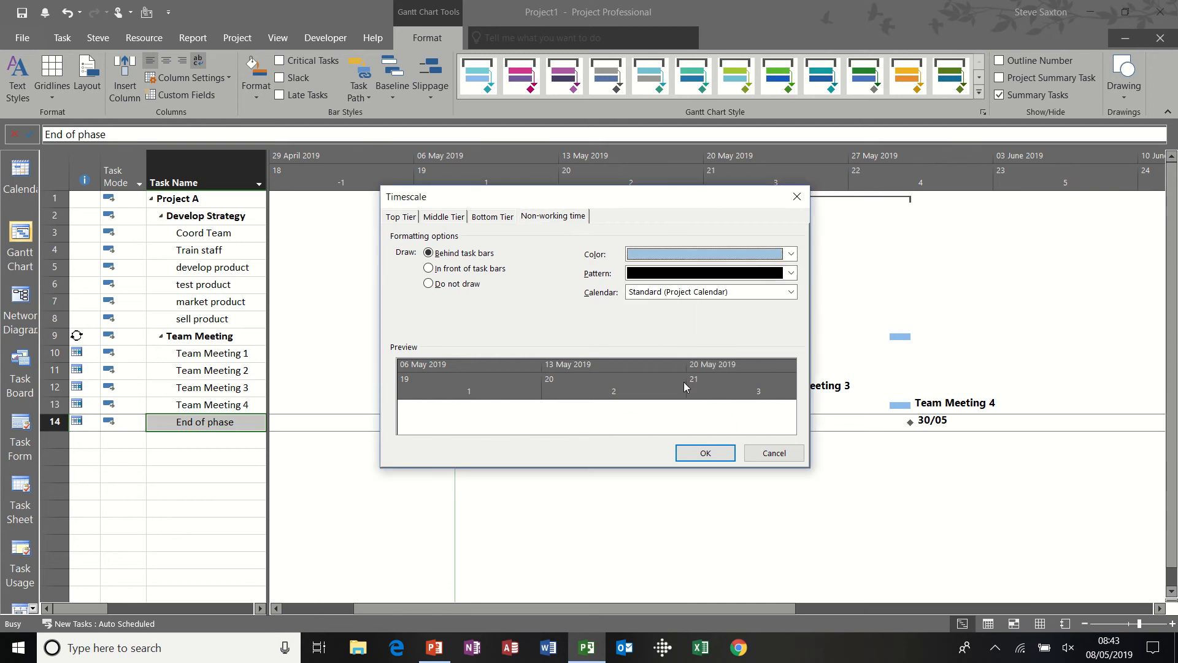
left_click(705, 453)
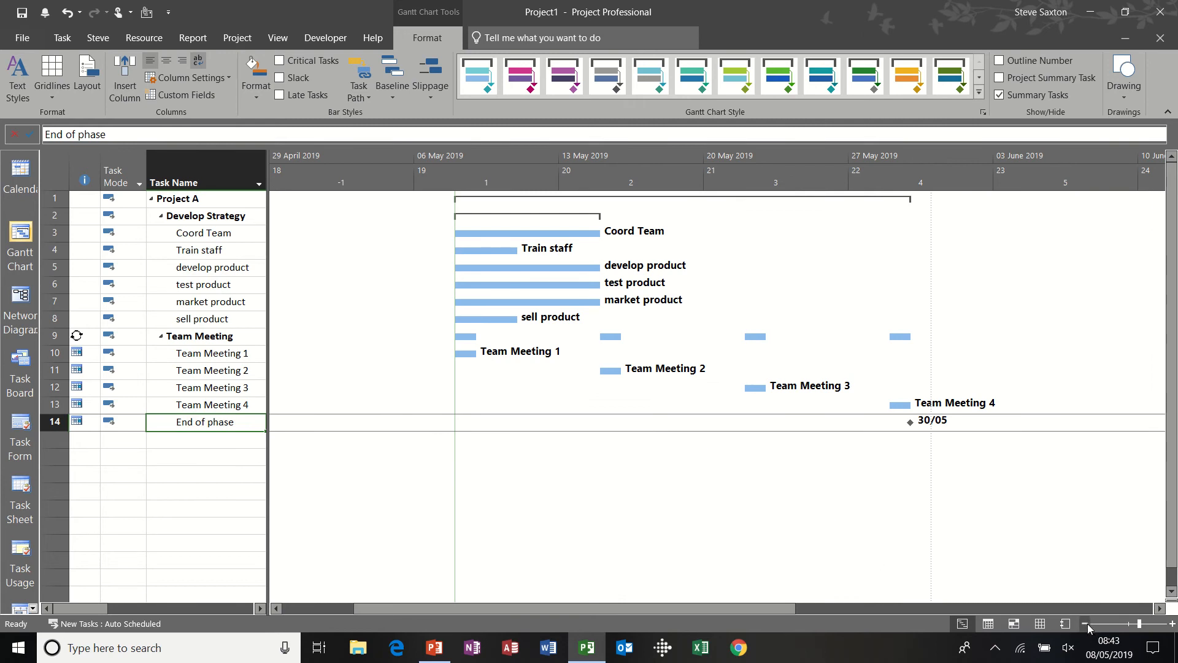
- Set the timescale's non-working time color to the standard light green and apply it
double_click(653, 179)
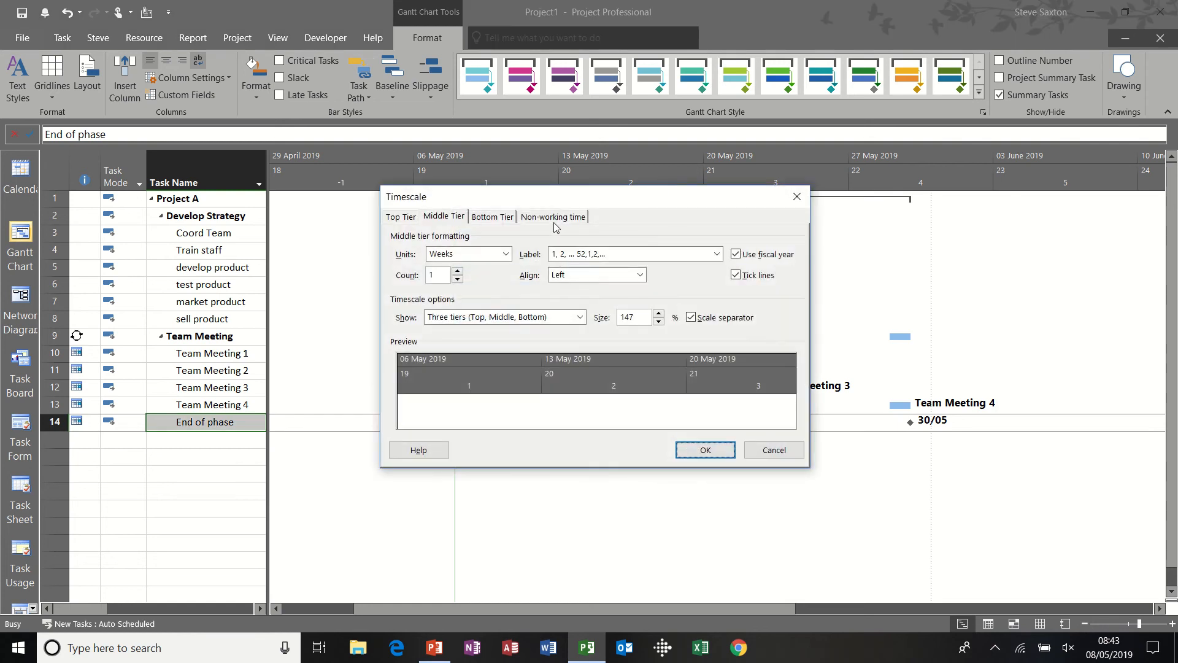
left_click(553, 217)
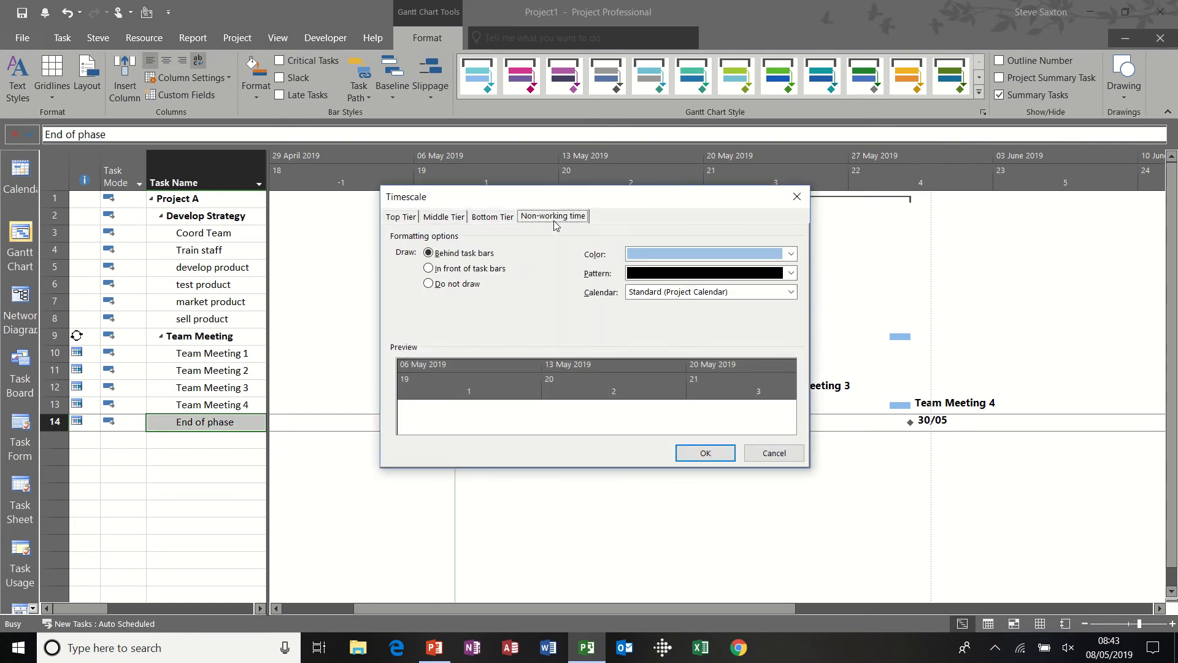
left_click(791, 259)
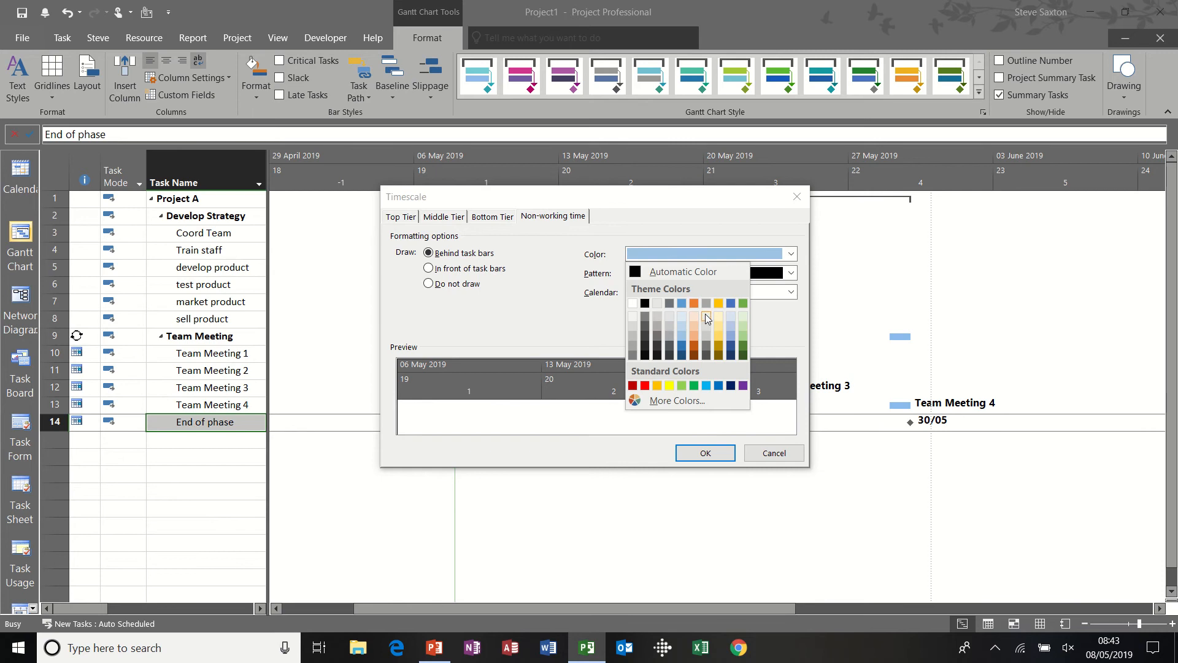
left_click(683, 385)
left_click(696, 451)
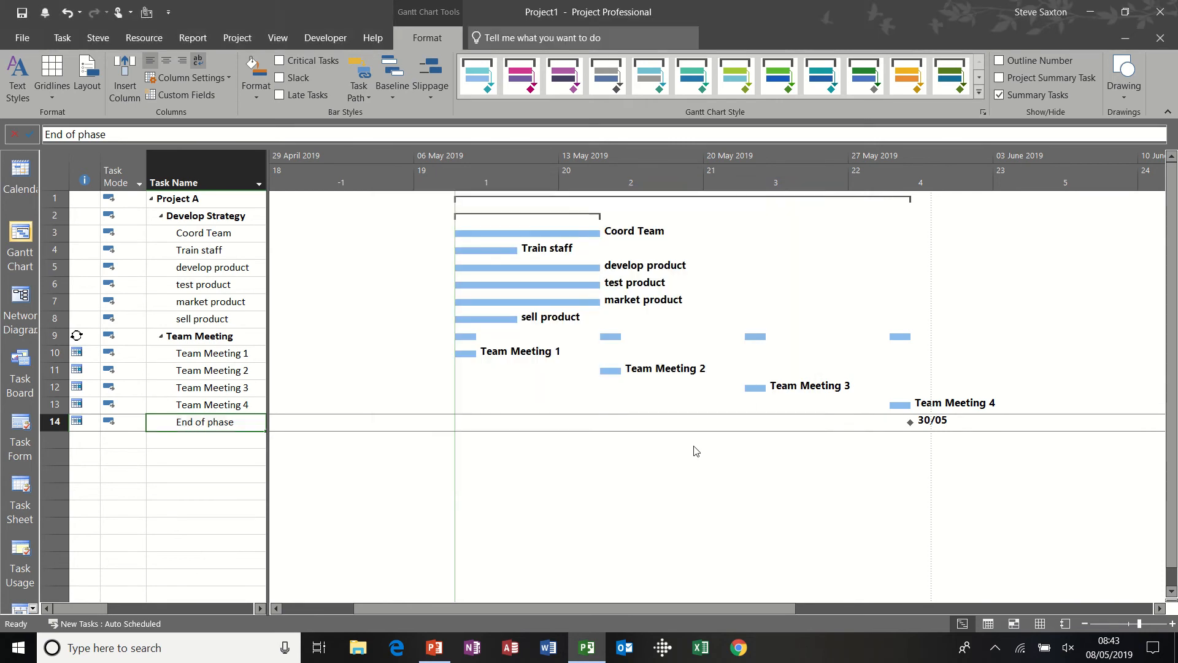
- Reduce the timescale display to two tiers (Middle, Bottom) and set the bottom tier's count to 1 with units in Days
left_click(1085, 624)
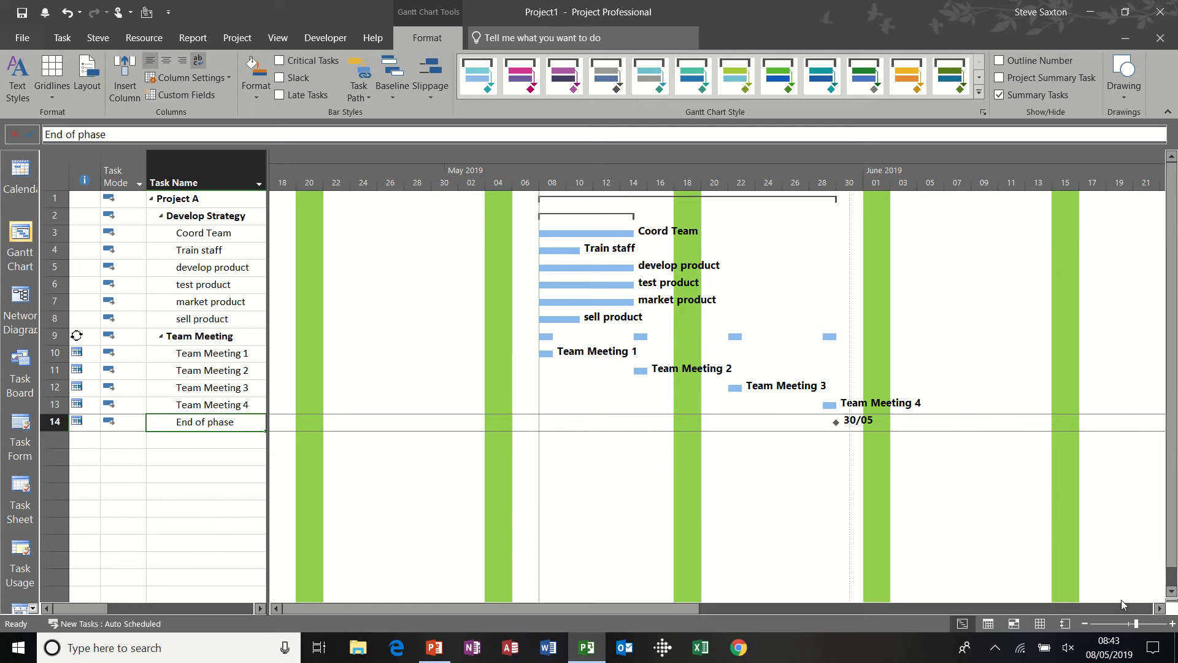
double_click(753, 172)
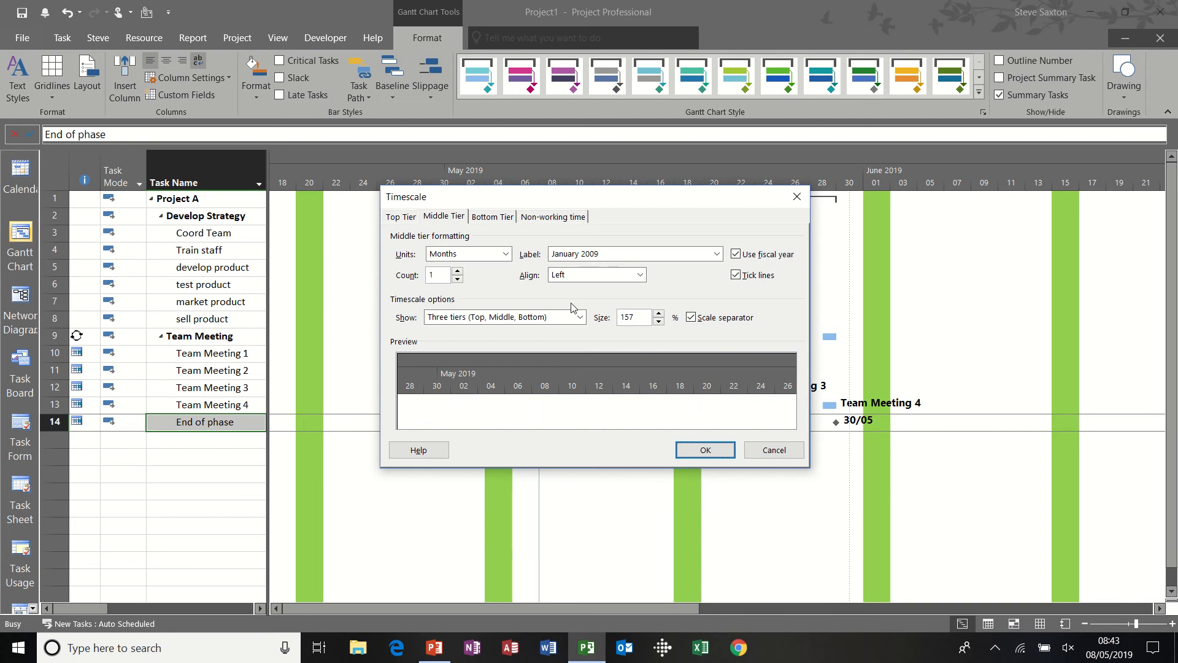
left_click(576, 316)
left_click(564, 342)
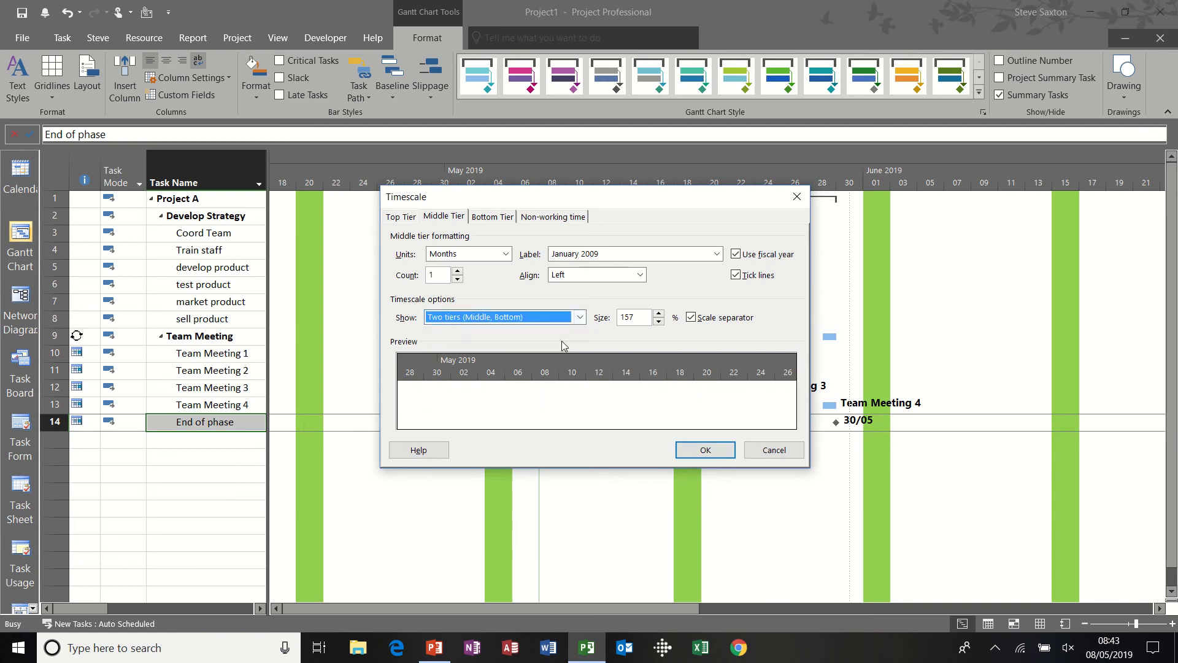
left_click(492, 218)
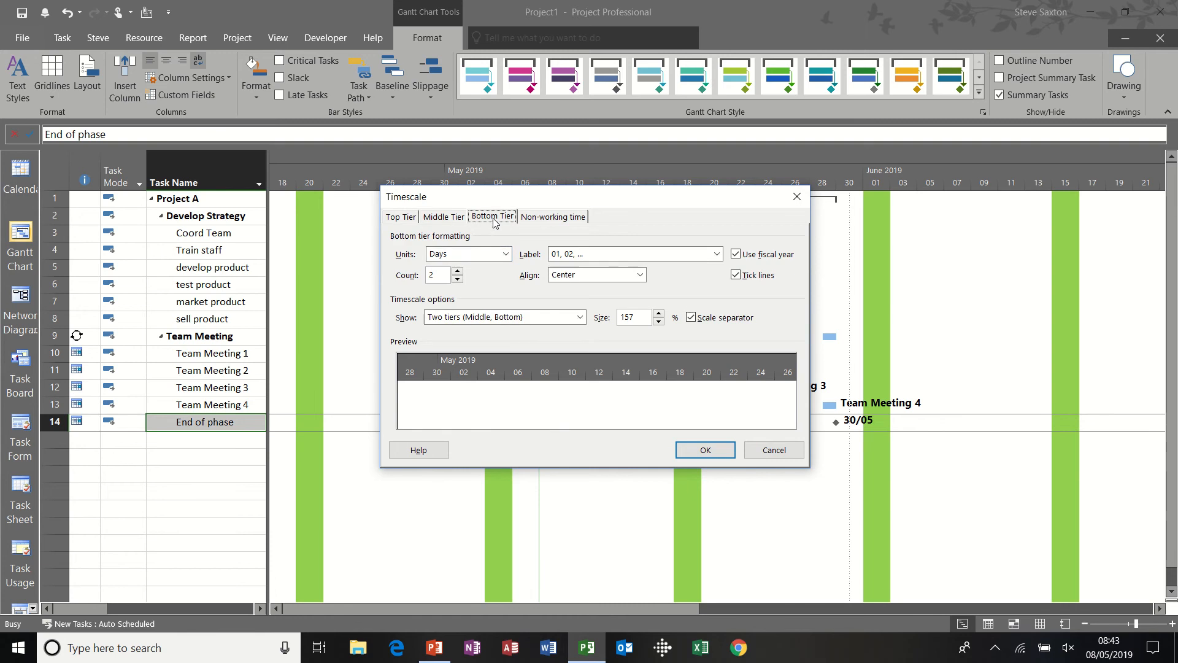
left_click(458, 280)
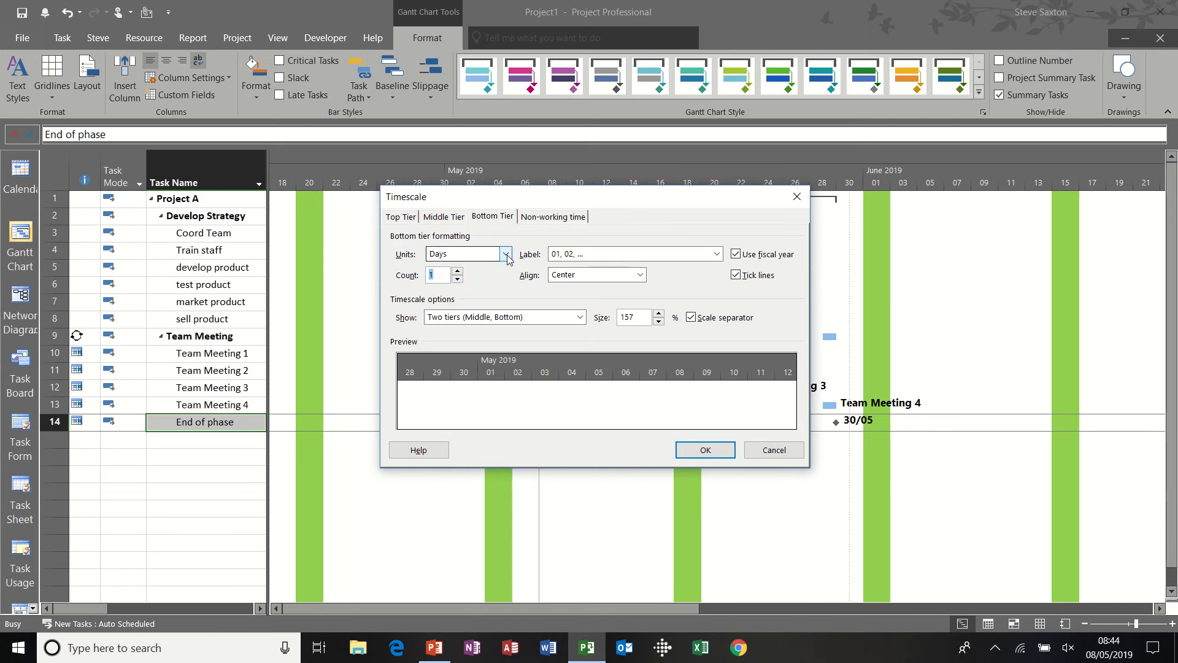
- Set the middle tier's units to Weeks and apply the timescale settings
left_click(450, 218)
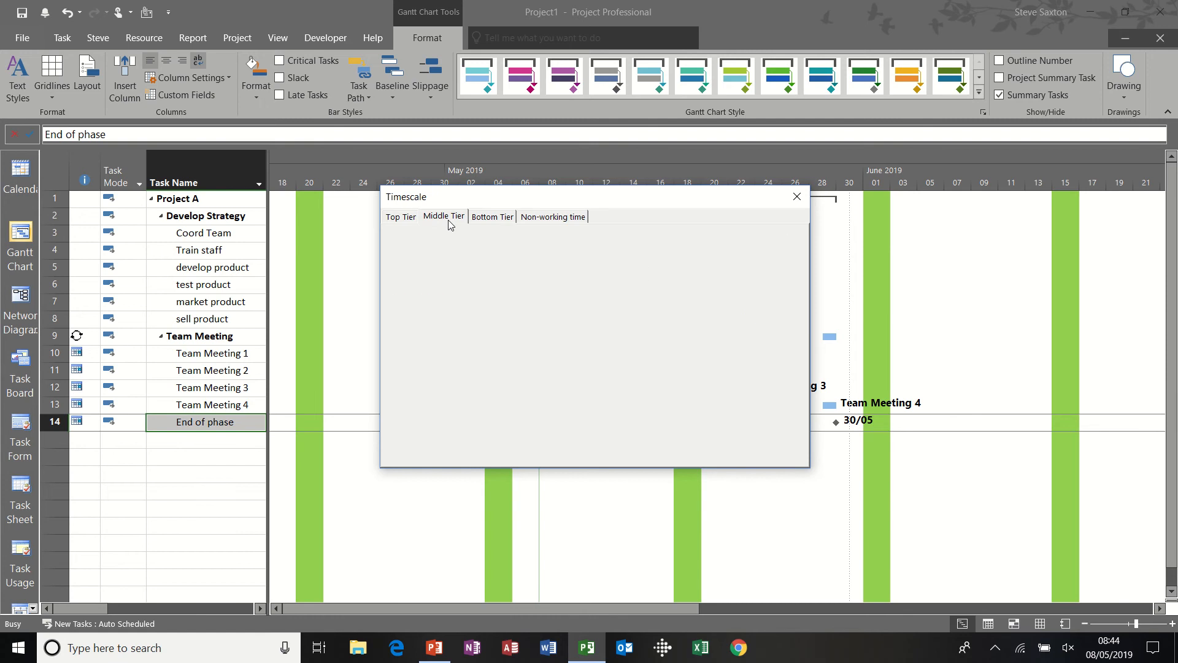
left_click(498, 254)
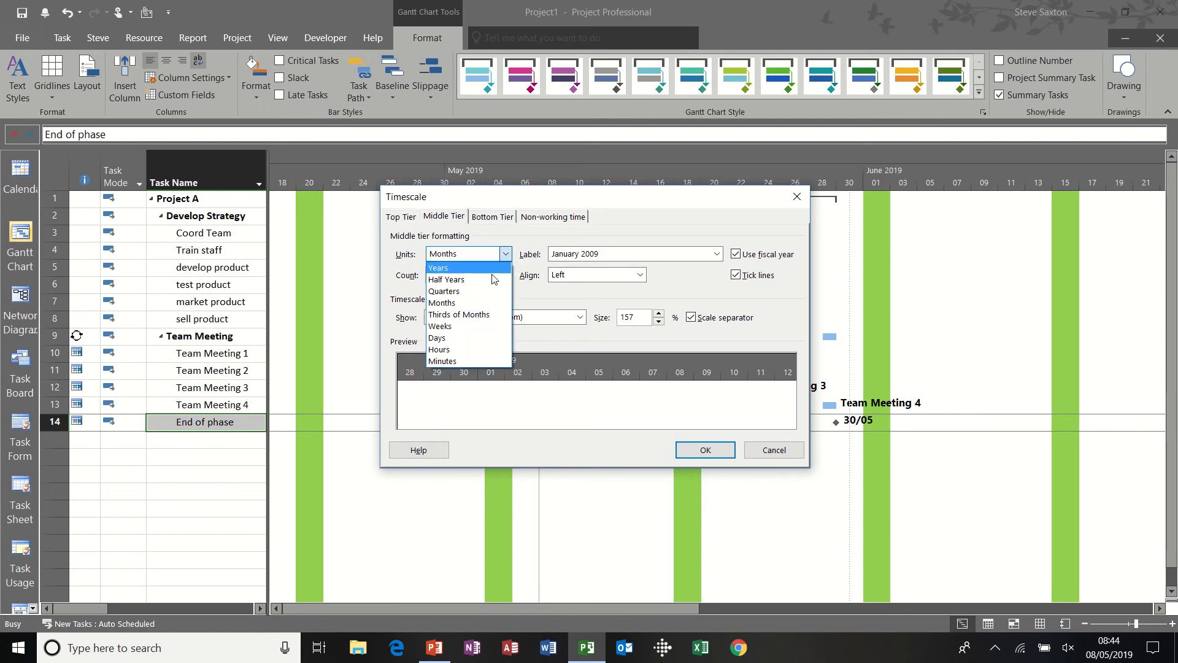
left_click(481, 327)
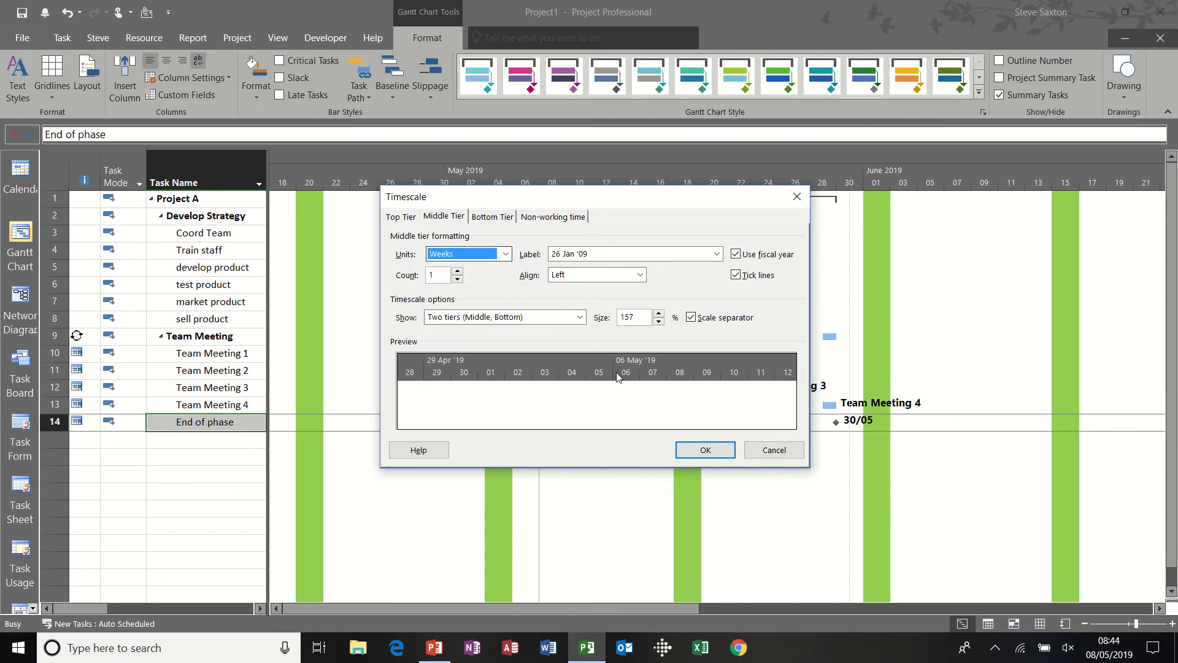
left_click(706, 452)
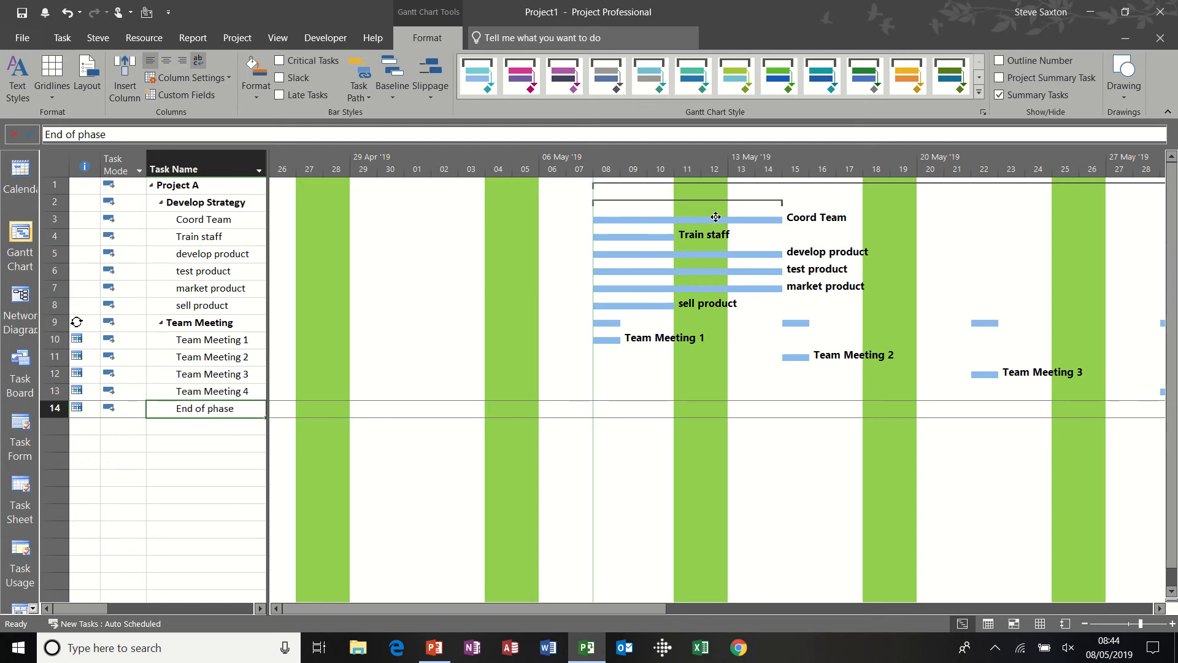
- Change the color of the non-working time bands to a light blue theme shade and apply it
double_click(695, 377)
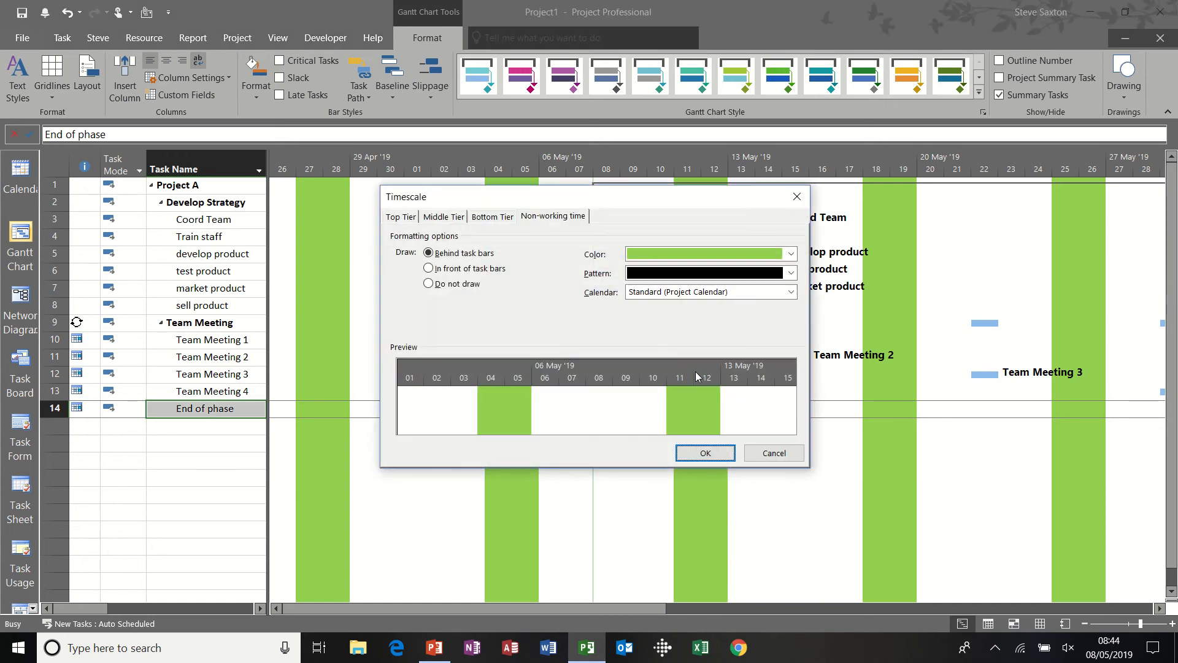
left_click(791, 254)
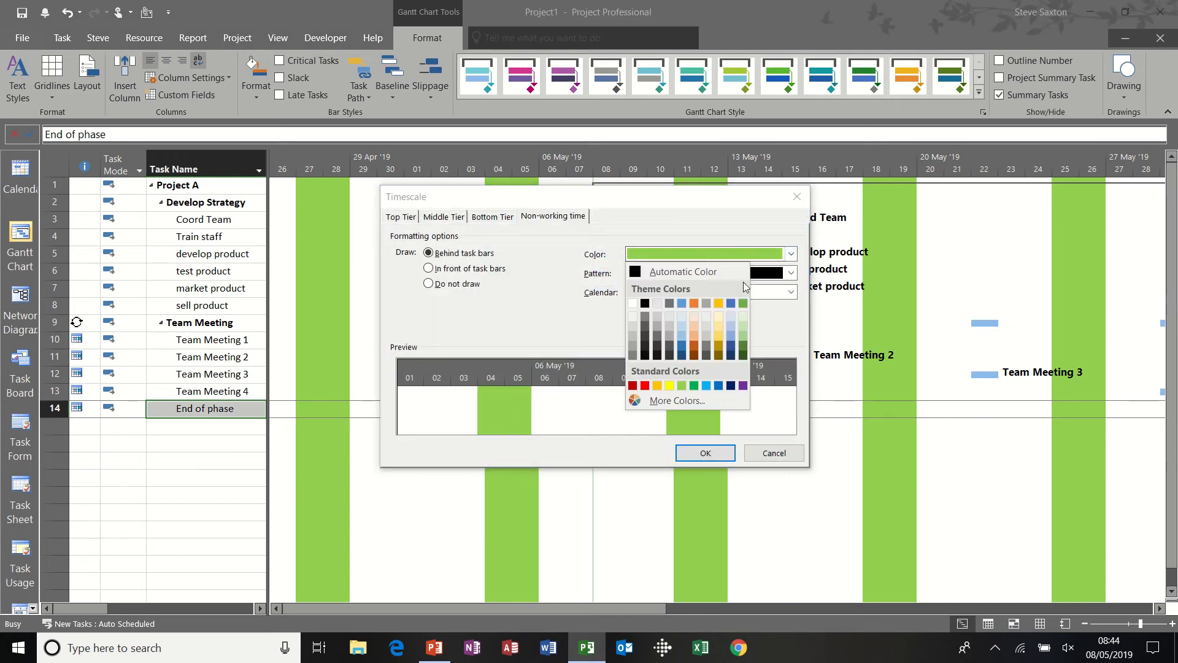
left_click(682, 337)
left_click(695, 452)
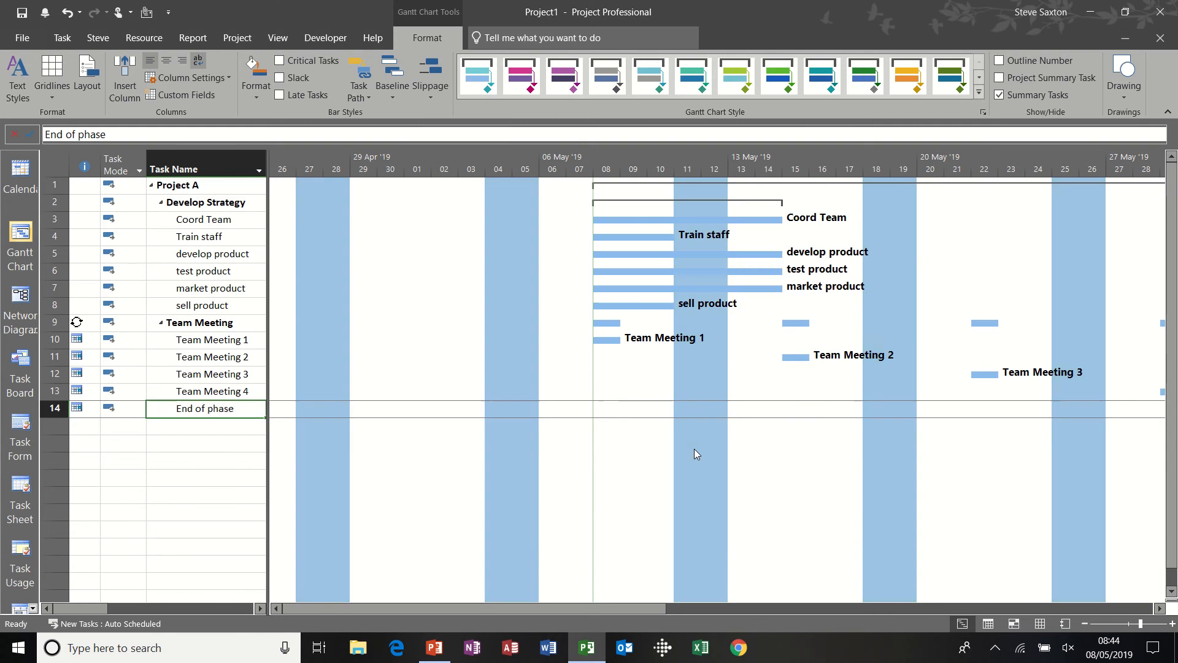
- Change the non-working time color to light gray and apply it
double_click(706, 374)
left_click(790, 254)
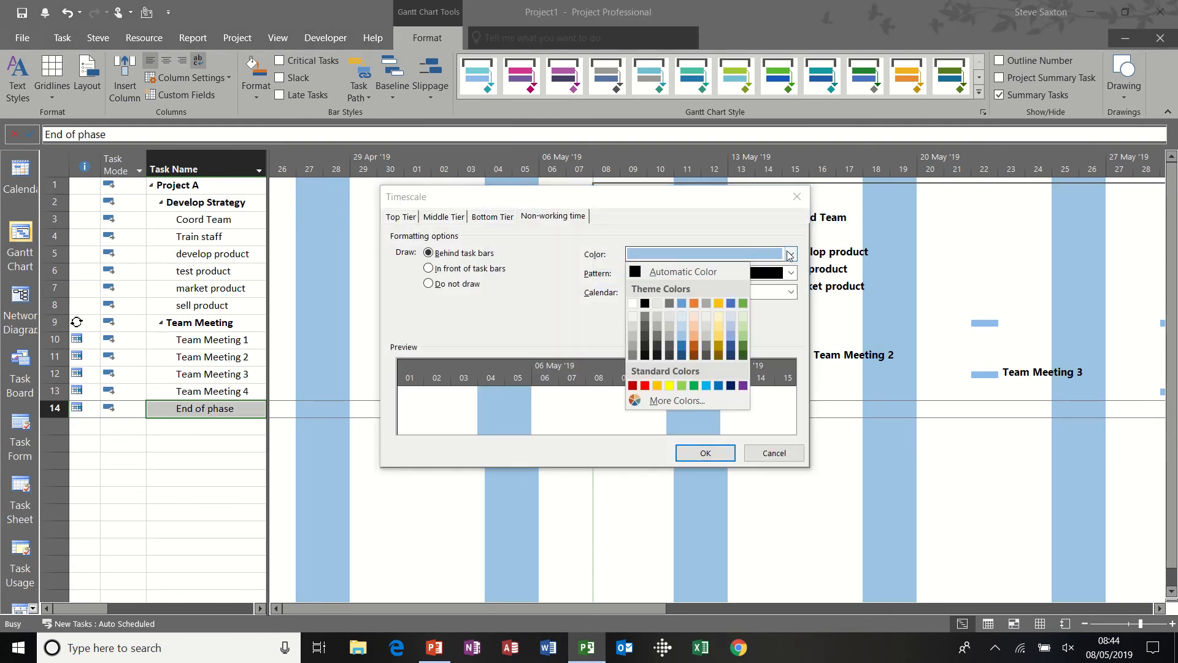
left_click(633, 336)
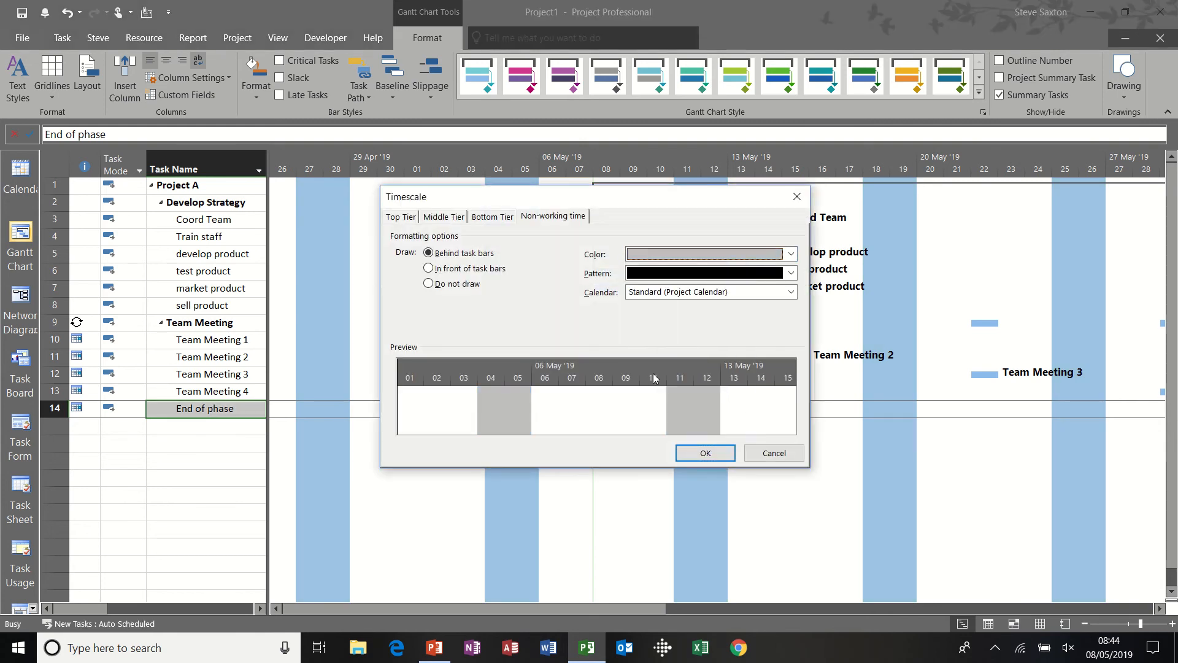
left_click(700, 453)
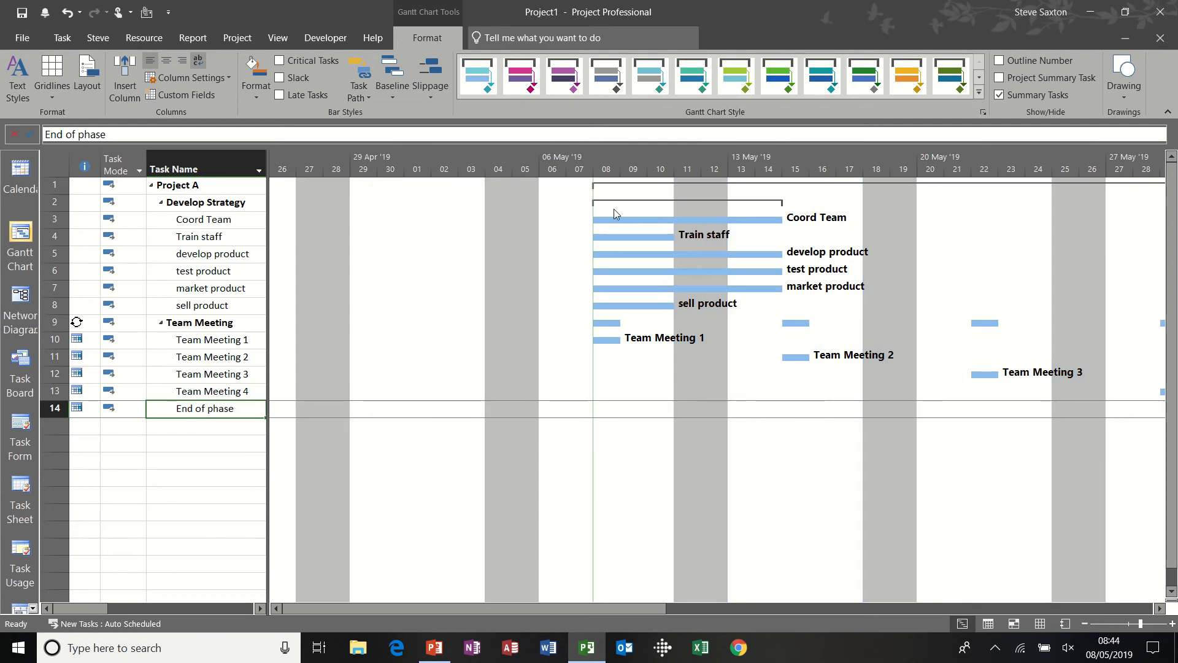
- Widen the task table to check the Duration and Start columns, and narrow it back to the task names
mouse_move(691, 221)
left_click_drag(267, 306, 395, 331)
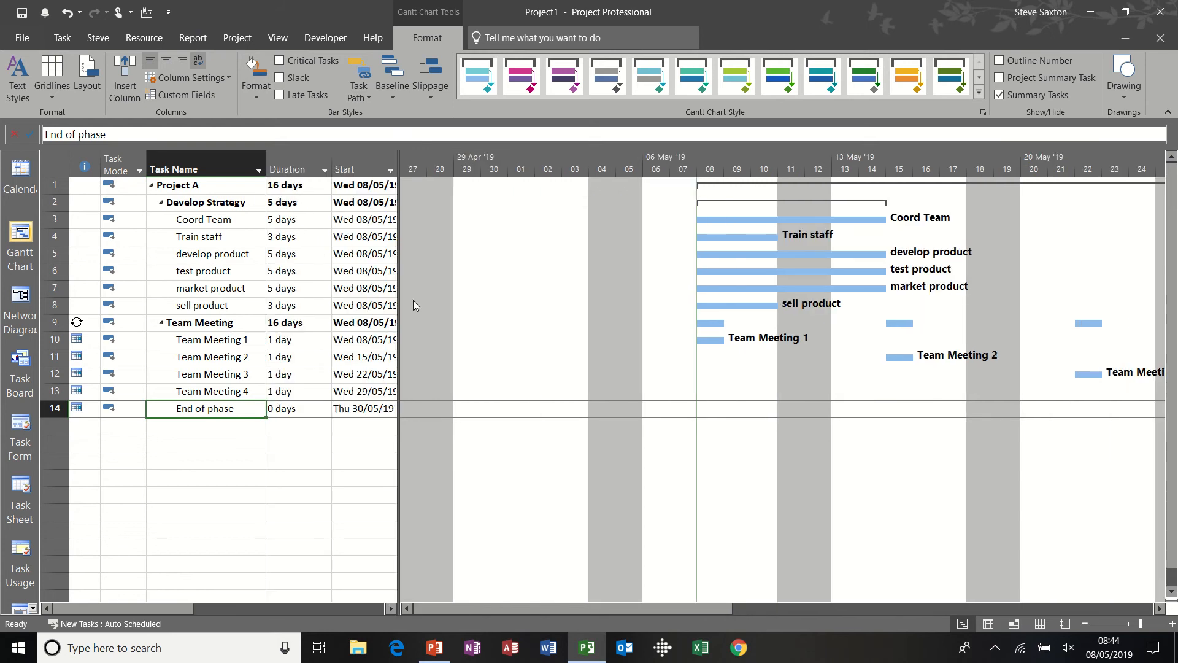
left_click_drag(398, 301, 257, 298)
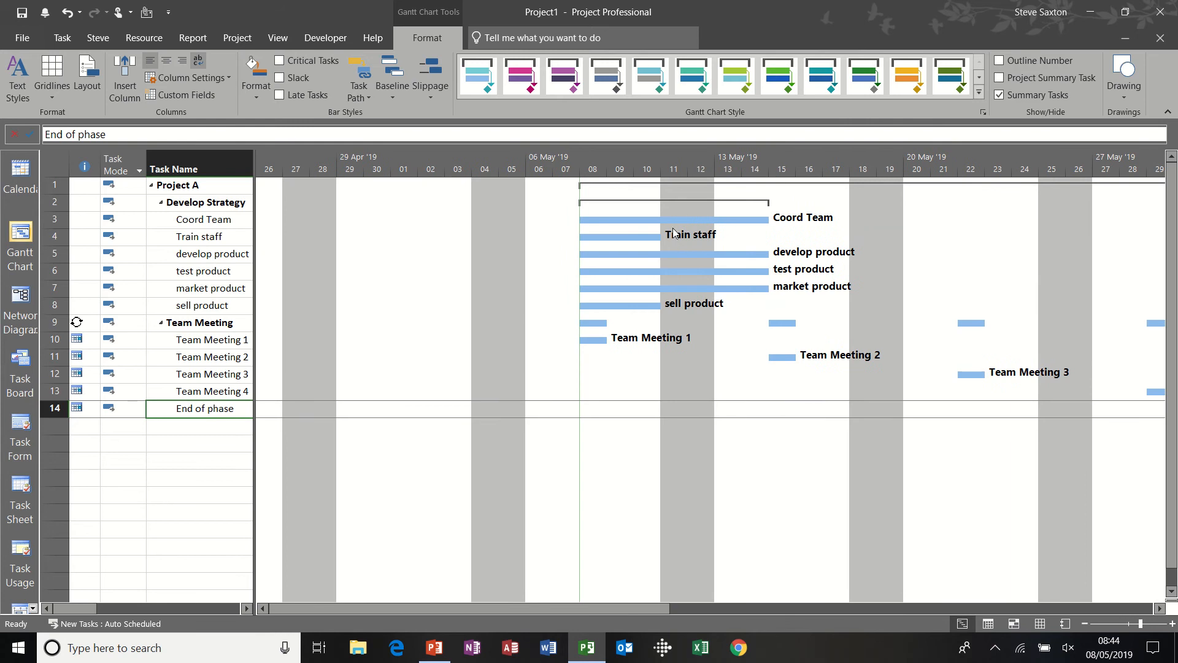
- Draw the non-working time in front of the task bars and apply the setting
double_click(687, 387)
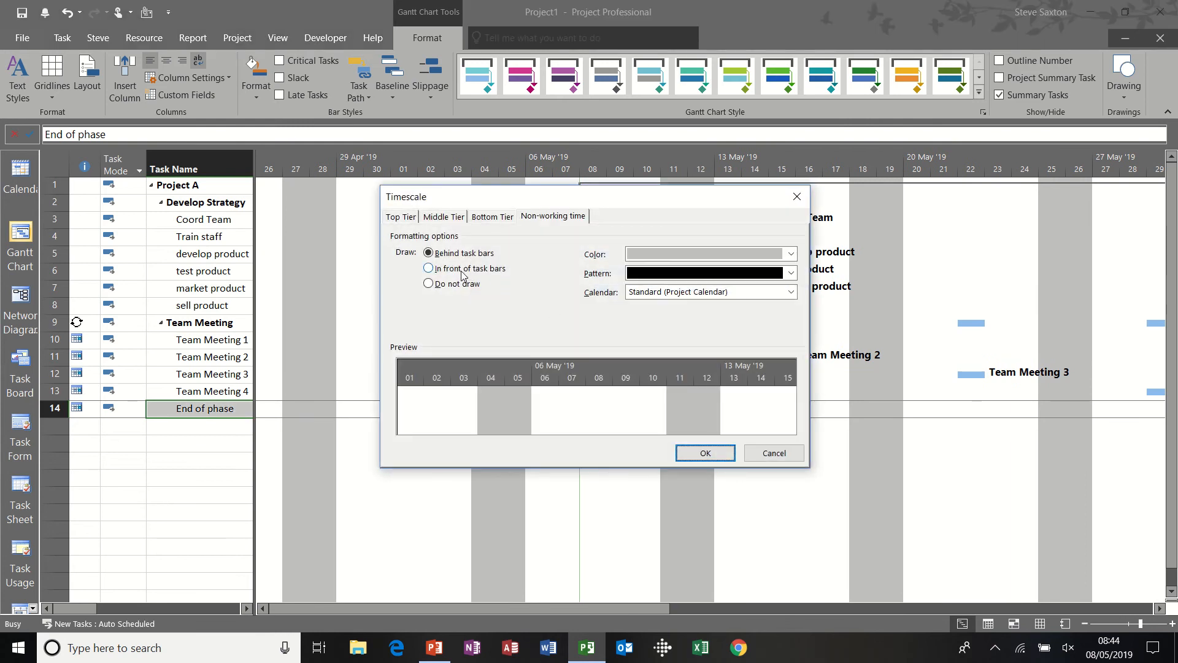
left_click(464, 270)
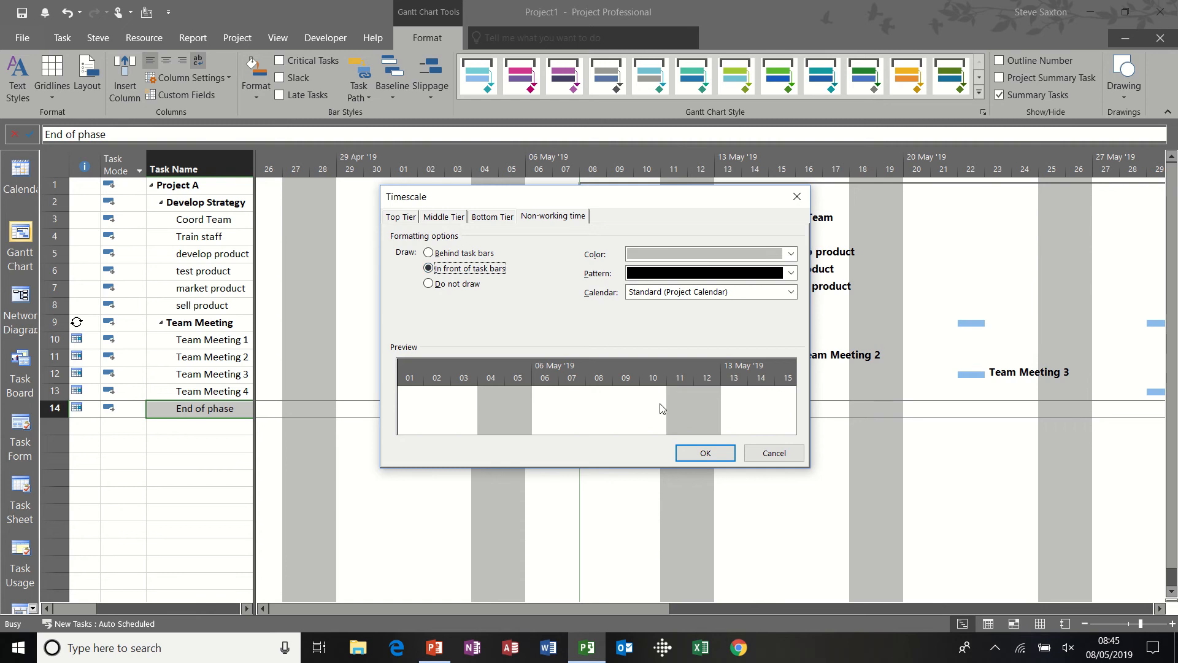
left_click(701, 452)
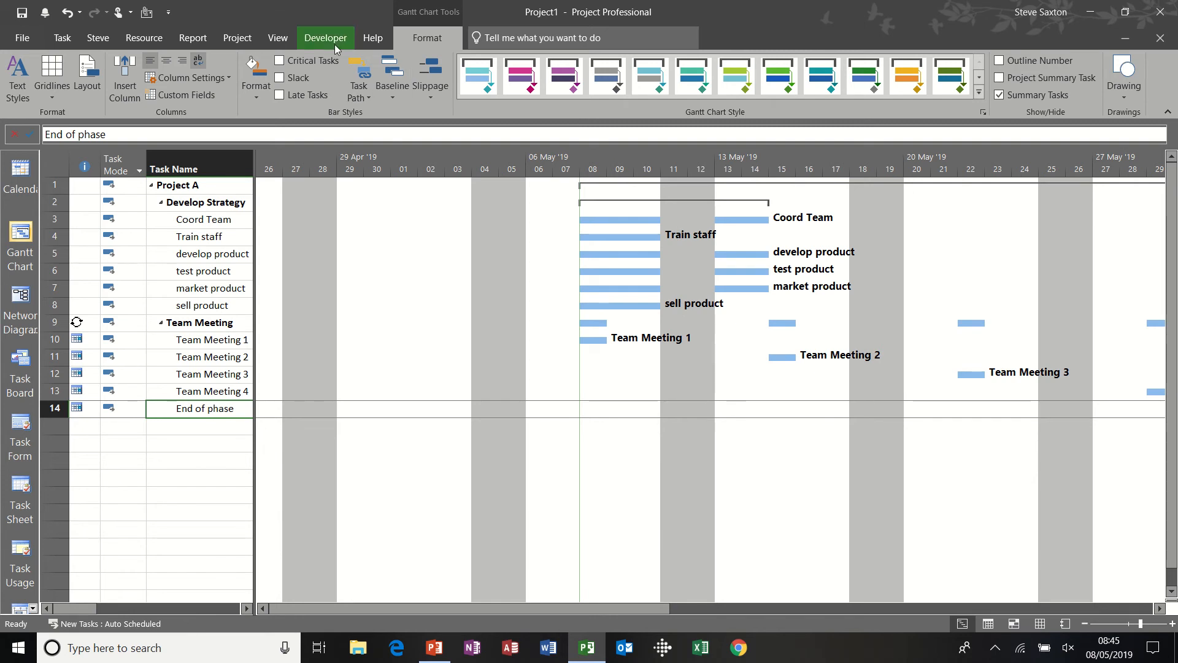
- Widen the task table to show the columns through Predecessors and open the Change Working Time settings for the Standard calendar
left_click(246, 39)
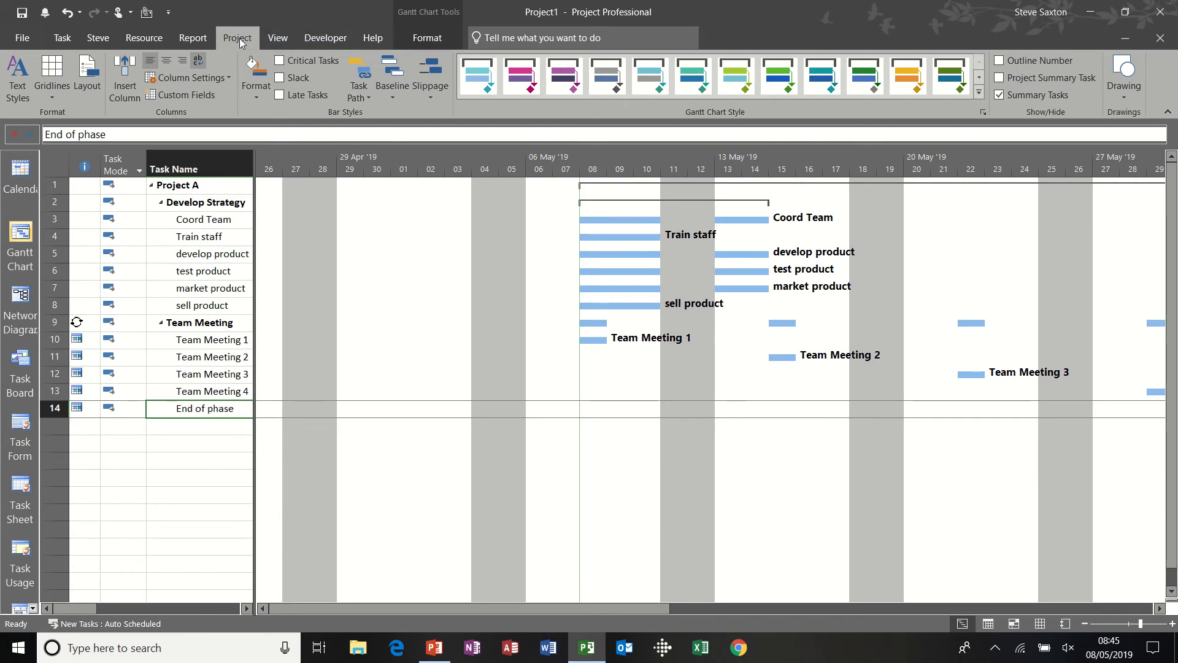
left_click_drag(256, 219, 552, 260)
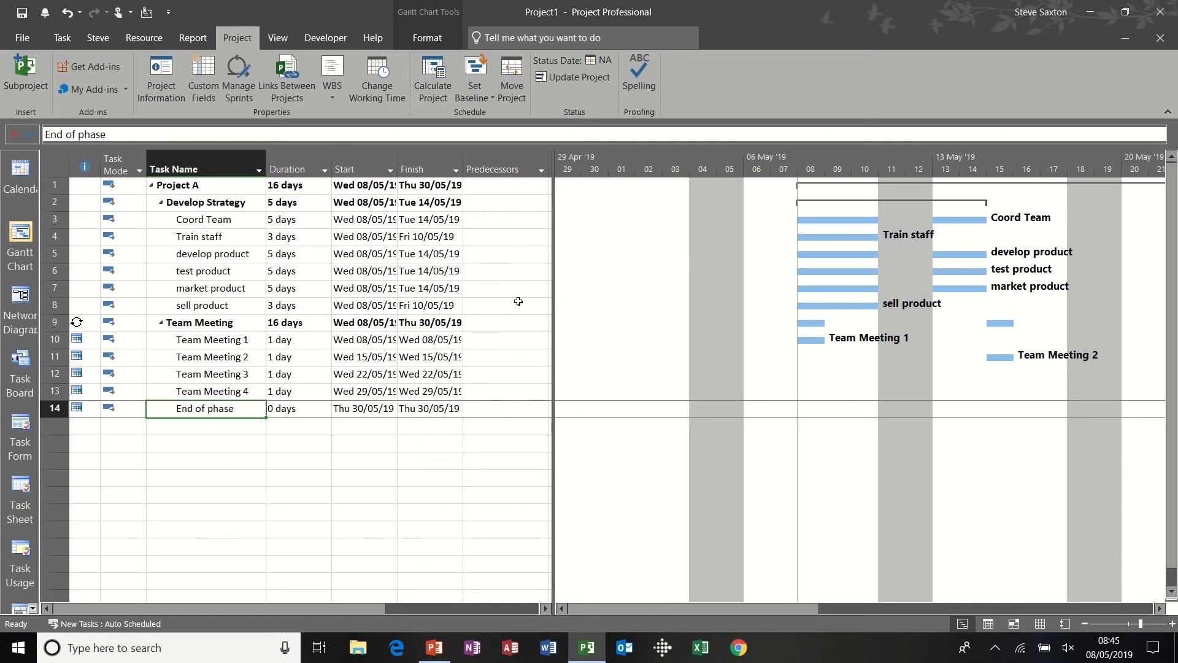
left_click(379, 76)
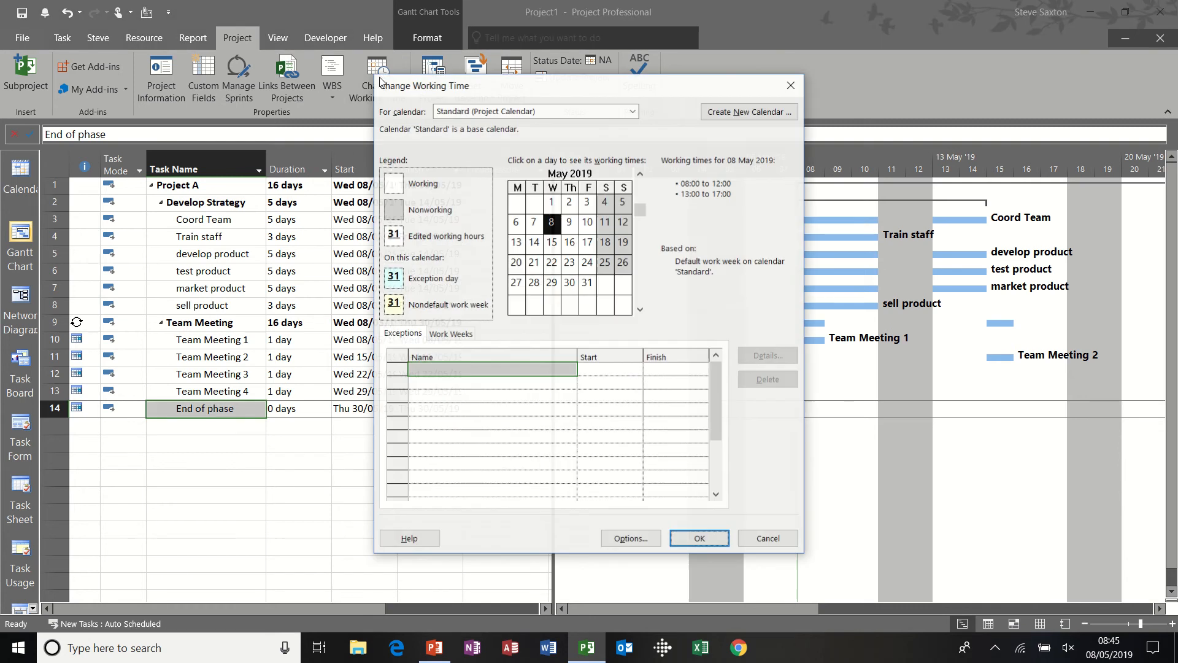
left_click_drag(461, 86, 527, 90)
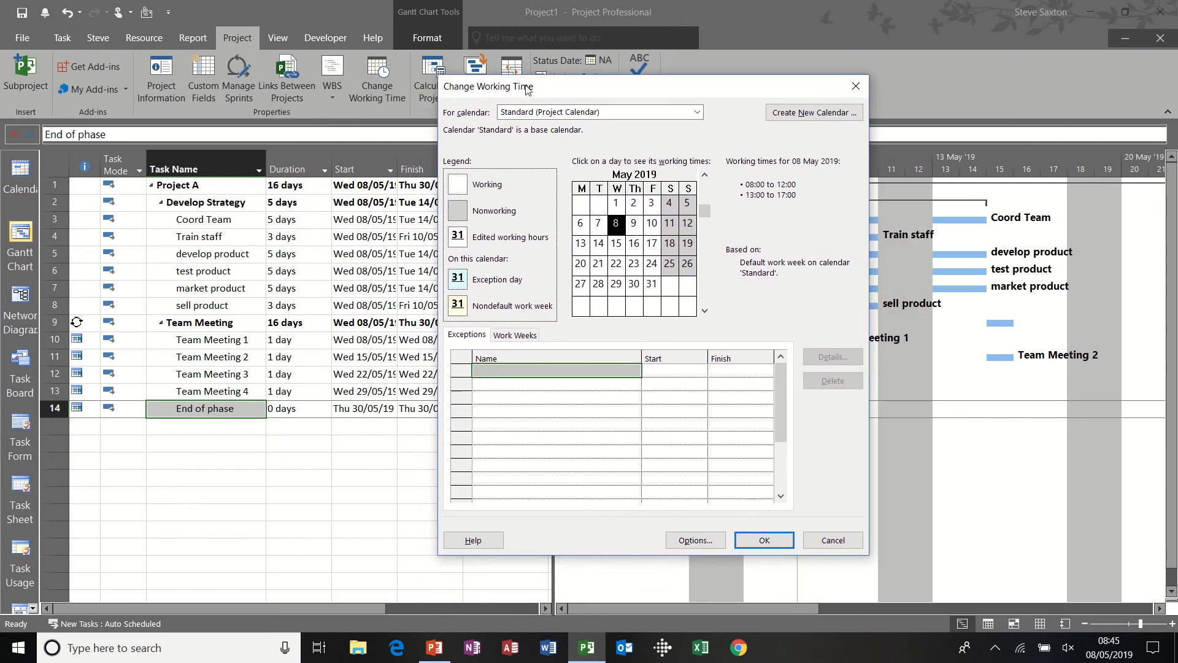
- Add a calendar exception named Easter, starting 10/05/2019 and finishing 14/05/2019
left_click(559, 370)
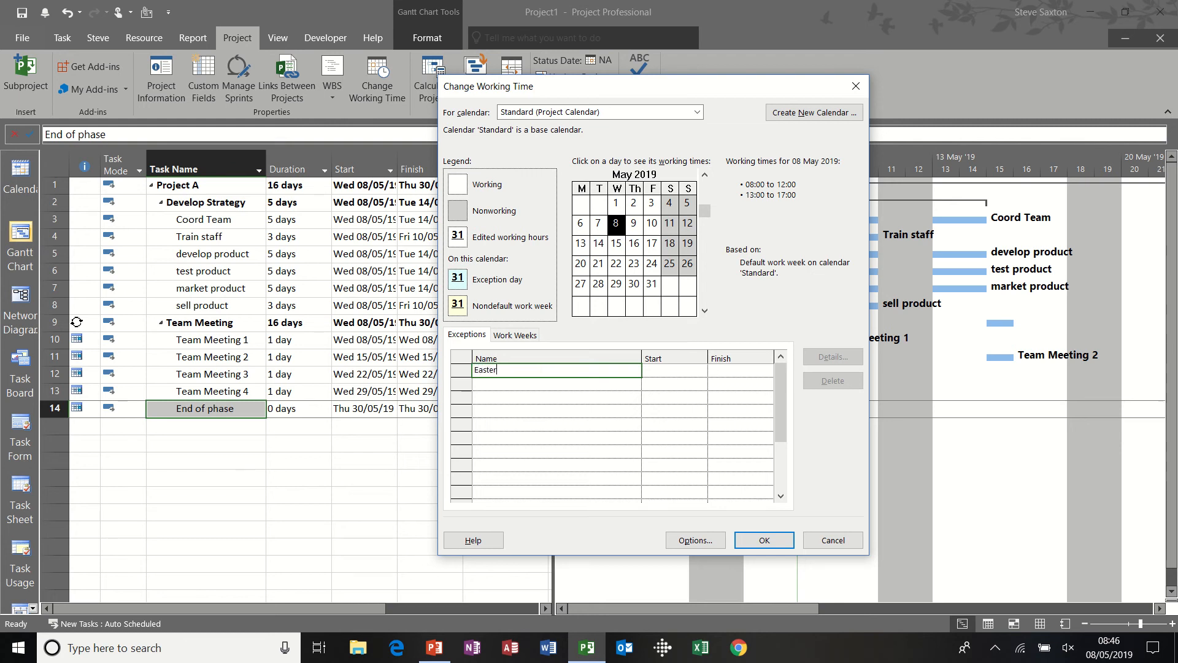
left_click(678, 373)
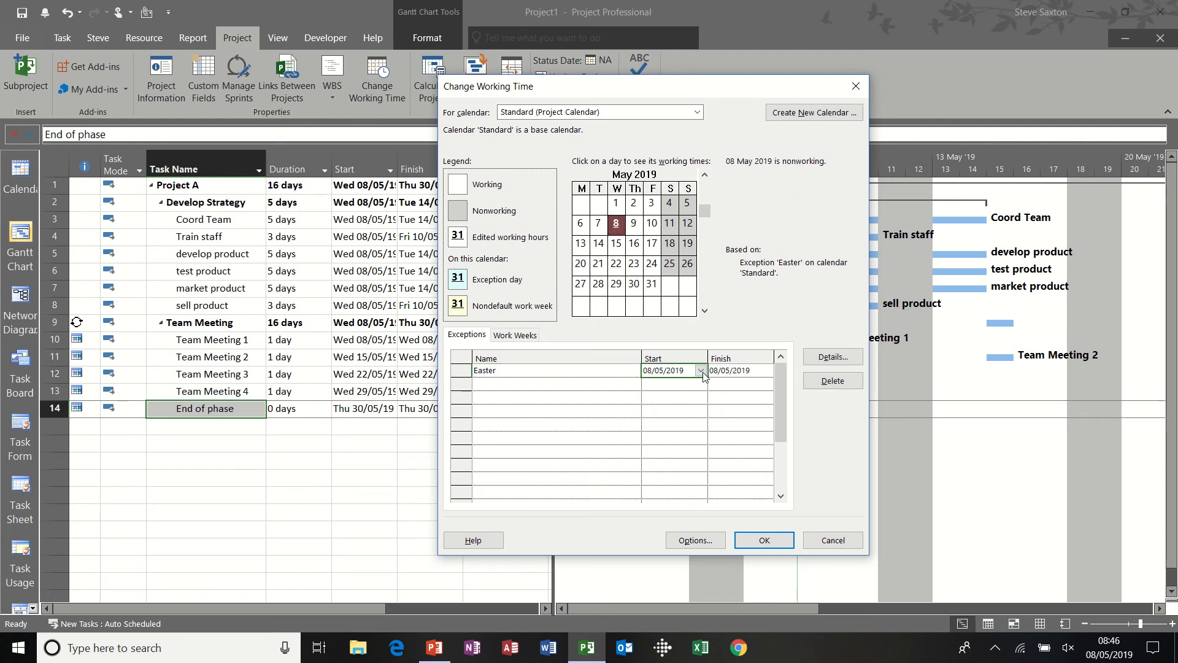
left_click(701, 371)
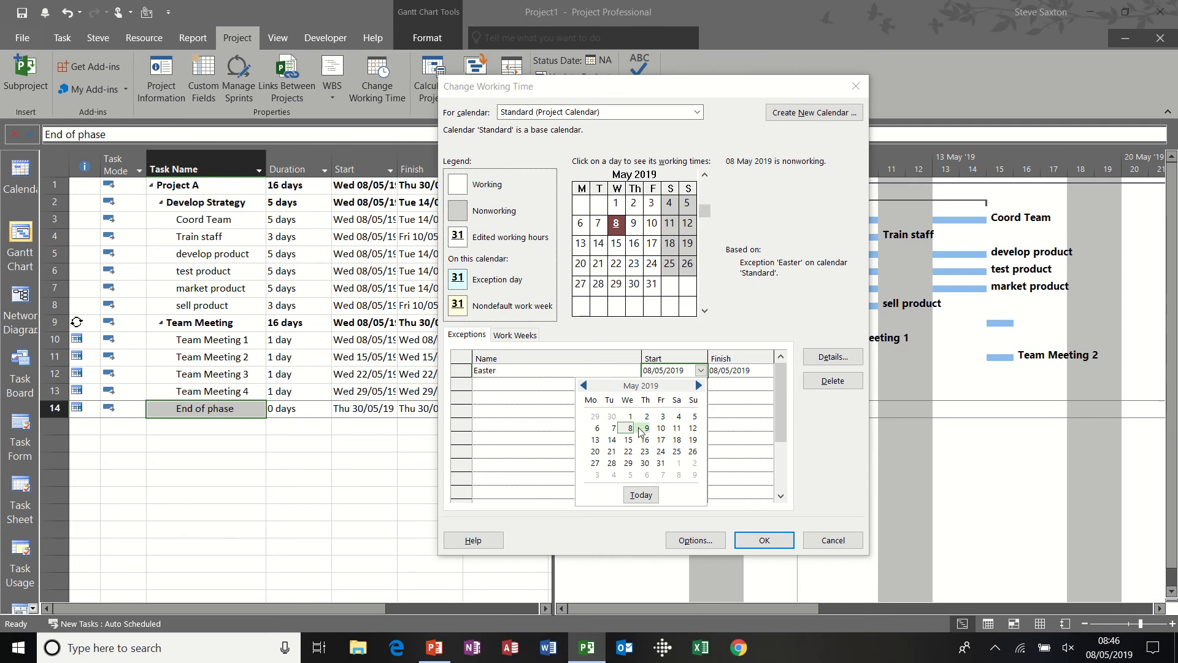
left_click(661, 429)
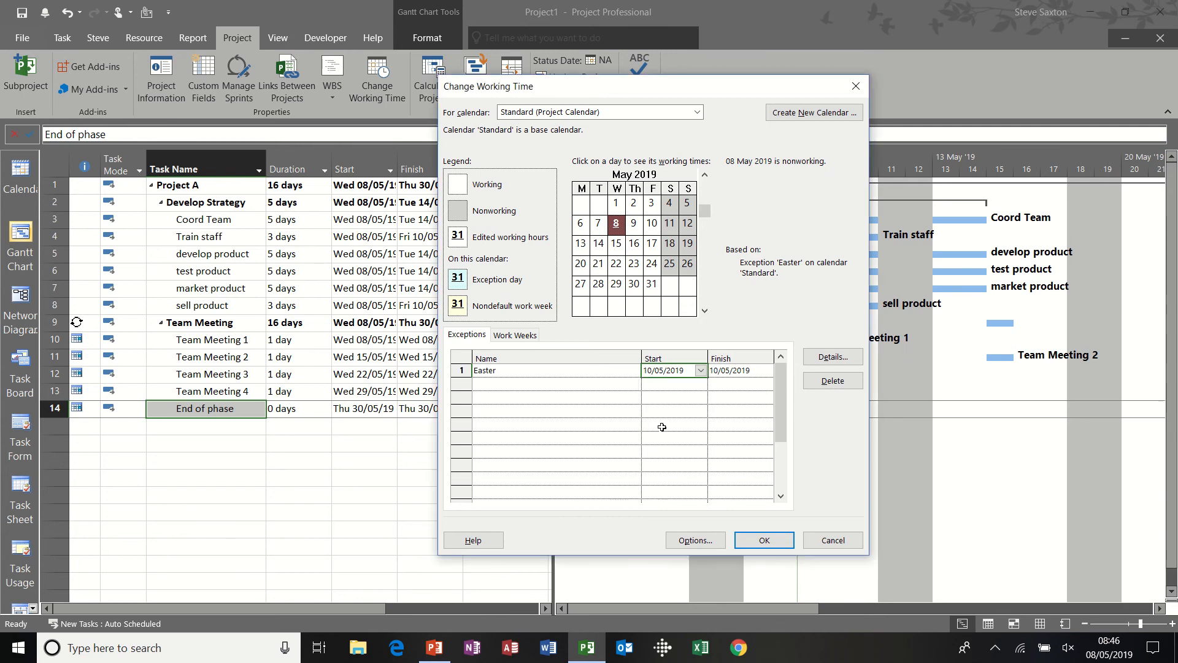
left_click(723, 377)
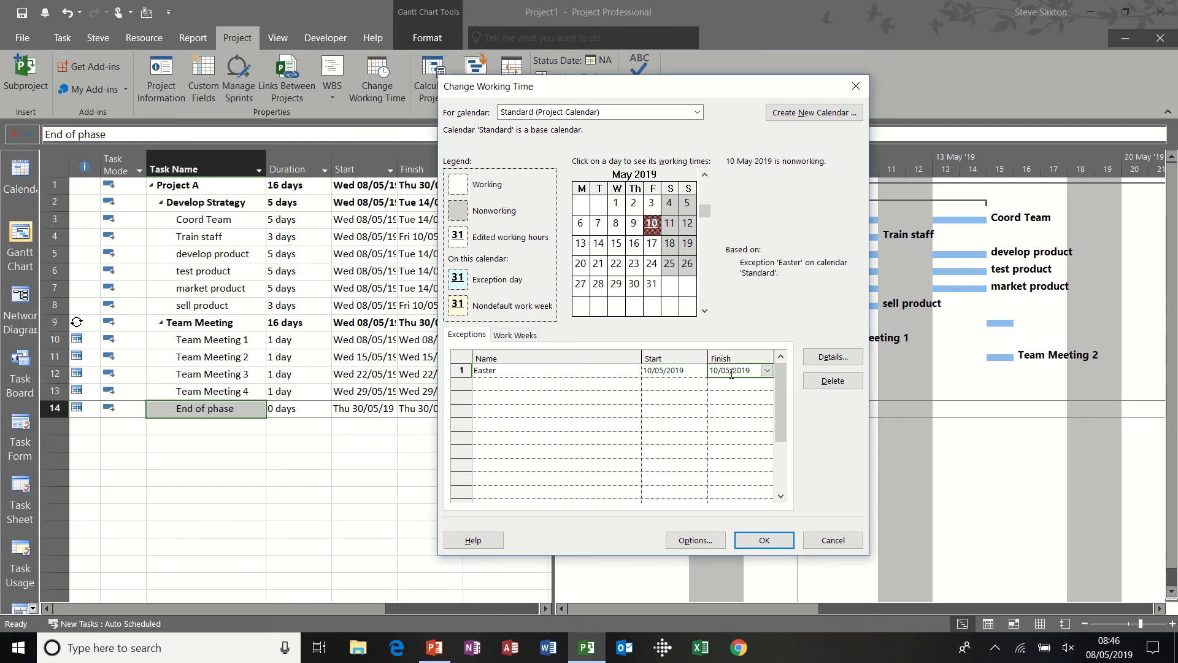
left_click(767, 371)
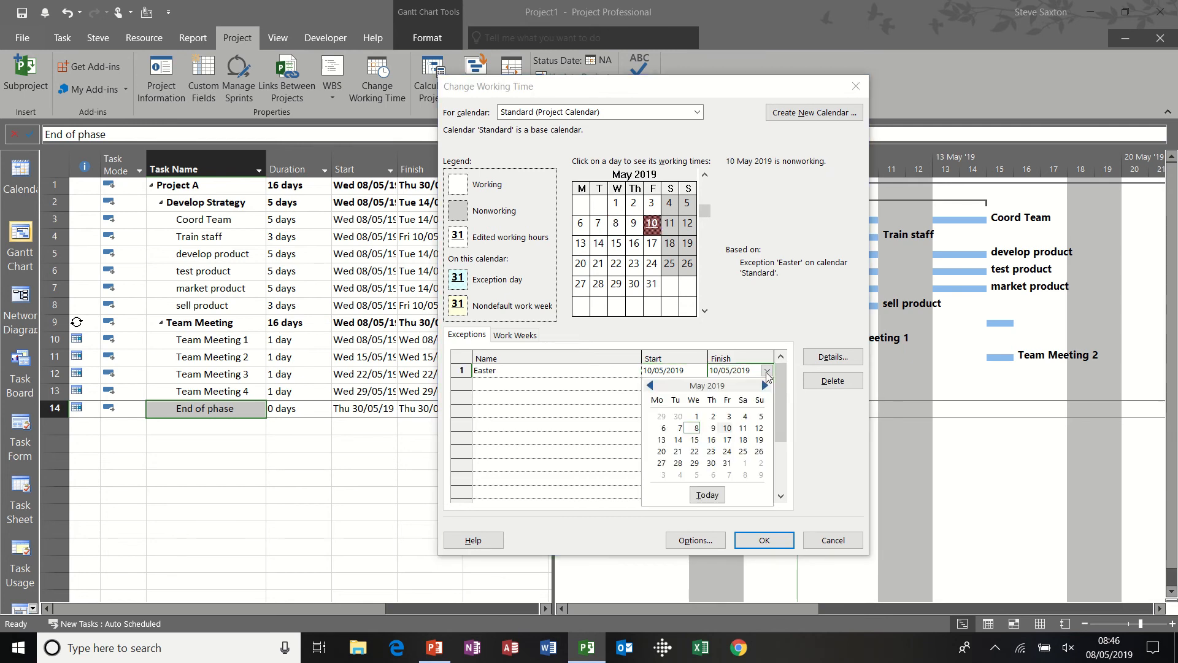
left_click(678, 441)
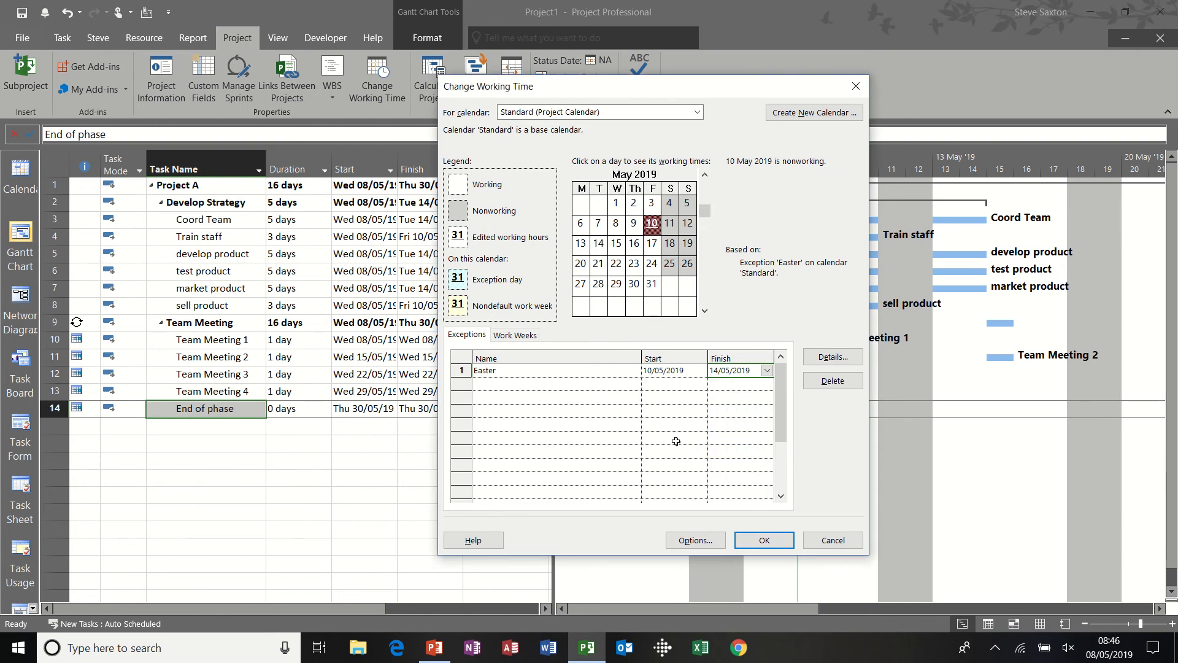
- Limit Friday in the [Default] work week to specific working times of 08:00 to 12:00 and check the hours on 17 and 9 May
left_click(682, 384)
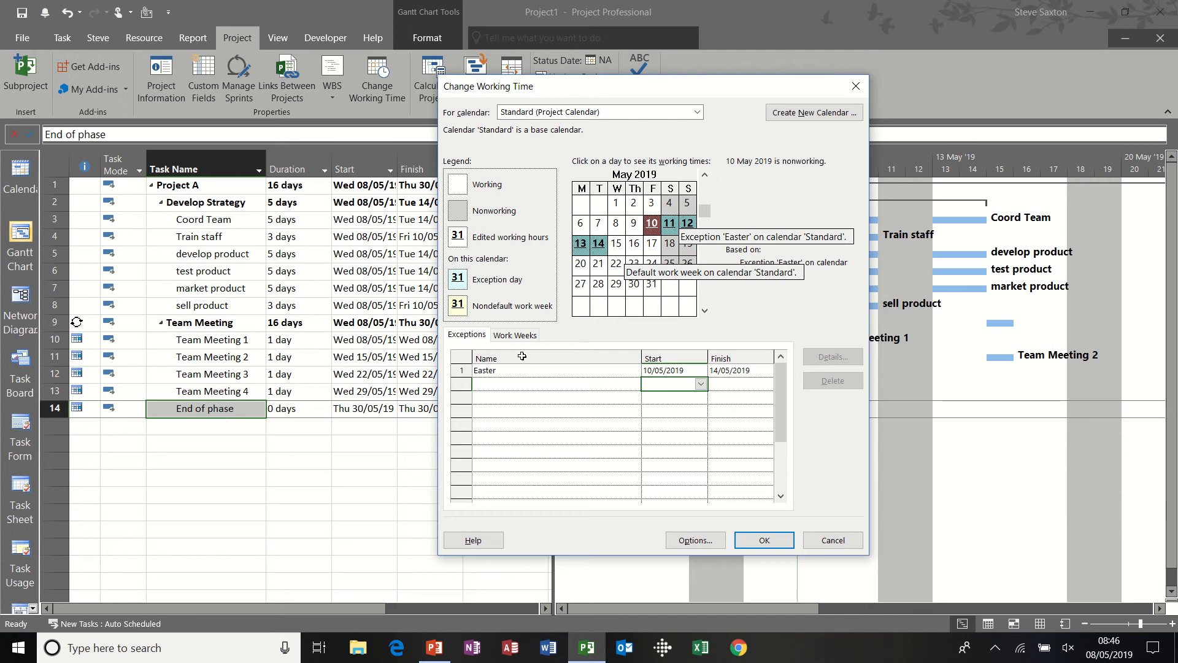
left_click(516, 336)
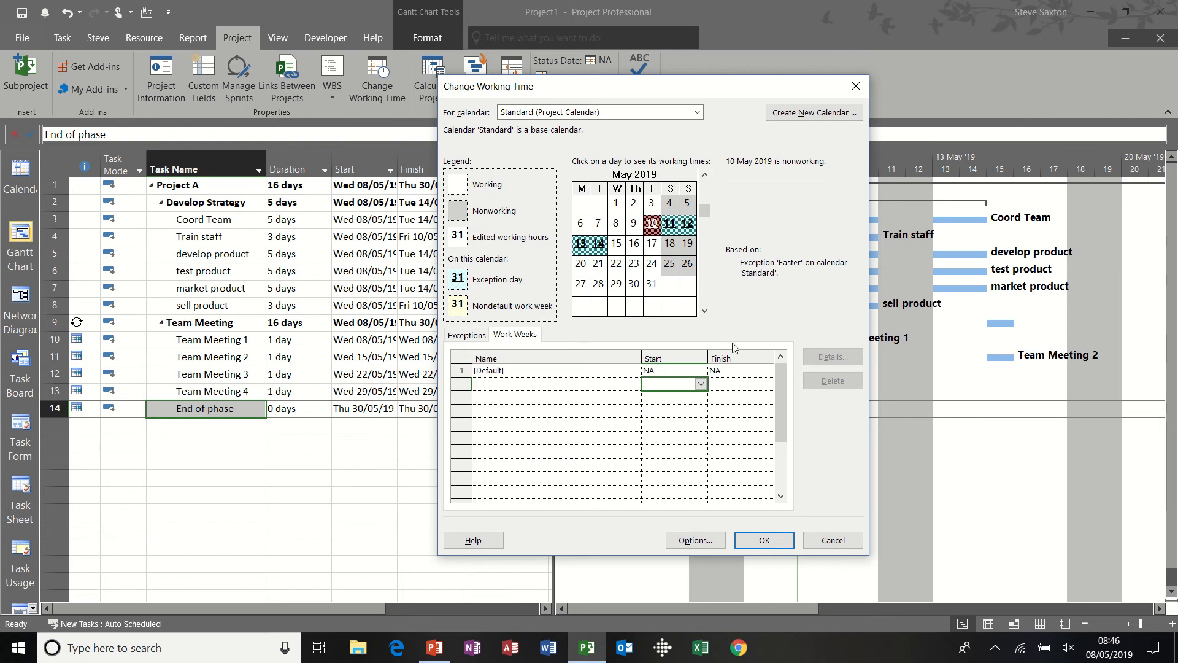
left_click(611, 371)
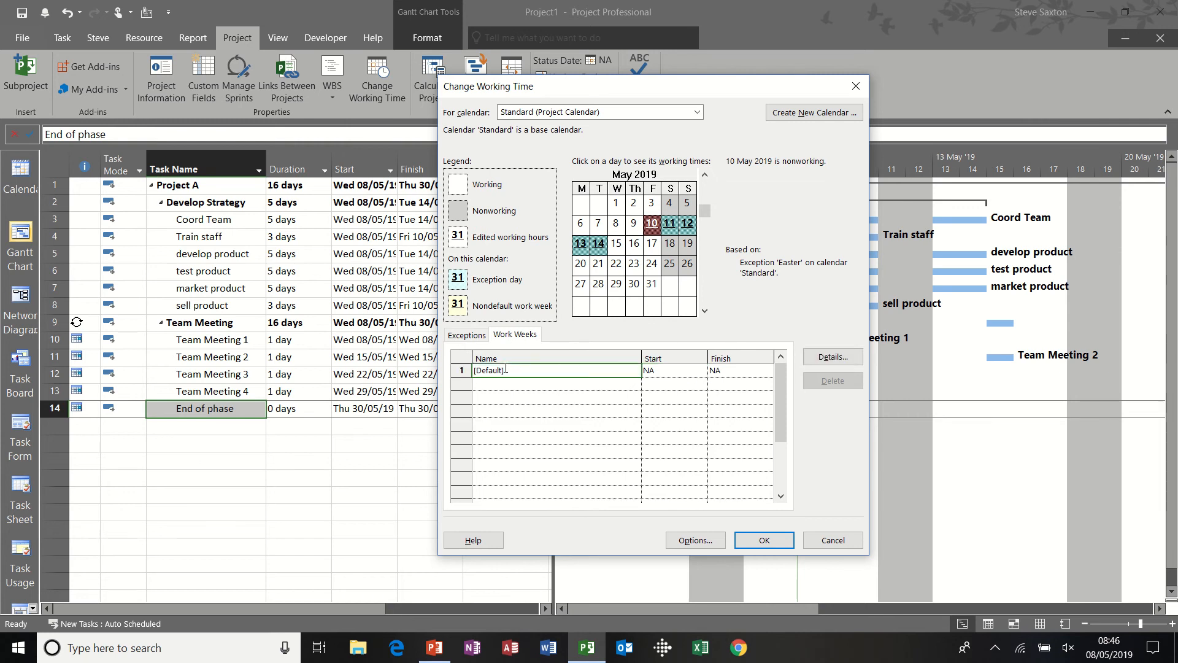
left_click(842, 361)
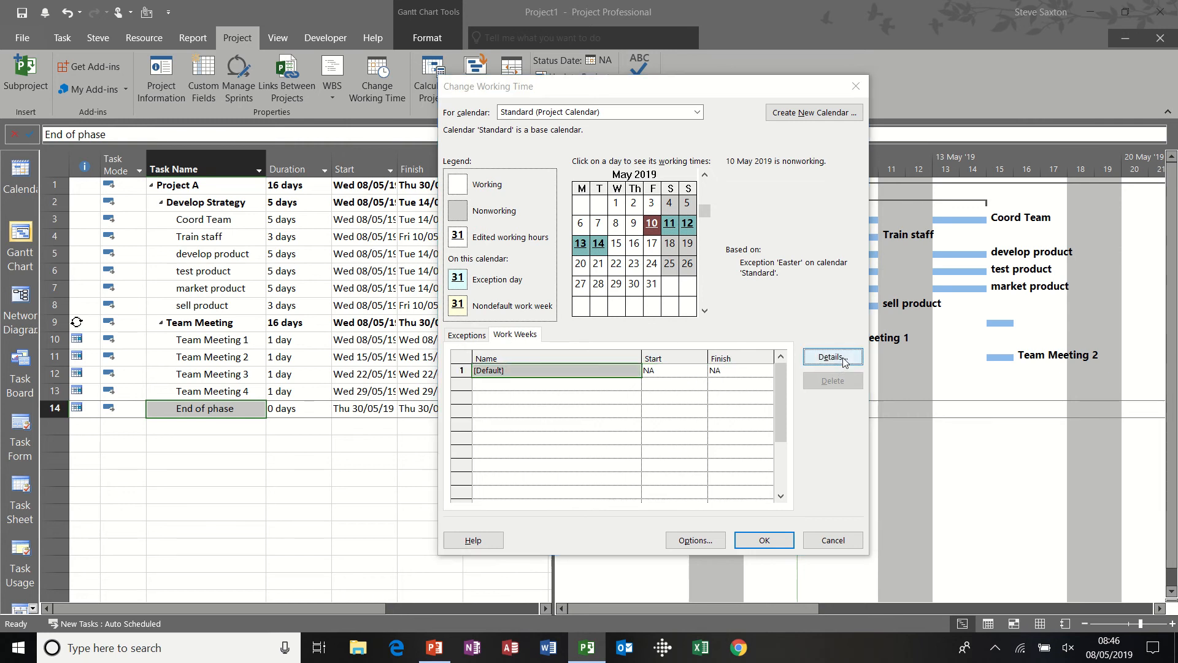
left_click(498, 319)
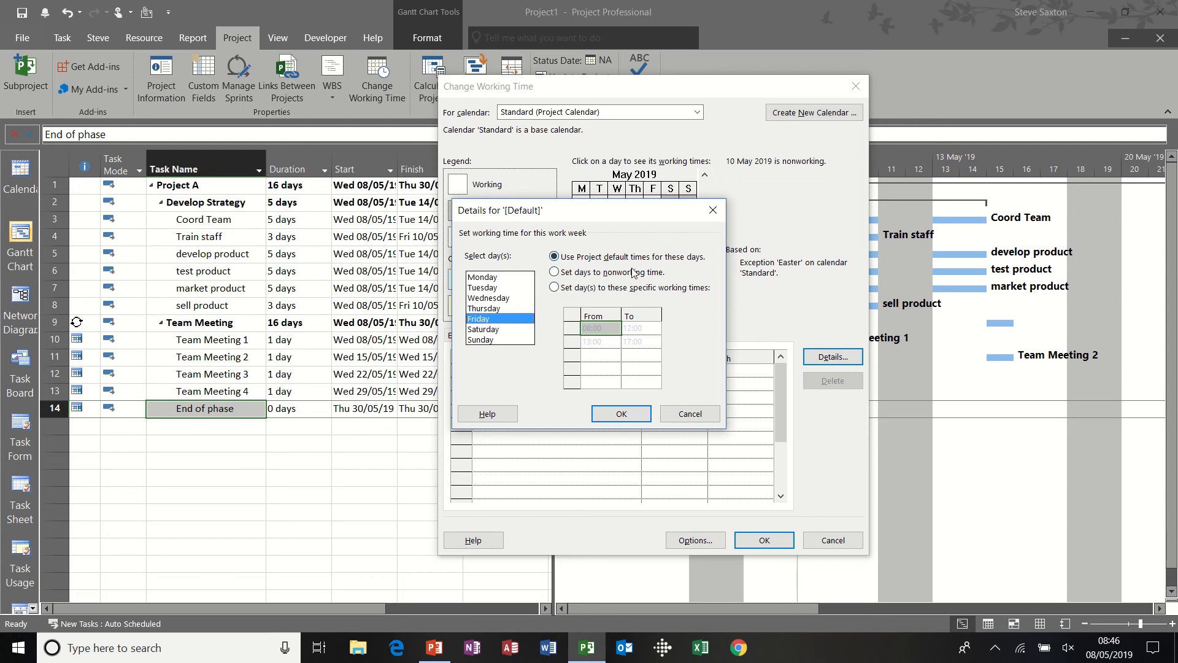
left_click(554, 288)
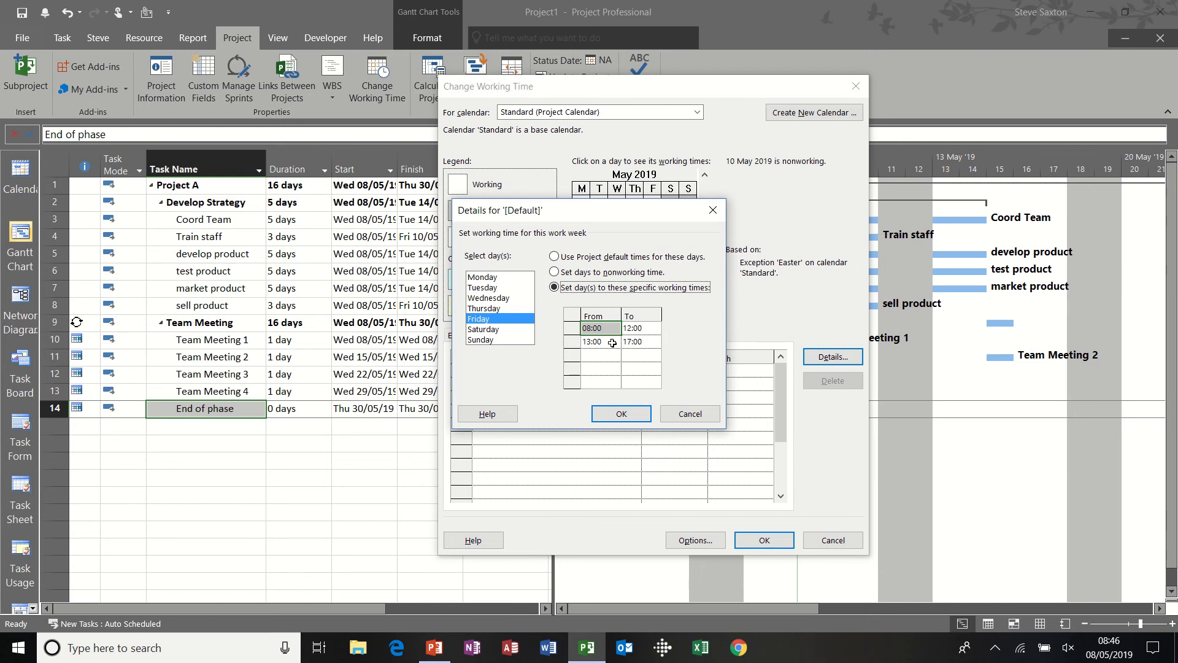
left_click(572, 341)
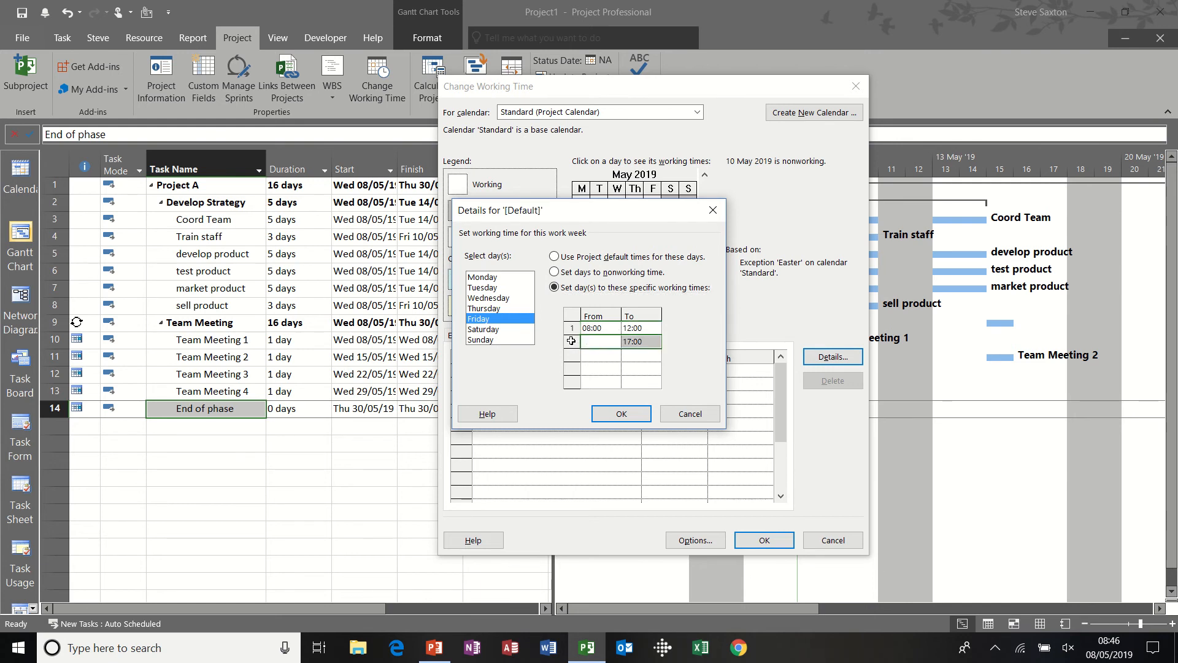
left_click(620, 414)
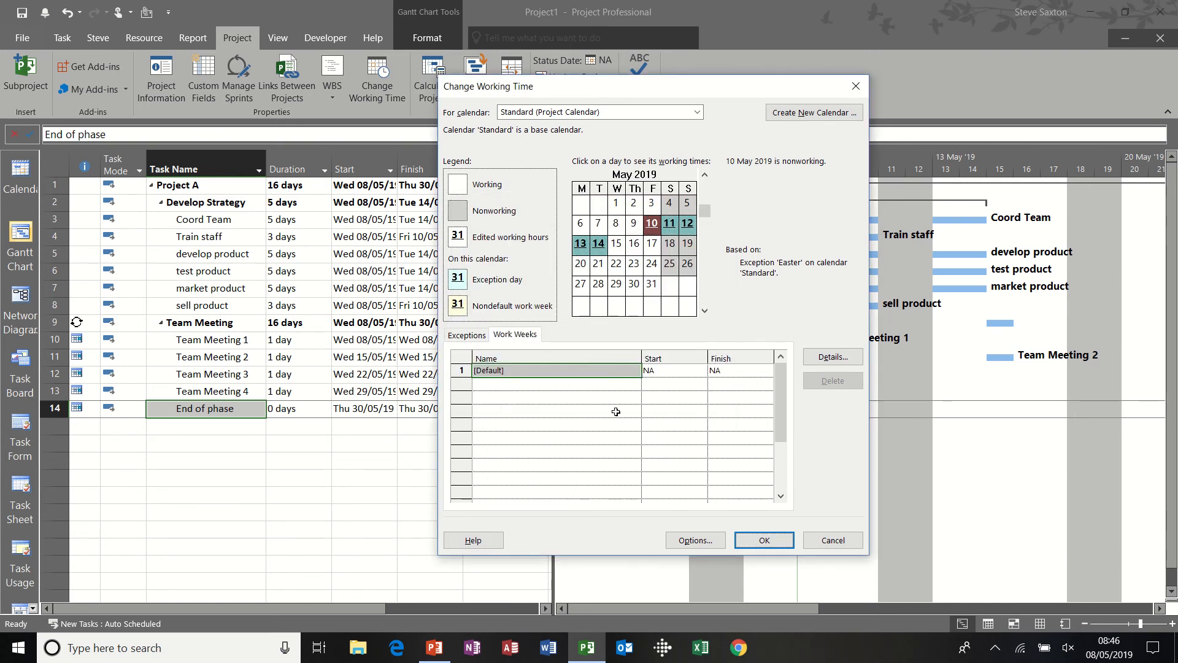
left_click(652, 245)
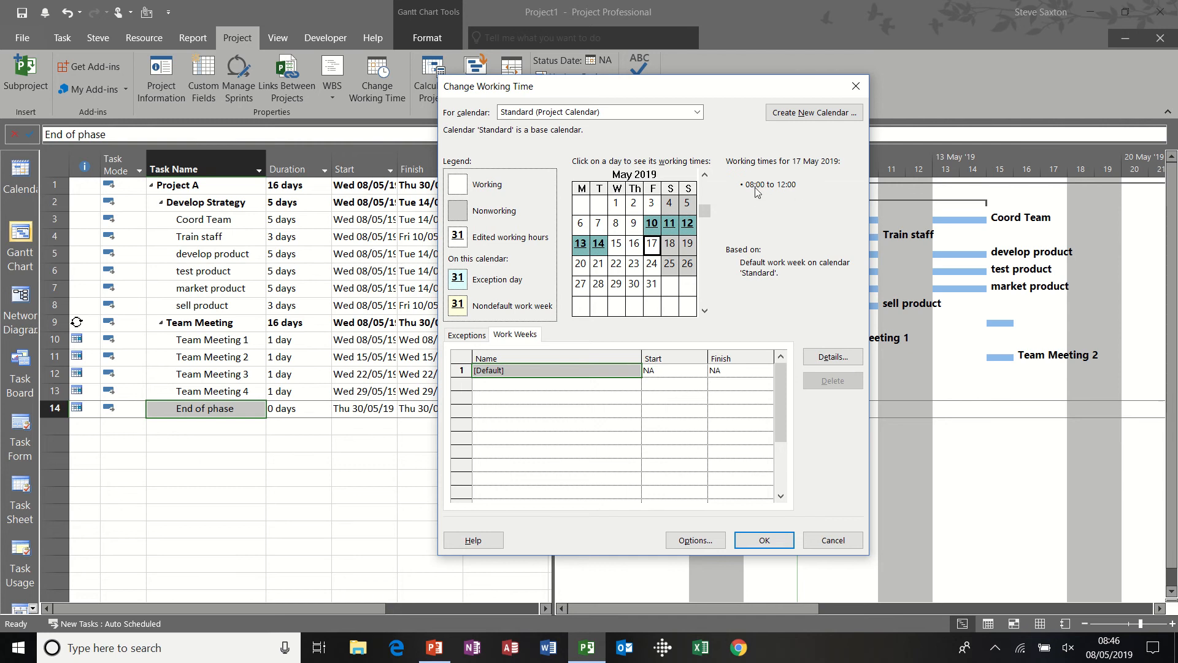
left_click(634, 225)
- Return Friday in the [Default] work week to the Project default times
left_click(833, 357)
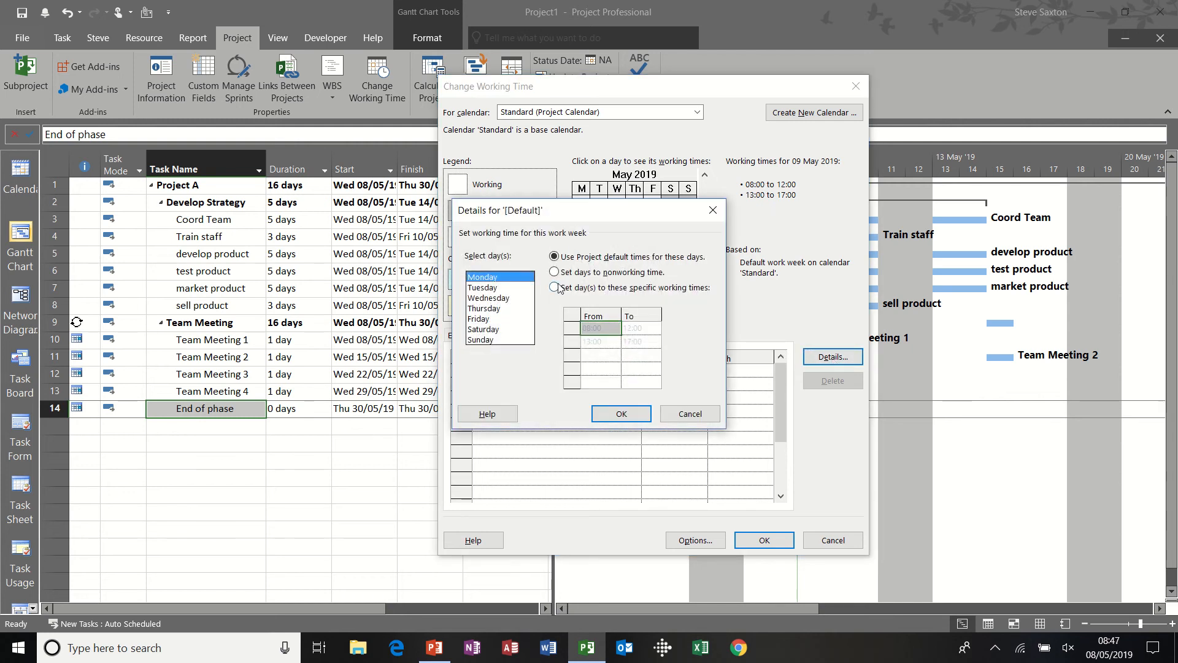
left_click(505, 318)
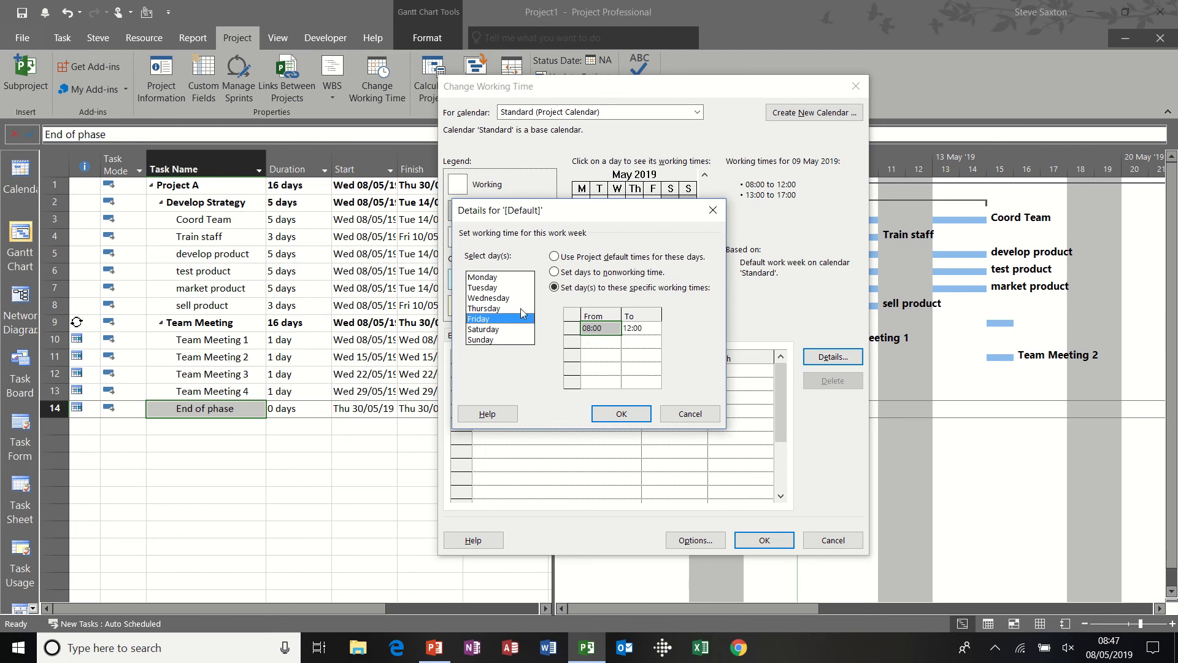
left_click(555, 257)
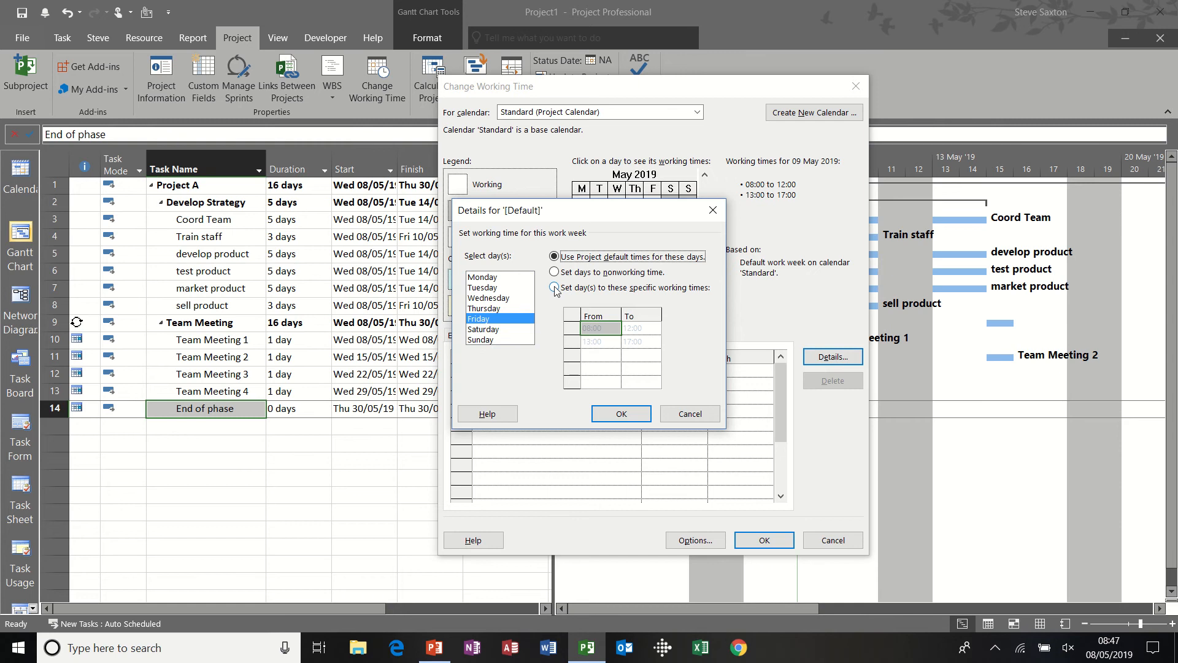
left_click(621, 414)
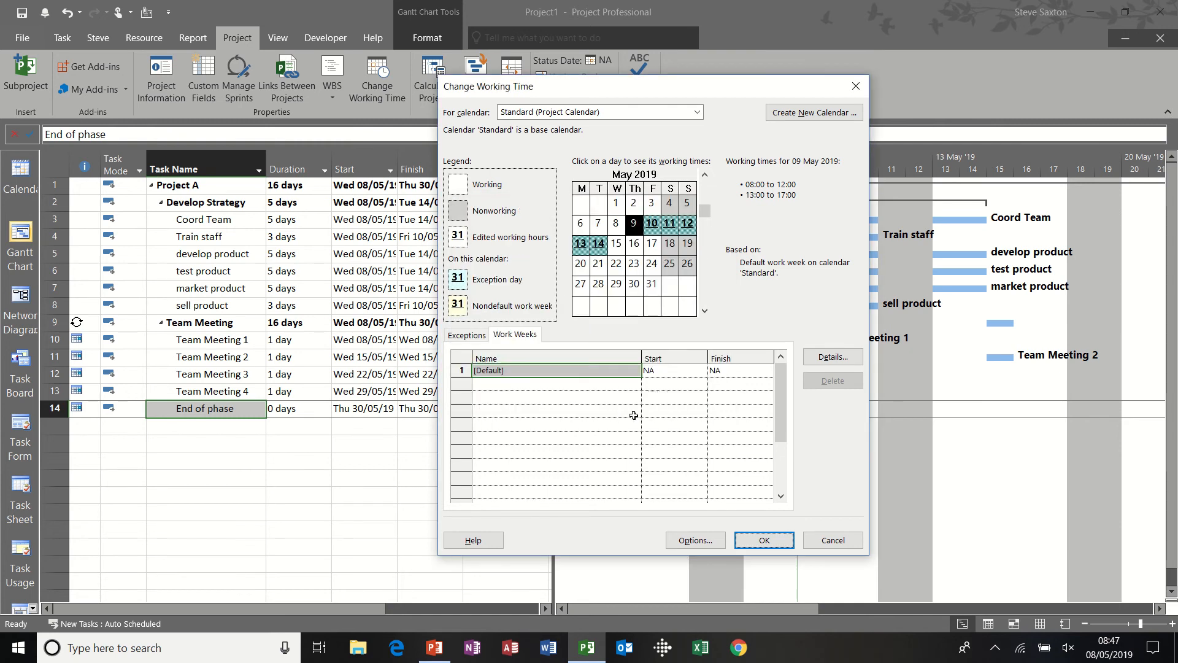
- Add a work week named summer, starting 01/07/2019 and finishing 02/09/2019
left_click(547, 381)
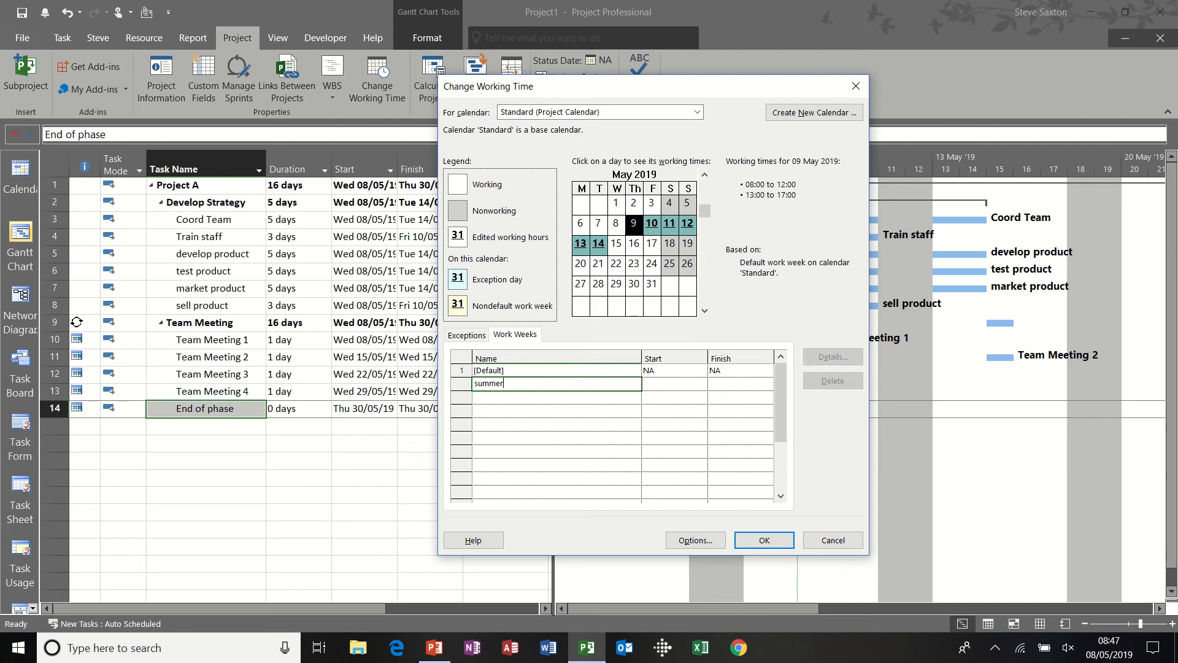
left_click(667, 384)
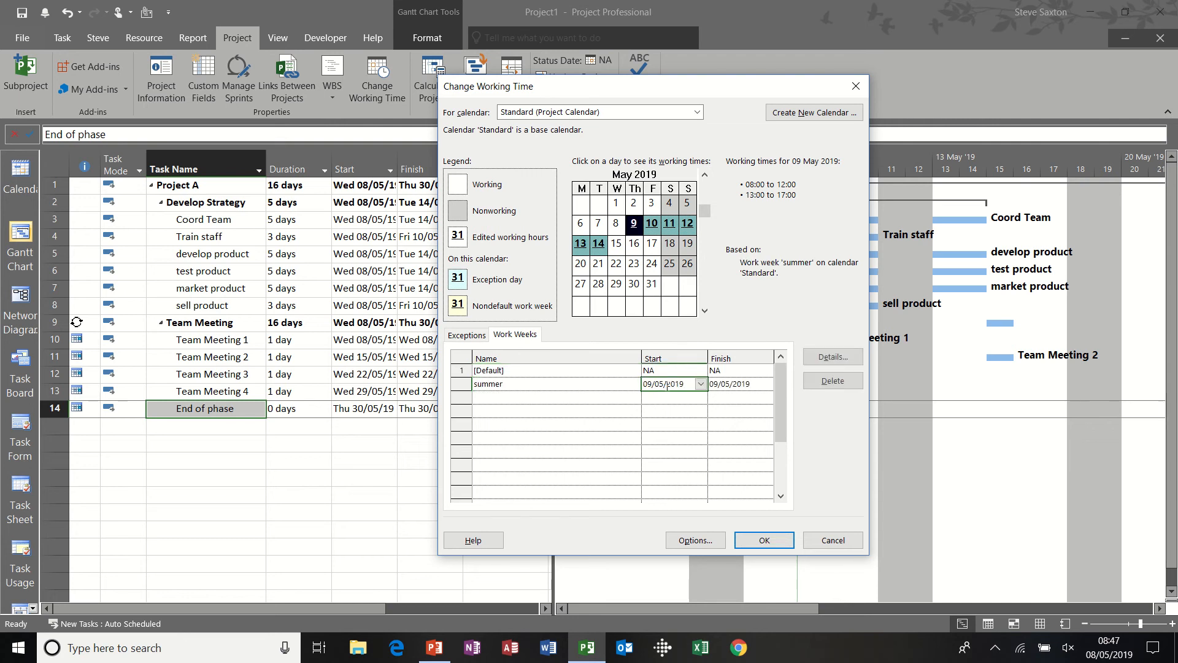
left_click(700, 384)
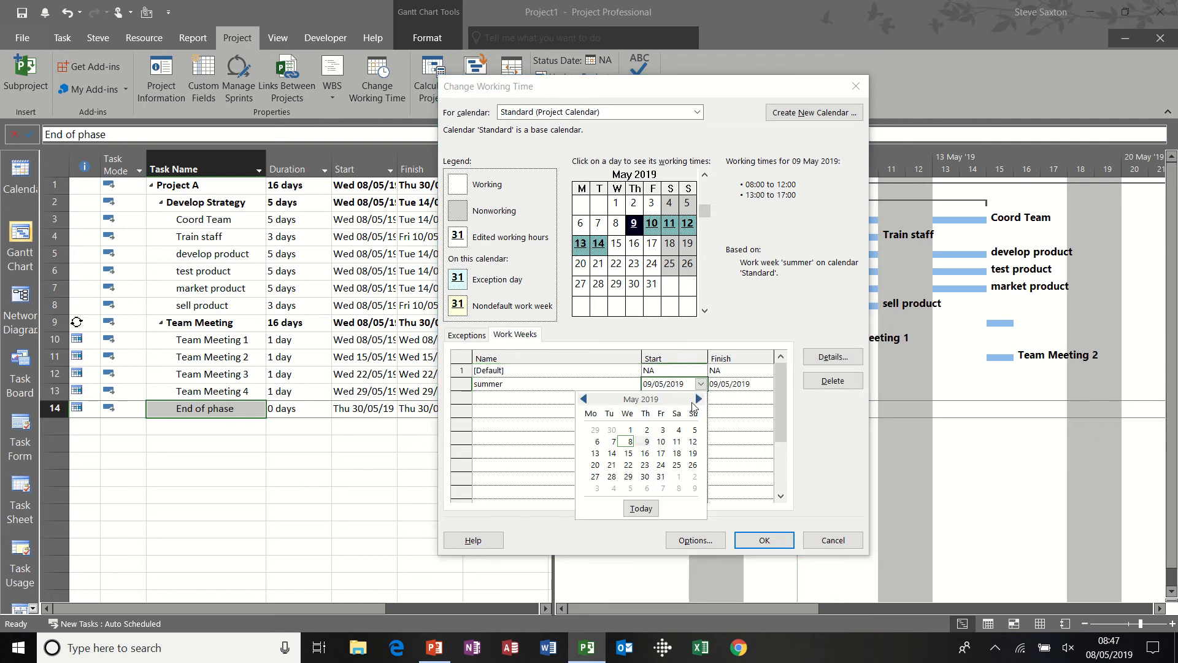
left_click(699, 399)
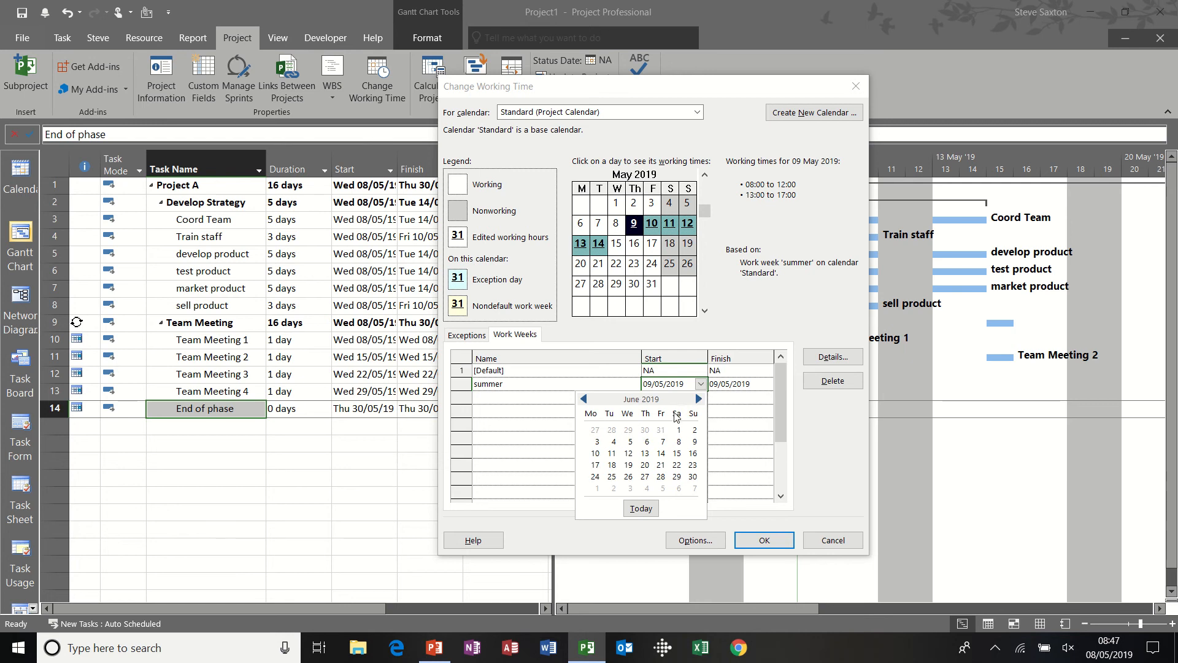
left_click(699, 399)
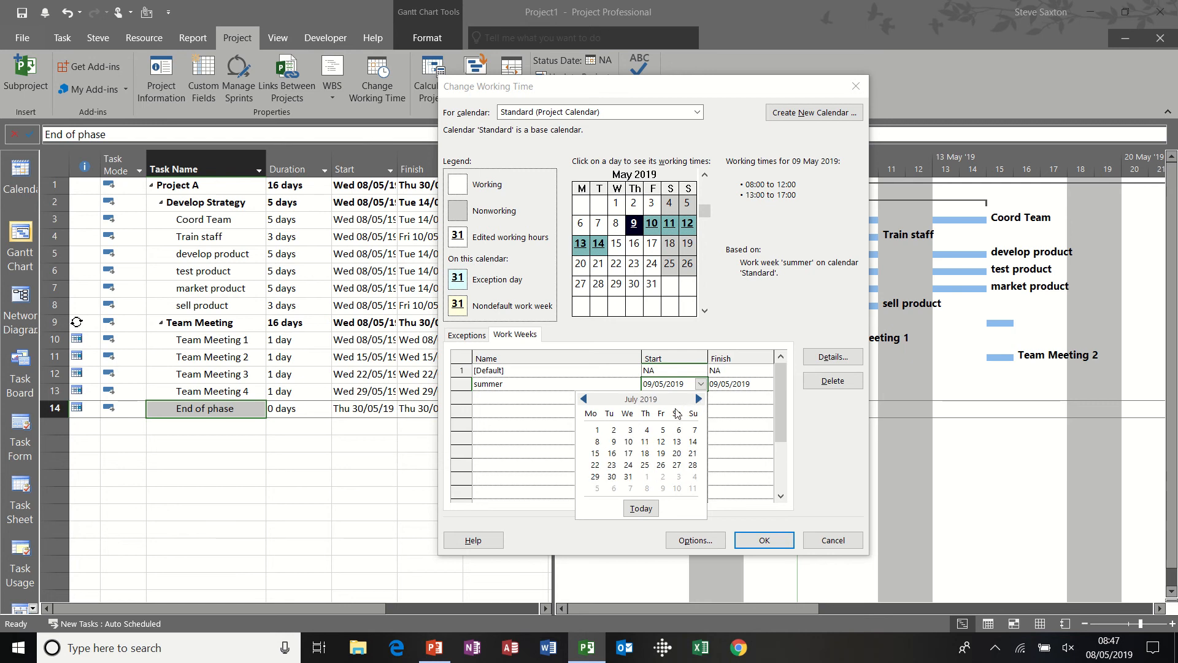
left_click(597, 430)
left_click(740, 389)
left_click(765, 385)
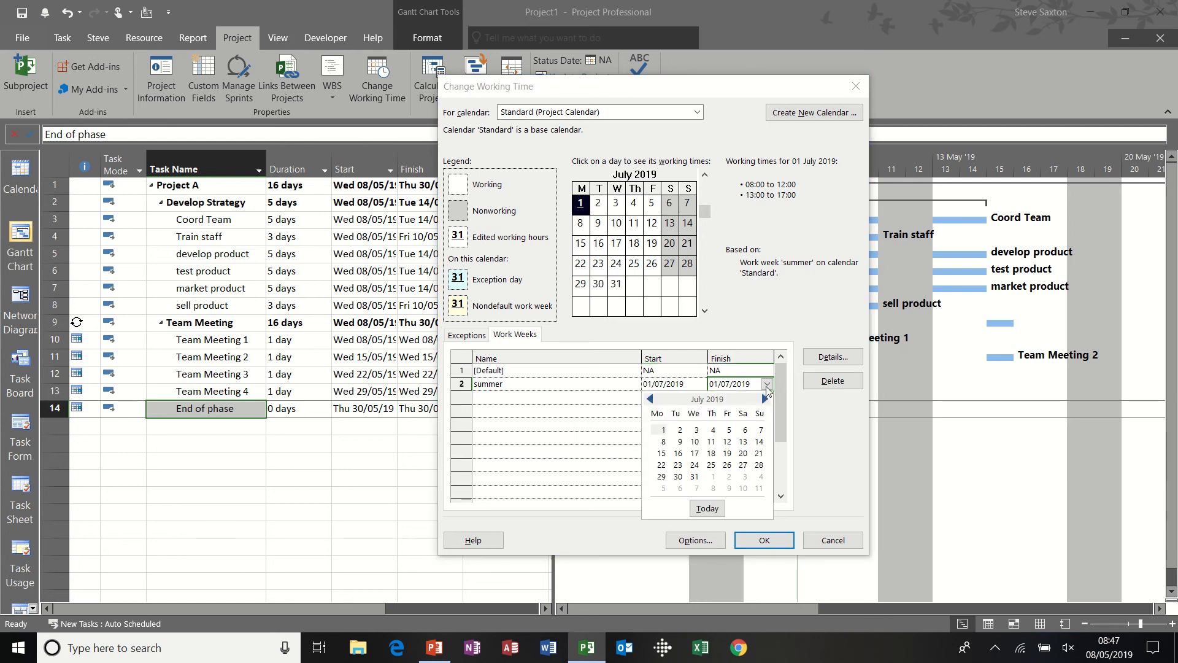
left_click(765, 399)
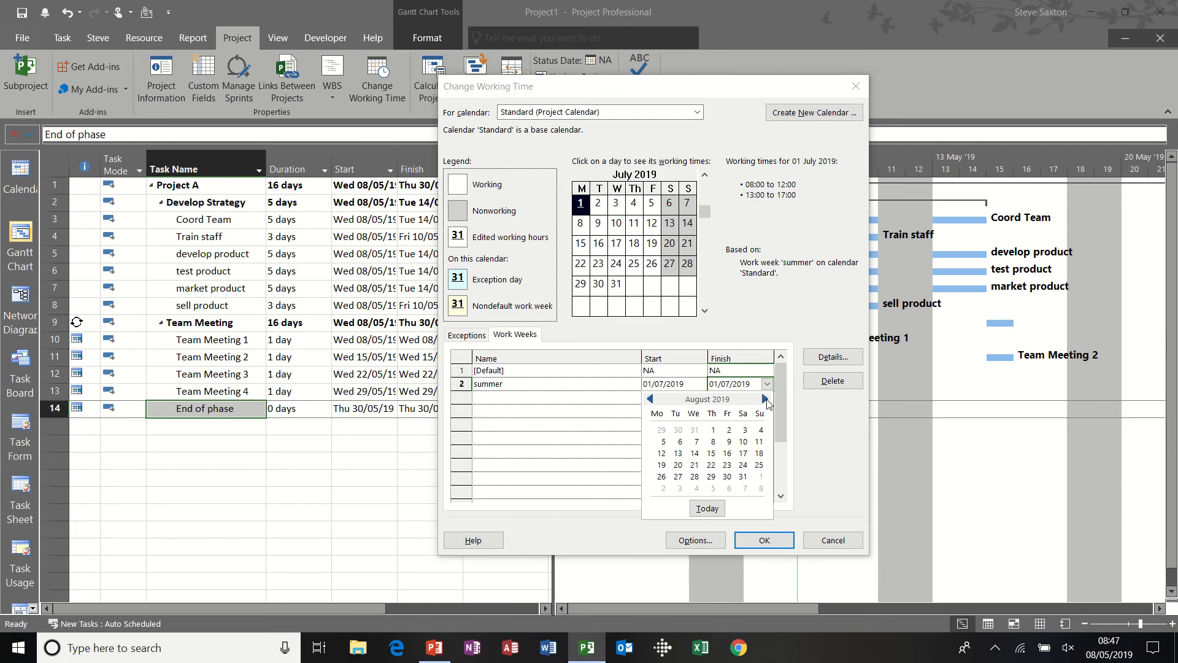
left_click(765, 400)
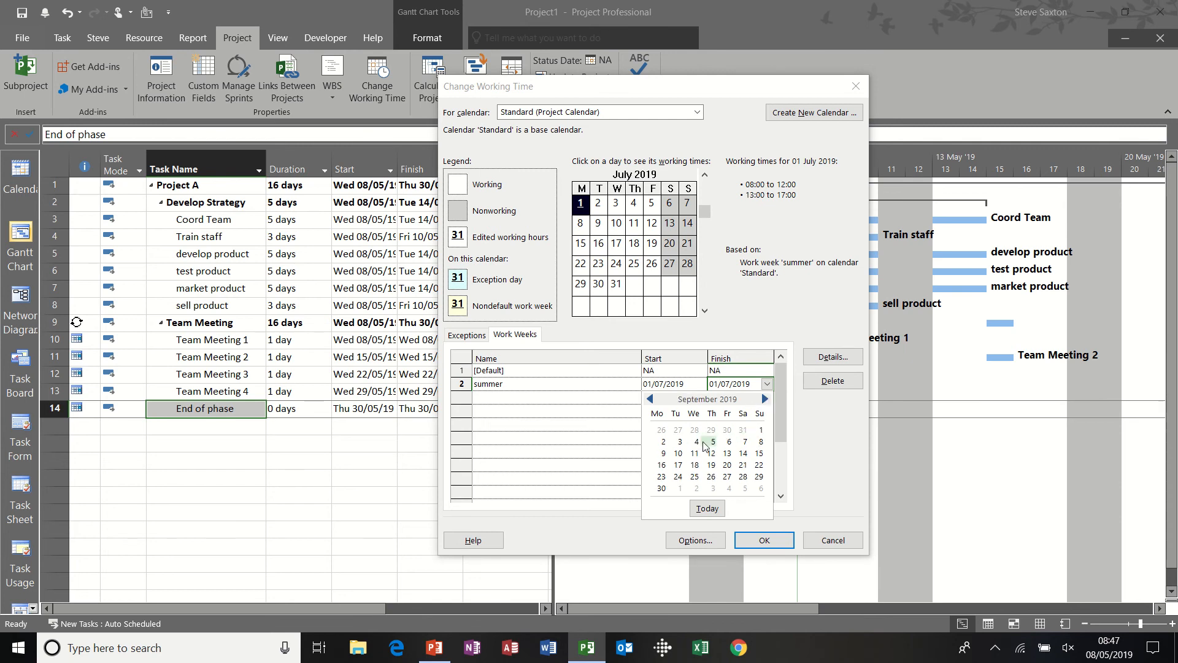
left_click(663, 441)
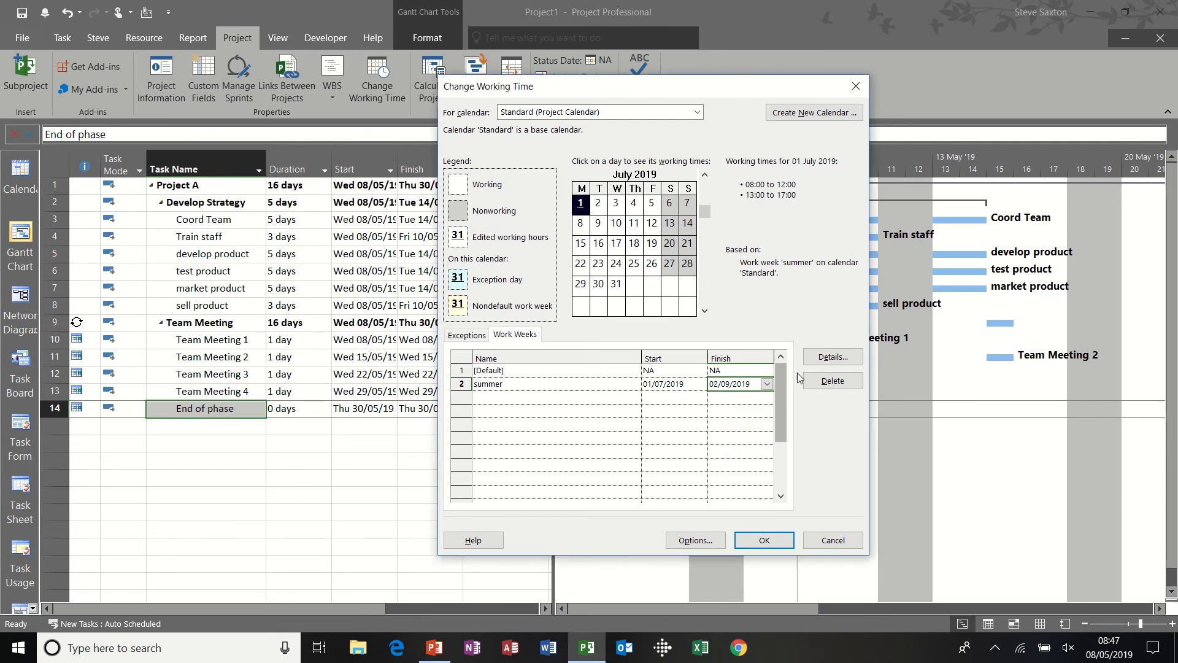
- Set Monday to Friday of the summer work week to a single specific working period from 08:00 to 13:00
left_click(830, 357)
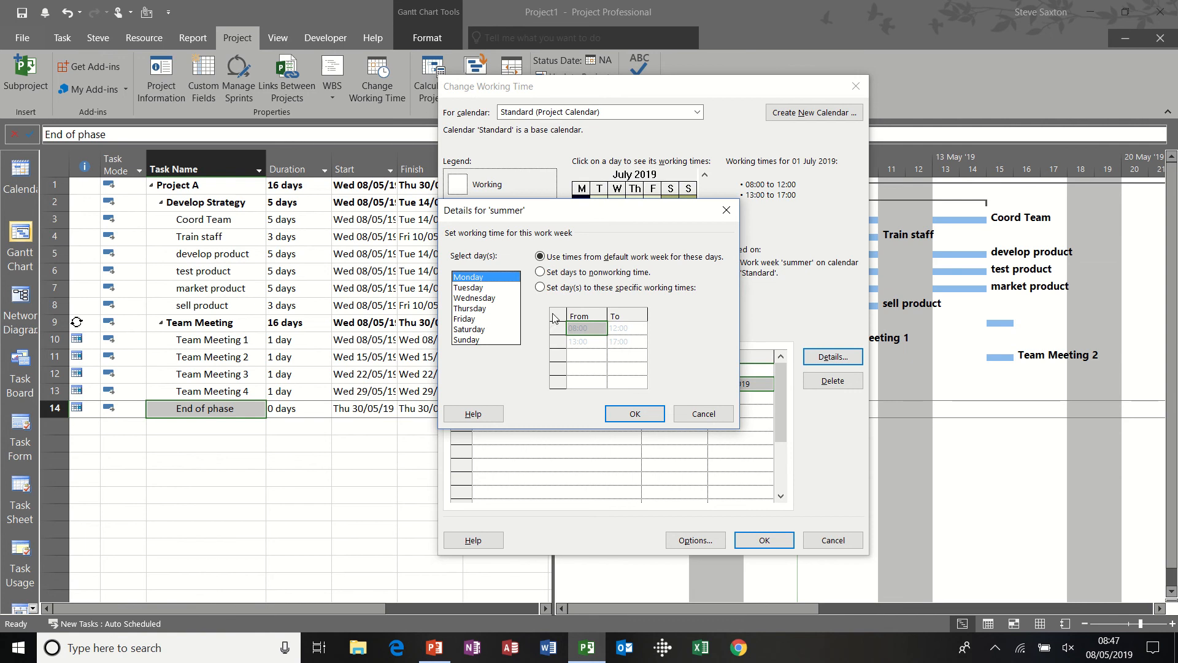
left_click_drag(494, 282, 494, 315)
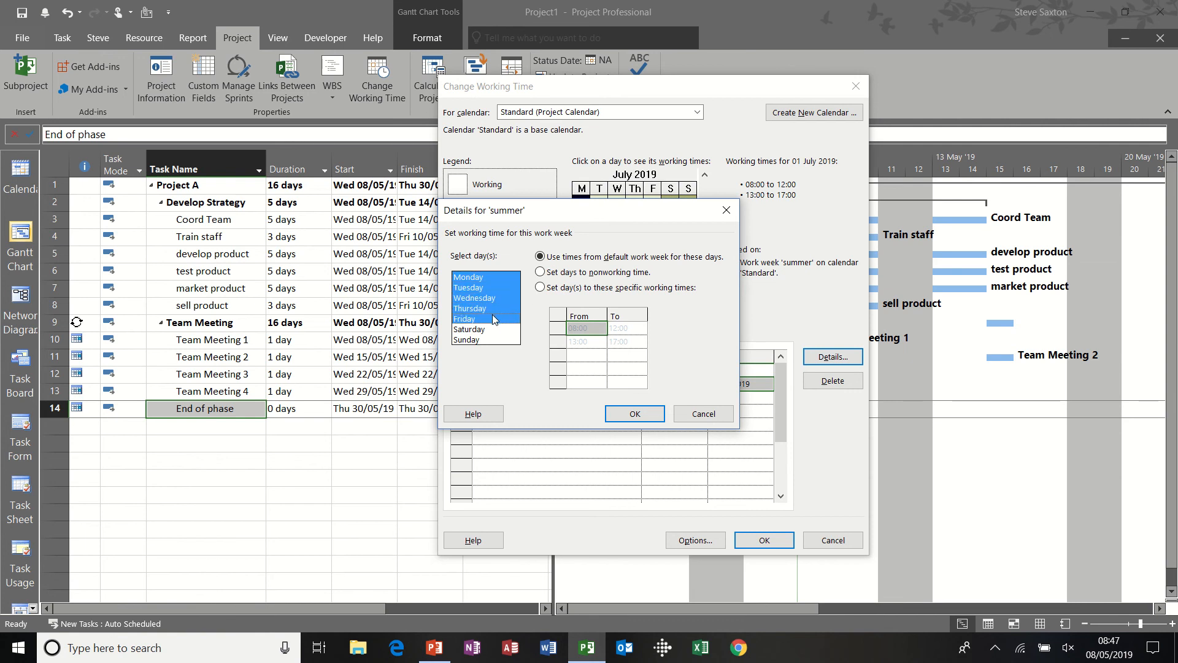
left_click(541, 287)
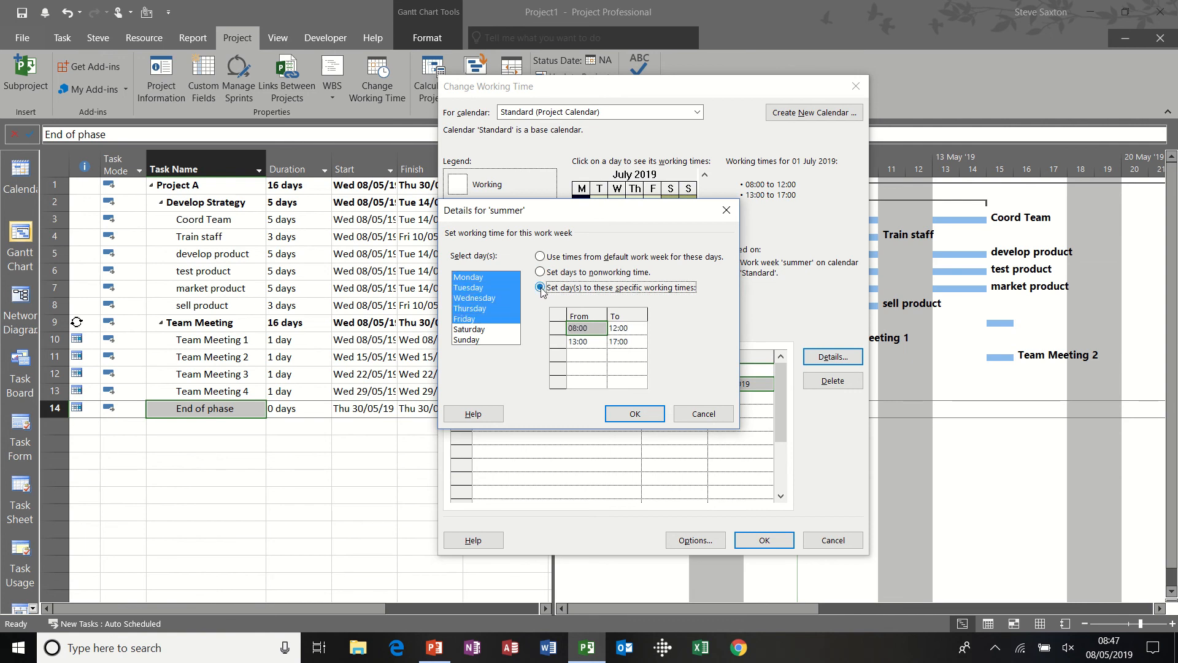
left_click(557, 343)
key("Delete")
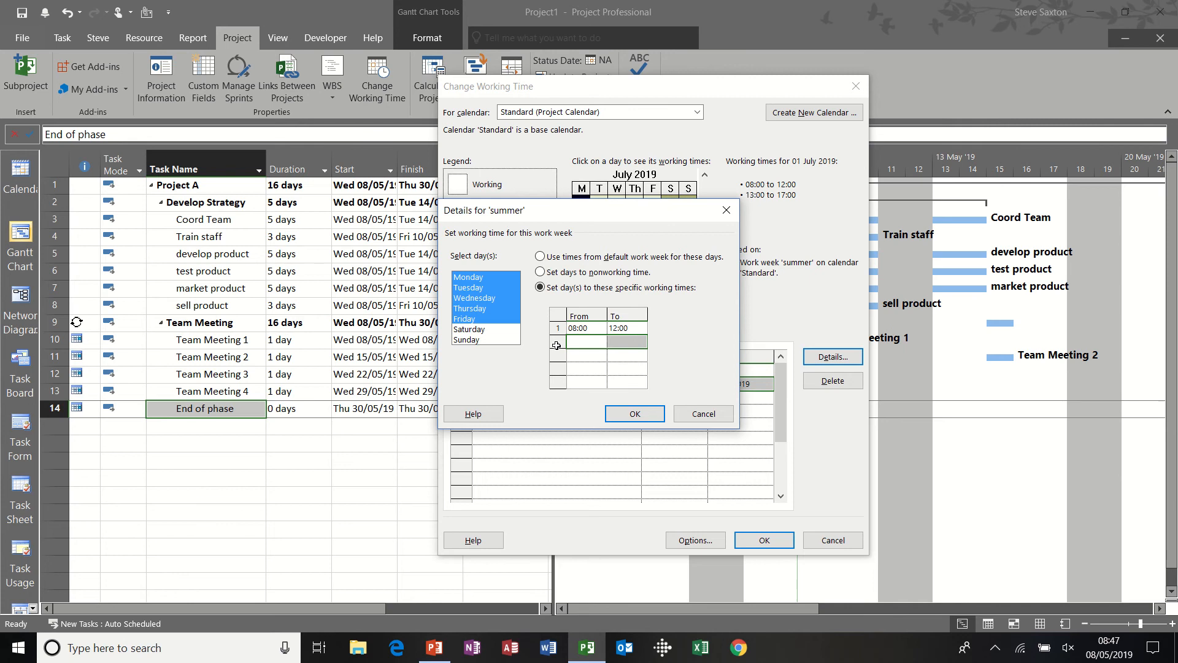
left_click(619, 329)
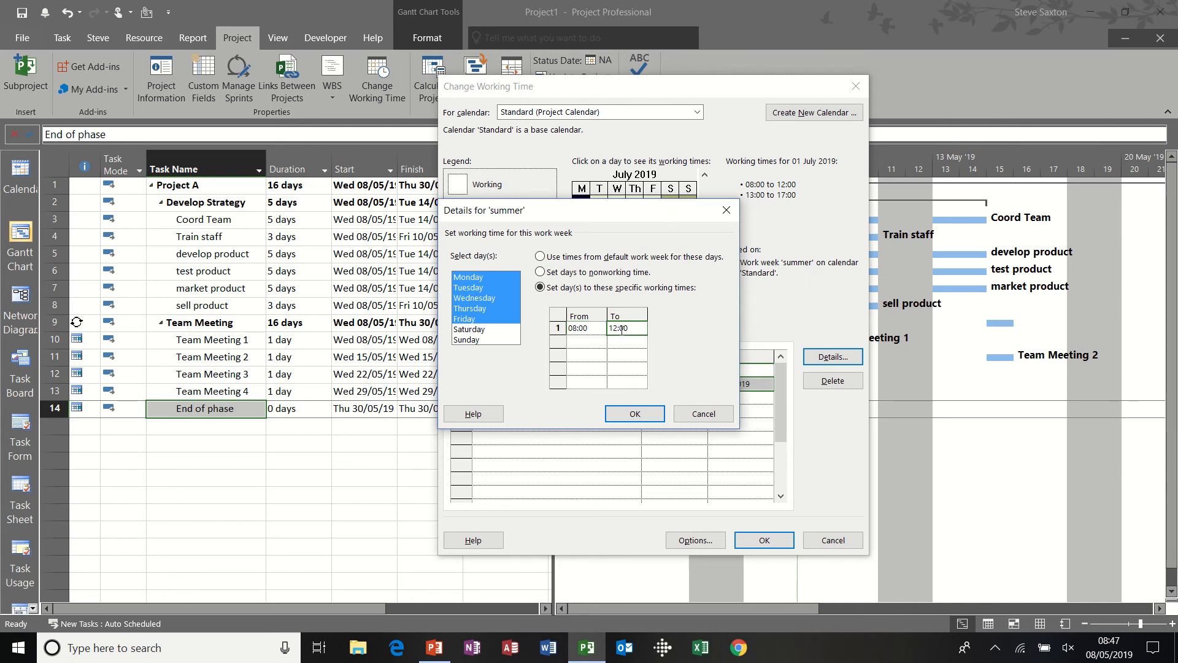
type("1")
left_click(595, 342)
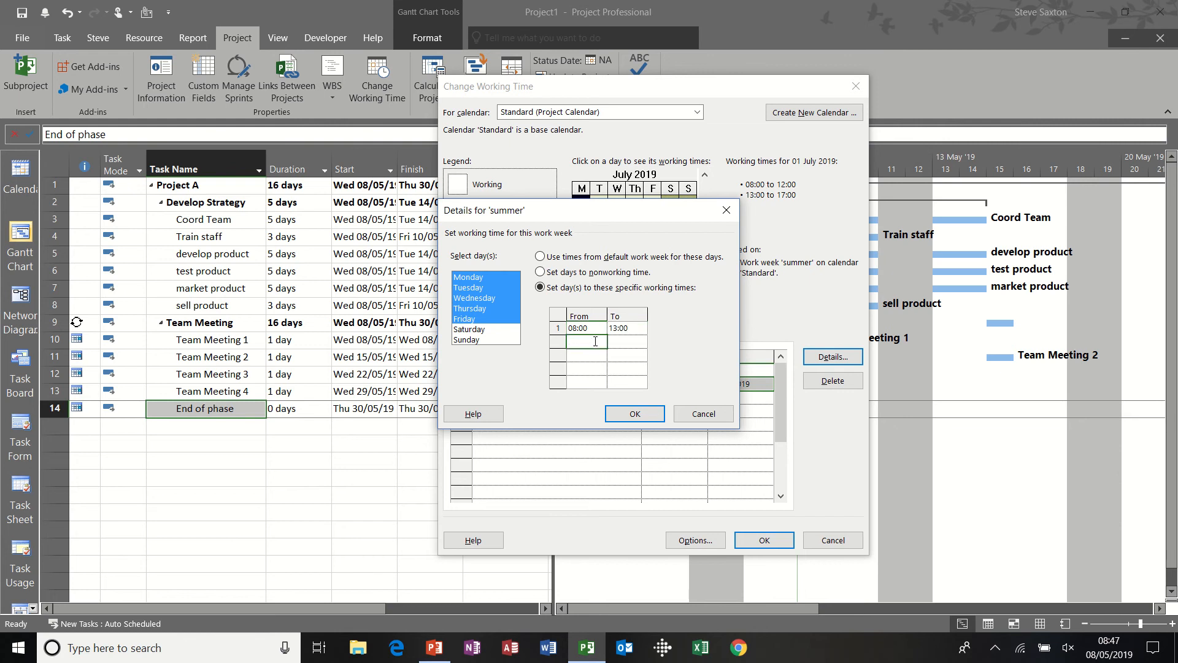
left_click(631, 413)
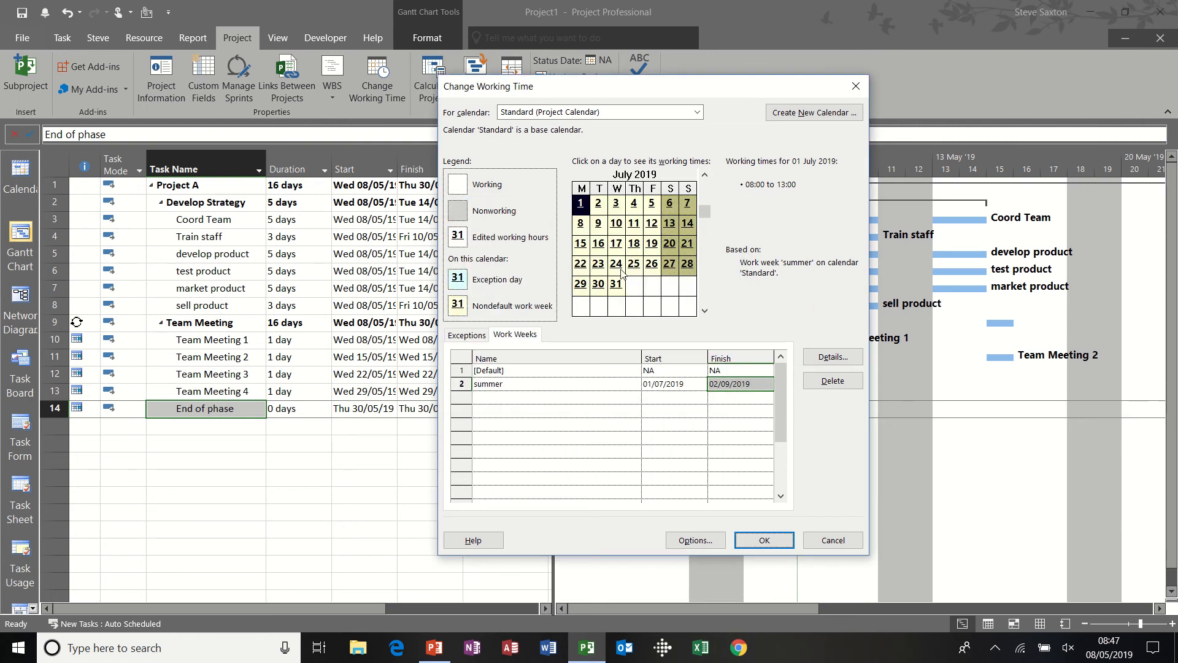
- Check the working times of days in June and July 2019, and apply the calendar changes to the project
left_click(628, 228)
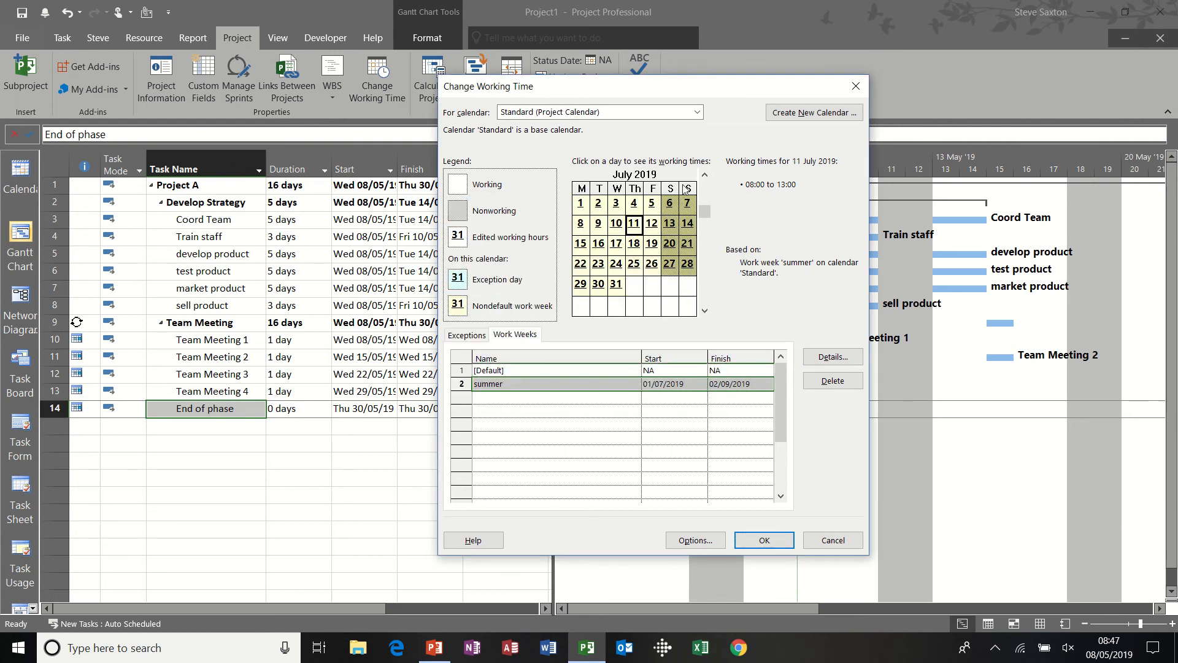
left_click(705, 175)
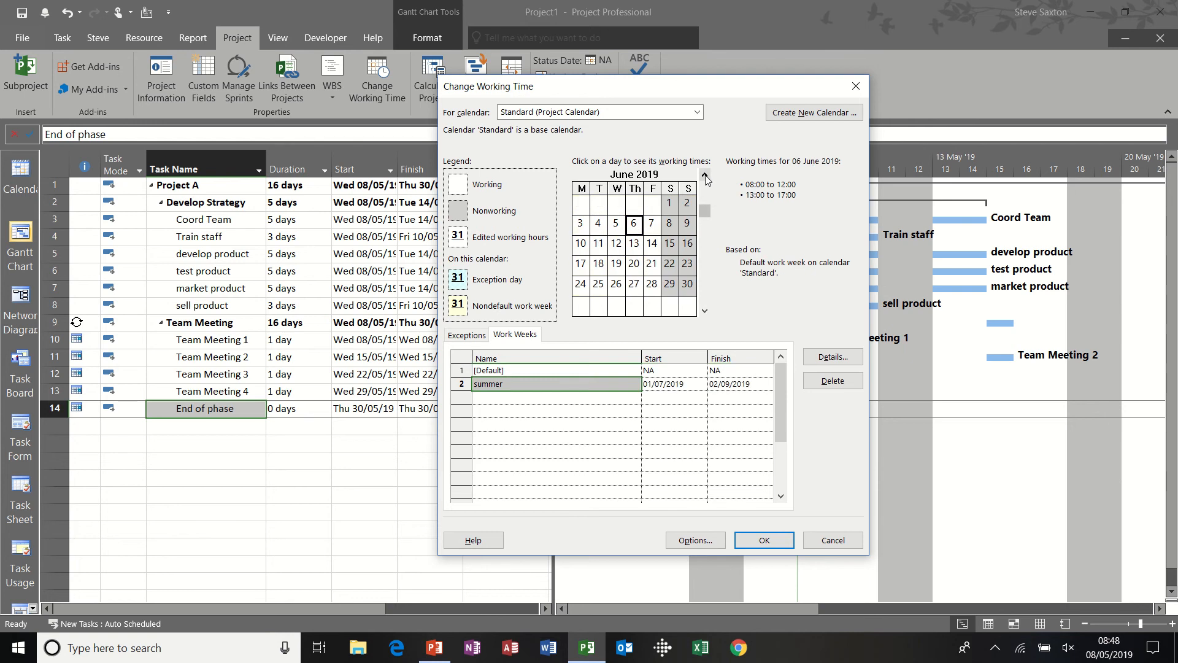
left_click(704, 311)
left_click(624, 243)
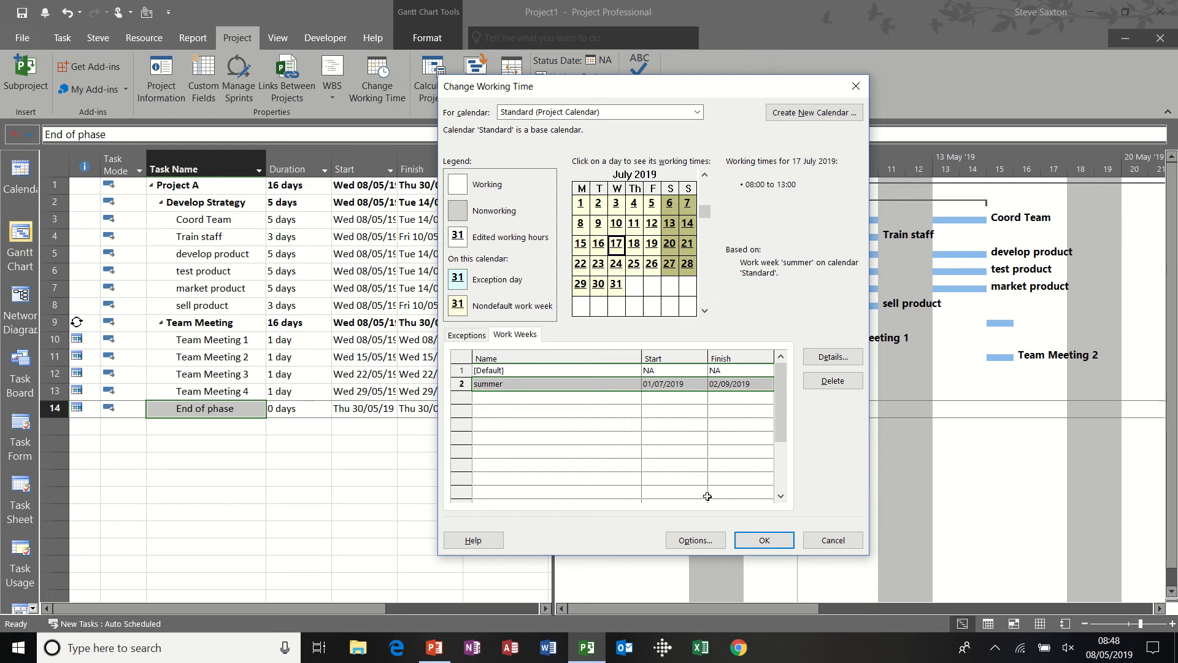
left_click(765, 541)
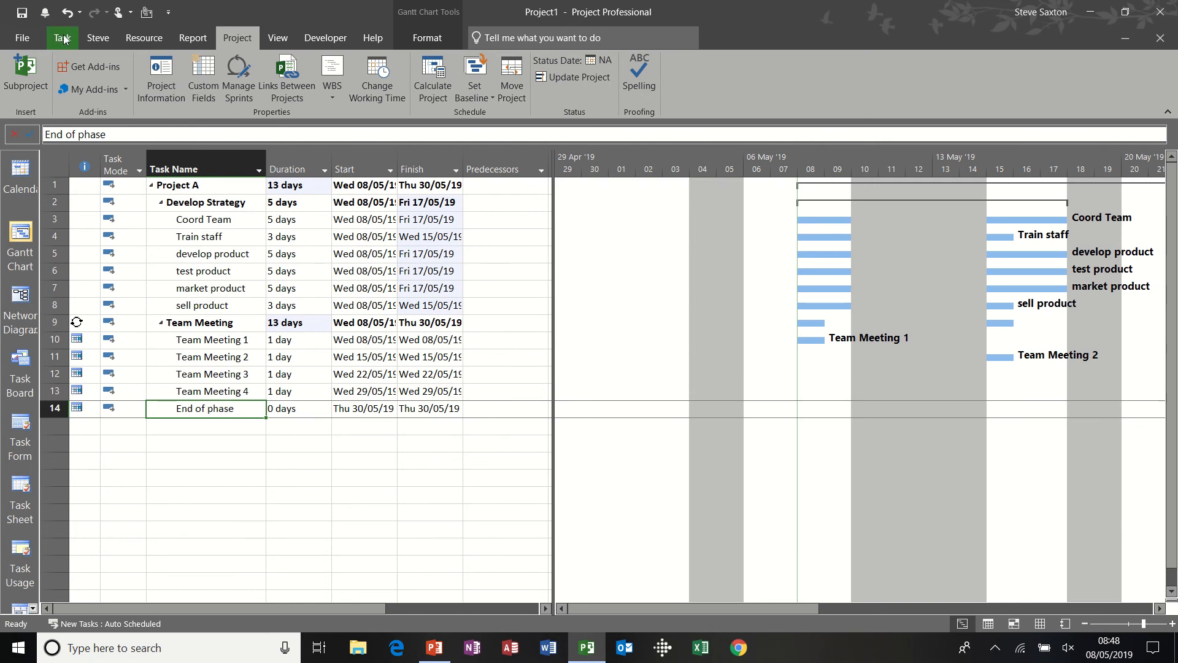
key("alt+h")
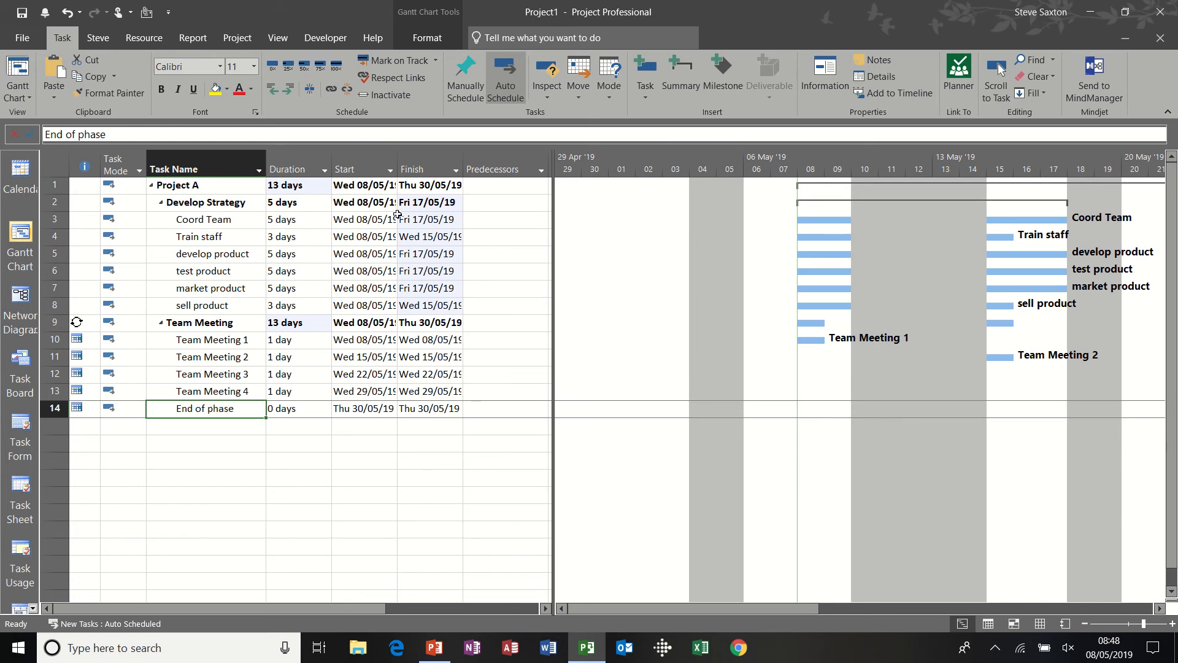
key("alt+w")
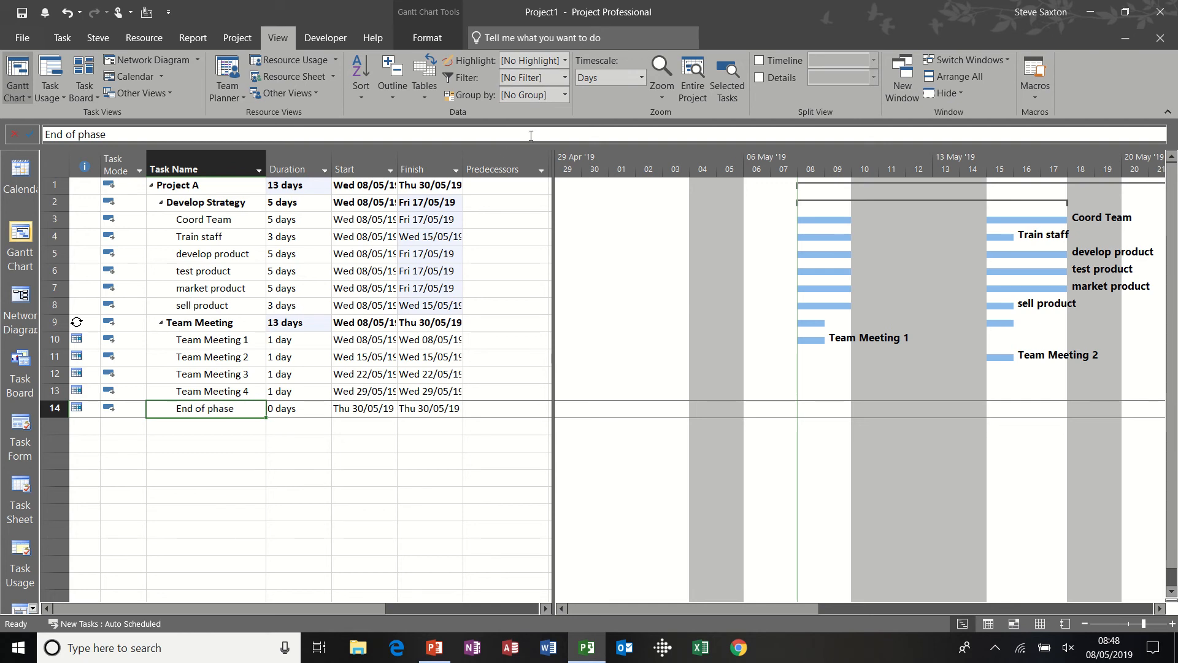
- Highlight the Active Tasks, Critical tasks and Milestones in turn in the Gantt table, and remove the highlight
left_click(565, 59)
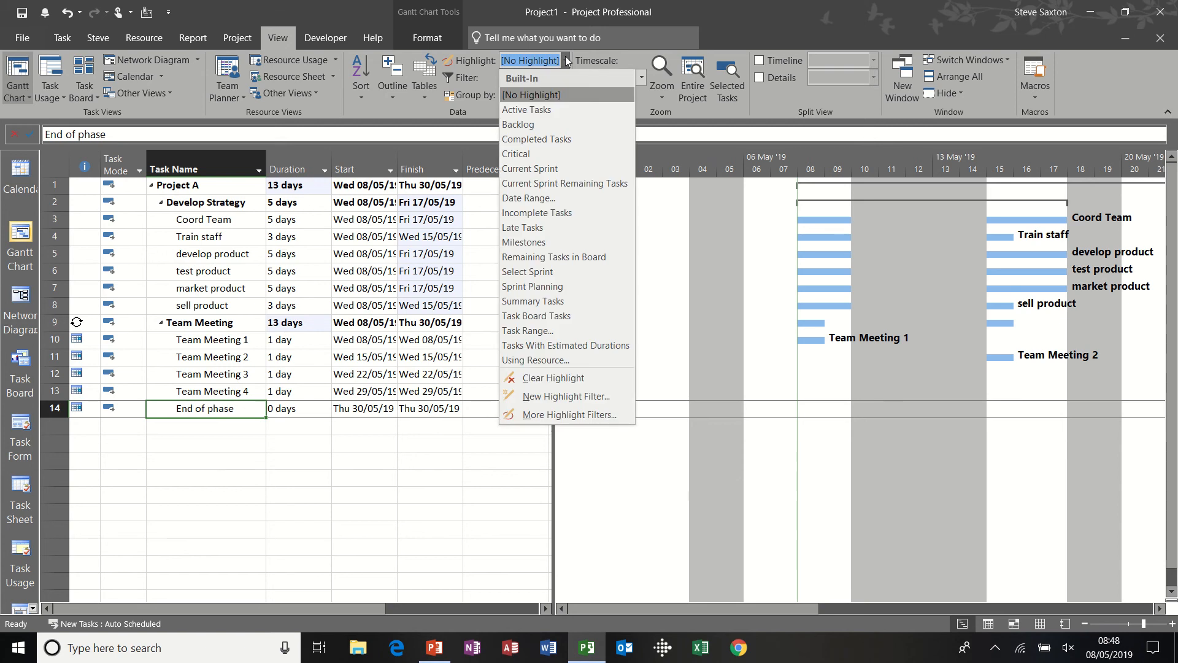
key("Escape")
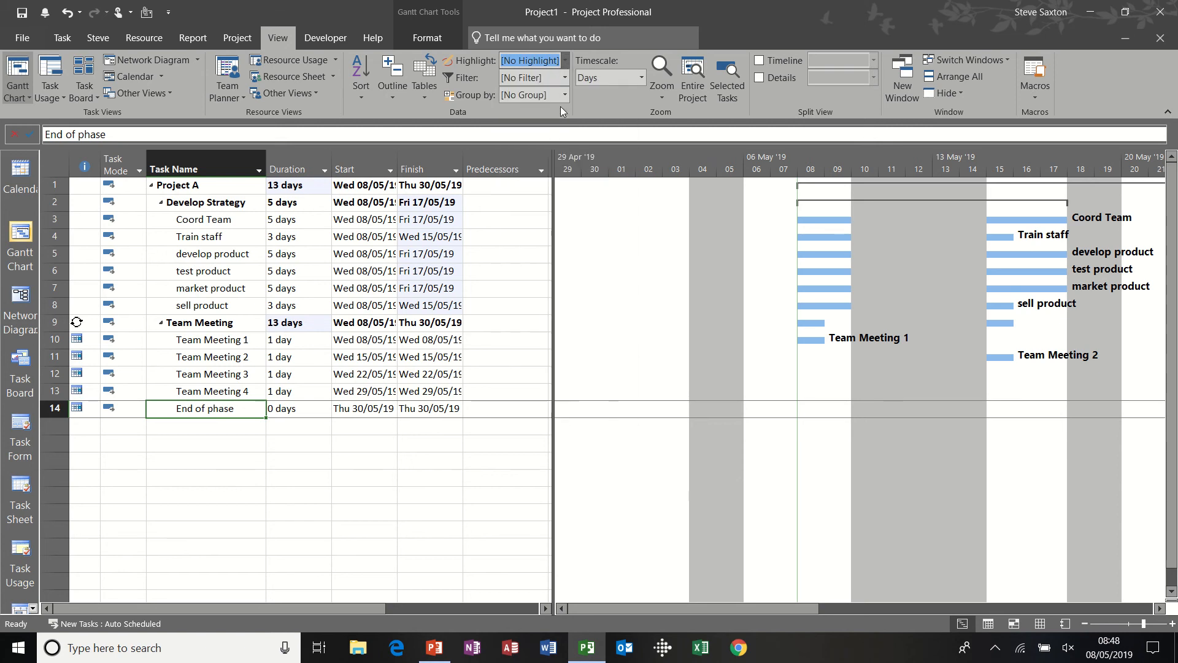
key("Down")
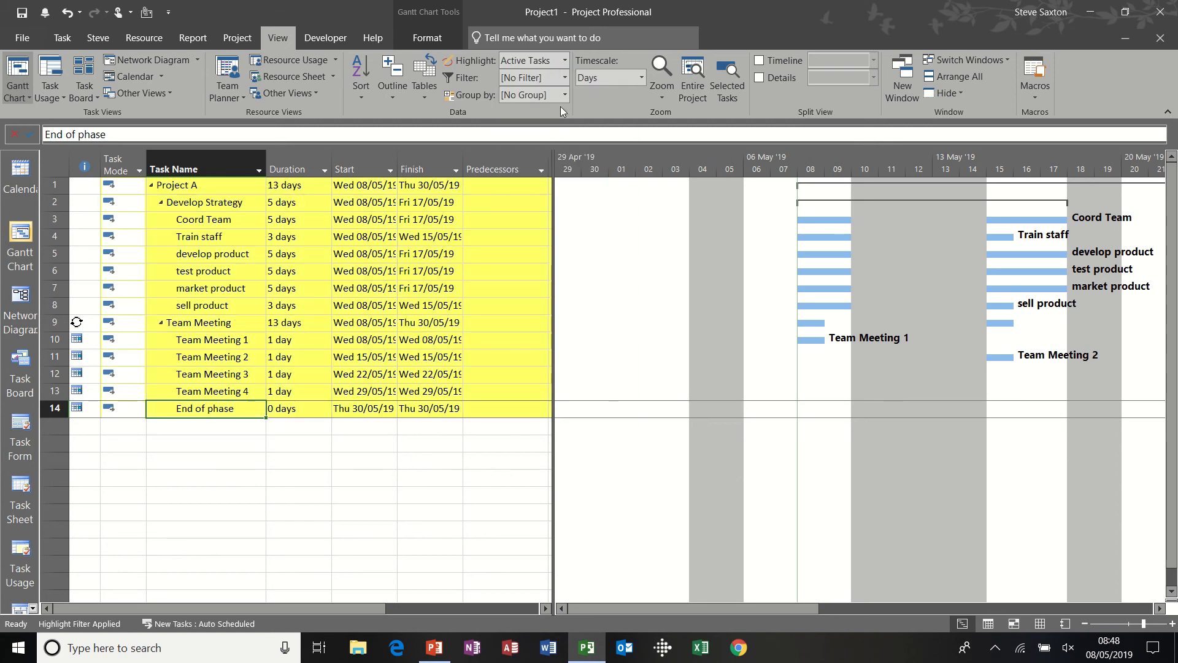
left_click(566, 59)
left_click(561, 146)
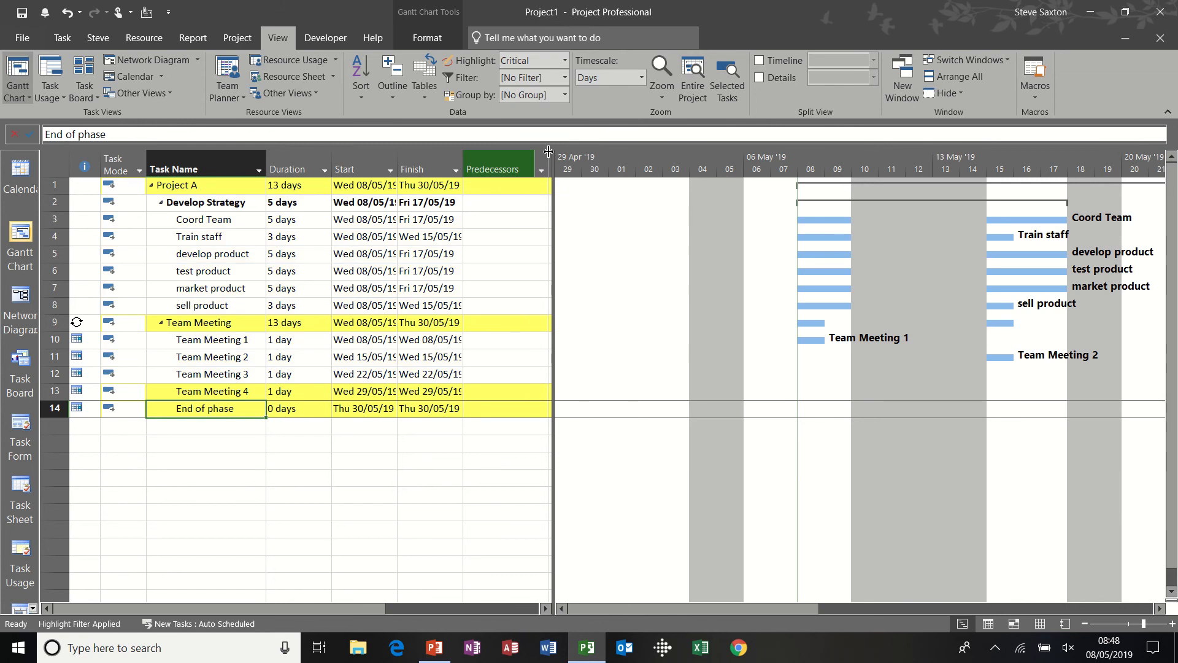
left_click(564, 61)
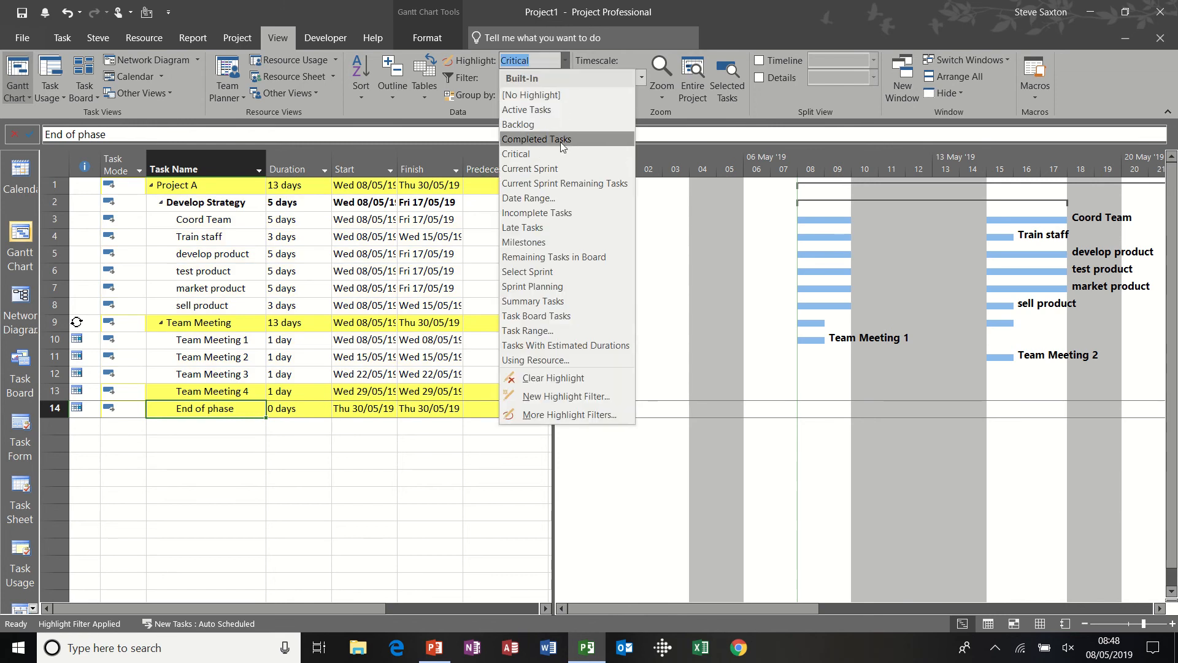
left_click(553, 242)
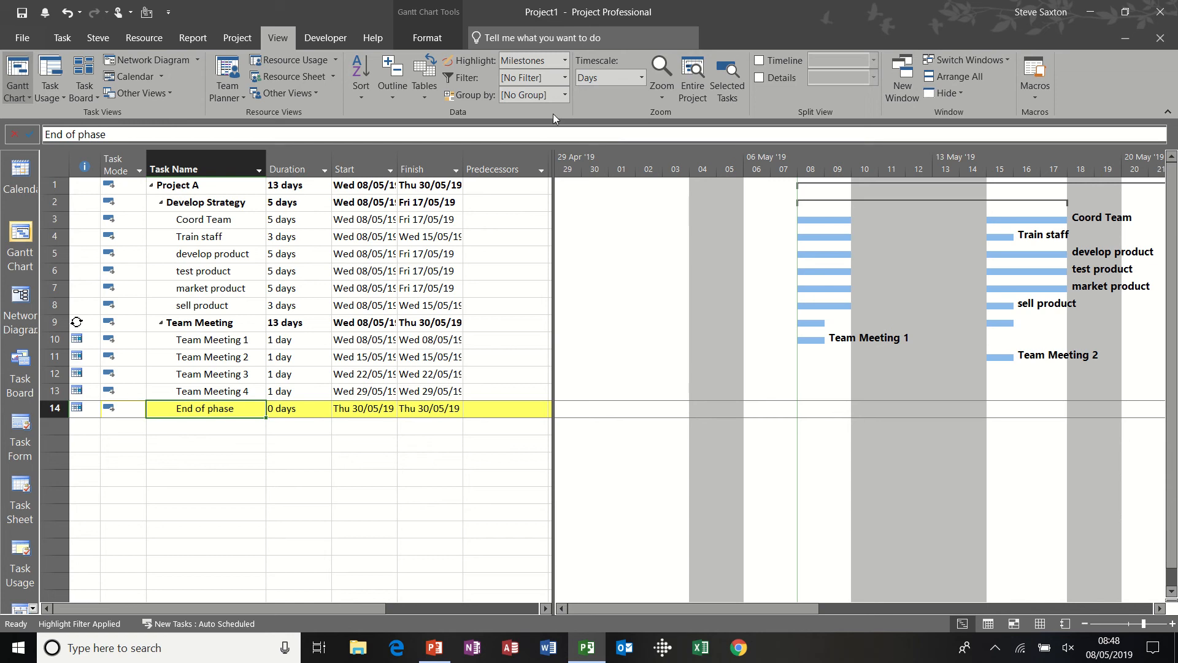
left_click(568, 62)
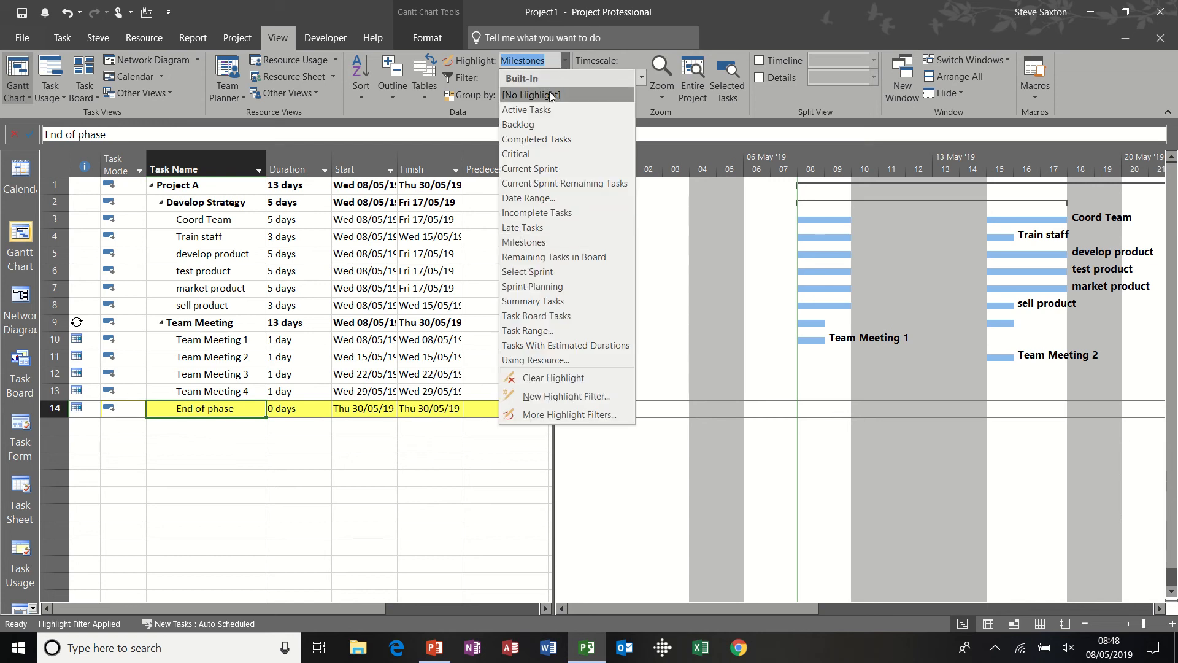
left_click(551, 94)
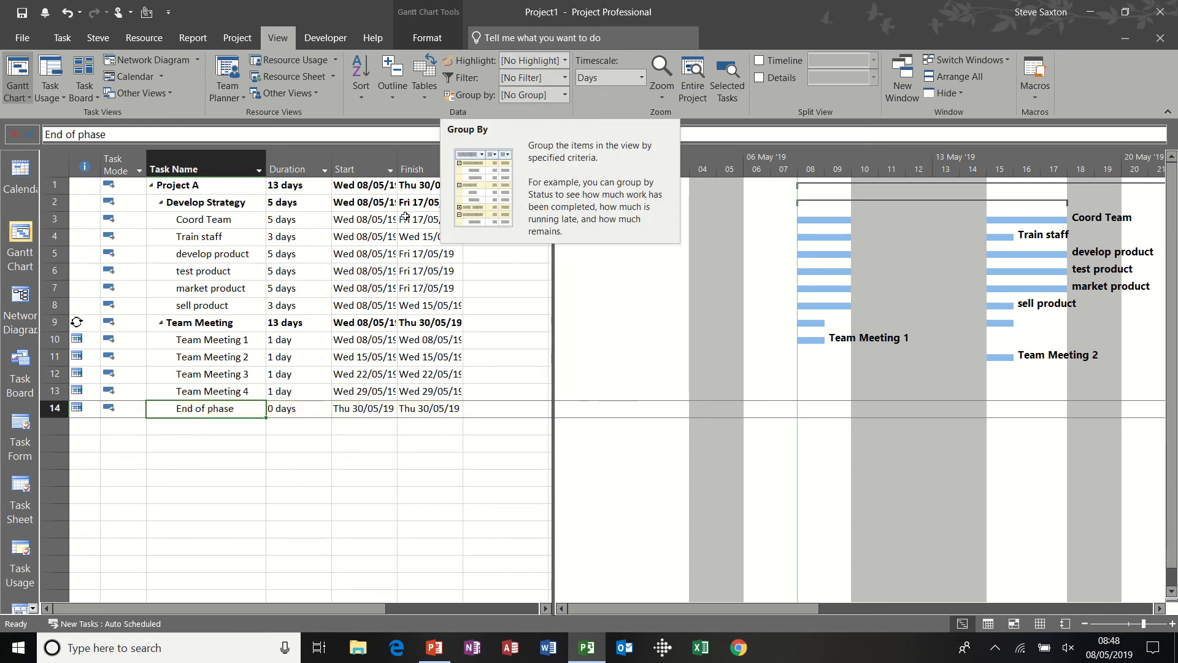
left_click(322, 272)
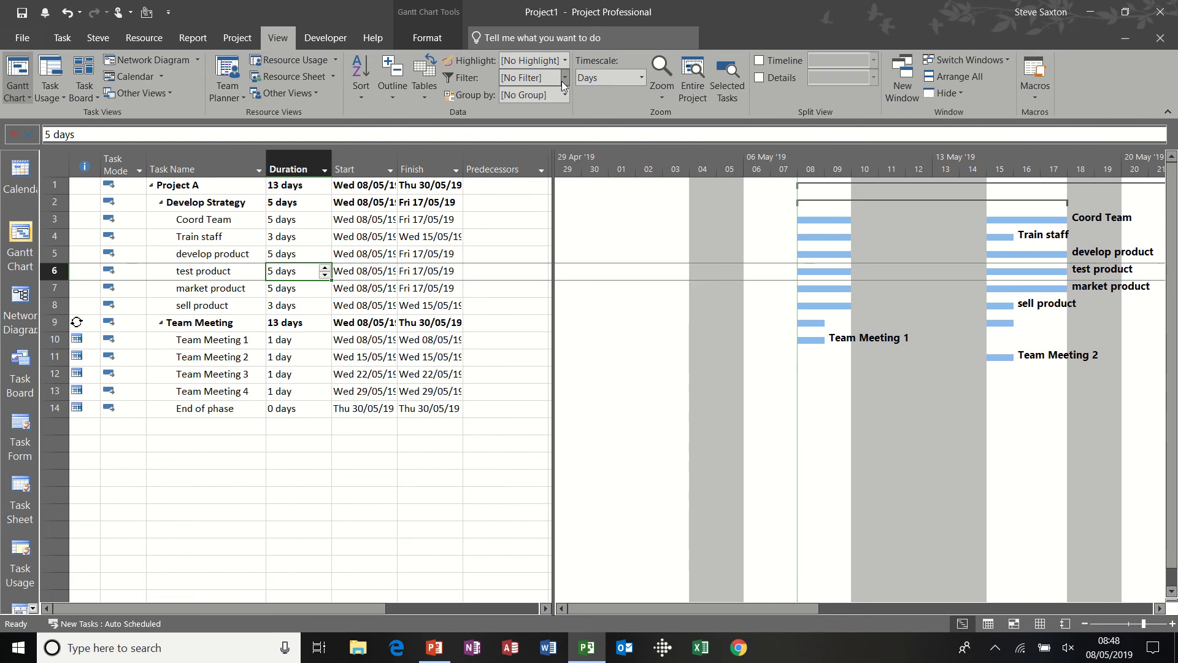
left_click(569, 61)
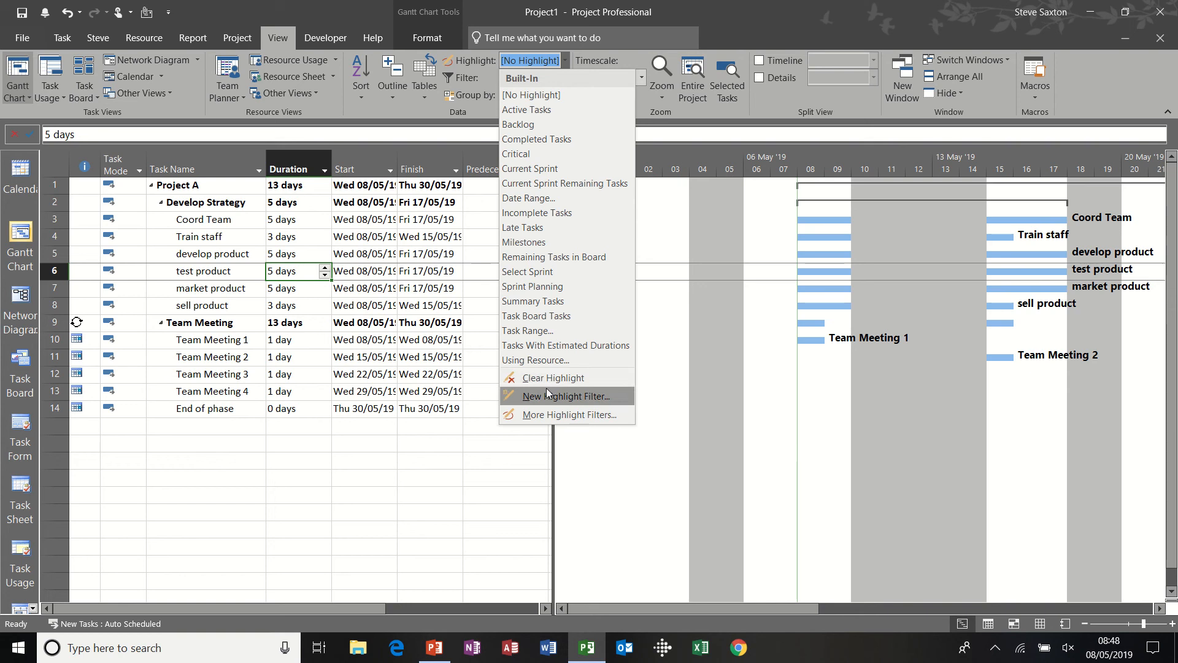
left_click(313, 239)
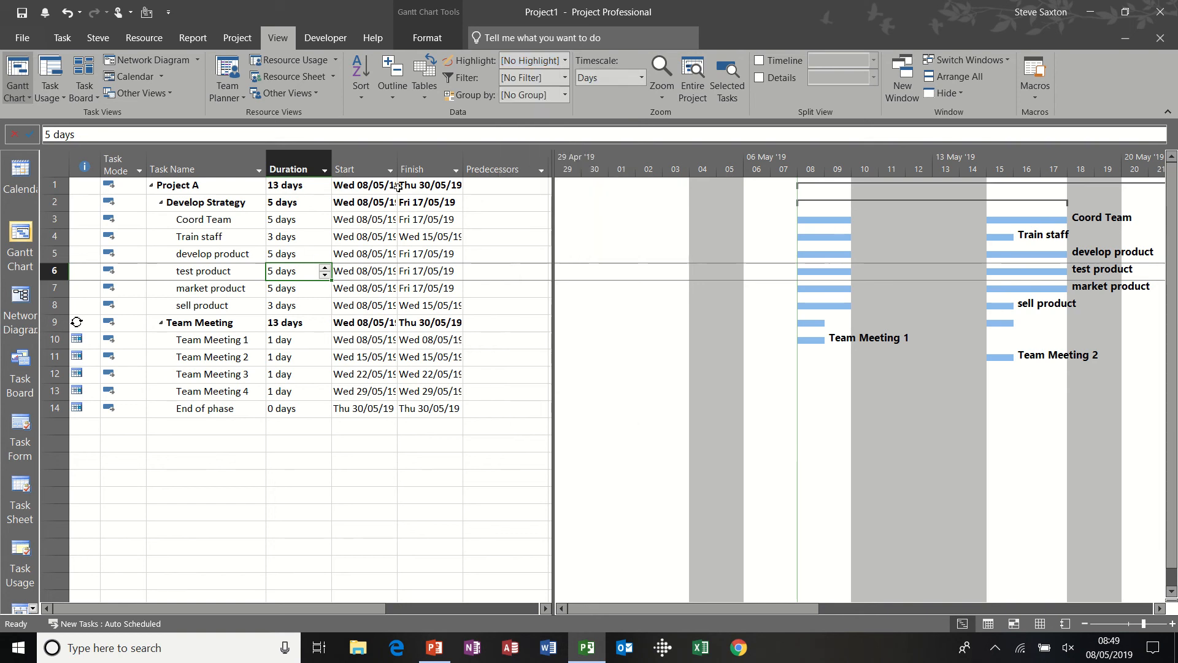
- Filter the task list by Active Tasks, Critical and Milestones in turn, and return it to No Filter
left_click(565, 78)
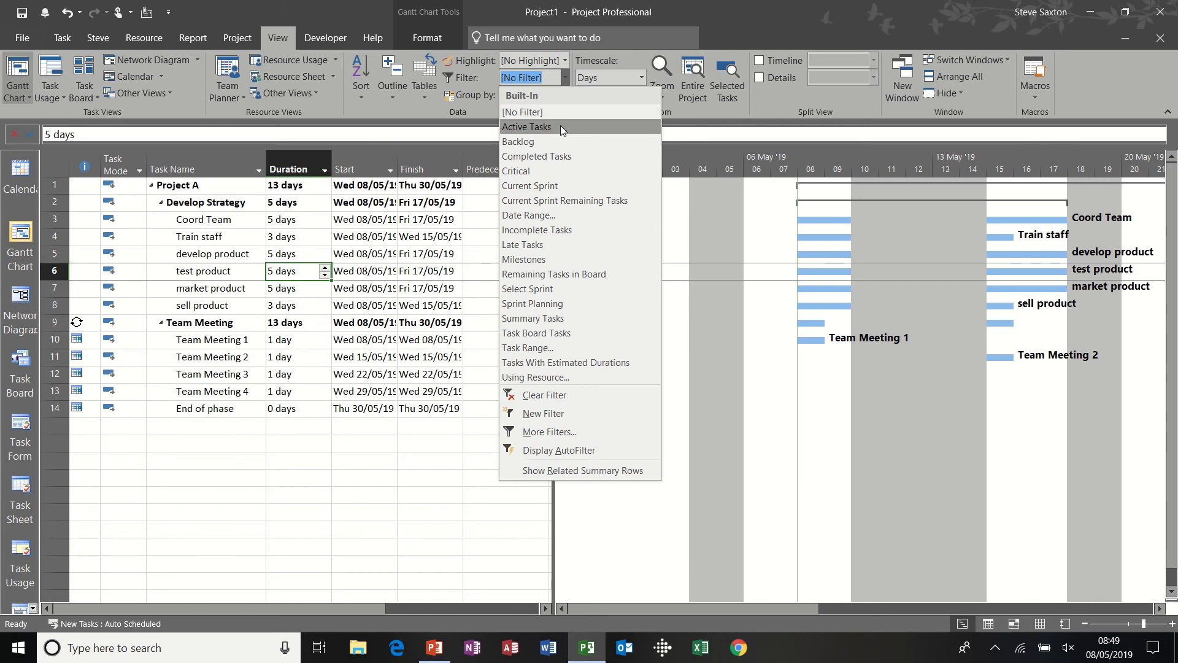
left_click(561, 127)
left_click(564, 79)
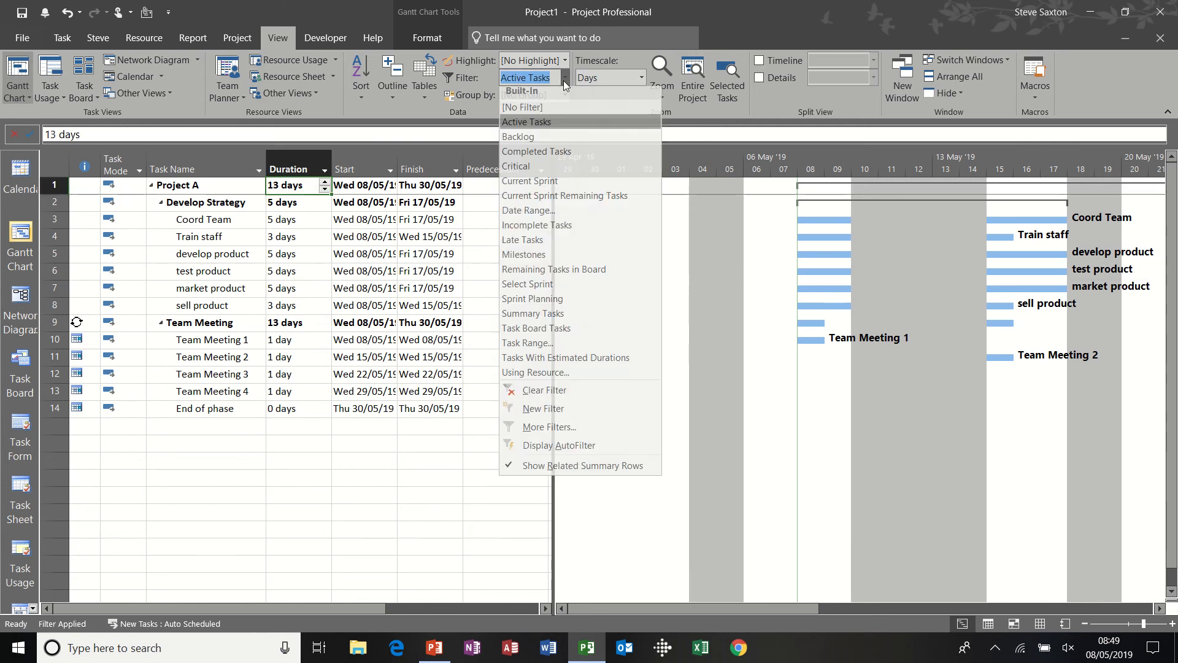
left_click(556, 168)
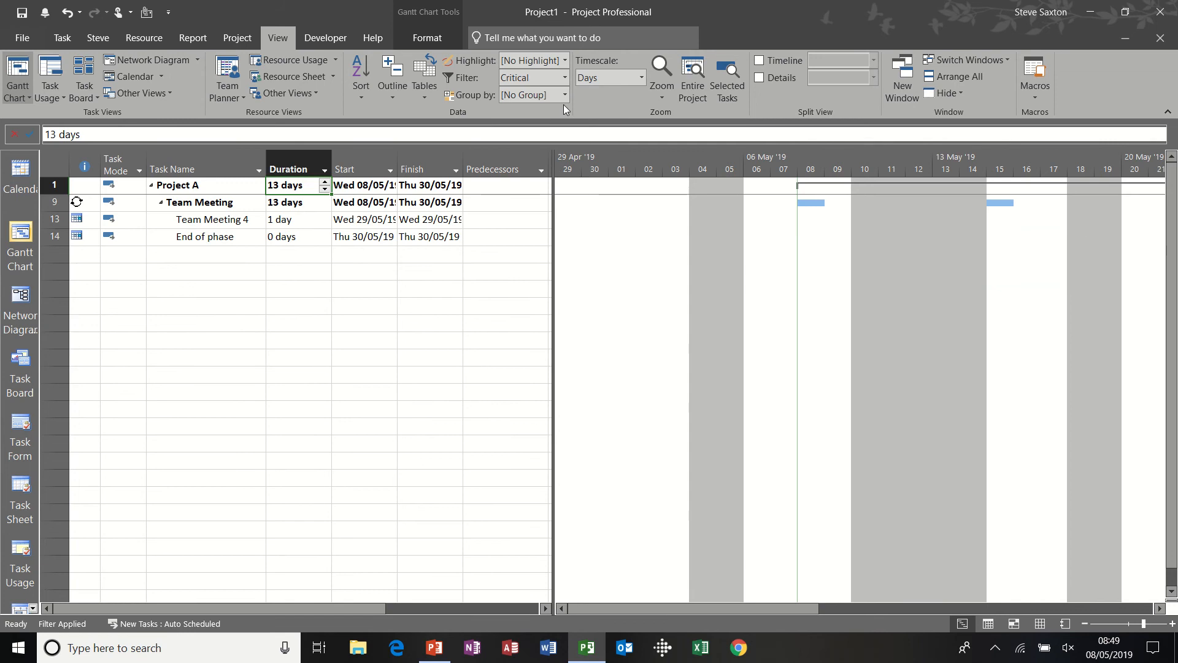
left_click(564, 77)
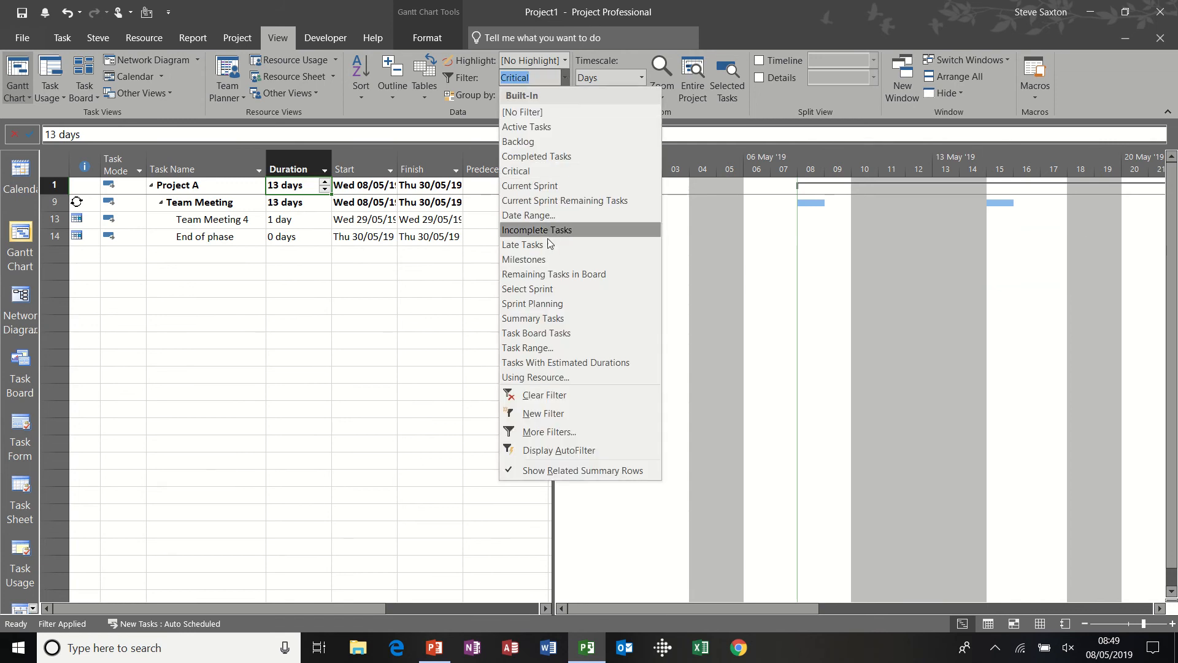
left_click(544, 258)
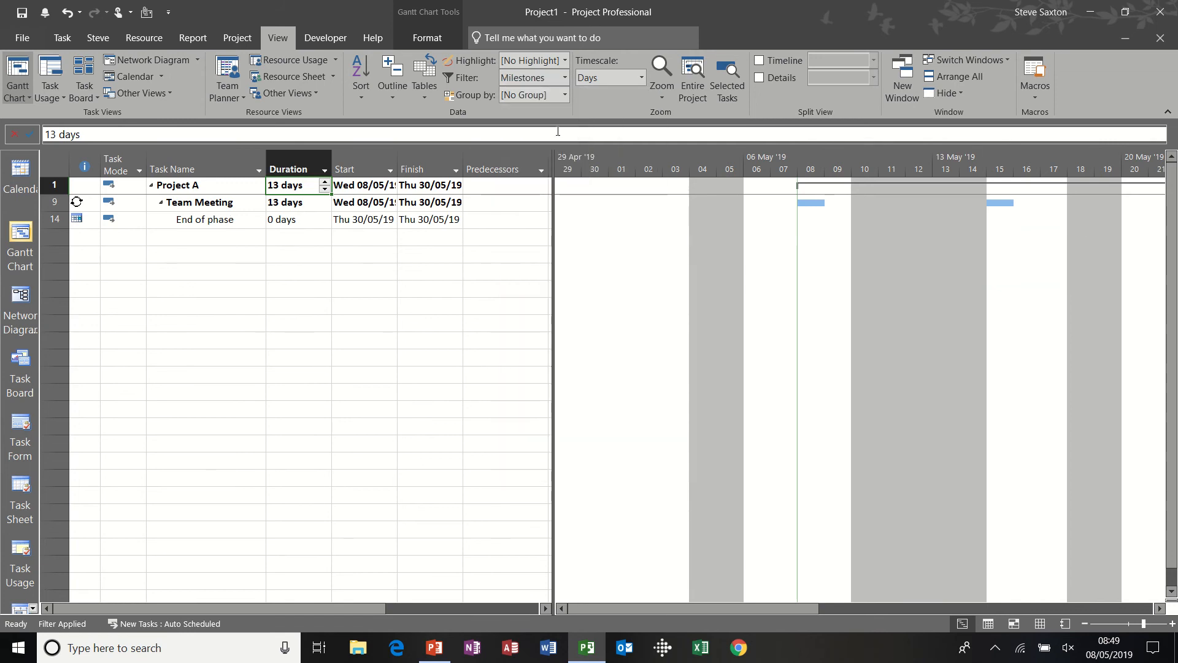
left_click(564, 82)
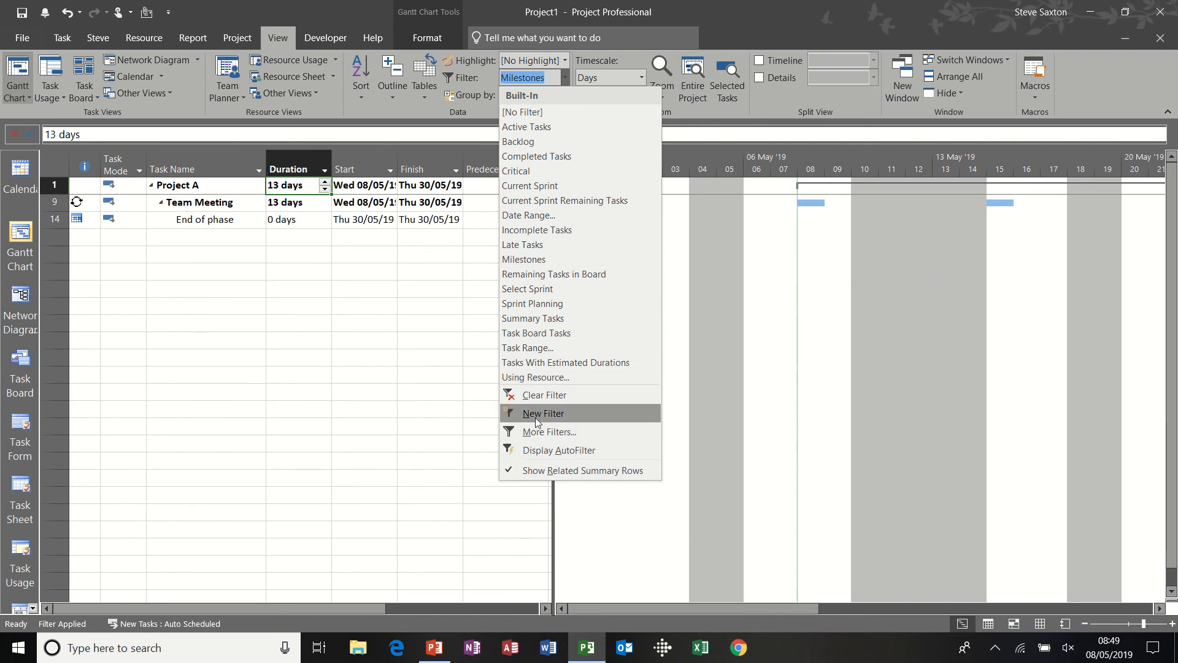
left_click(543, 113)
- Group the tasks by Critical and by Milestones in turn, and return them to No Group
left_click(565, 95)
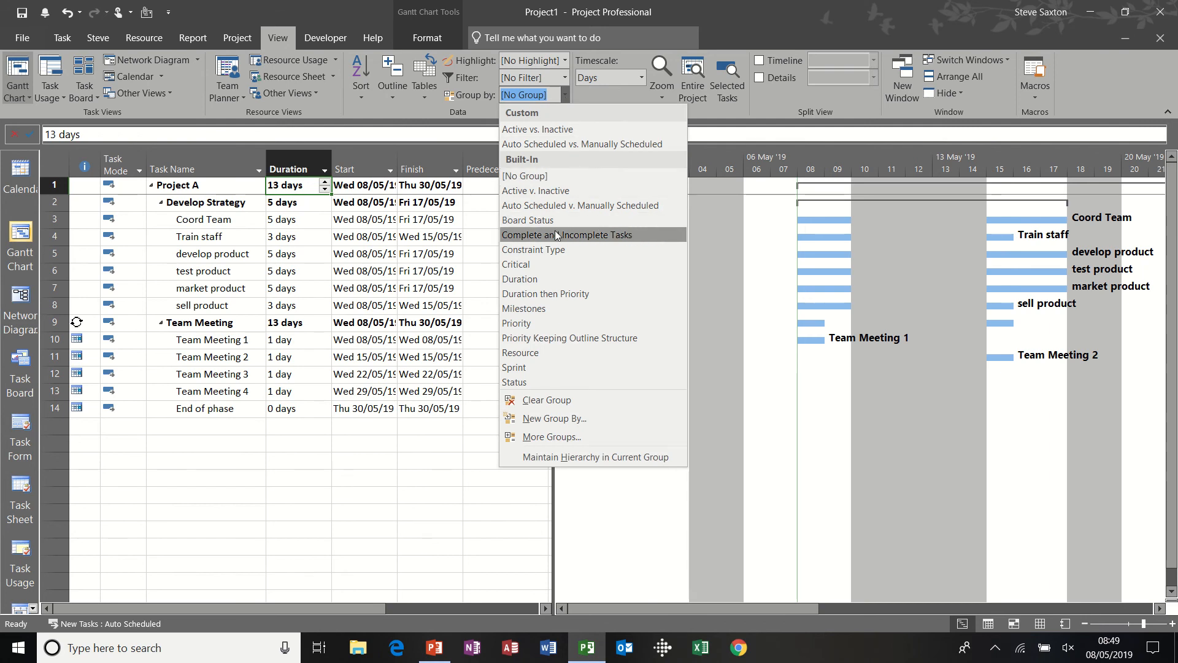
left_click(547, 264)
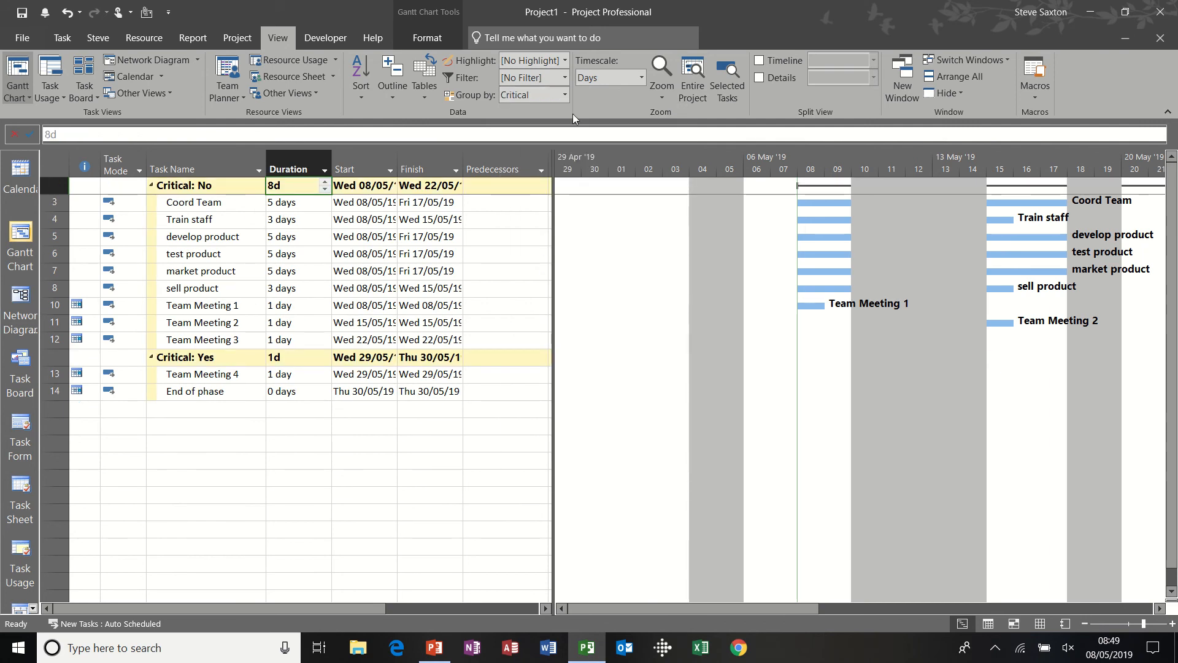
left_click(566, 96)
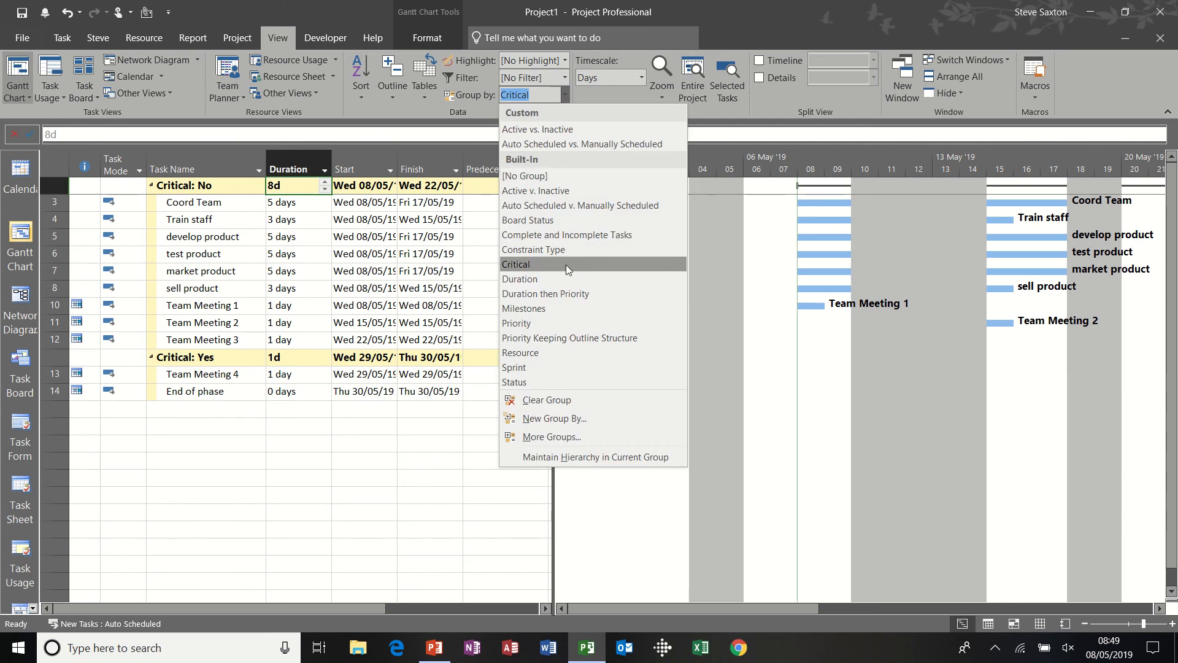
left_click(558, 309)
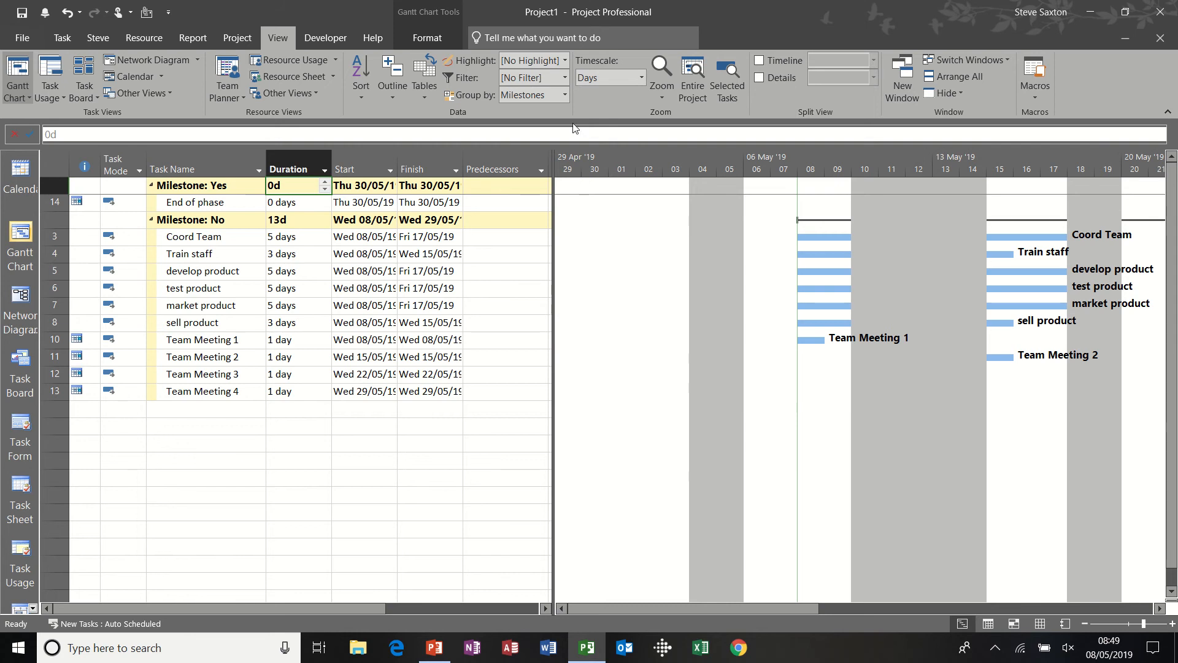
left_click(565, 96)
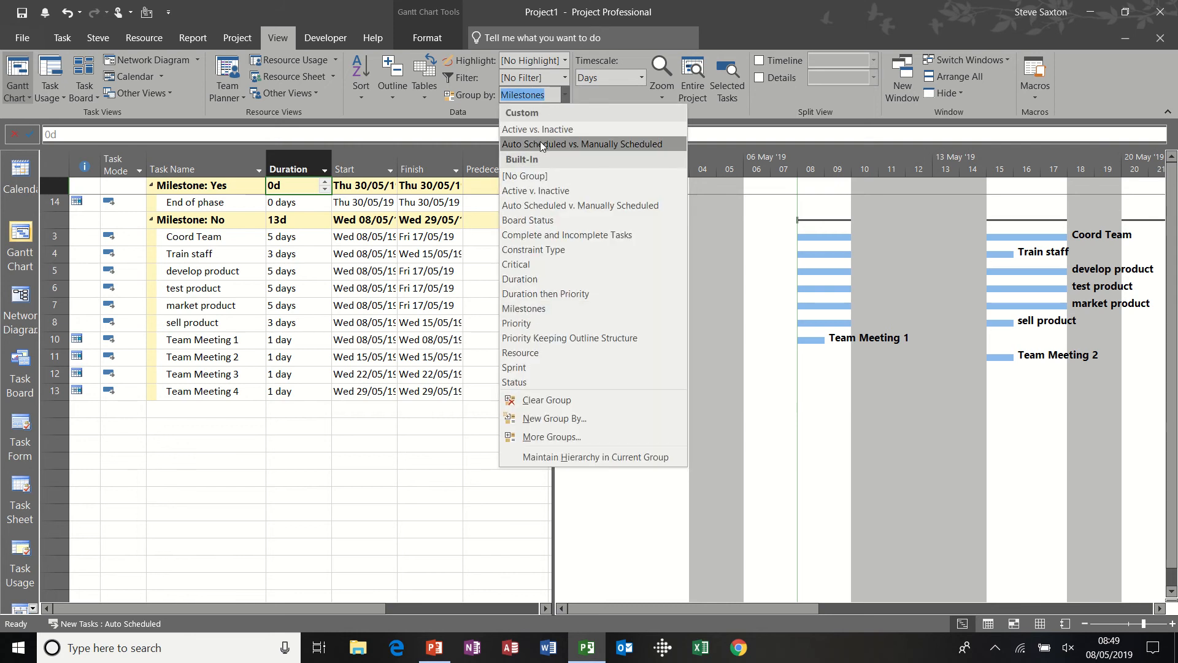
left_click(542, 176)
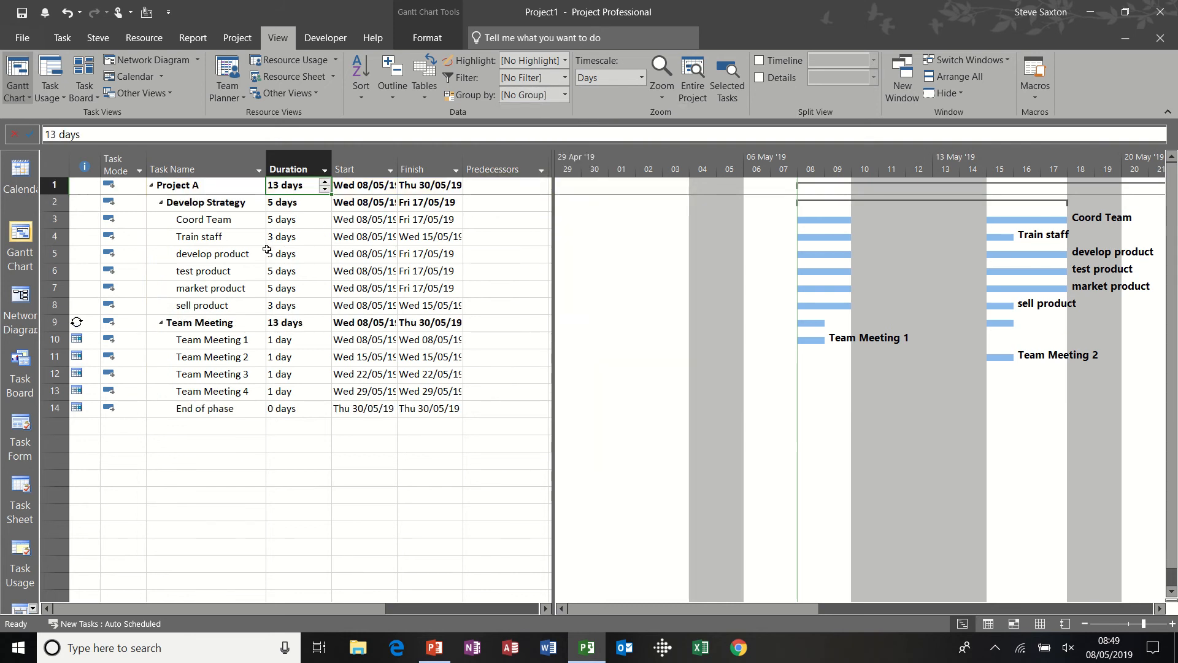
- Filter the Start column with the Next Week date filter
left_click(390, 172)
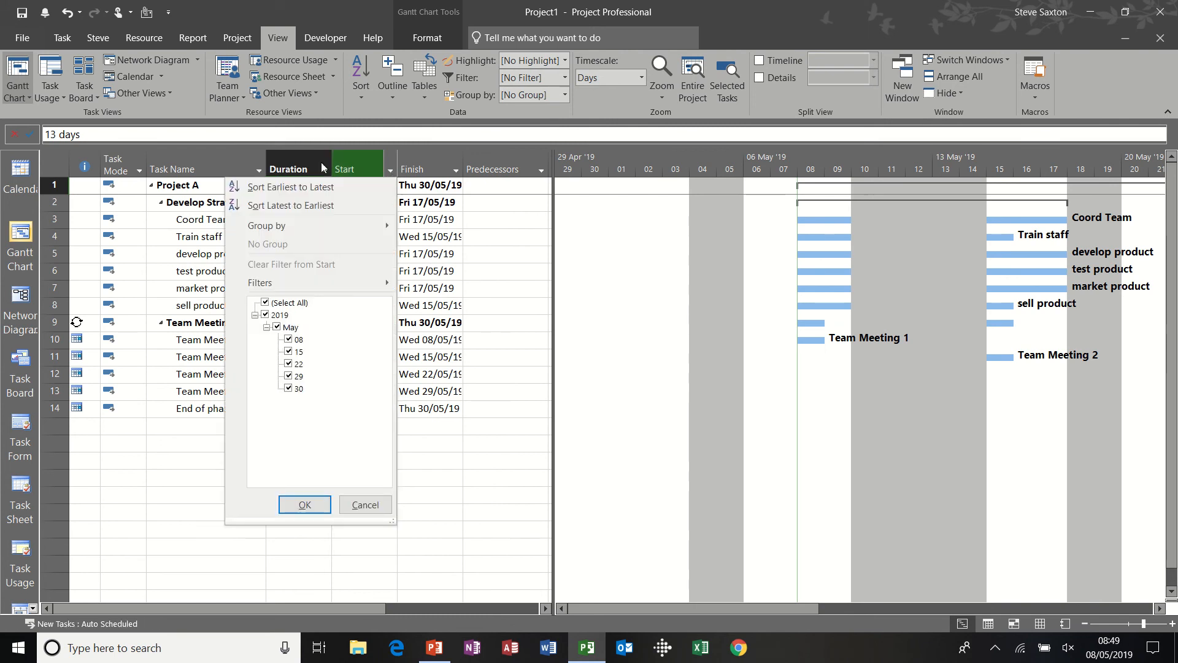
left_click(326, 174)
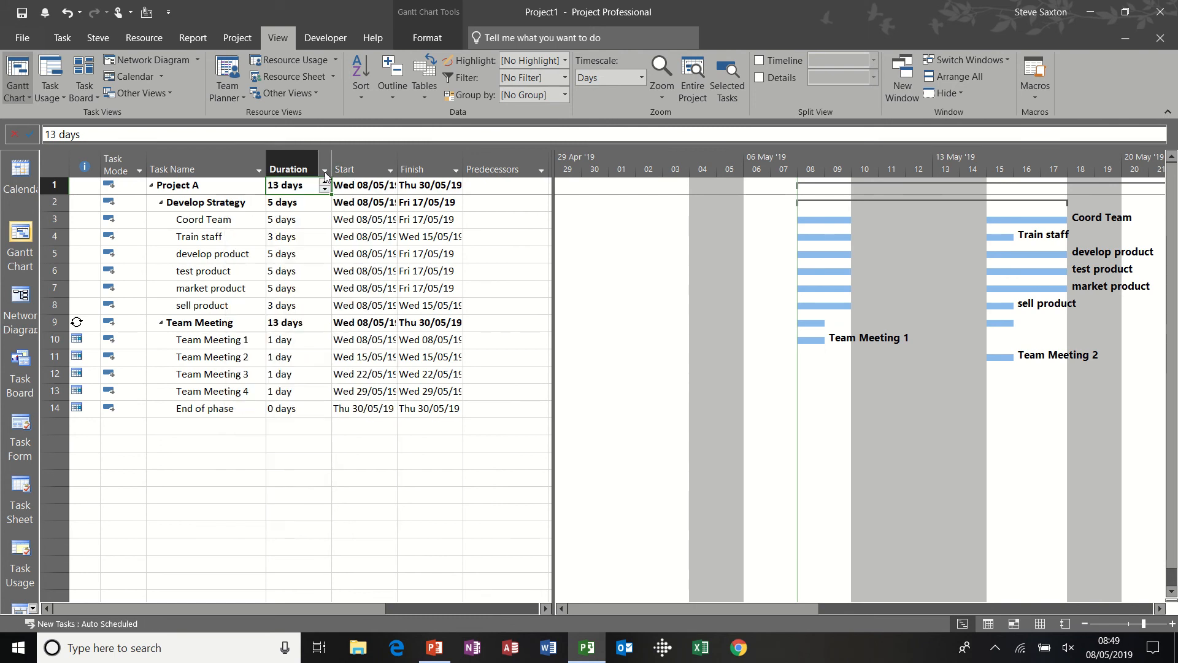
left_click(259, 171)
left_click(260, 172)
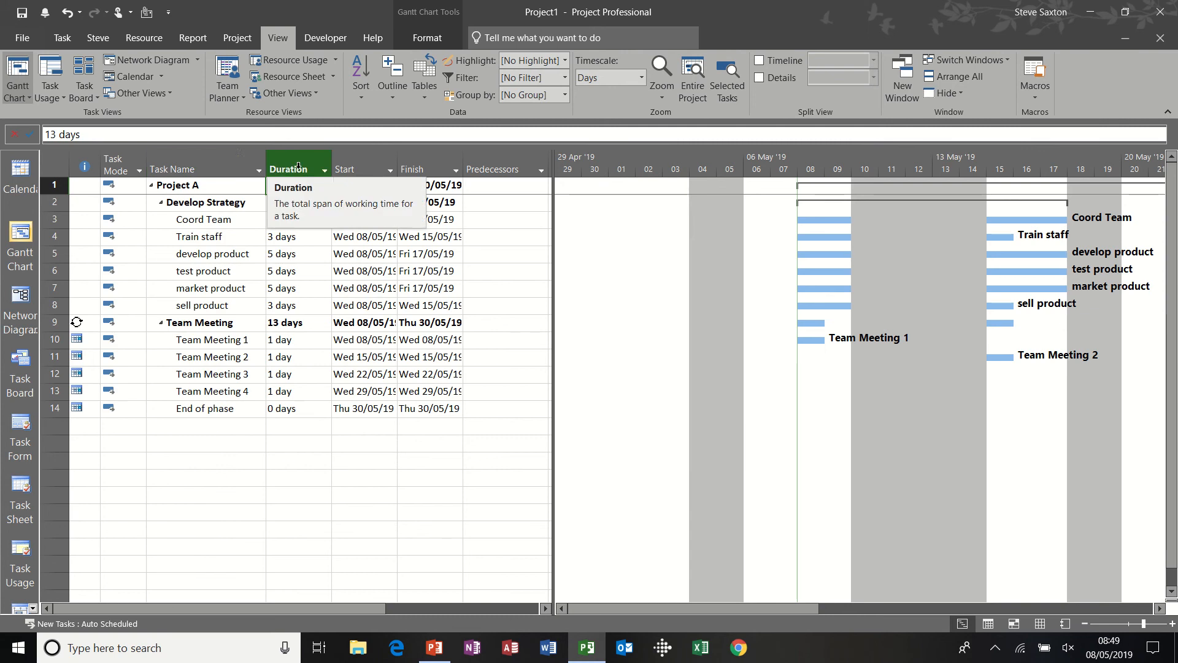
left_click(391, 175)
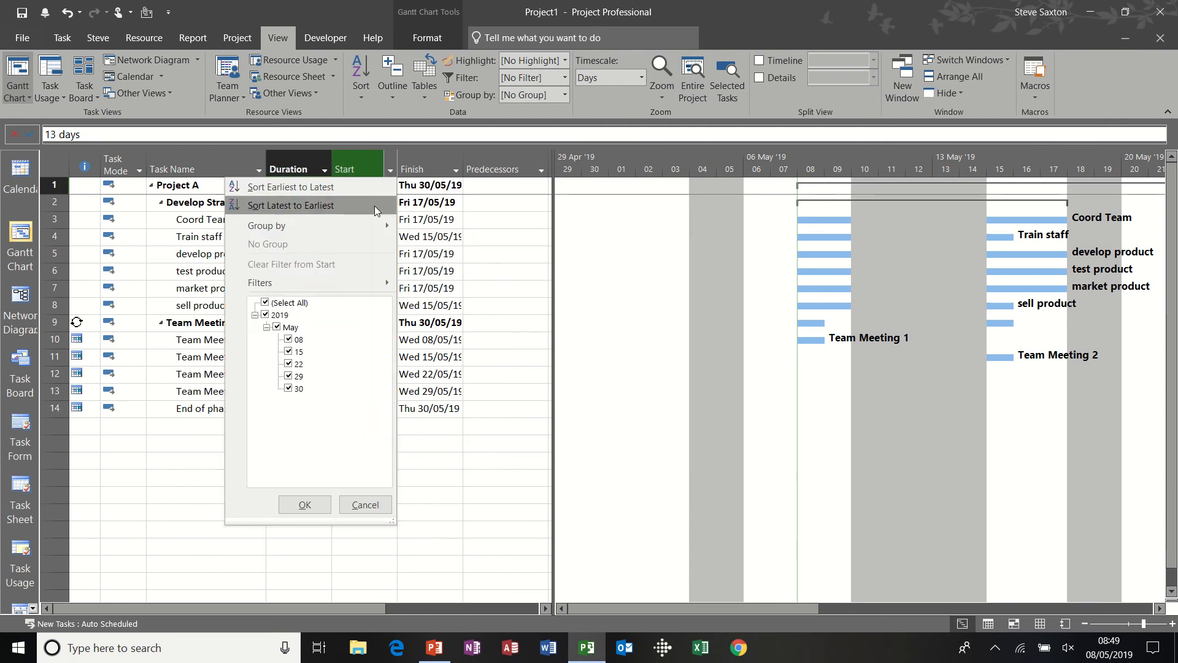
mouse_move(333, 281)
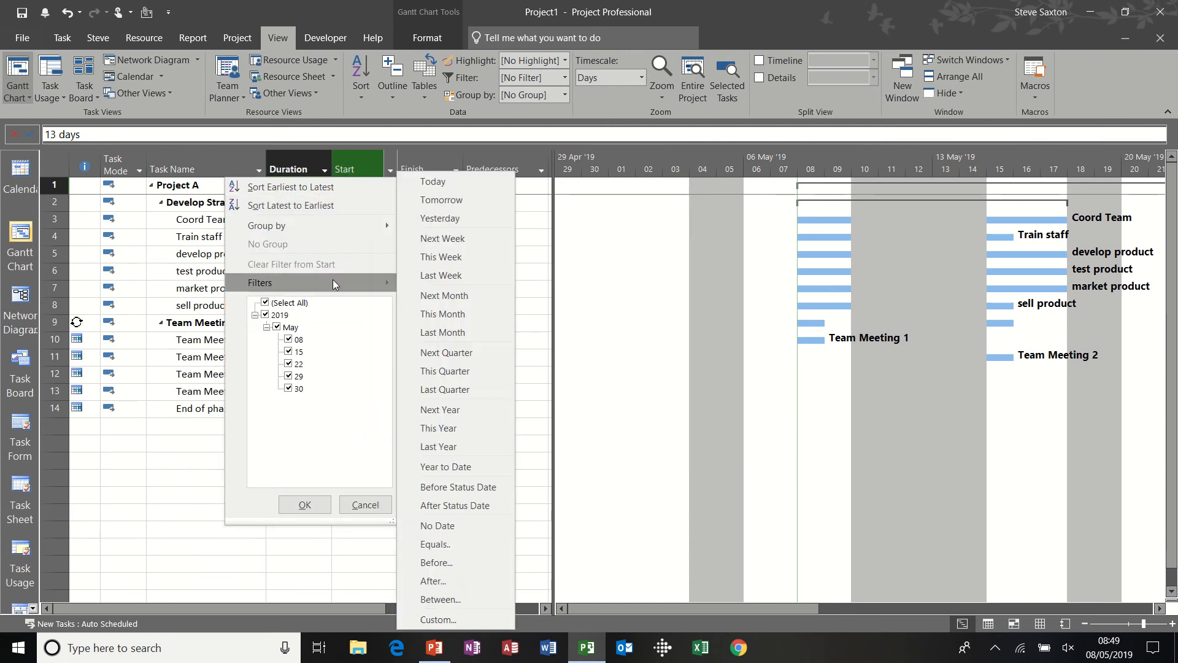
left_click(462, 241)
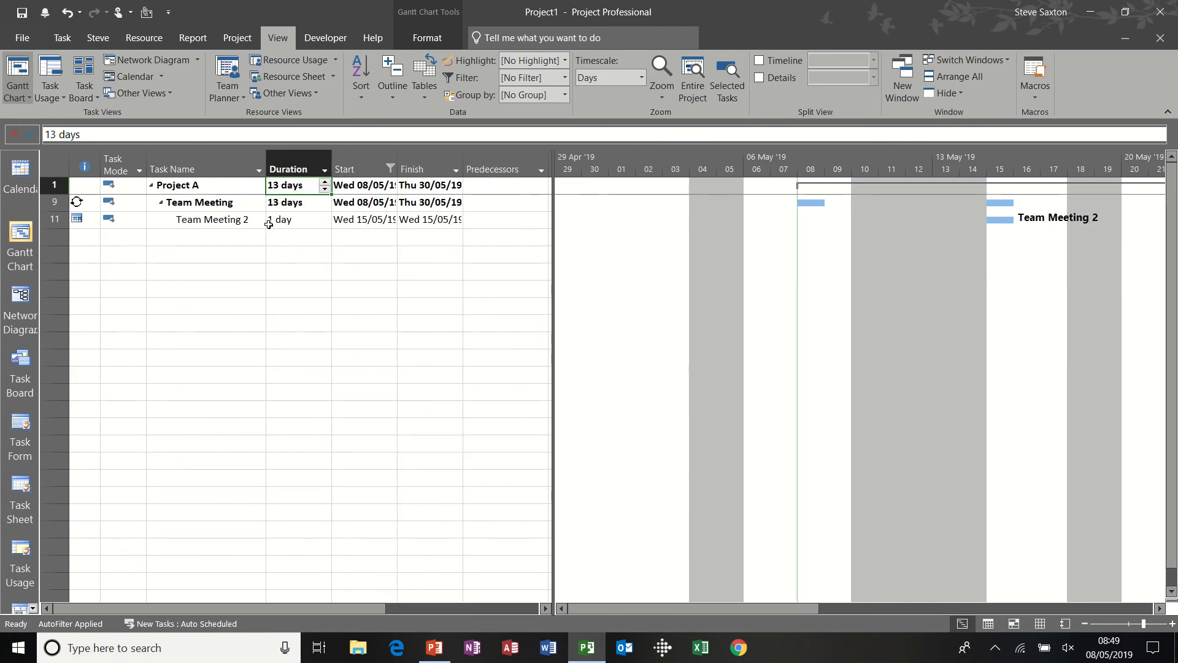
- Select all dates in the Start column filter to list every task again
left_click(391, 168)
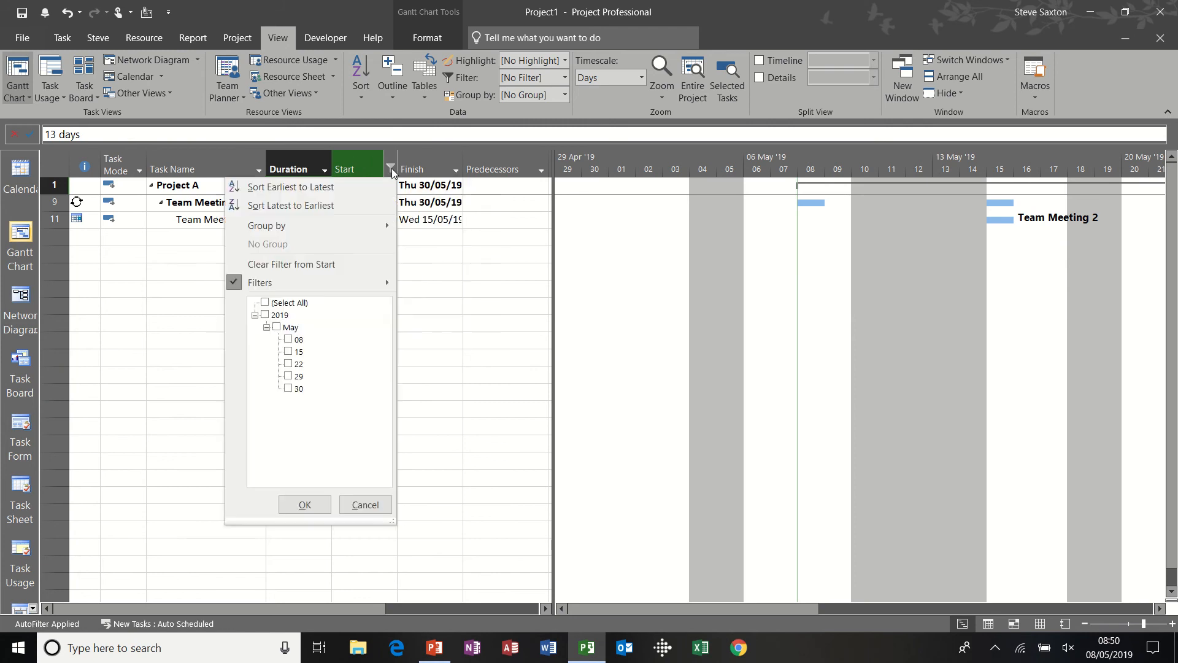
left_click(265, 303)
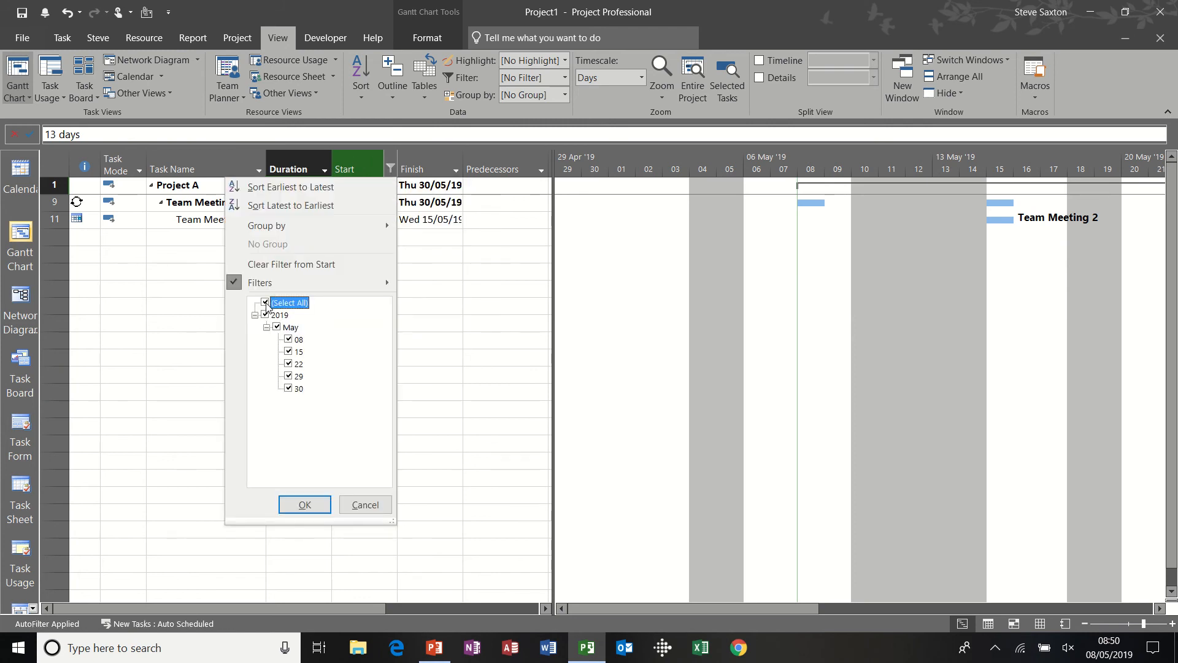
left_click(304, 505)
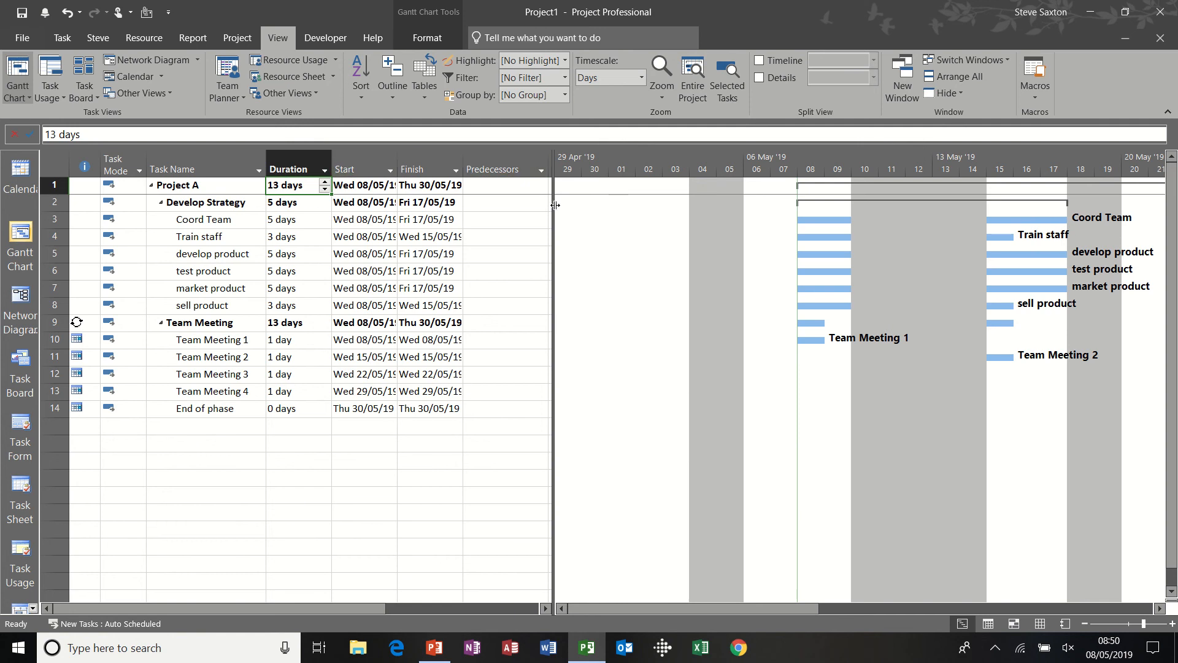
- Widen the task table to include the Resource Names column, and look over that column's filter options without applying any
left_click_drag(555, 204, 705, 205)
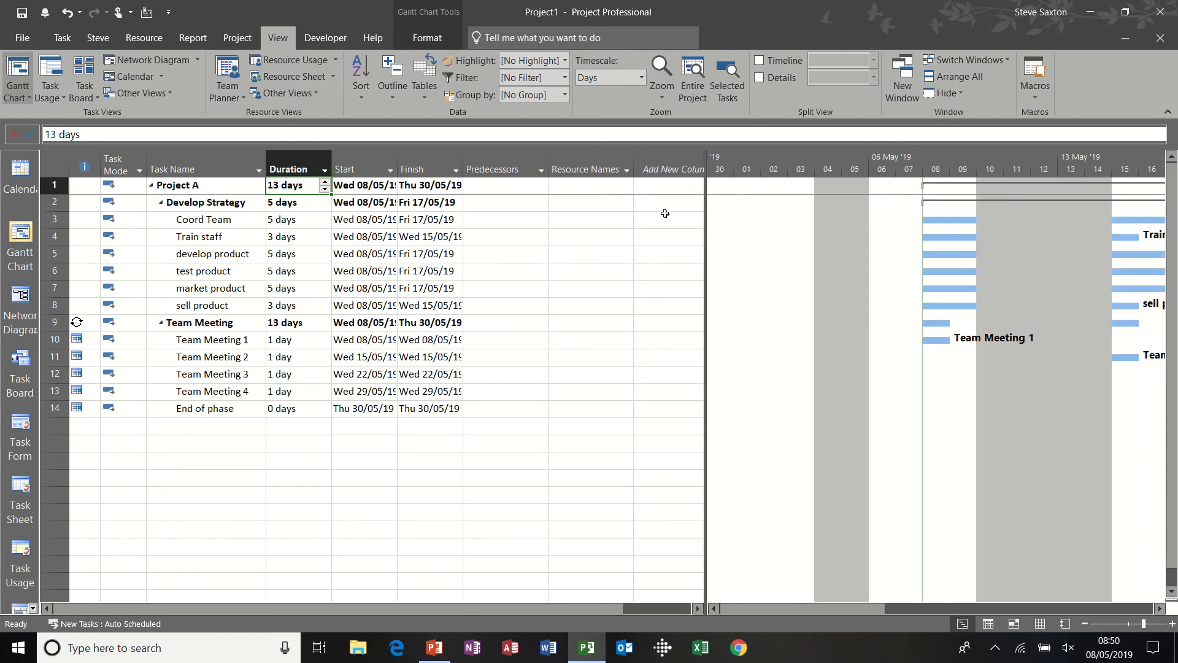
left_click(626, 170)
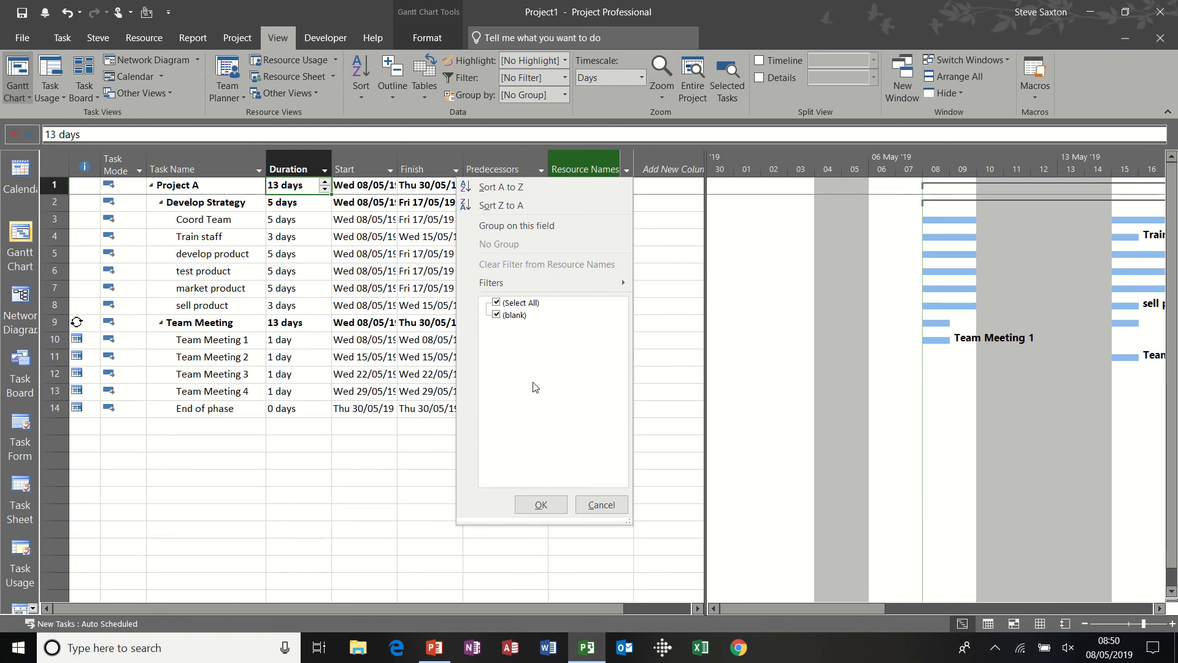
left_click(600, 504)
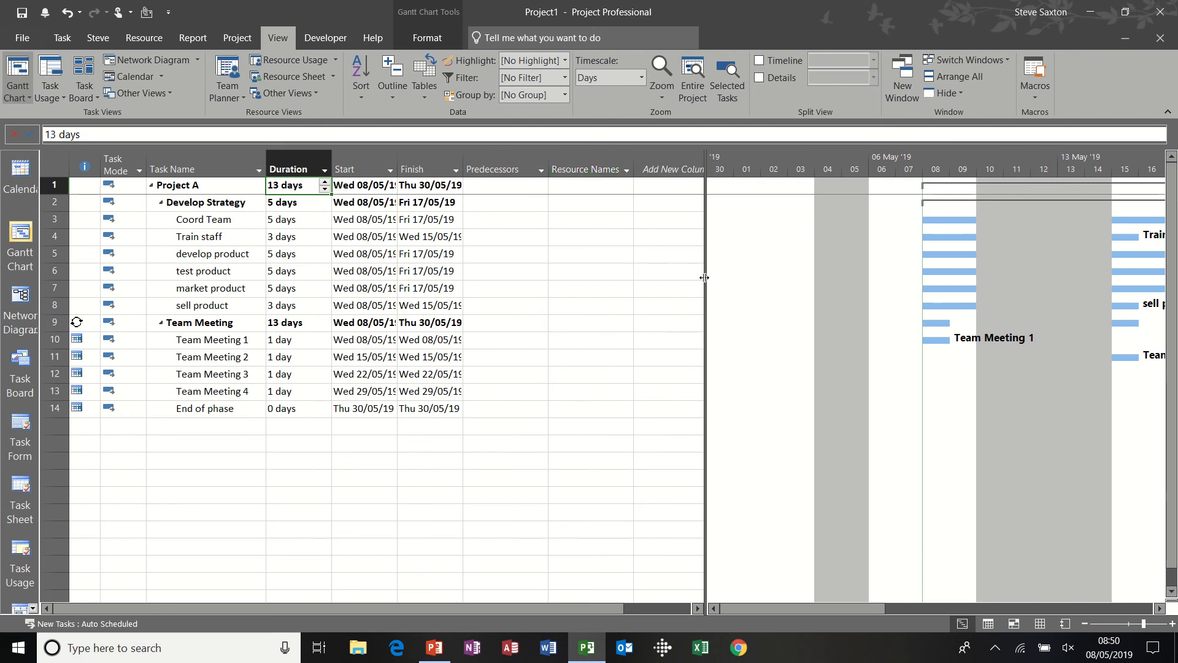
- Narrow the task table to show more of the Gantt chart, and view the start date calendar in the Project Information
left_click_drag(705, 278, 497, 277)
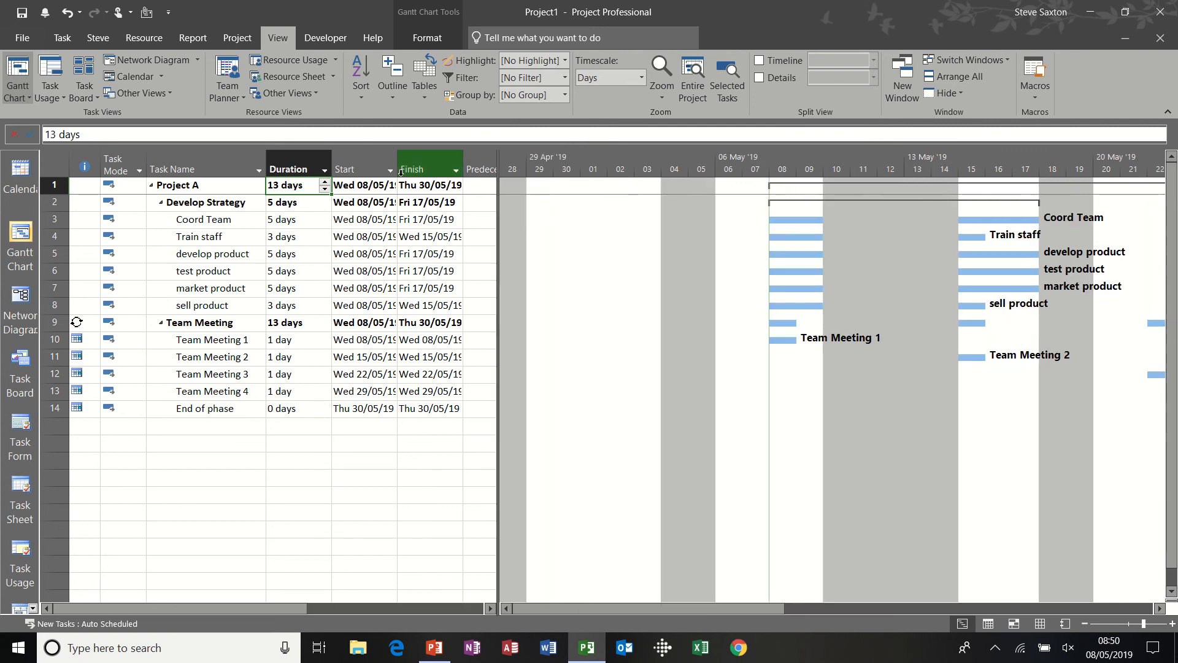
left_click(241, 36)
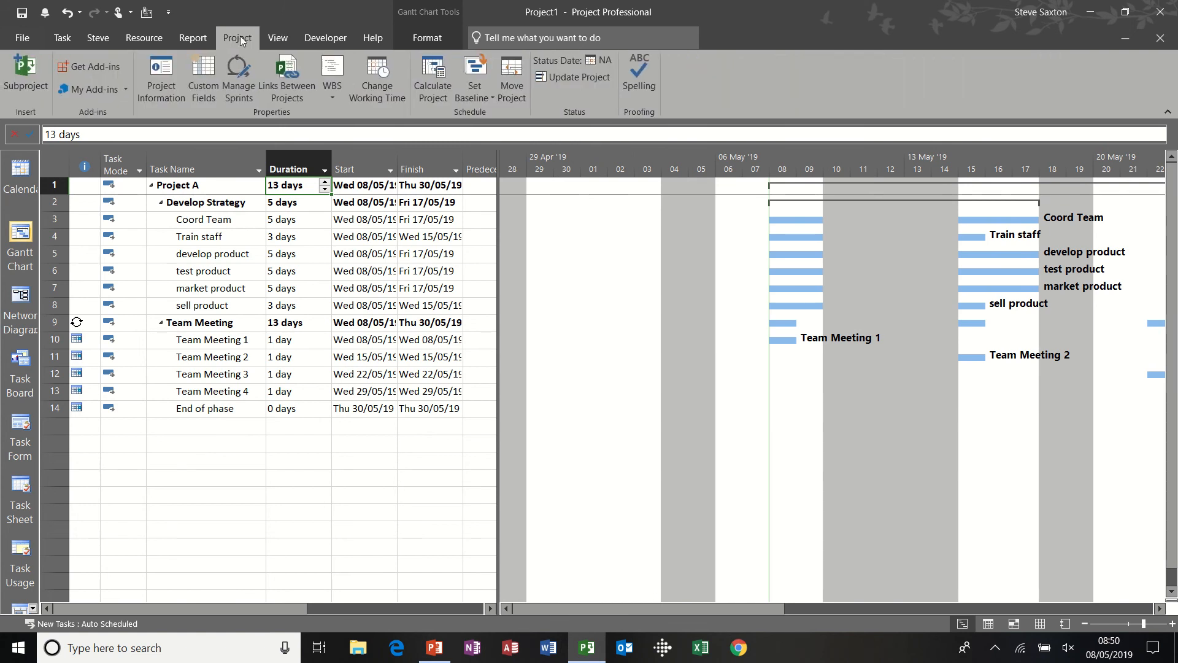
left_click(160, 70)
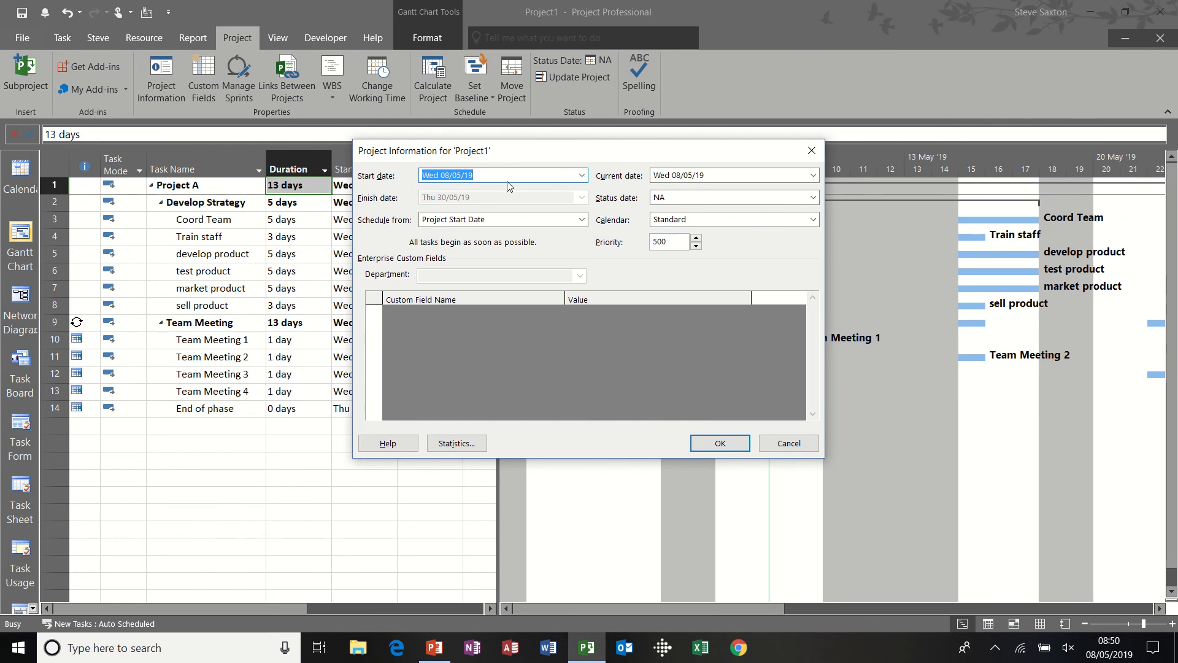
left_click(581, 177)
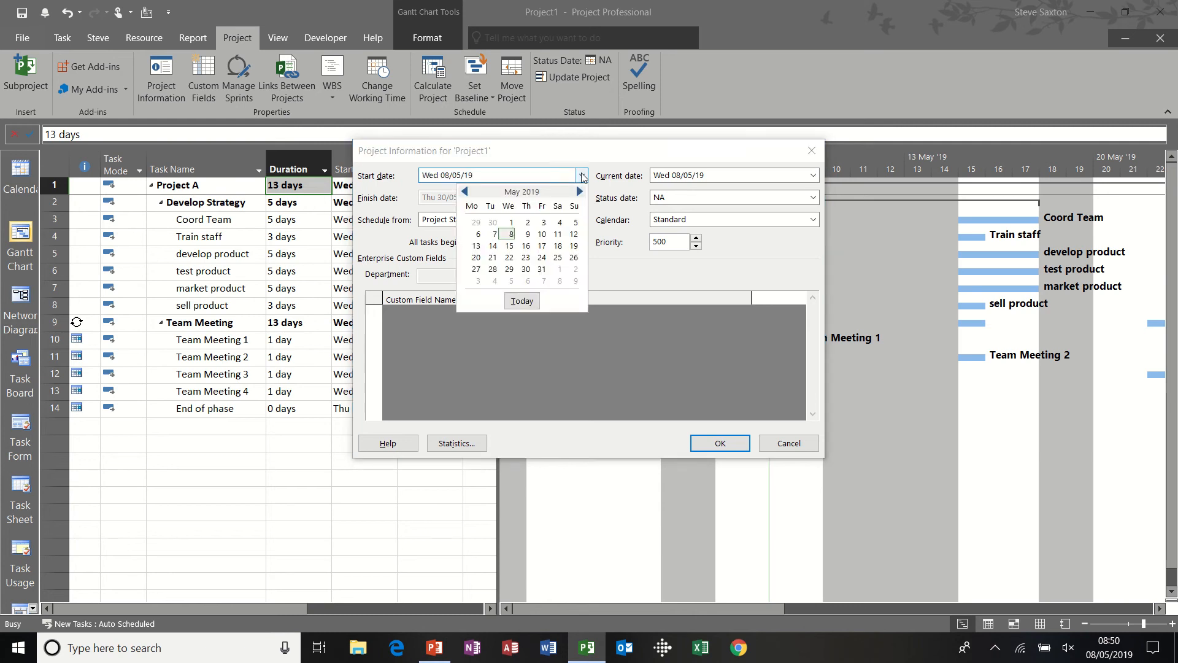
left_click(582, 178)
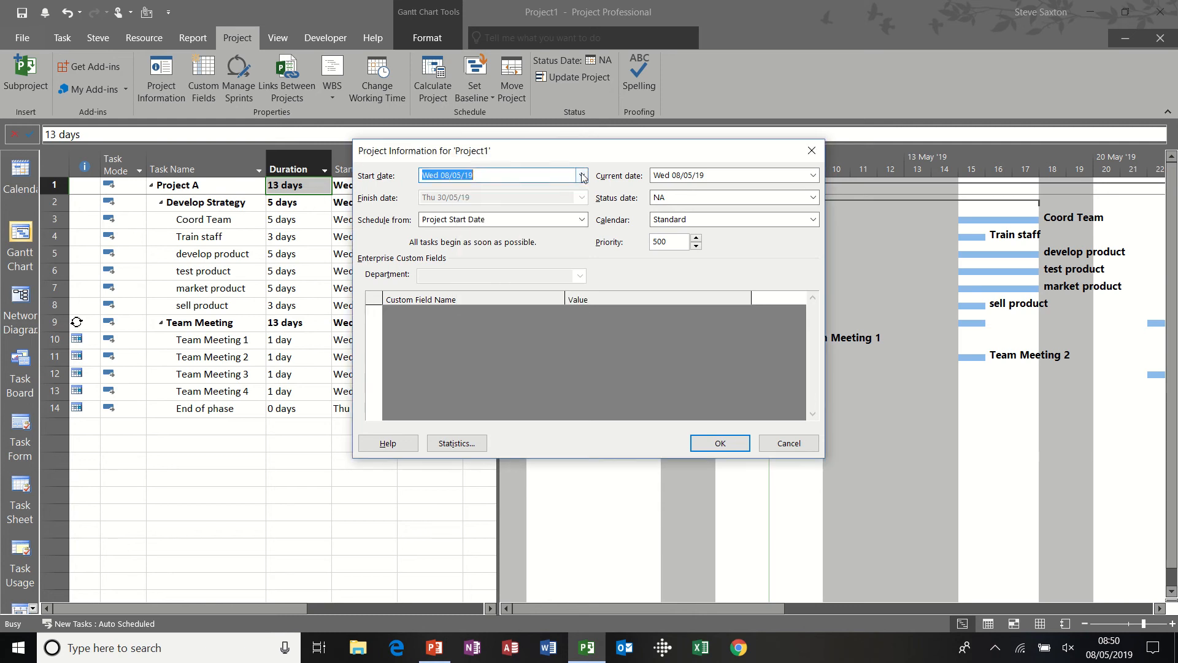
- Try scheduling the project from the Project Finish Date, and set it back to Project Start Date
left_click(582, 220)
left_click(571, 245)
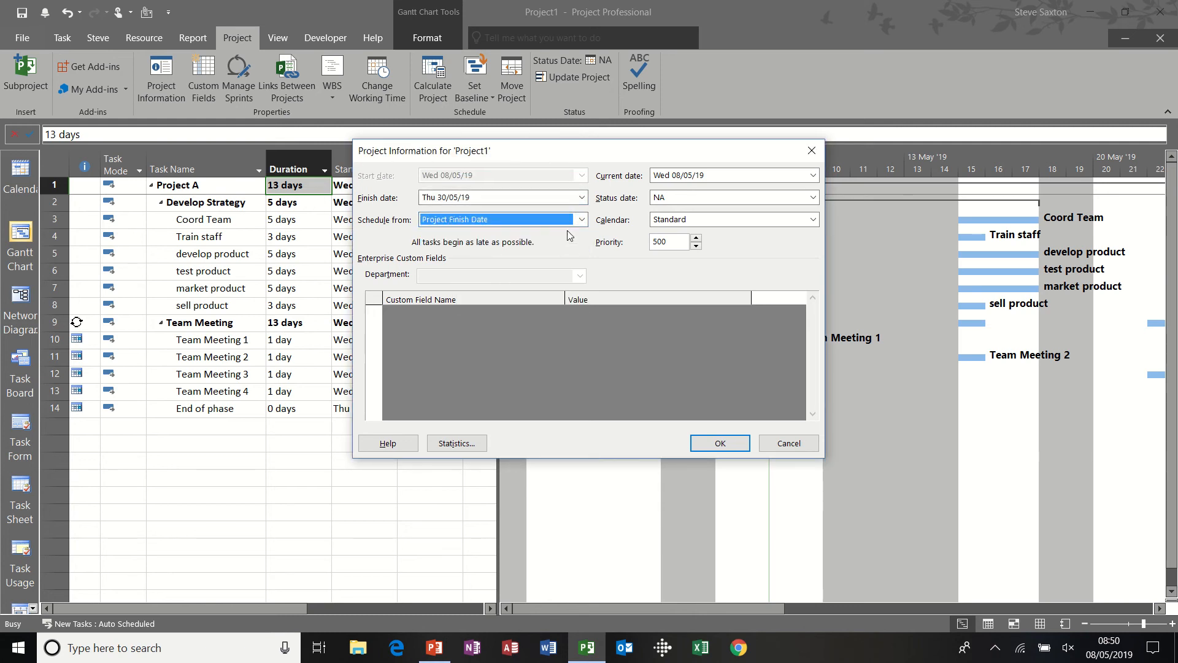
left_click(581, 220)
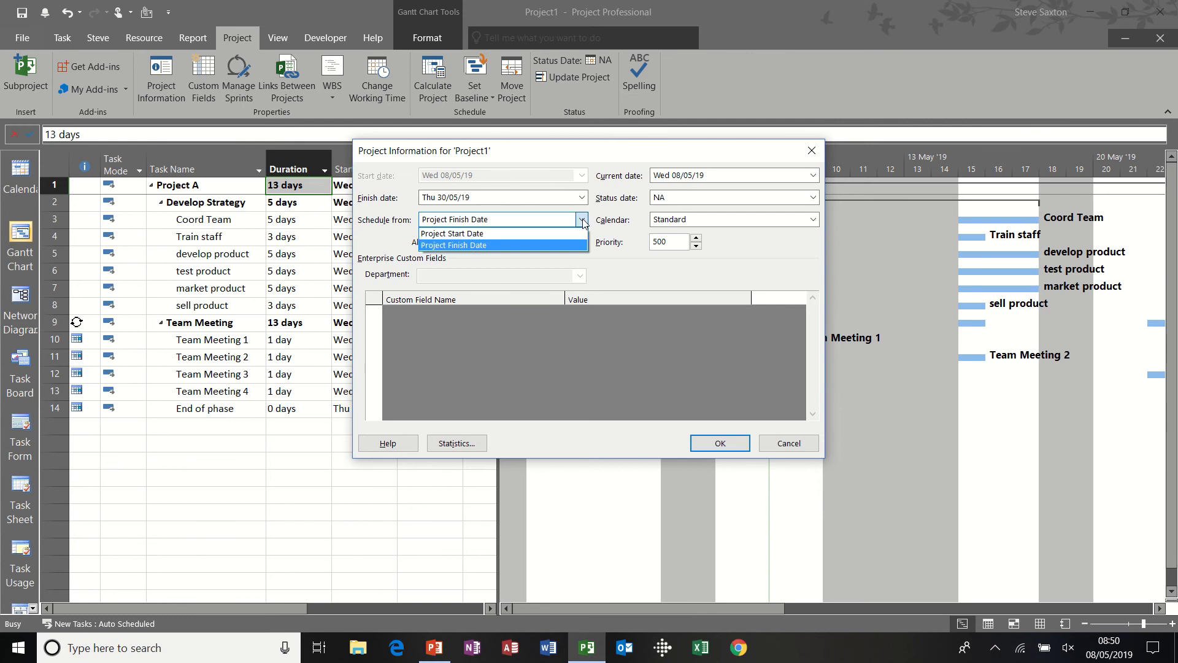
left_click(570, 234)
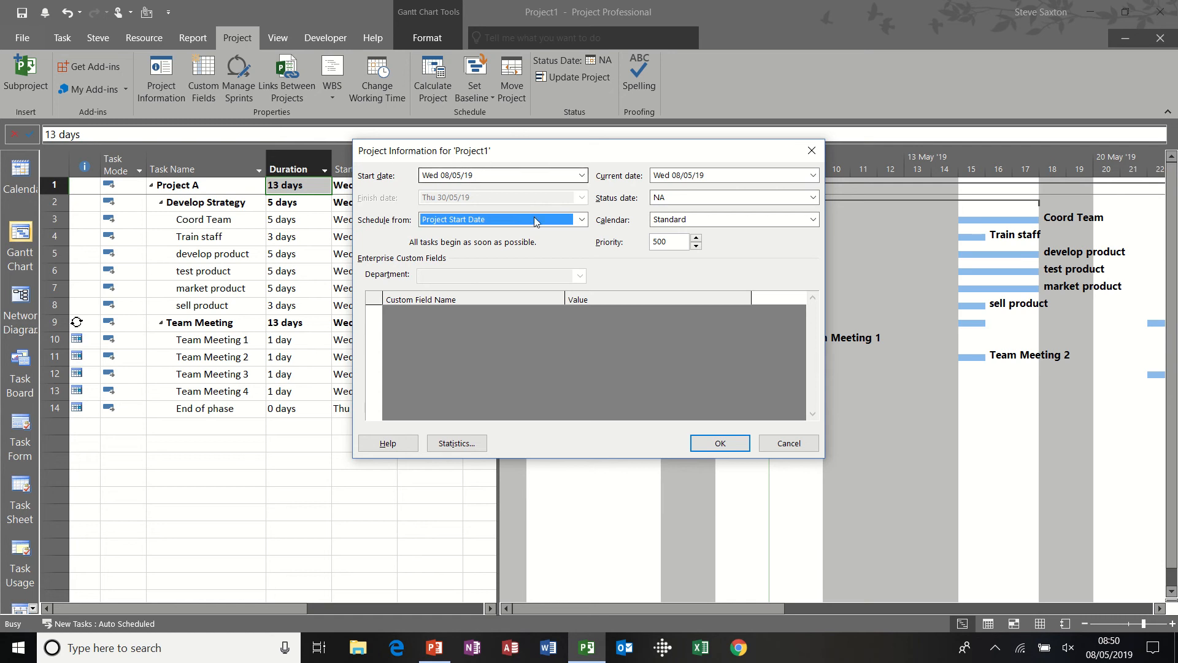
left_click(582, 220)
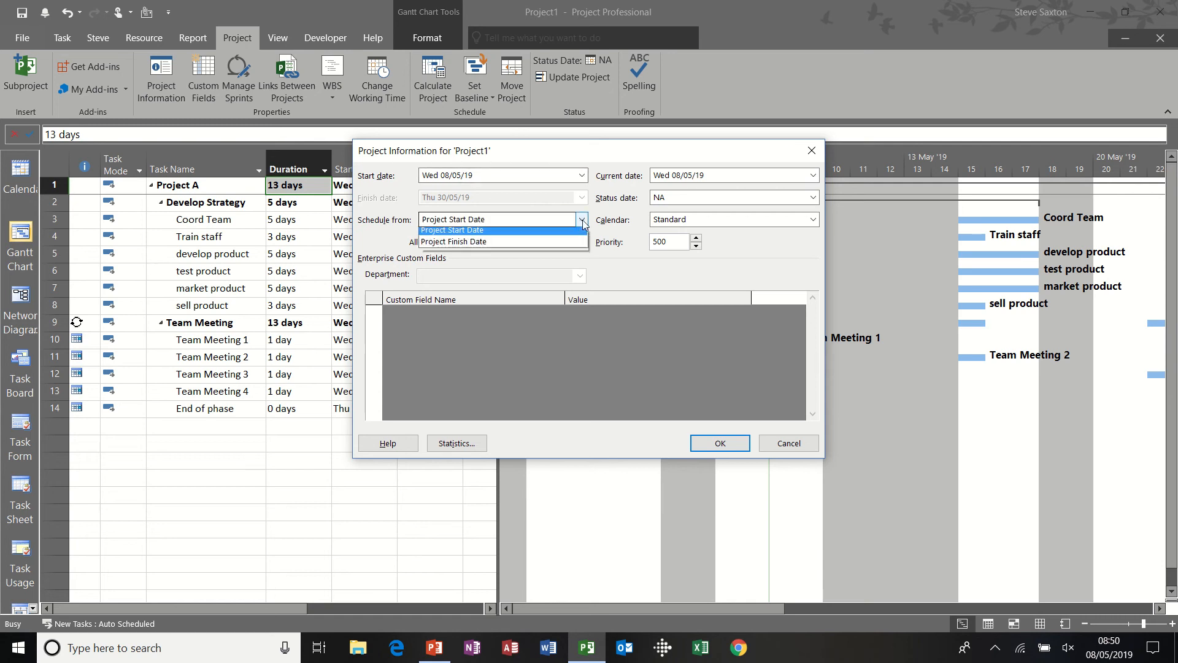
left_click(559, 245)
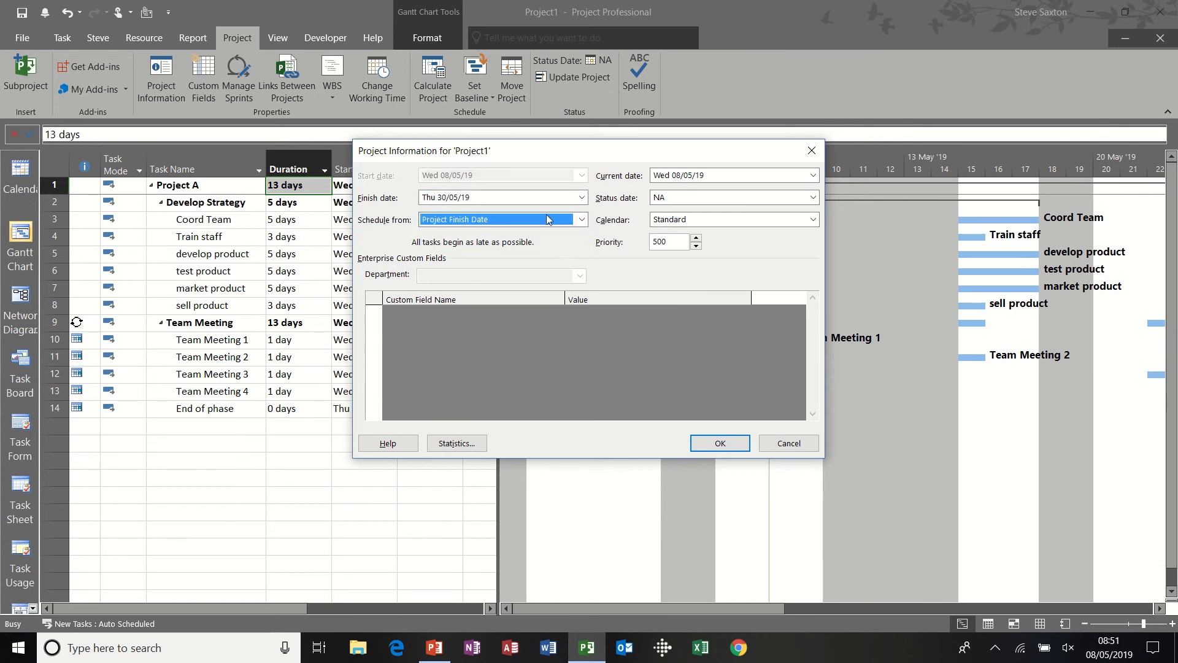
left_click(577, 219)
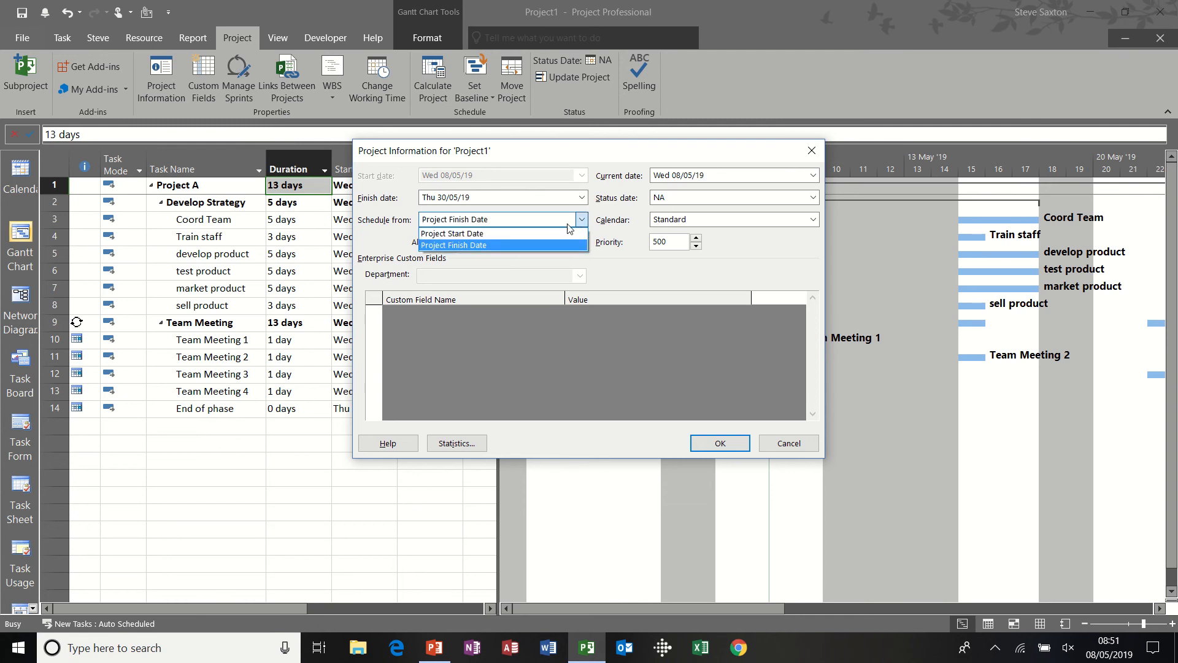
left_click(565, 233)
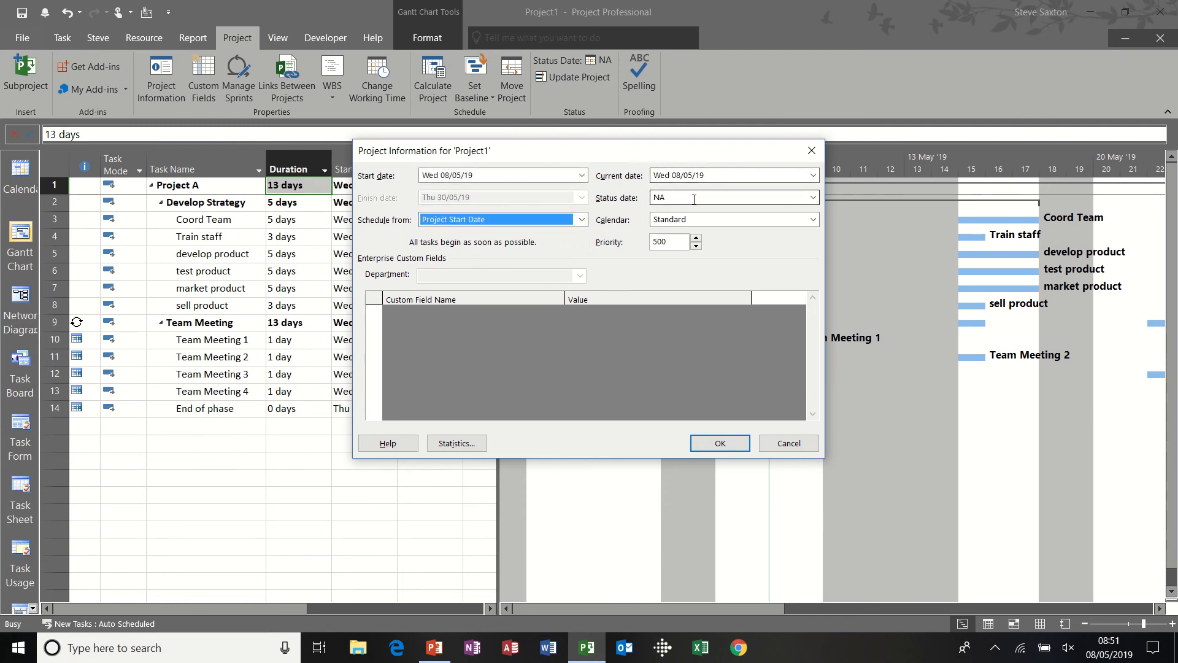
- Look over the status date and the available project calendars, and close the Project Information without applying changes
left_click(762, 197)
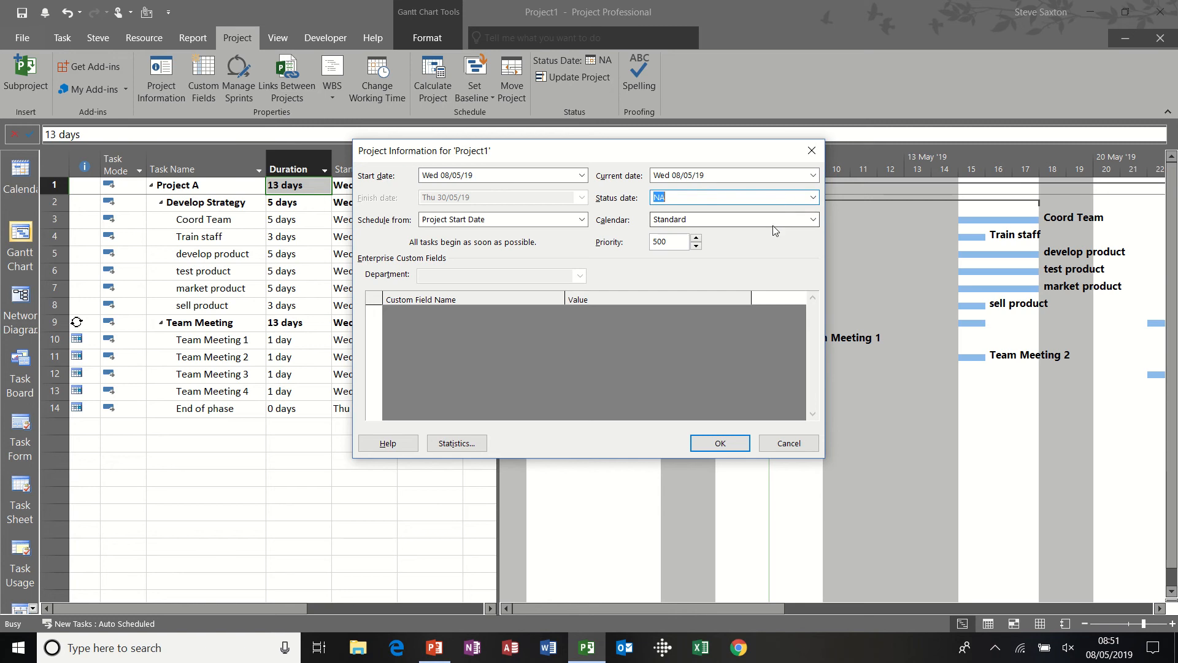
left_click(814, 219)
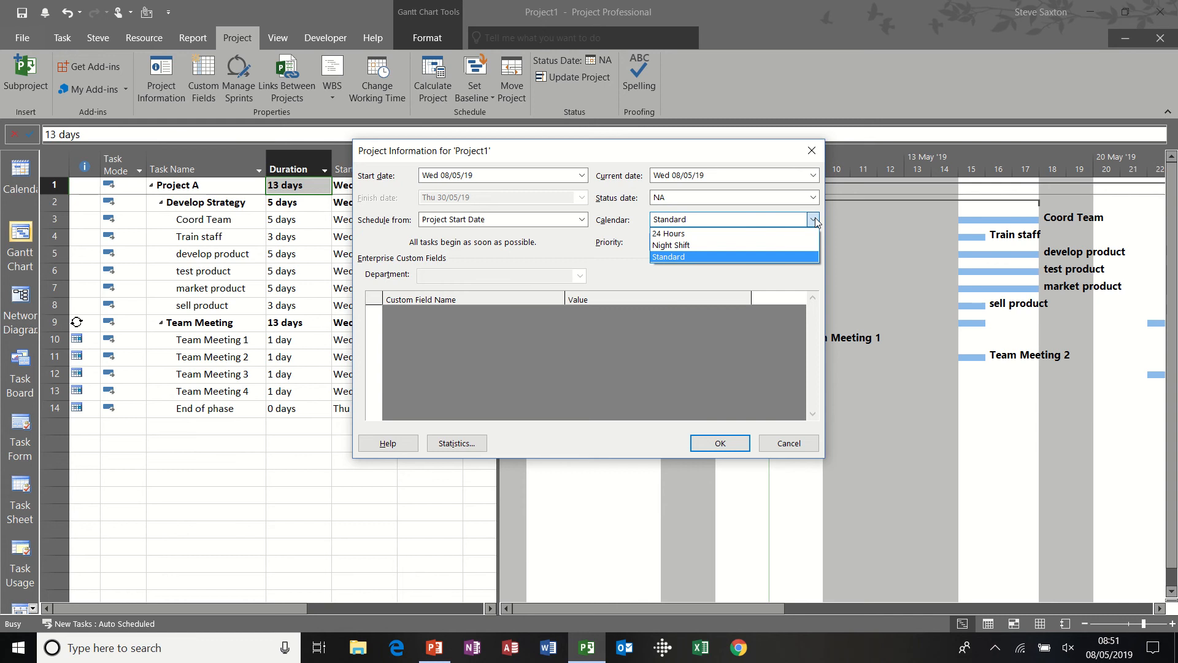
left_click(815, 219)
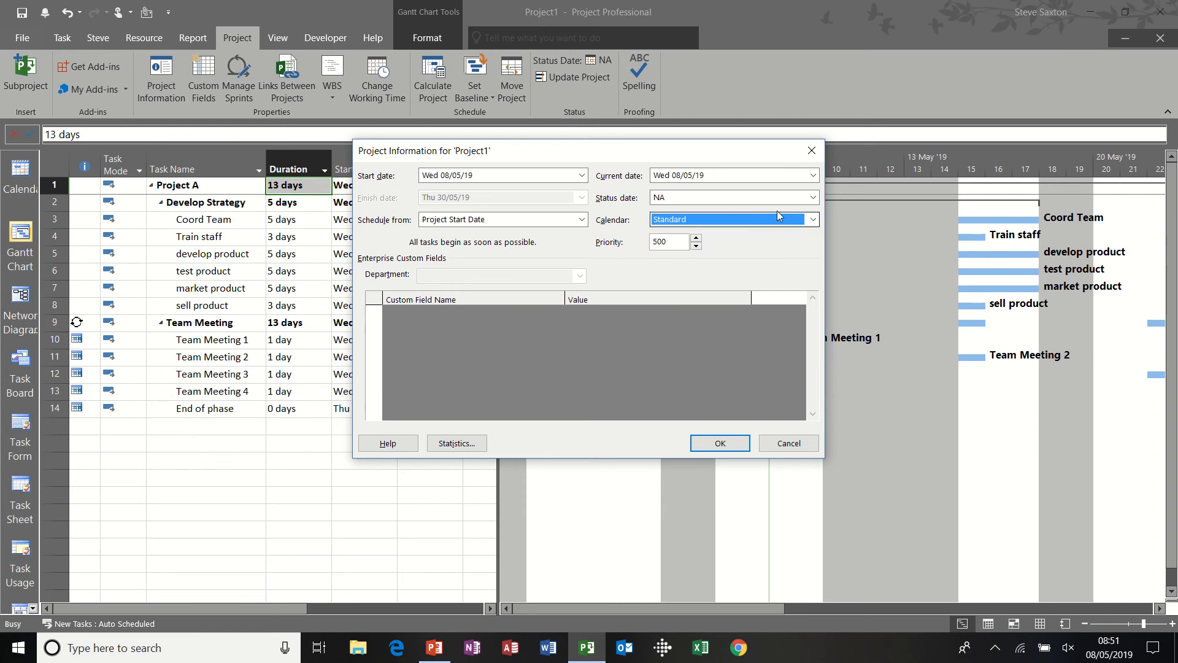
left_click(814, 220)
left_click(814, 220)
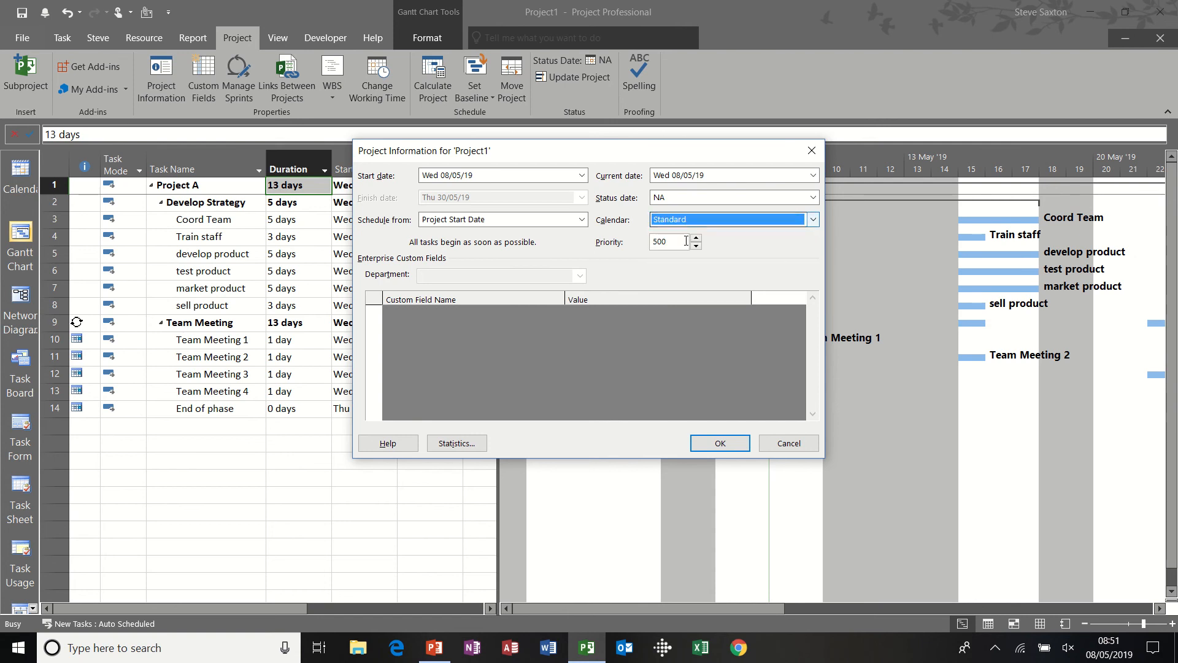
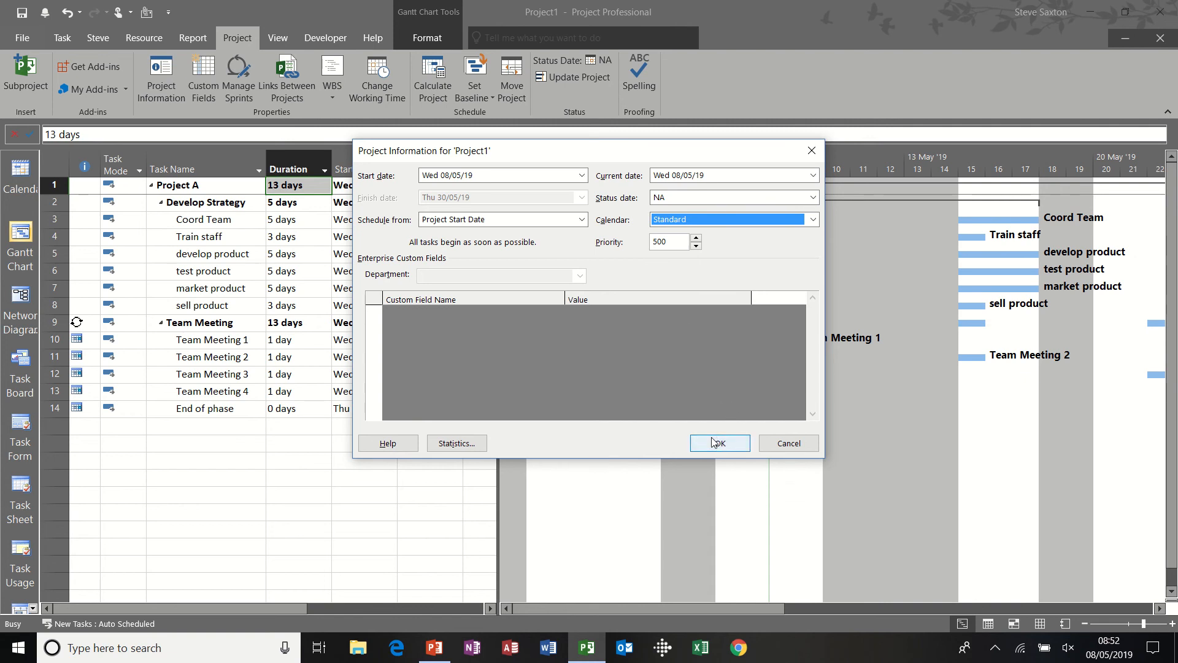
left_click(789, 443)
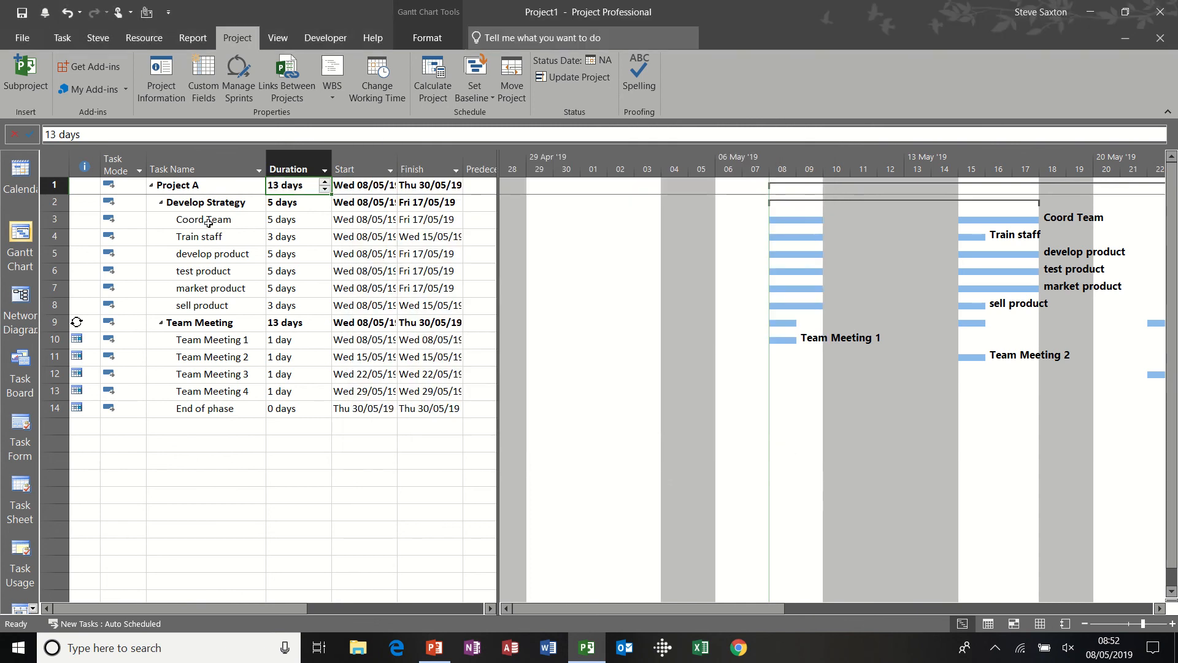
- Review the general details in the Coord Team task's Task Information, and close it without changes
double_click(209, 222)
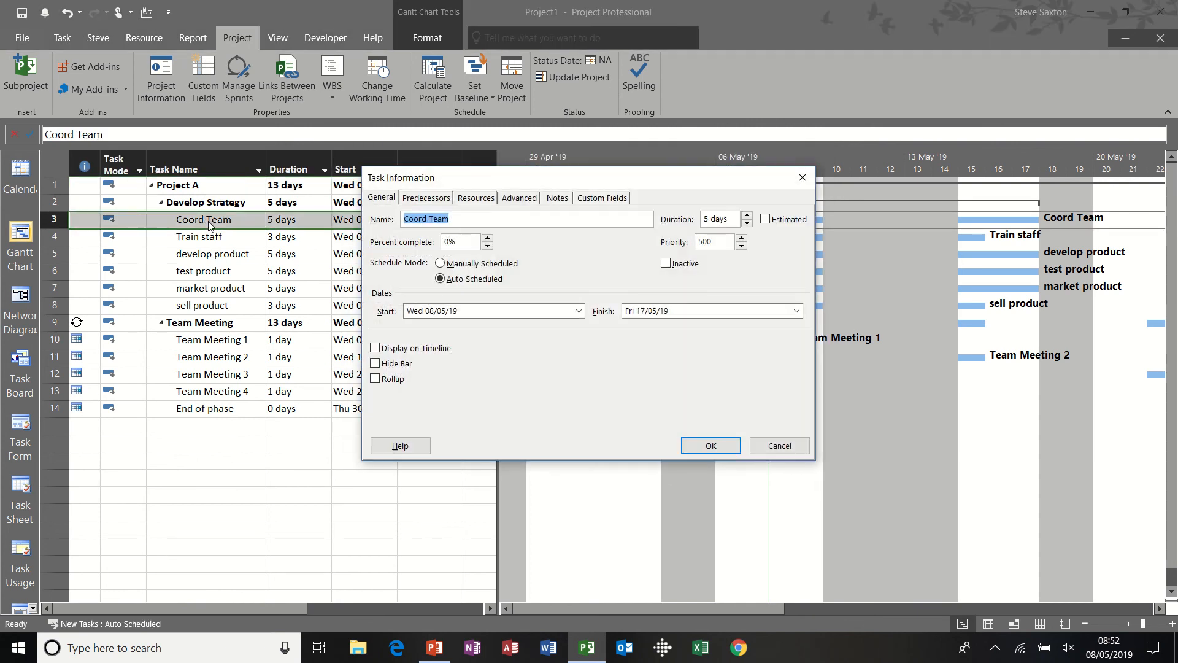
left_click(378, 202)
left_click(778, 446)
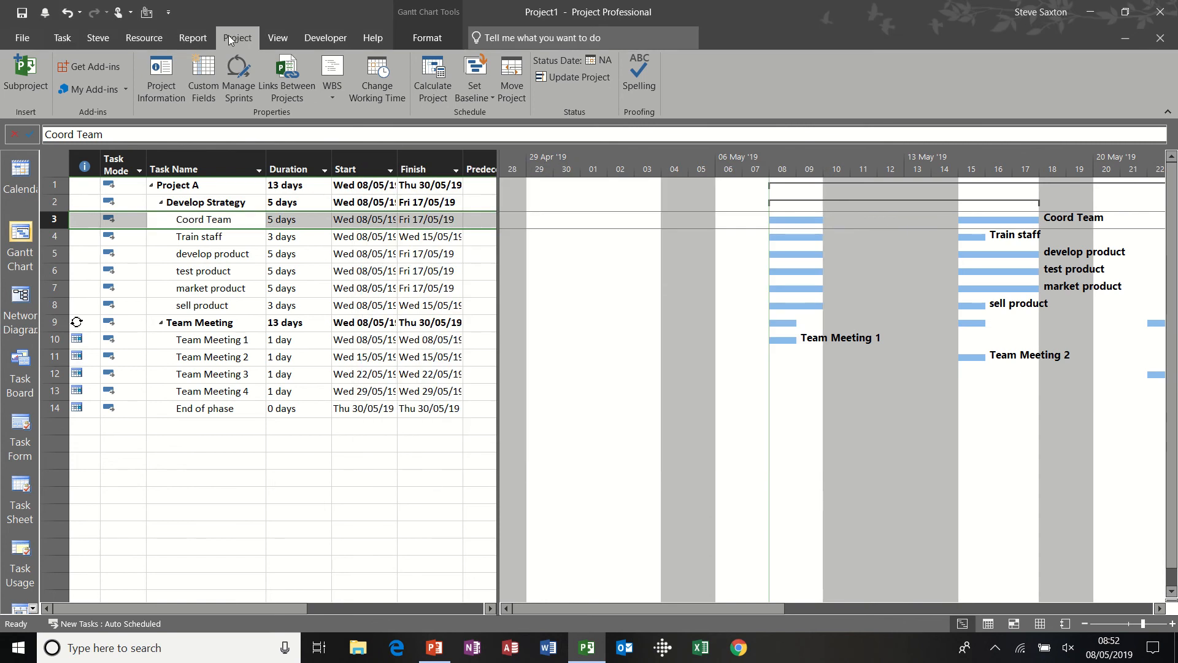
- Open the Gantt chart's Page Setup for printing, try Fit to scaling, and return the scaling to Adjust to 100%
left_click(24, 39)
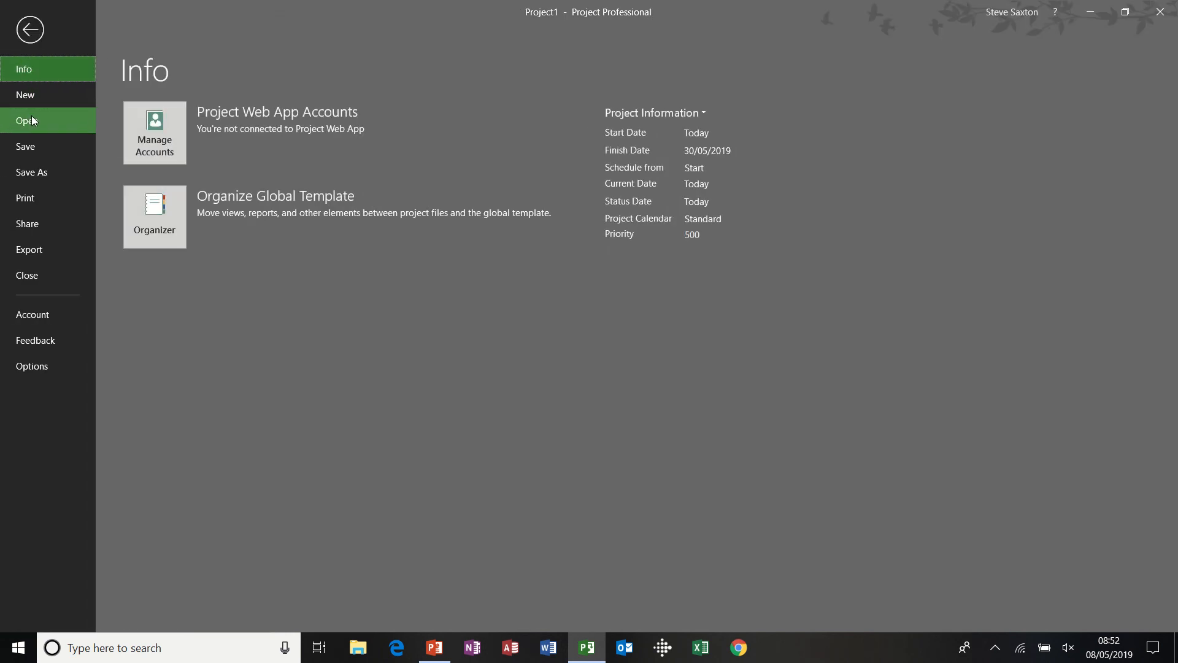
left_click(27, 196)
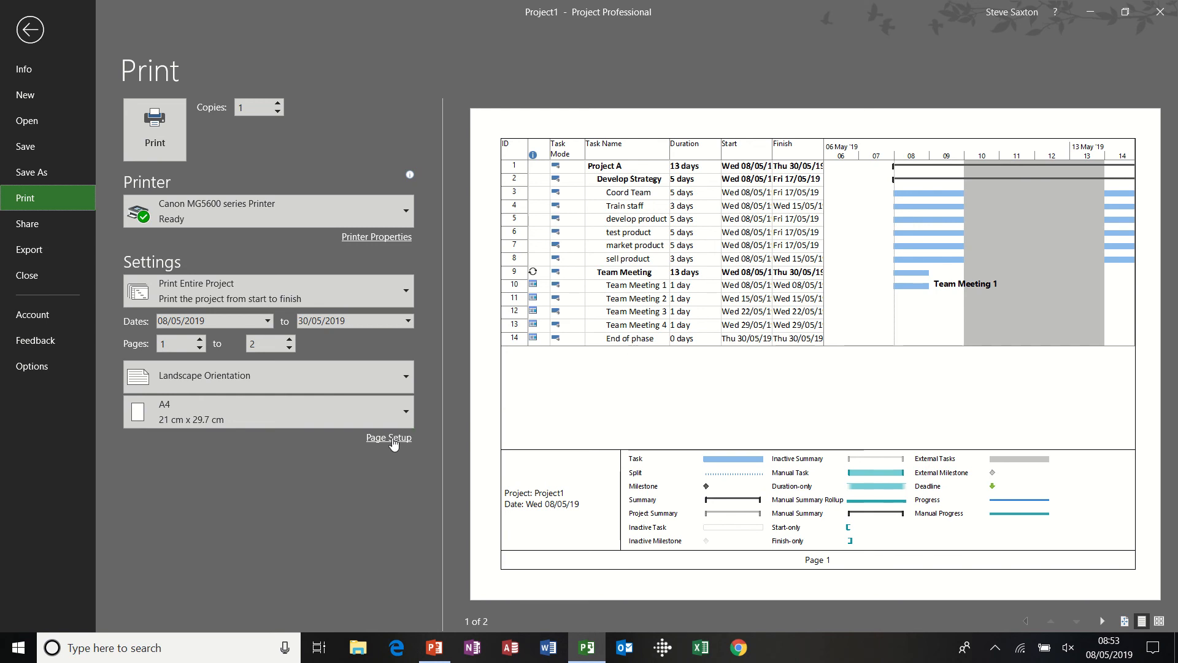
left_click(394, 439)
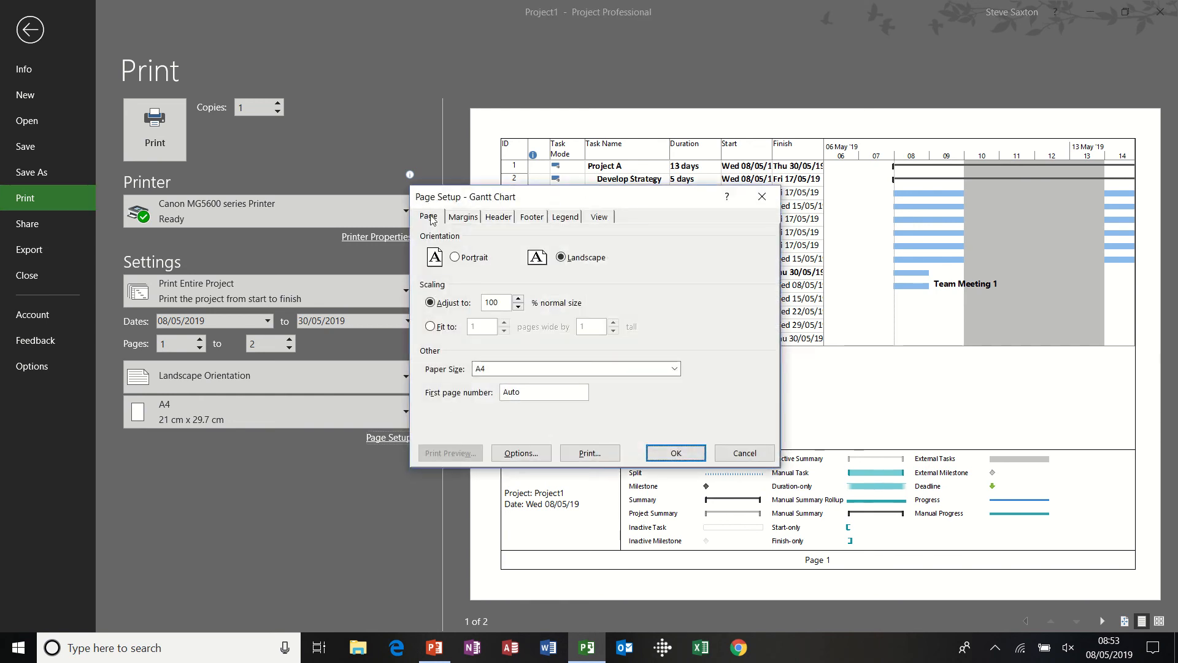
left_click_drag(486, 202, 555, 231)
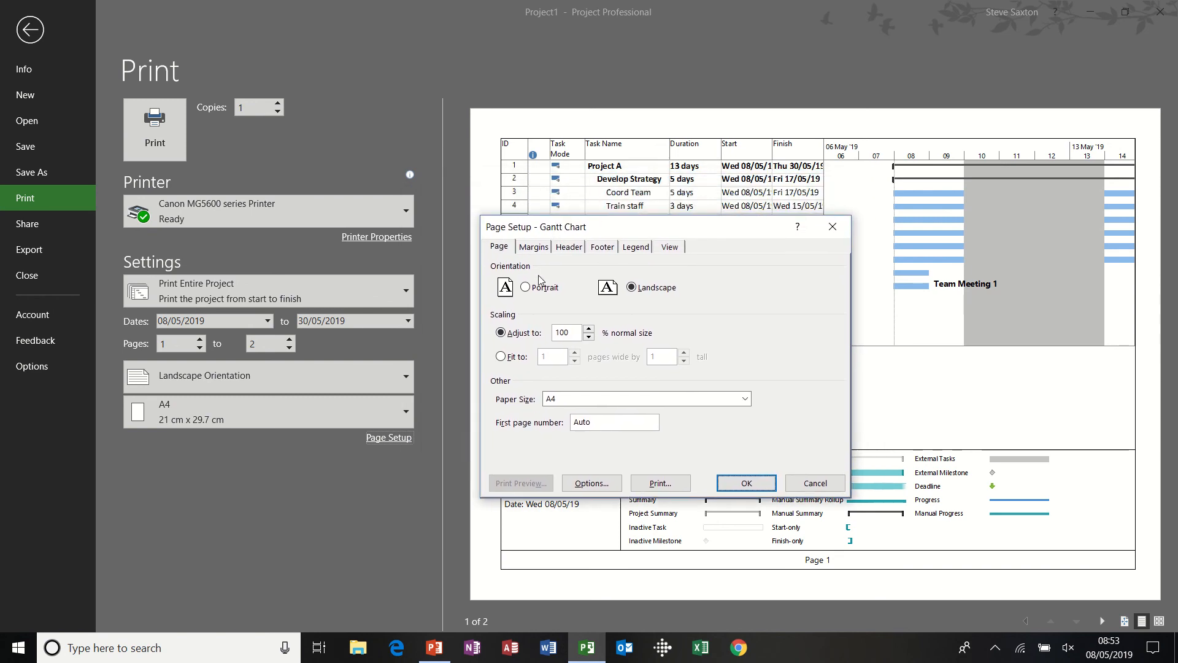
left_click_drag(565, 232, 573, 247)
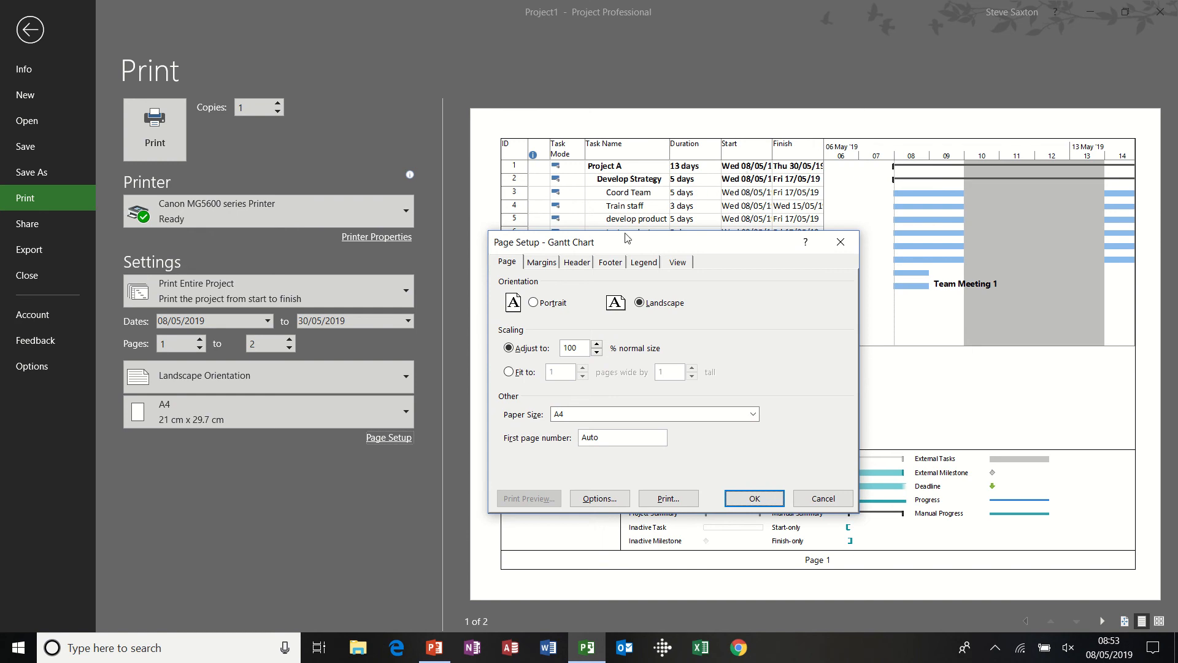
left_click(513, 373)
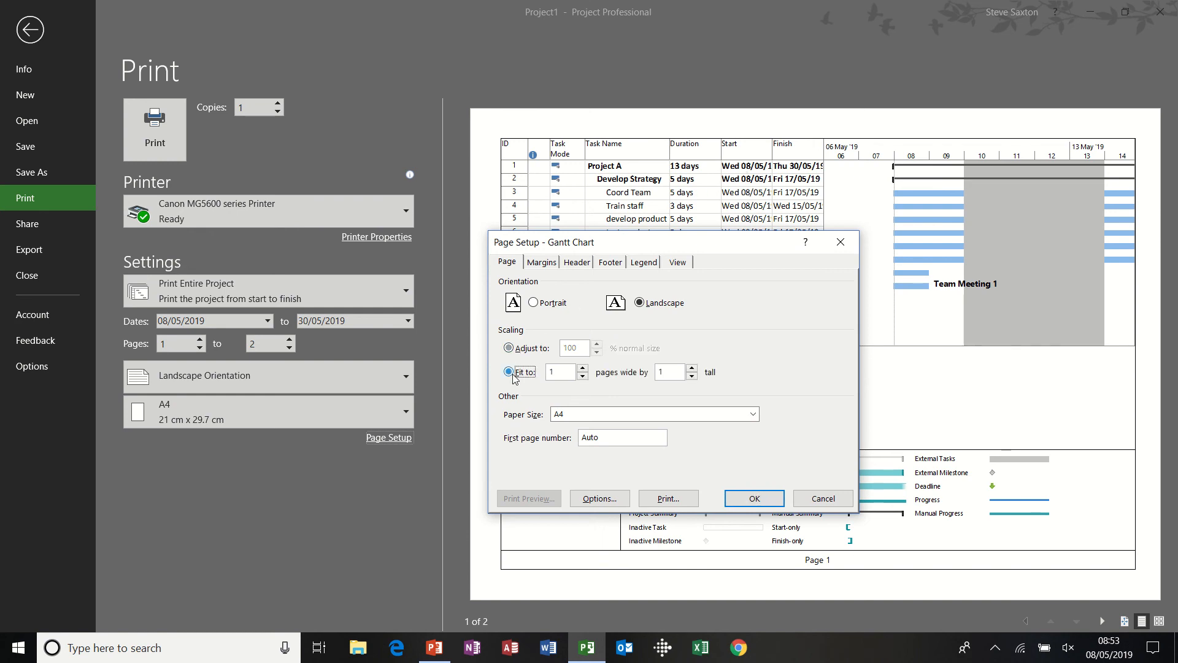
left_click(530, 349)
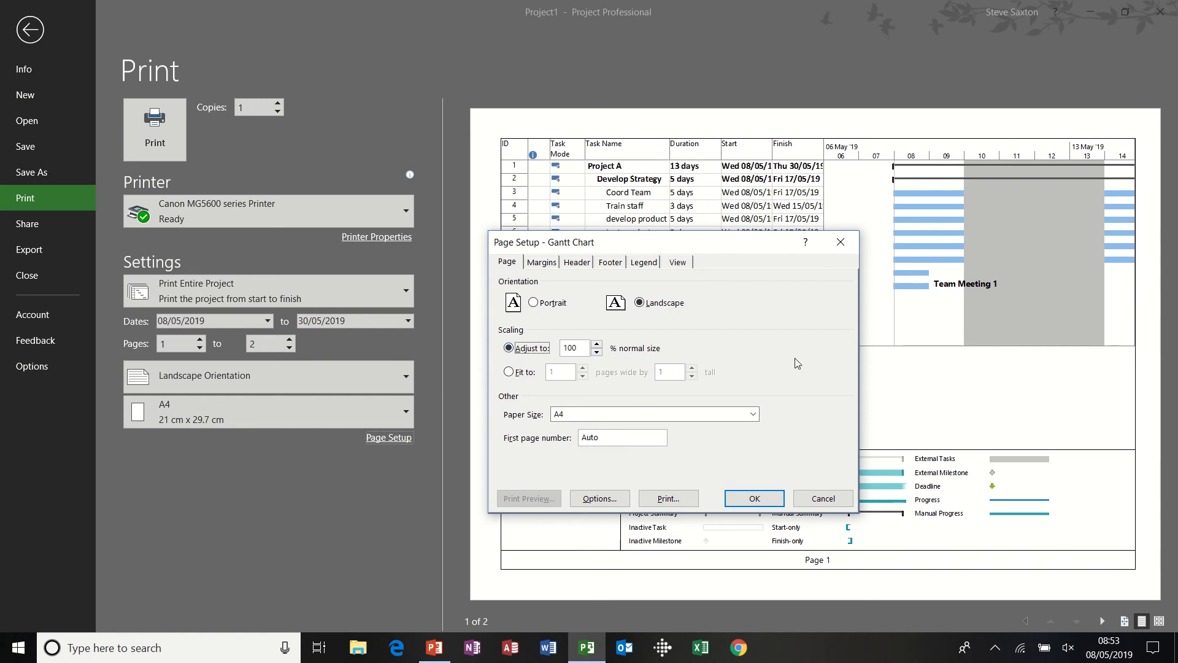
- Look over the margin, header and footer settings in the Gantt chart's Page Setup
left_click(548, 264)
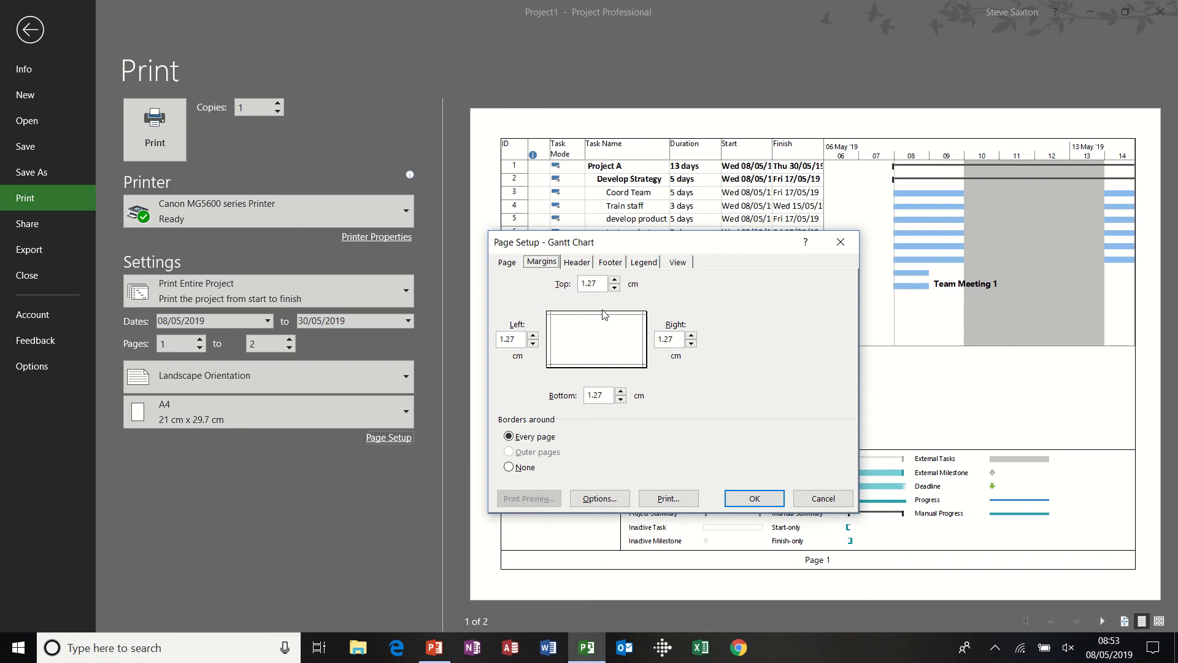
left_click(577, 262)
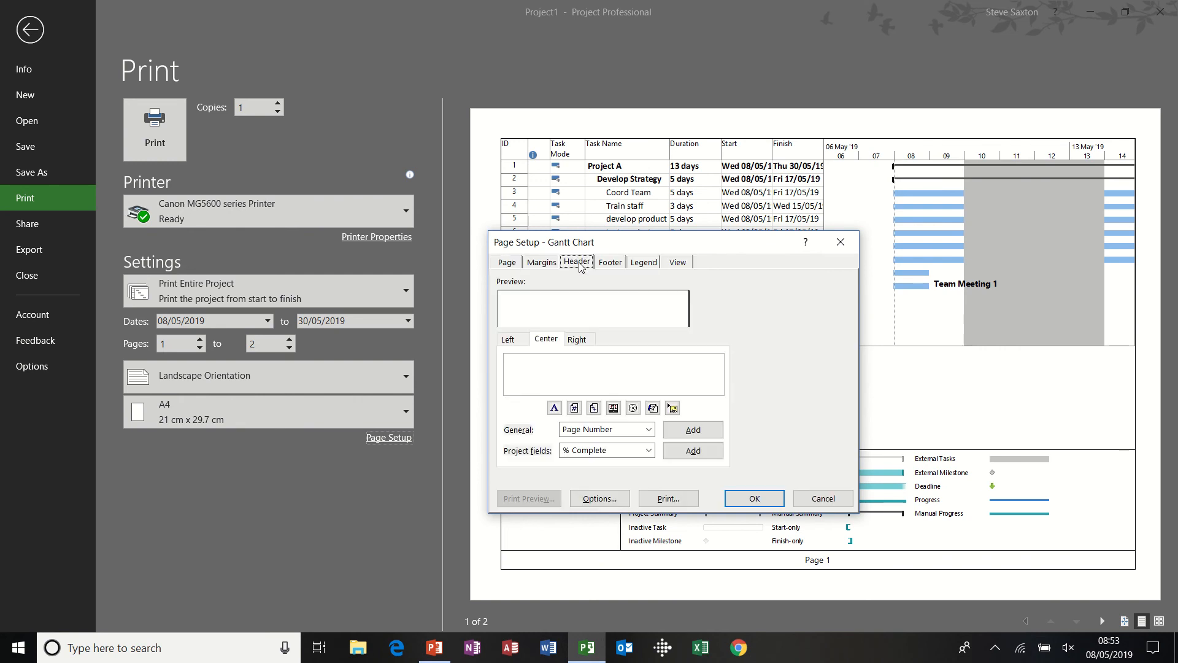
left_click(610, 264)
left_click(577, 264)
left_click(601, 264)
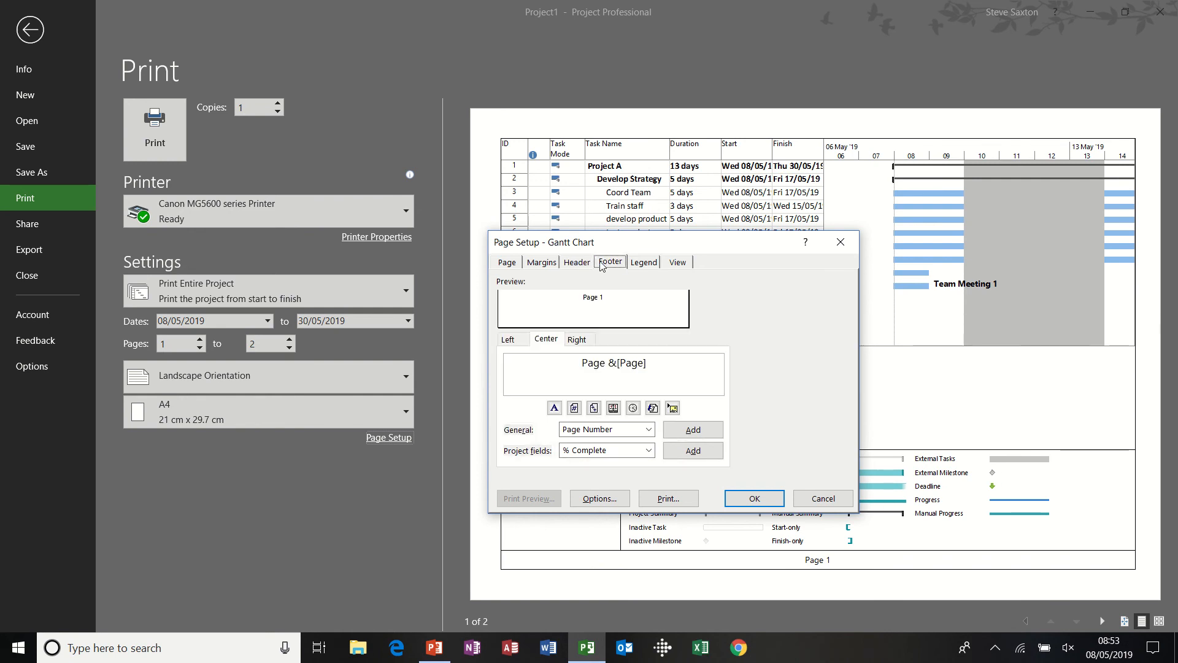
- Enter the author's first name in the left section of the print header, and insert the date and time in its center section
left_click(580, 263)
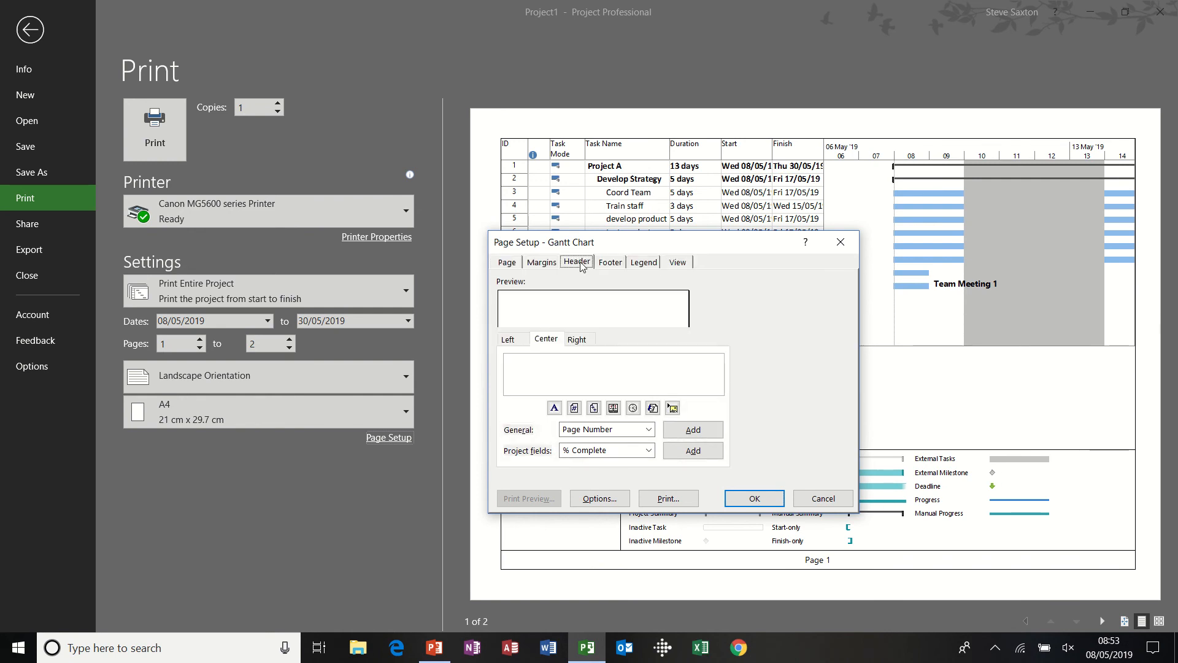
left_click(513, 340)
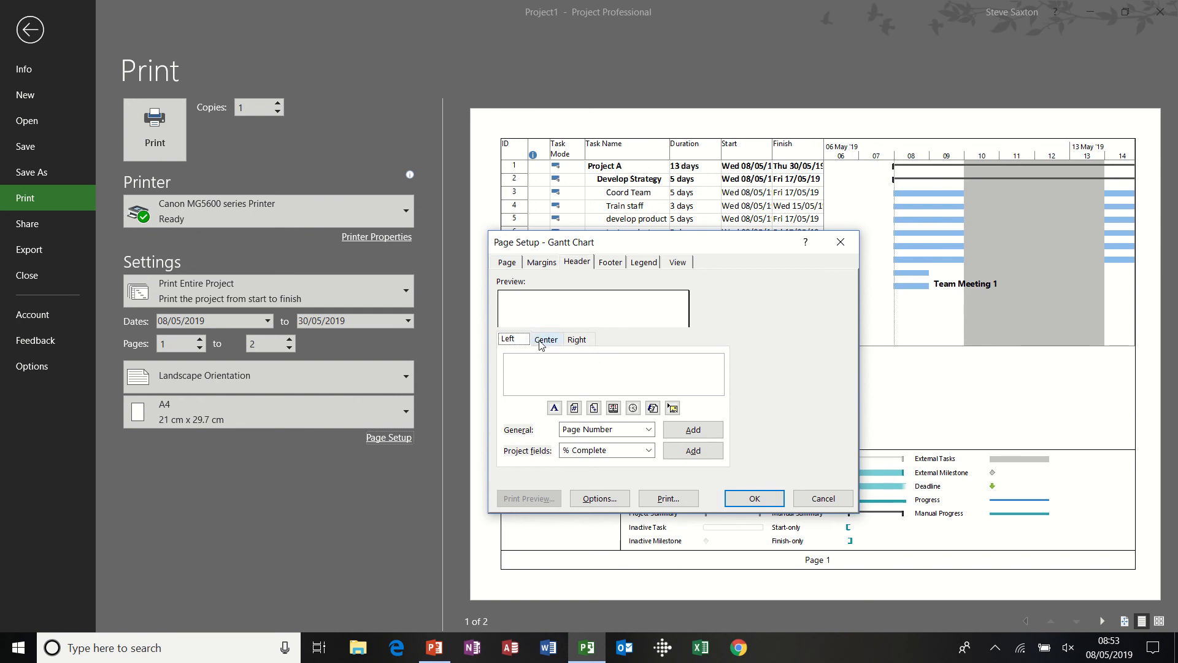
left_click(532, 364)
left_click(550, 342)
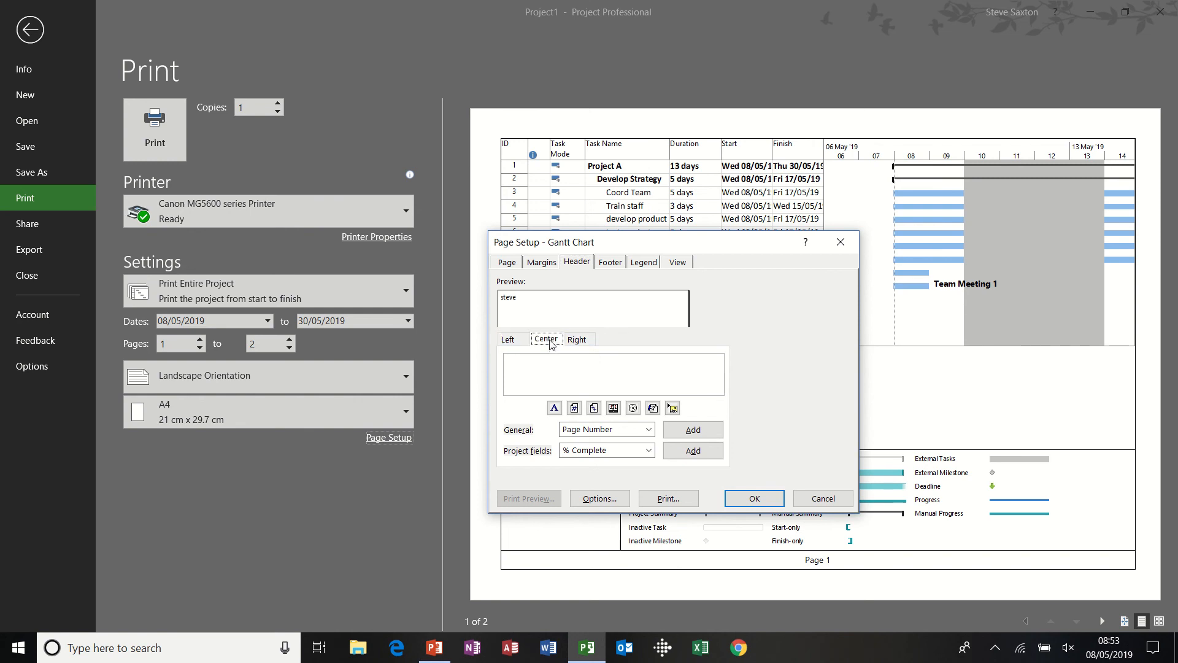
left_click(614, 408)
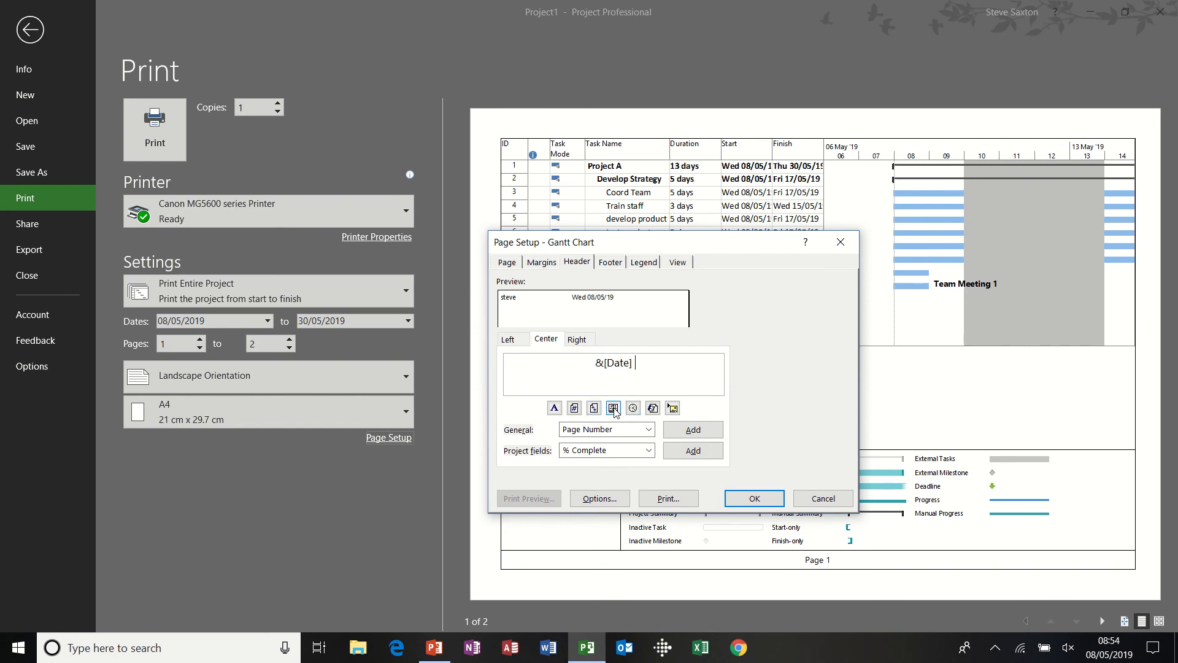
left_click(632, 408)
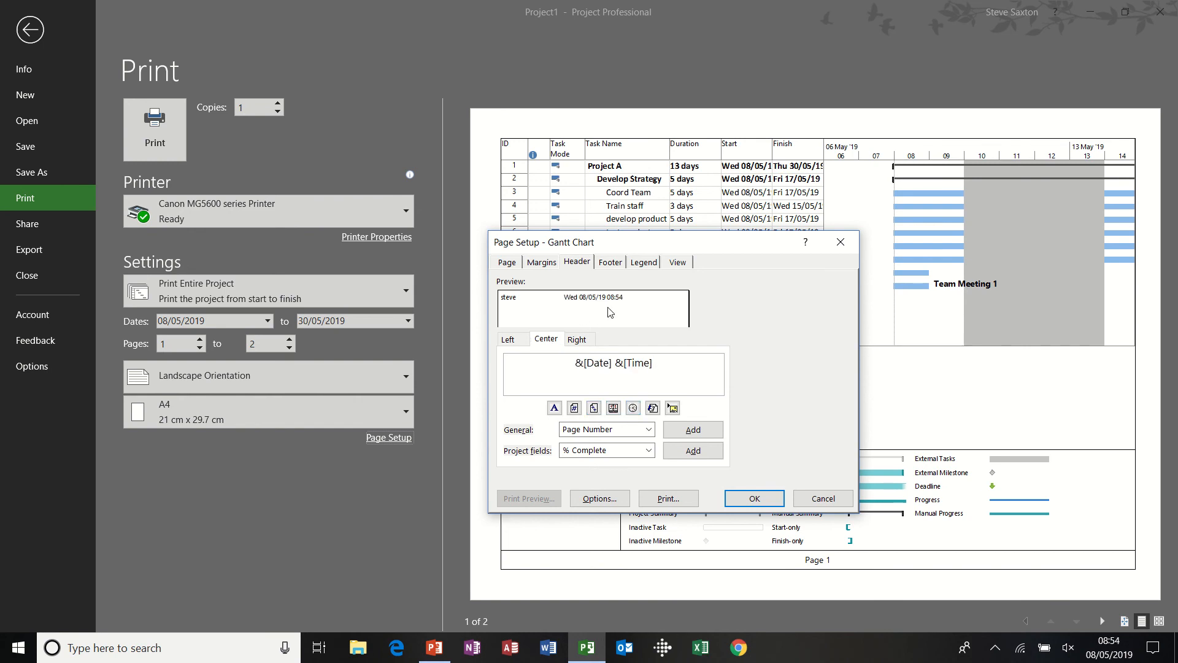
- Add the % Complete, Actual Cost and VAC project fields on separate lines in the right section of the print header
left_click(582, 339)
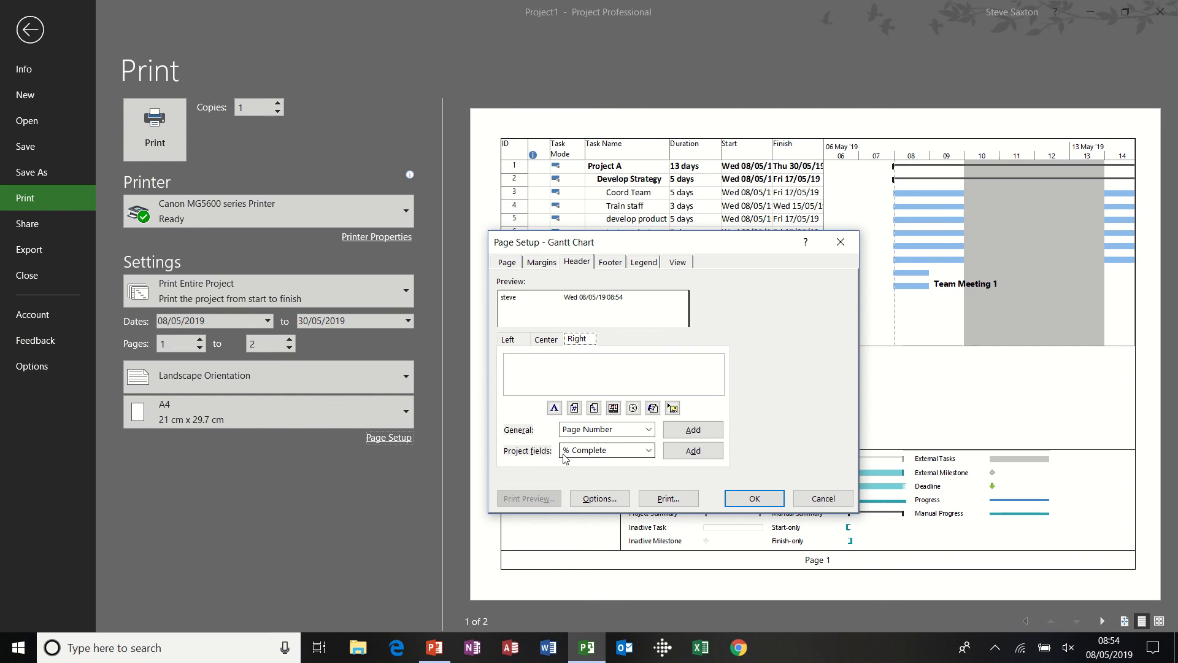
left_click(692, 451)
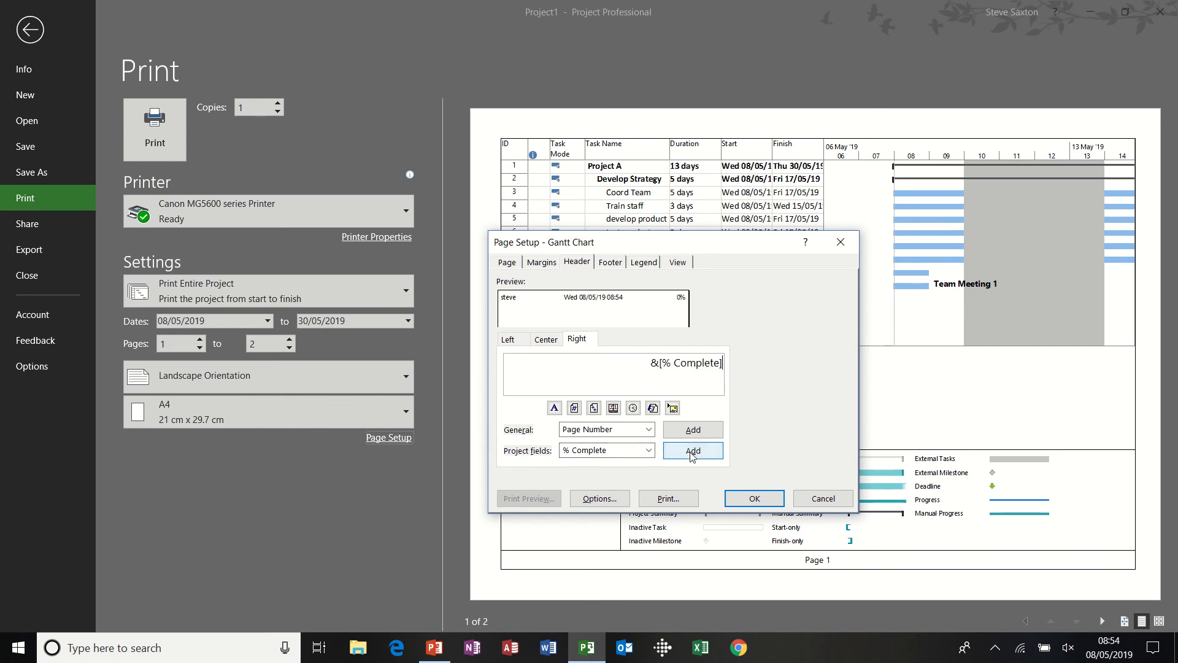
key("Return")
left_click(648, 450)
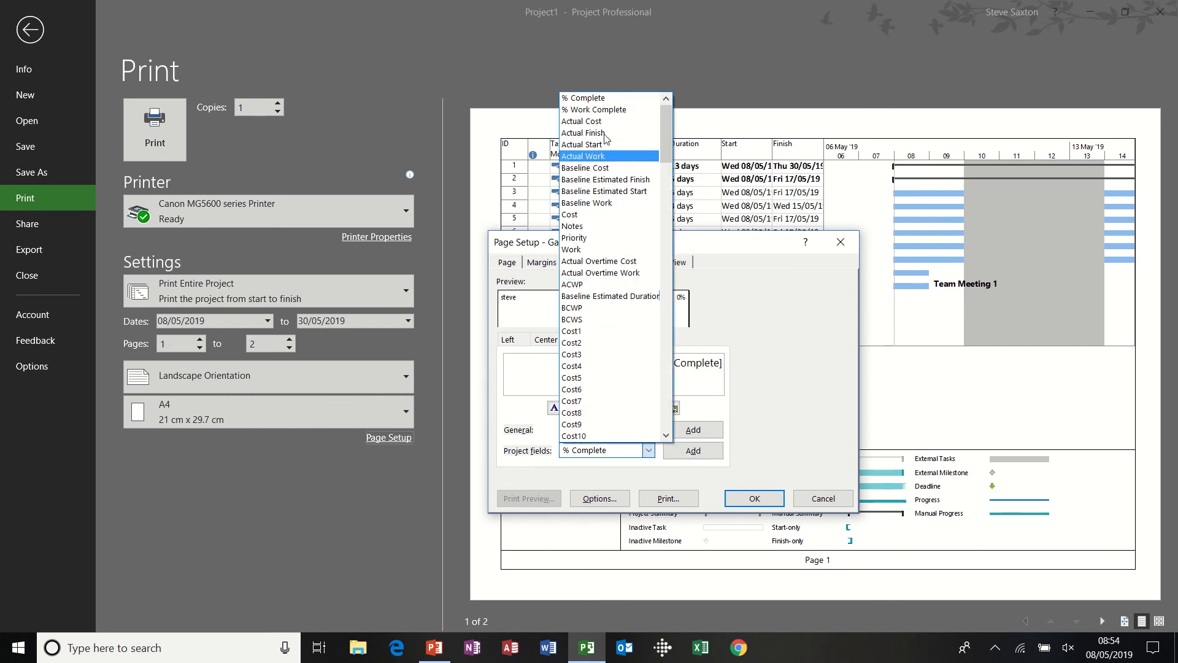
left_click(596, 121)
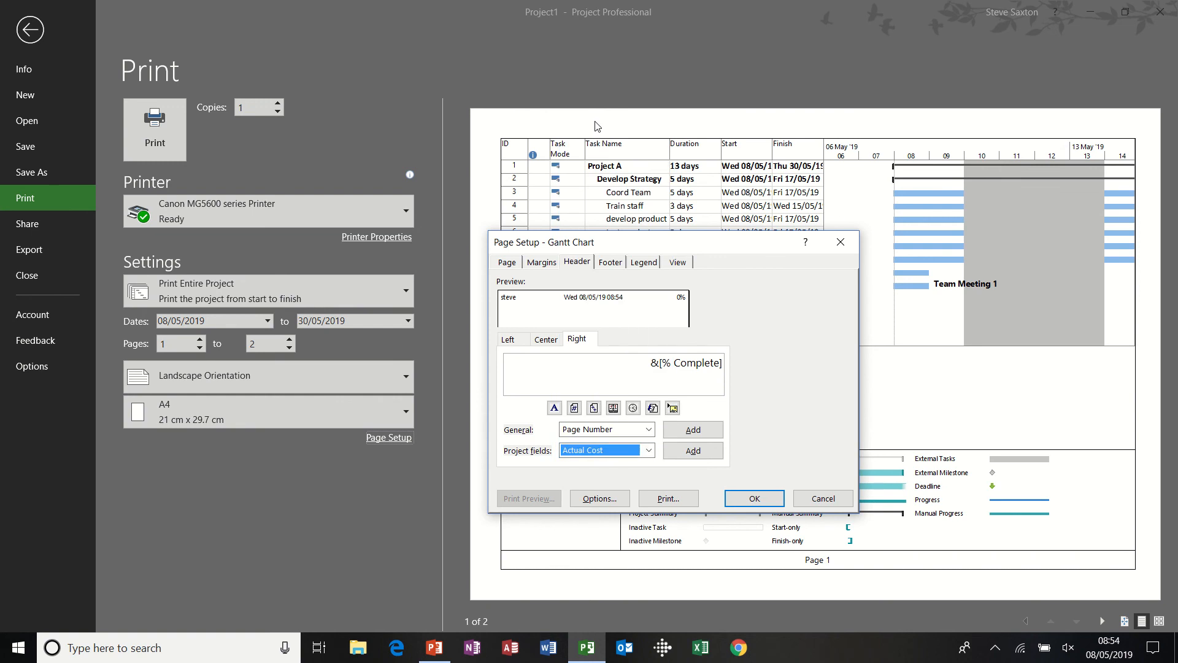
left_click(692, 451)
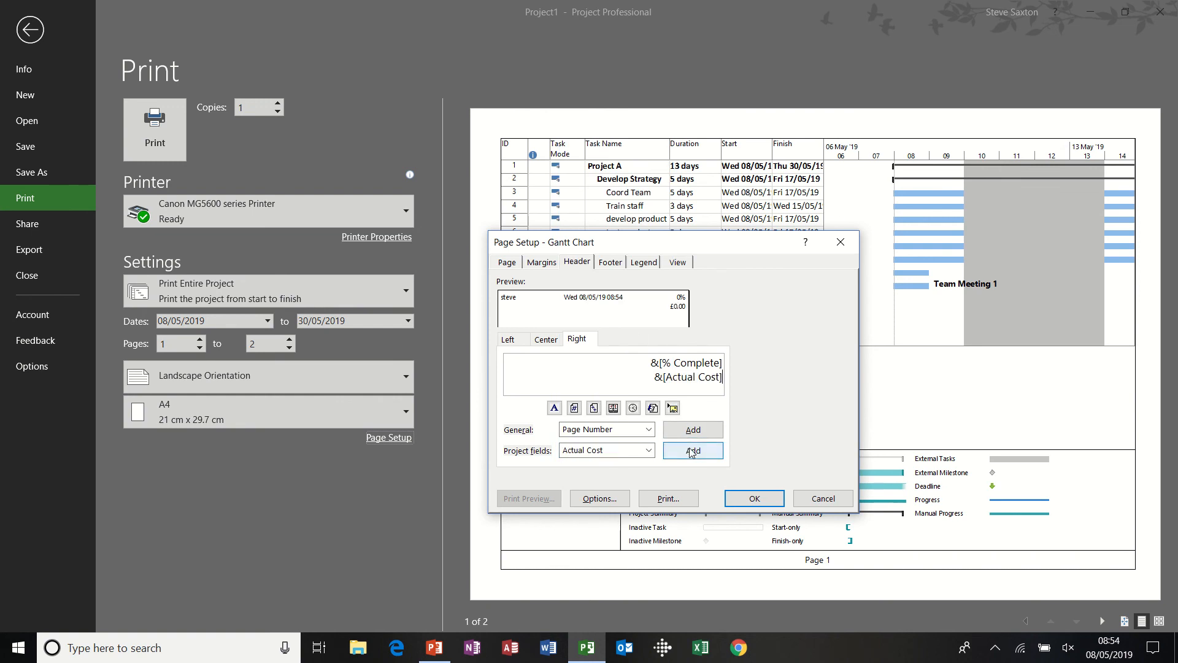
key("Return")
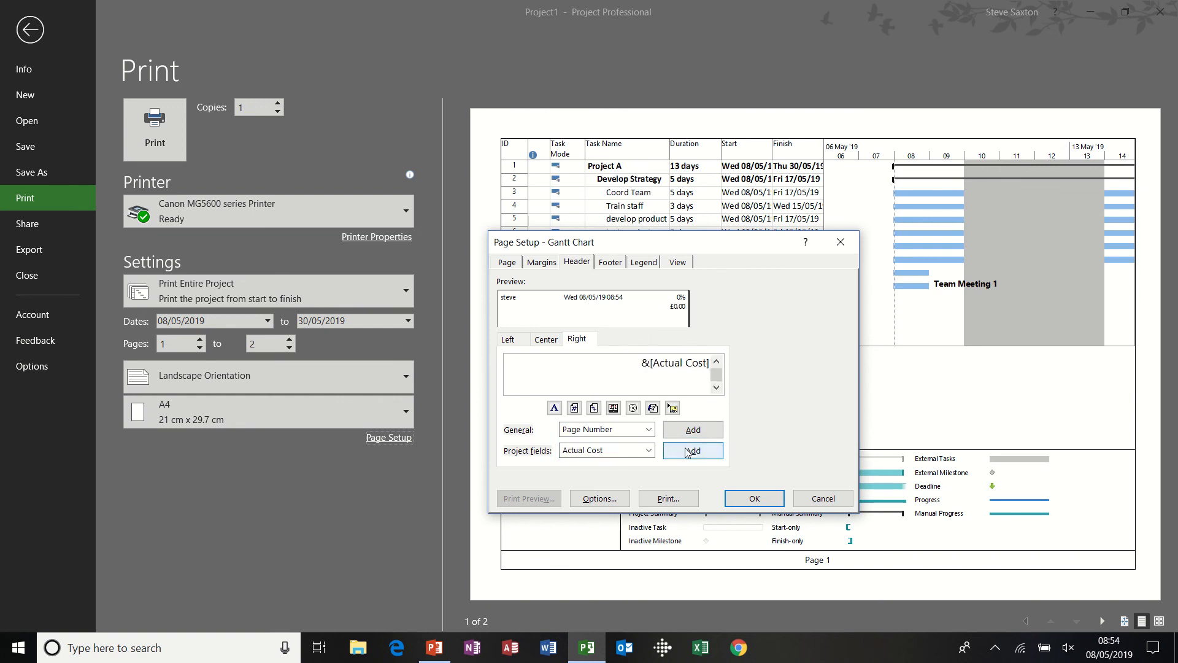
left_click(649, 450)
key("v")
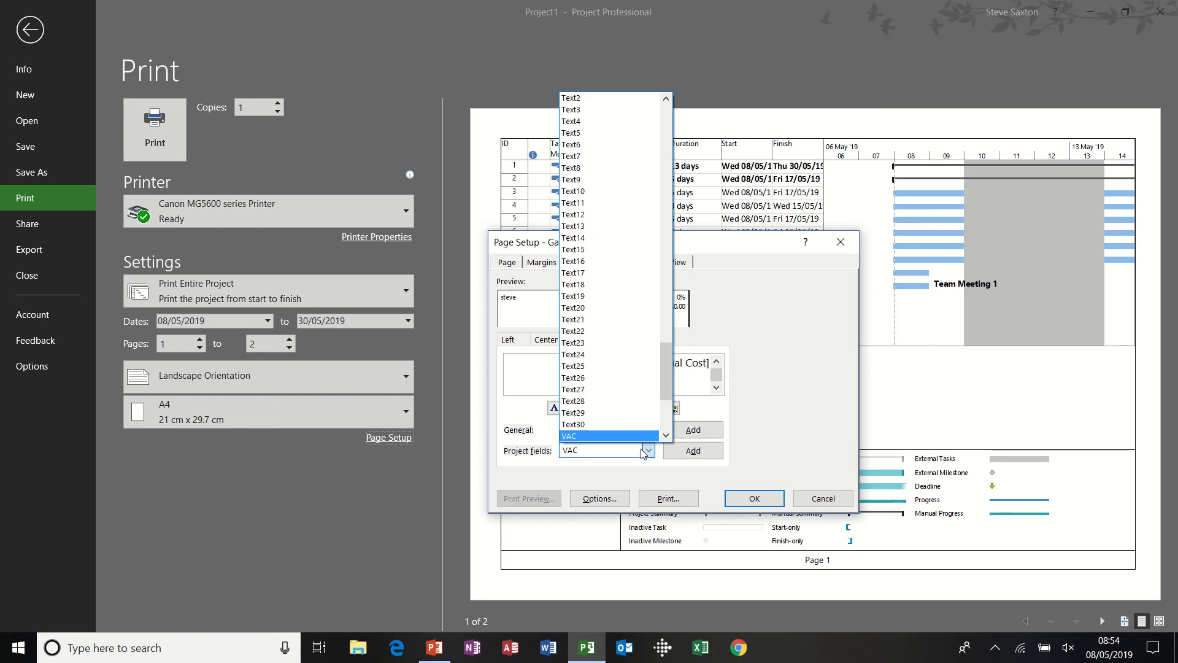
left_click(629, 437)
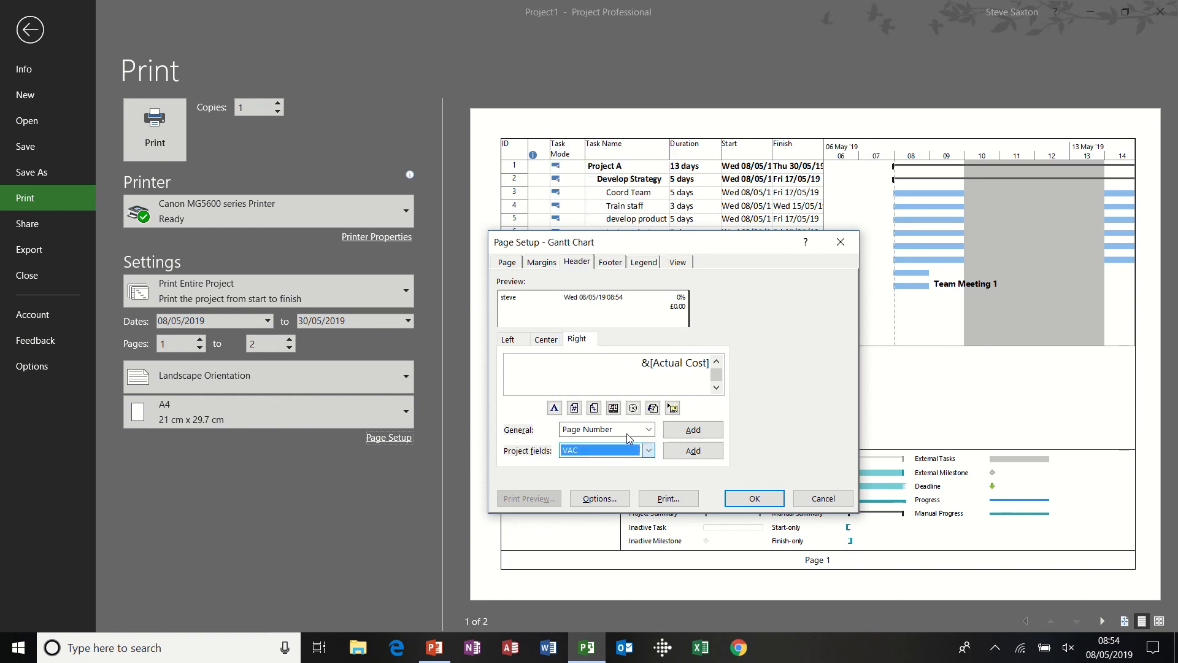
left_click(681, 450)
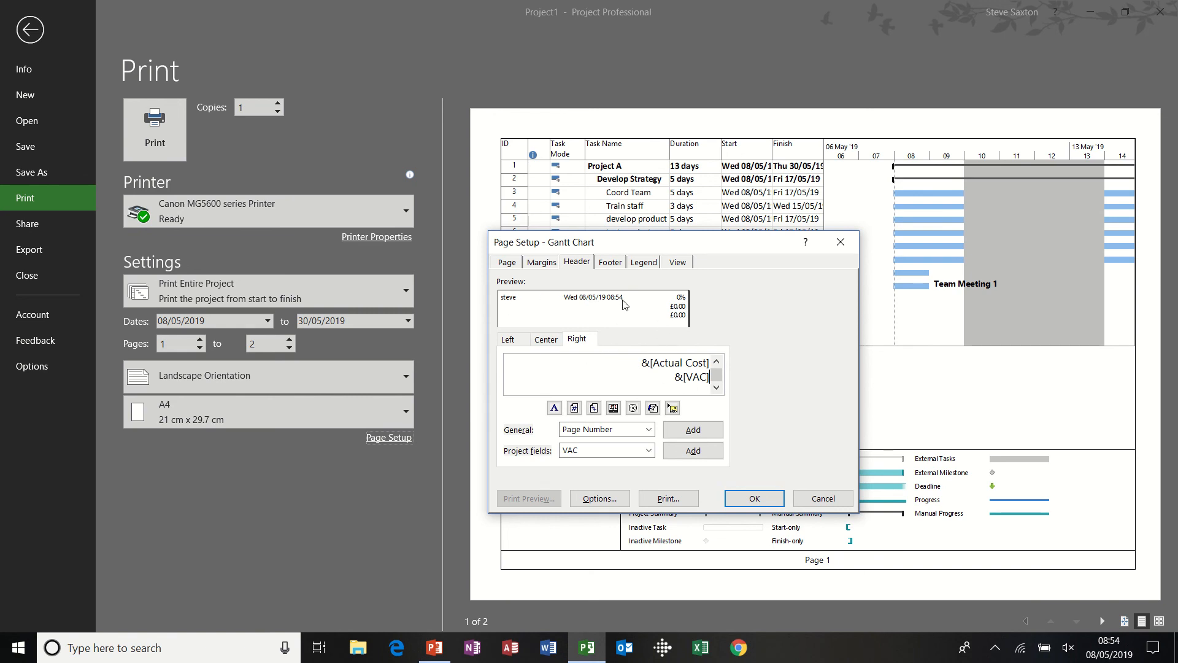
- Set the legend to print only on a legend page, apply the page setup, and check the print preview through the last page
left_click(614, 262)
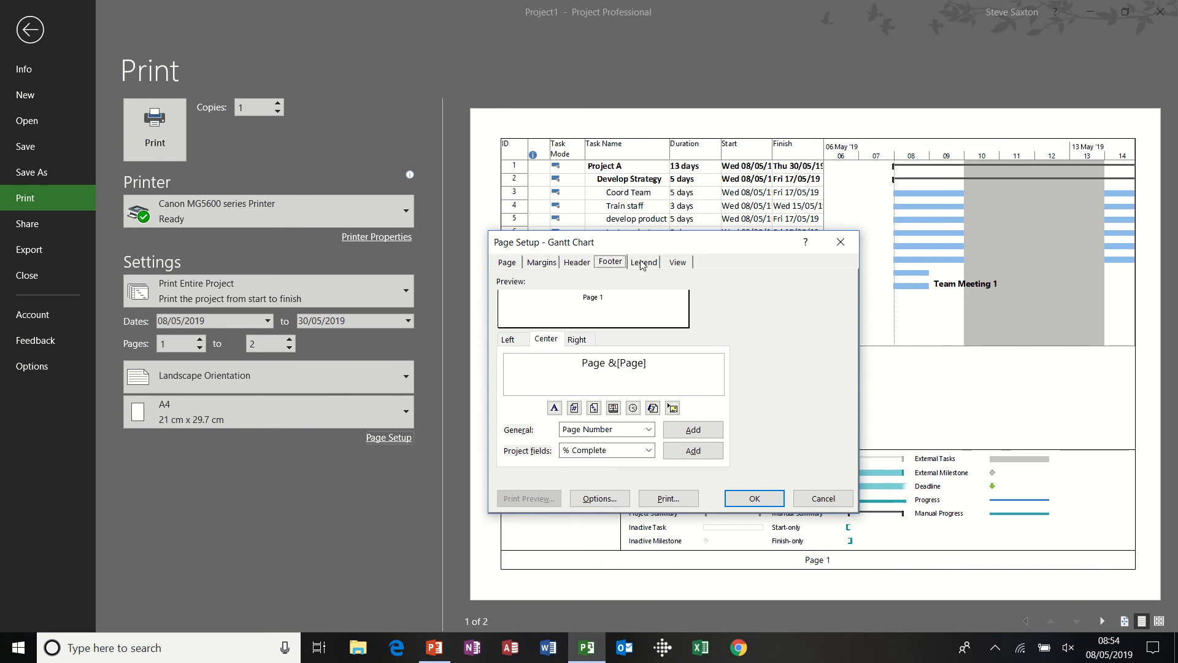
left_click(642, 264)
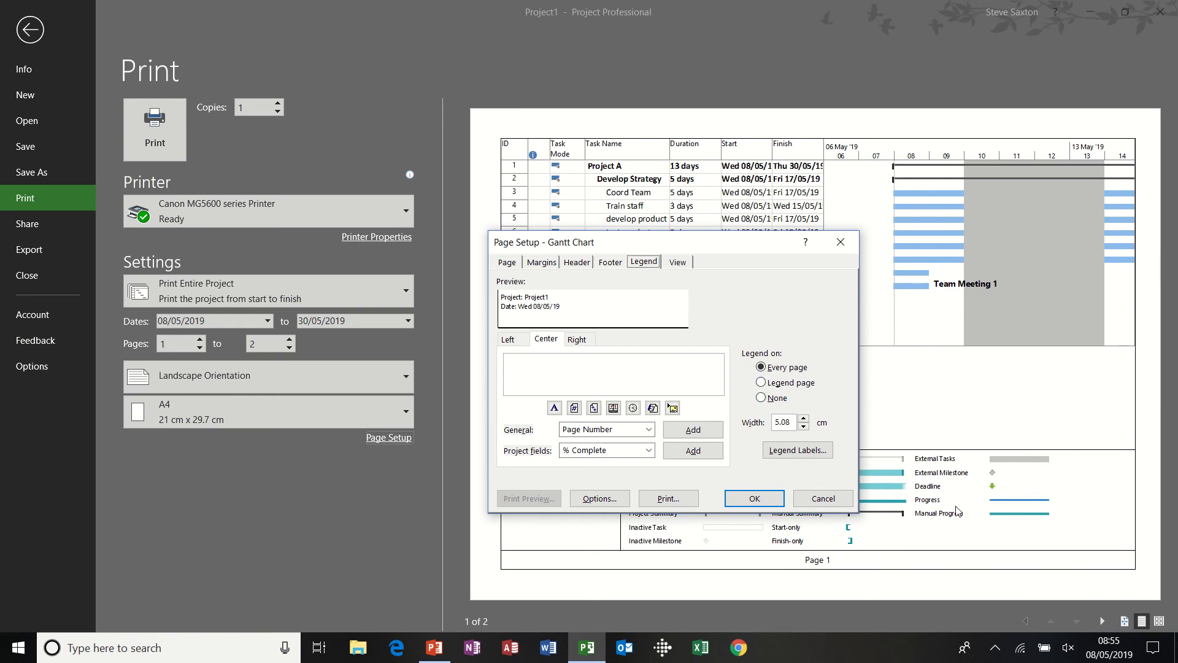
left_click(766, 384)
left_click(751, 499)
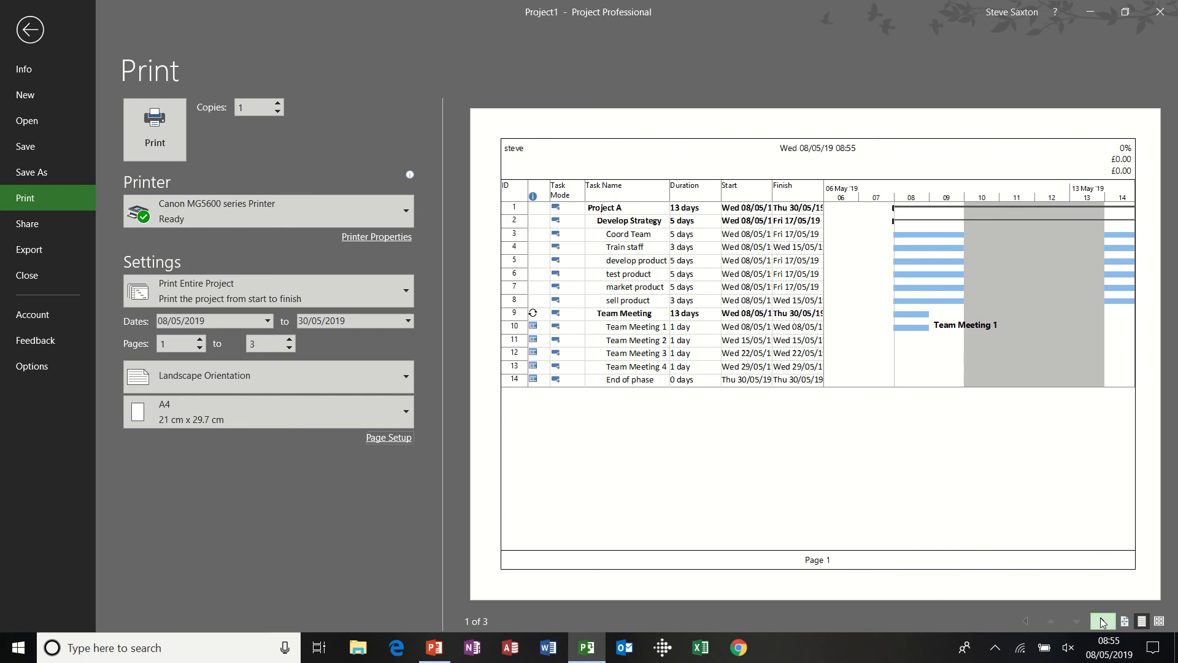
left_click(1103, 622)
left_click(1103, 621)
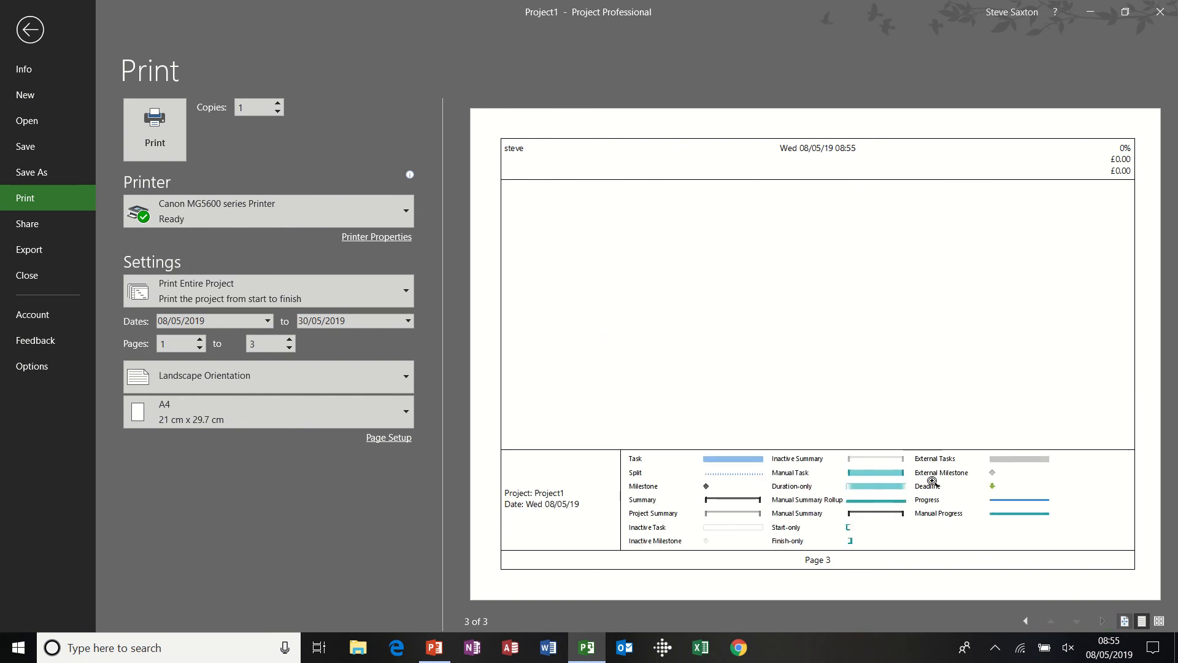
left_click(31, 31)
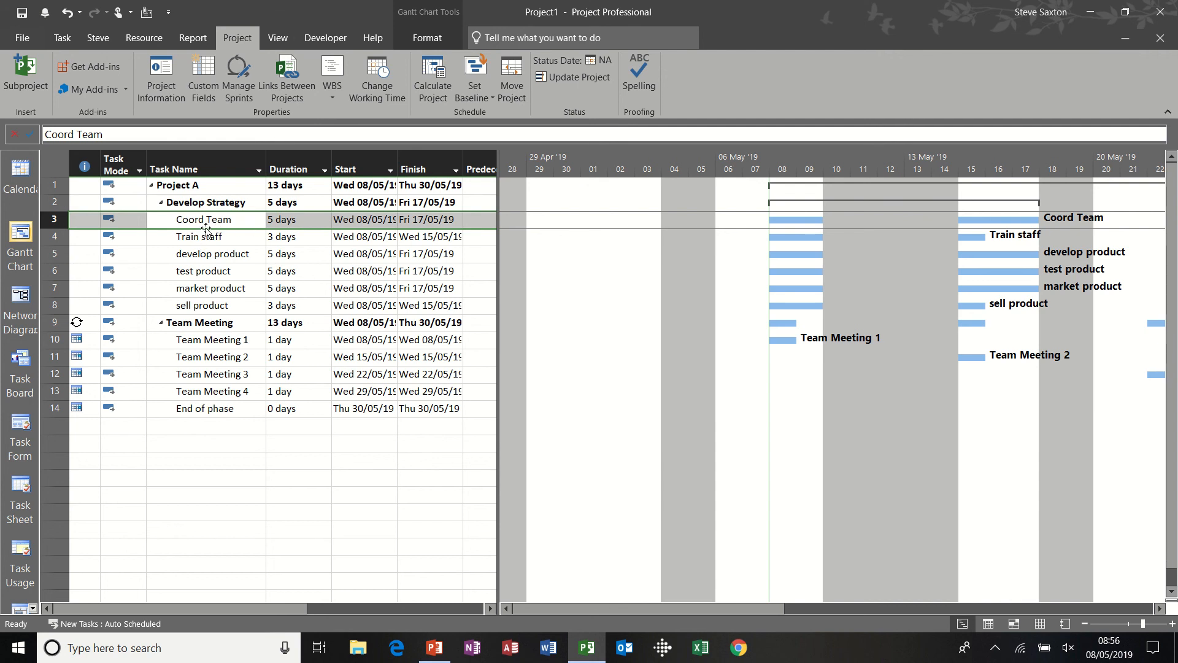
- Review the predecessor, resource and advanced settings in the Coord Team task's Task Information
double_click(228, 219)
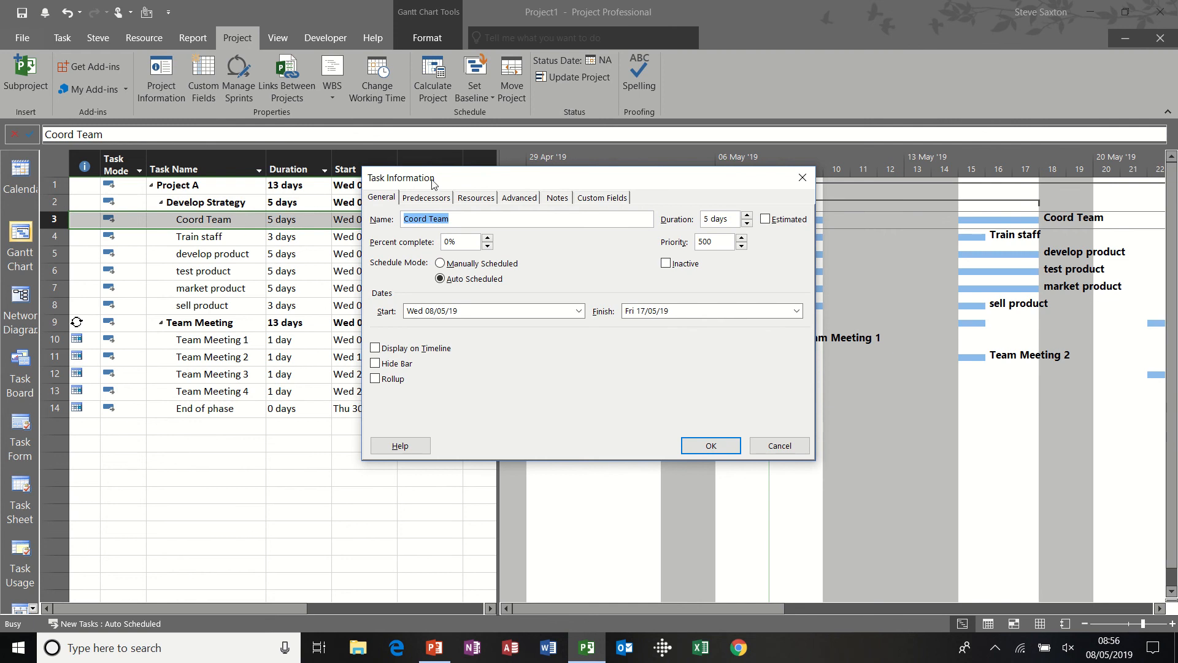
left_click_drag(431, 180, 234, 245)
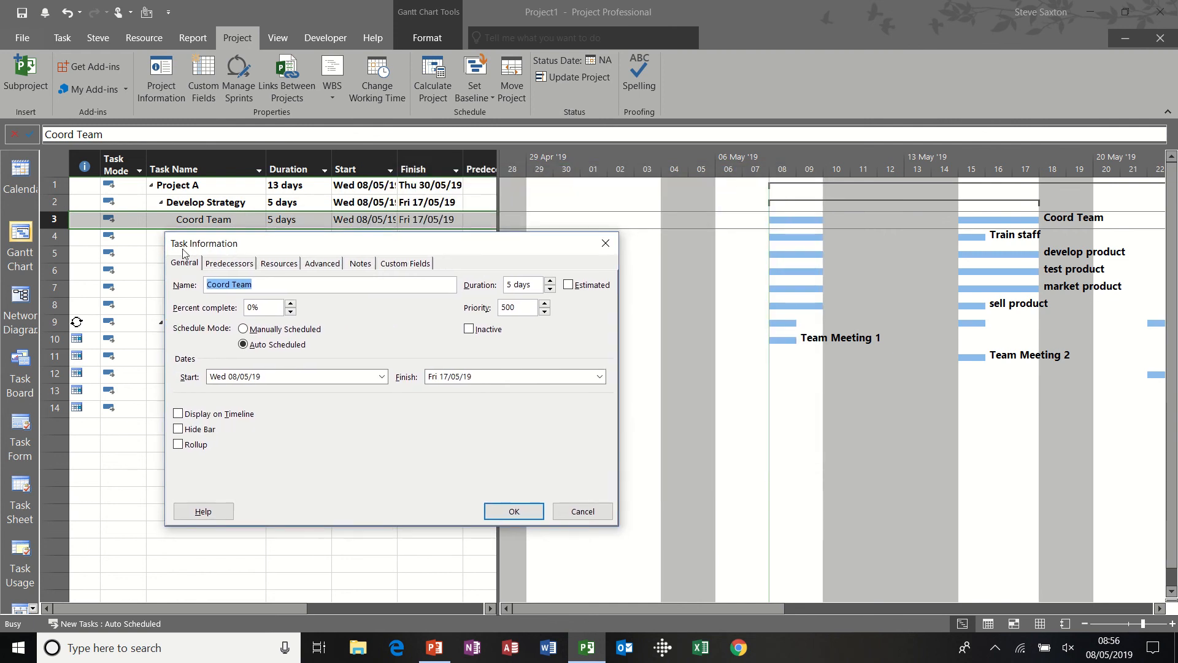
left_click(187, 264)
left_click(229, 264)
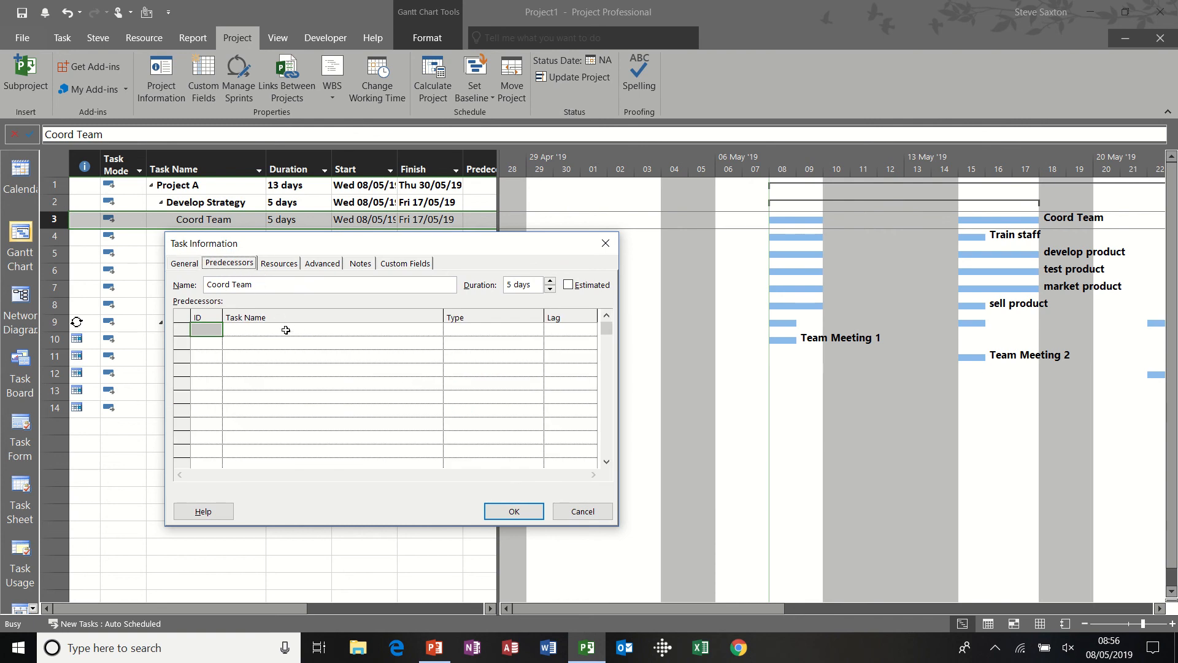
left_click_drag(323, 243, 323, 273)
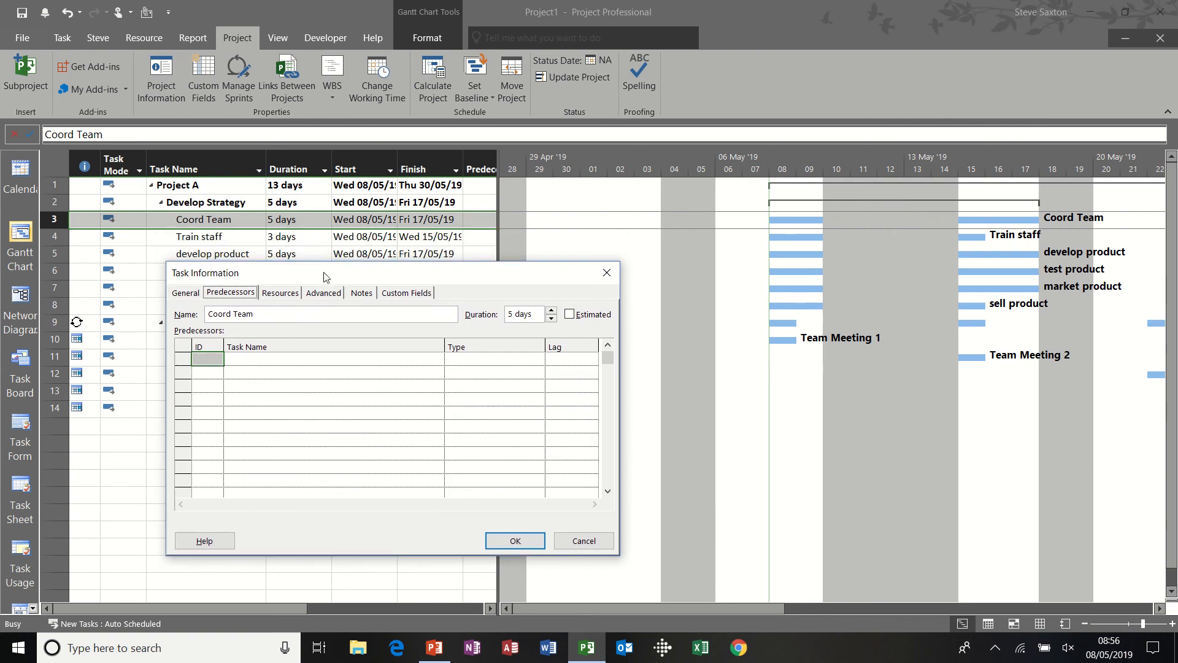
left_click(281, 297)
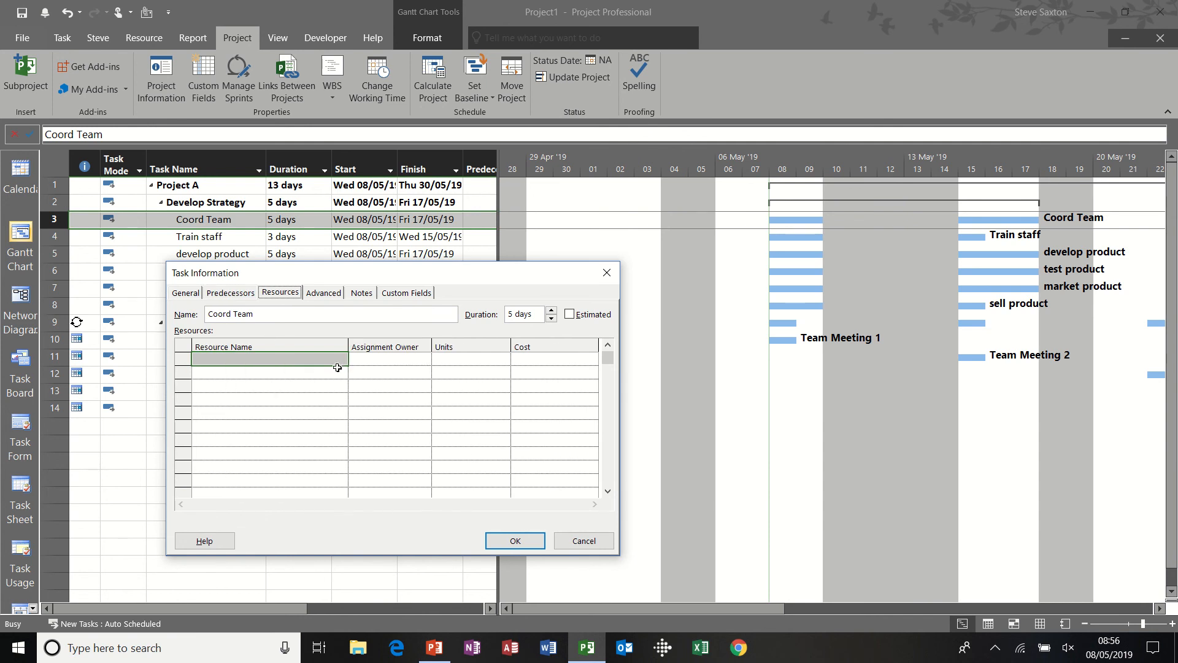
left_click(327, 295)
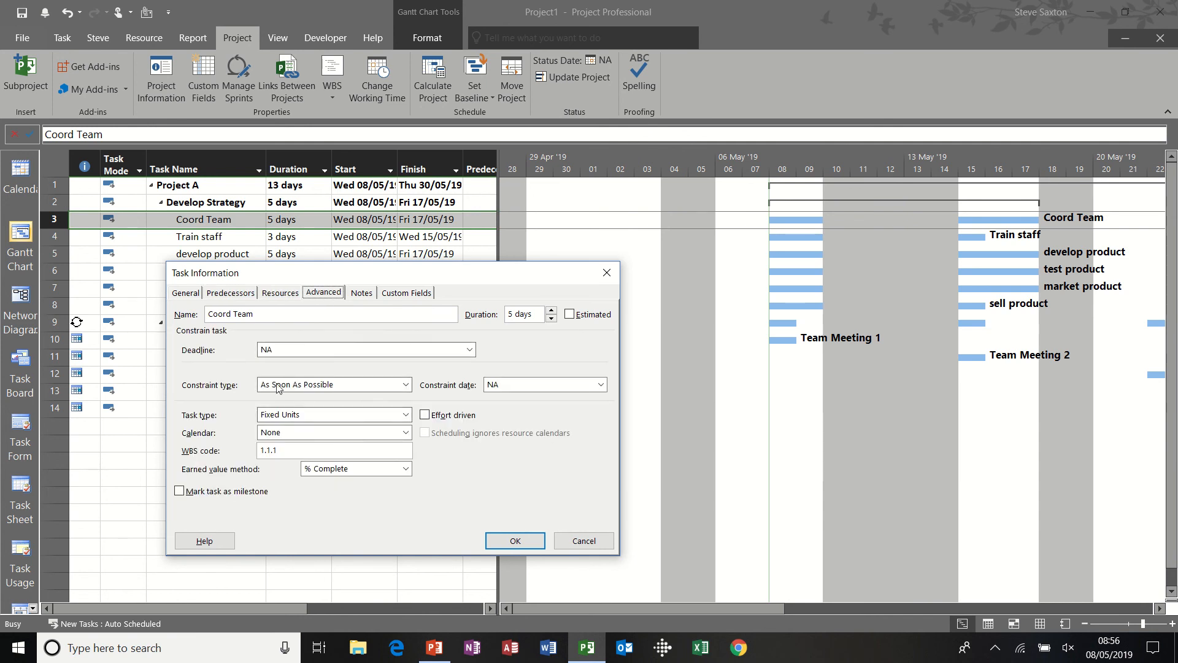
- Write "Specification" in the Coord Team task's notes, and choose Charting 2019 May 19.xlsx from the Excel 2019 folder as the object to insert below it
left_click(362, 294)
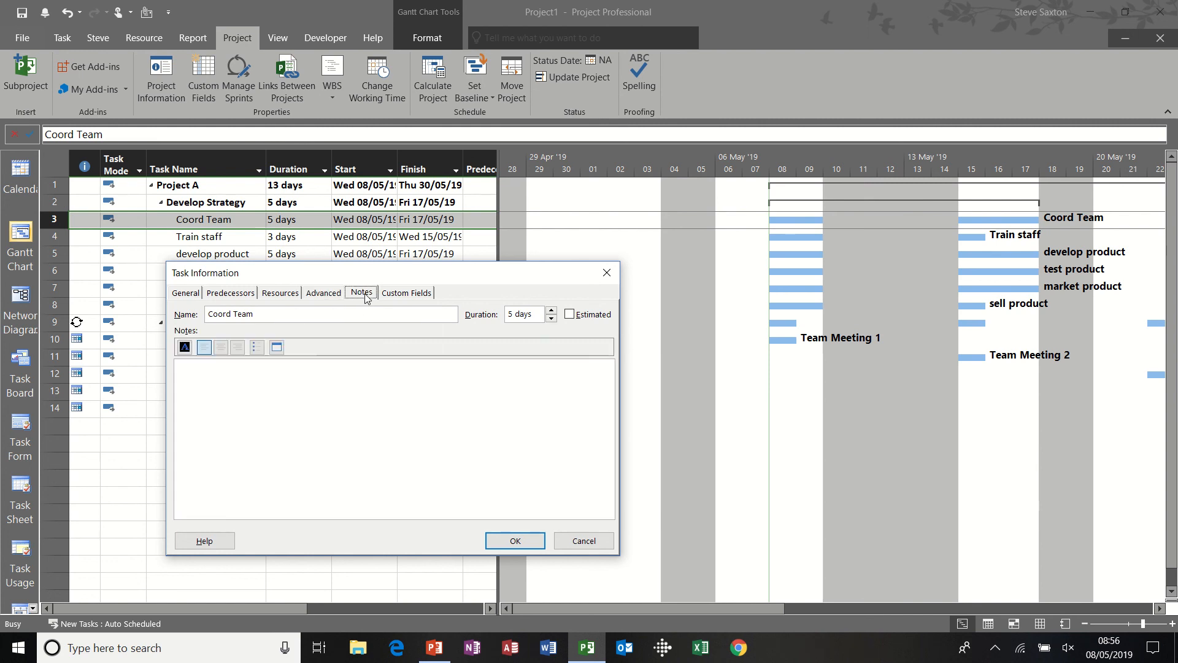
left_click(277, 375)
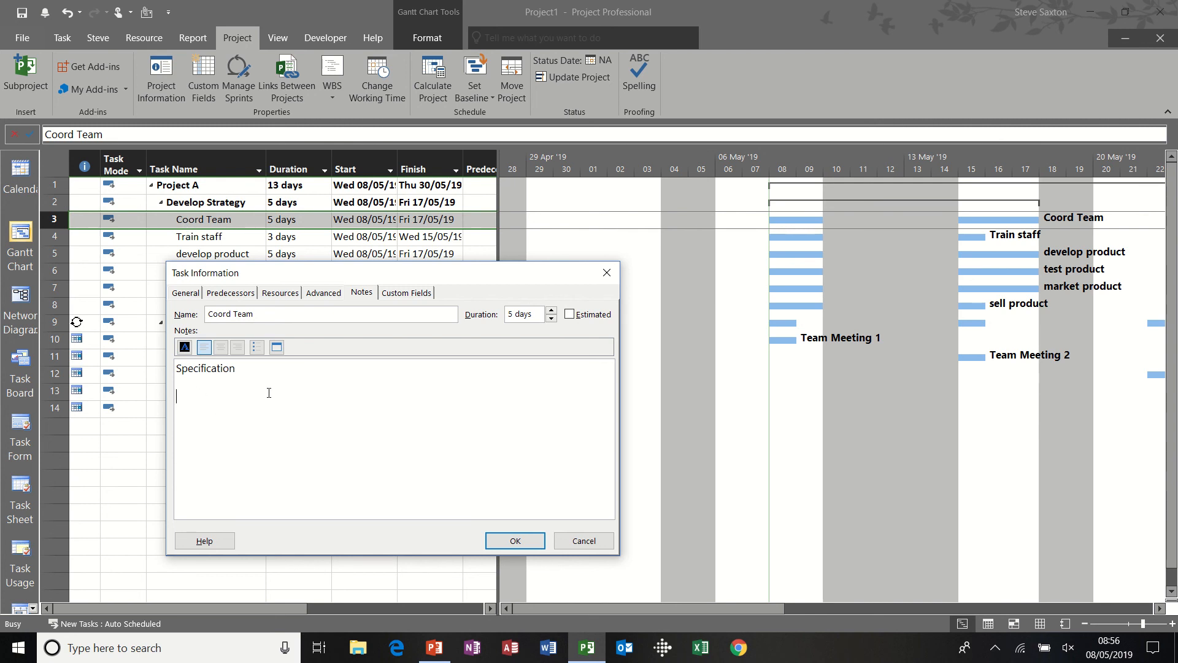
left_click(276, 348)
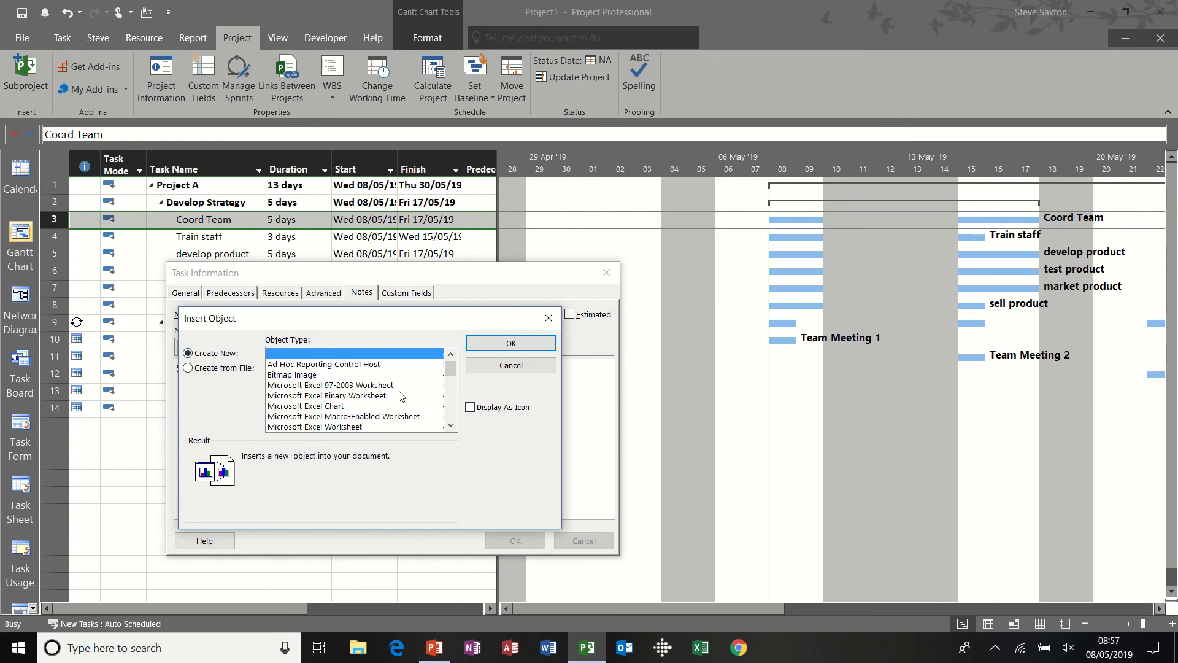
scroll(451, 405, "down", 5)
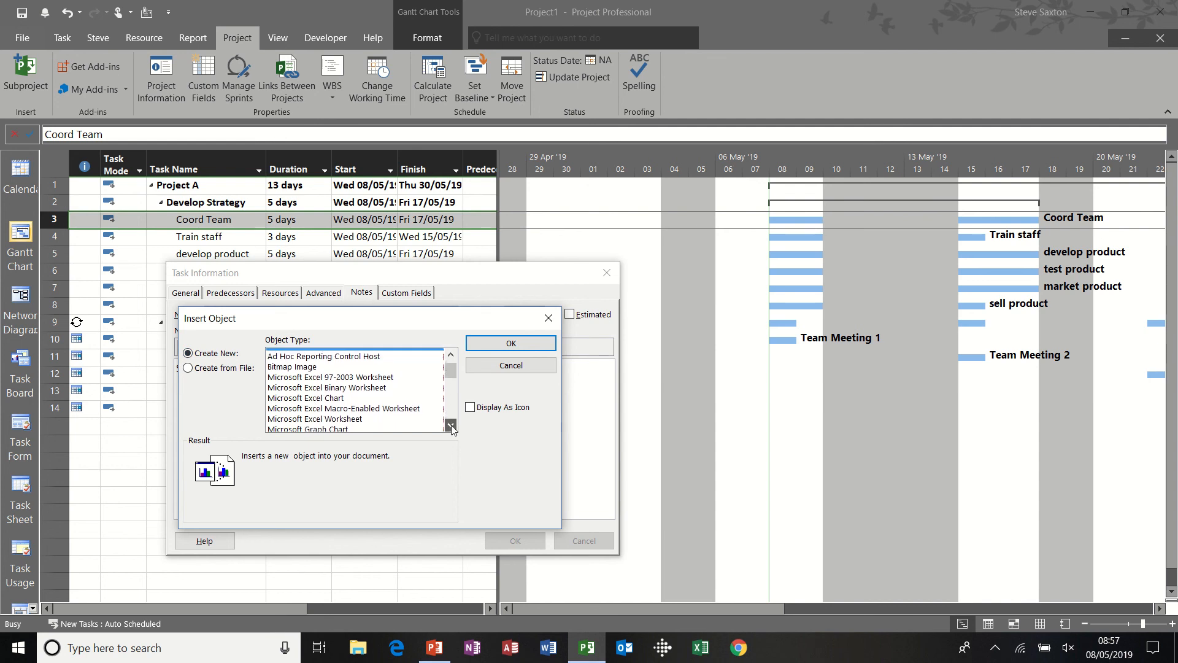
left_click(218, 370)
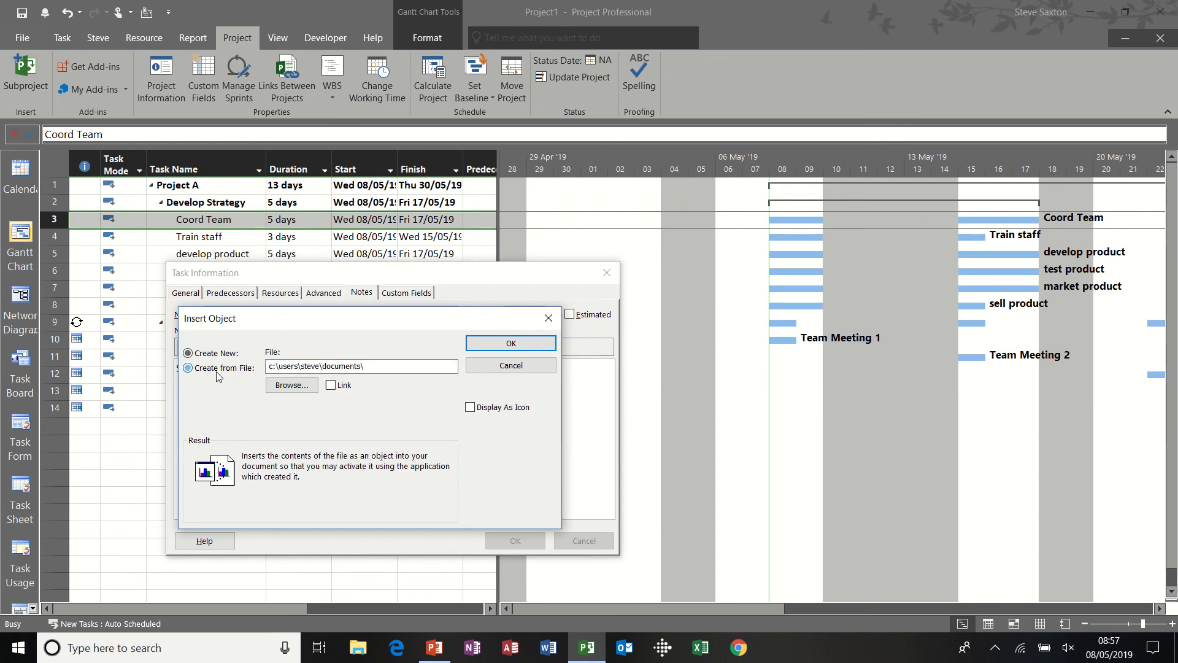
left_click(298, 391)
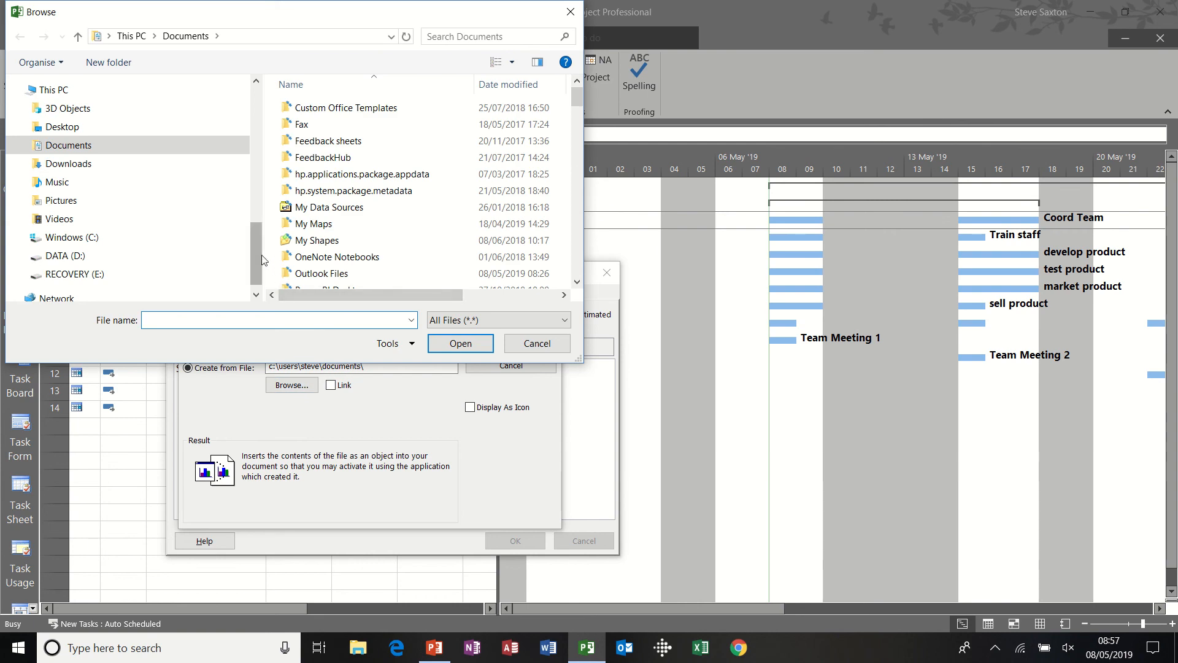
left_click_drag(257, 255, 256, 131)
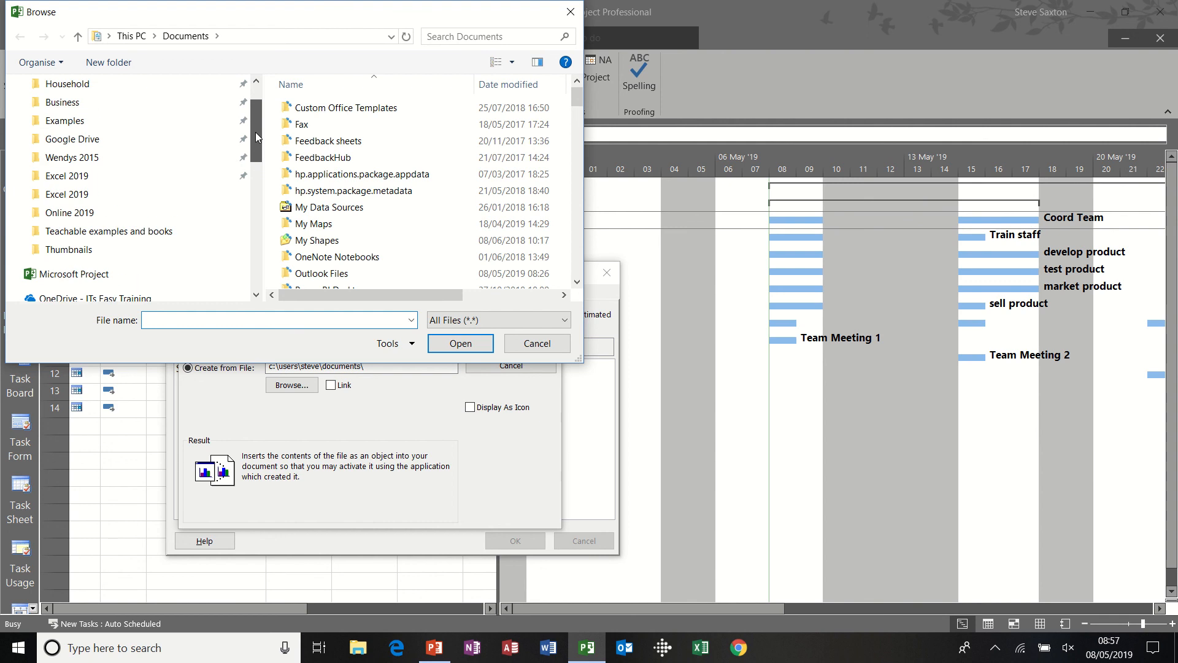
left_click(87, 196)
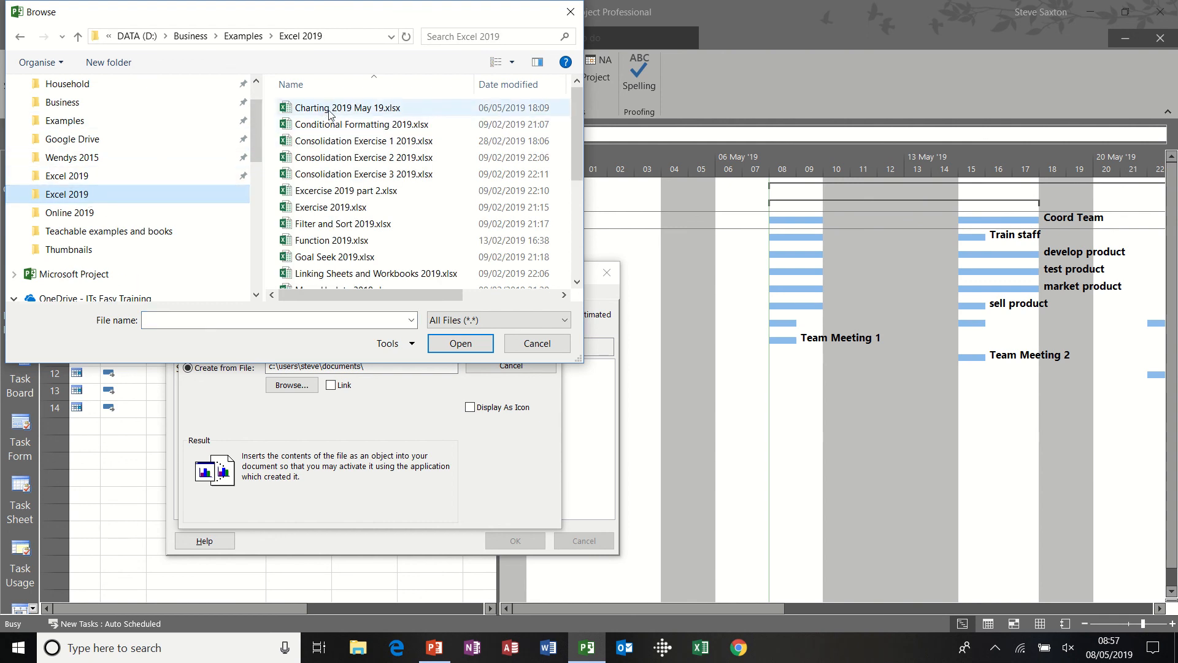
left_click(329, 111)
double_click(329, 111)
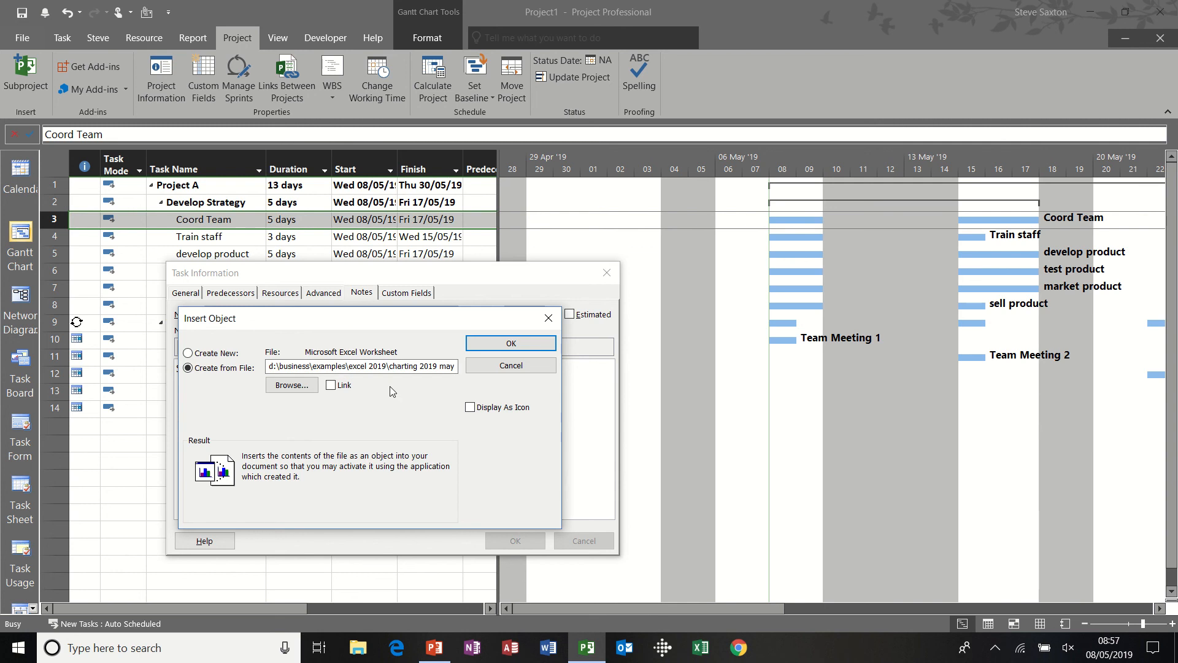
- Insert the chosen workbook into the task notes as a linked object displayed as an icon
left_click(331, 385)
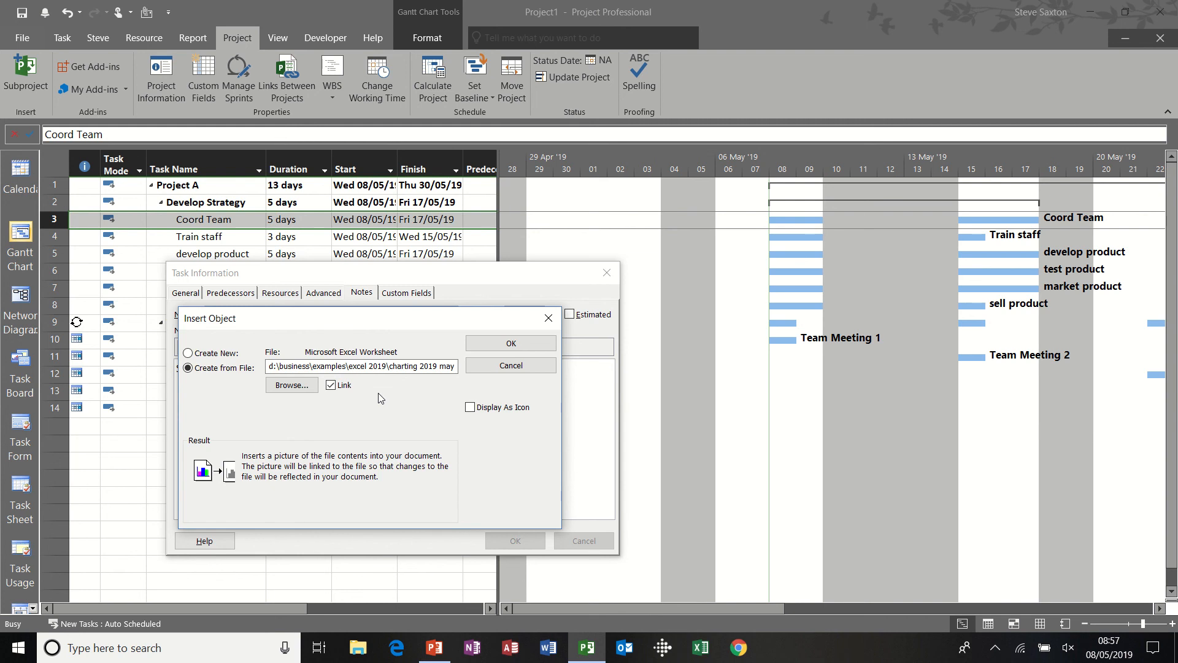
left_click(471, 408)
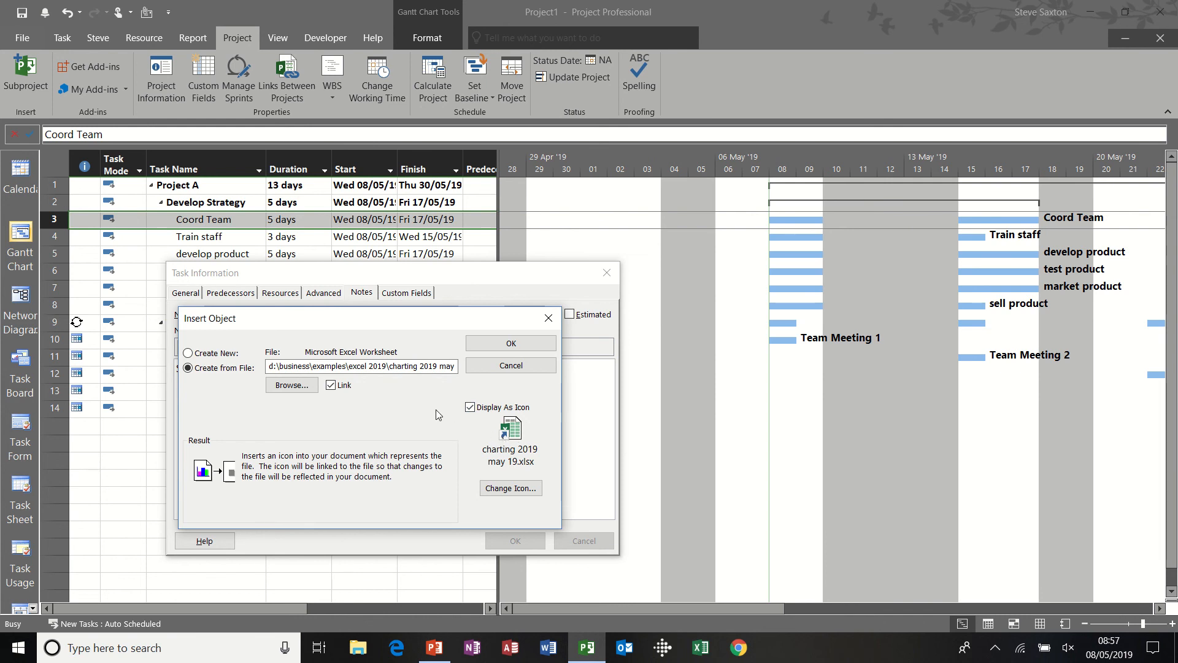
left_click(494, 345)
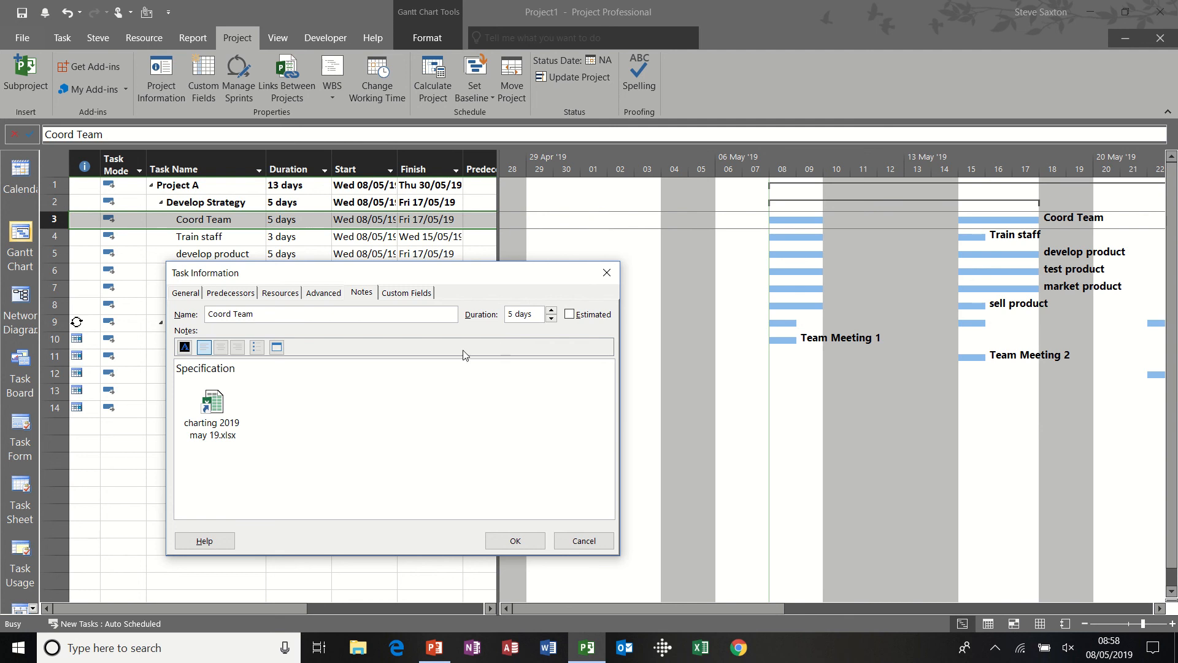
- Open the linked workbook from its icon in the task notes to check it, and close it again
left_click(215, 410)
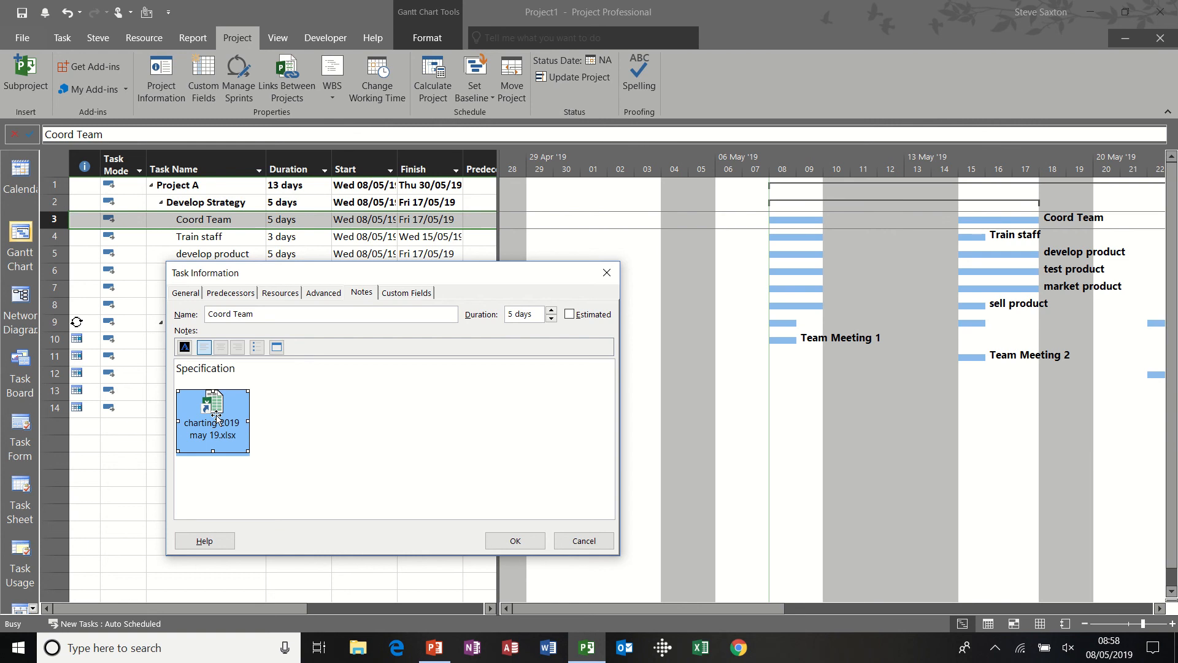
double_click(216, 416)
left_click(598, 322)
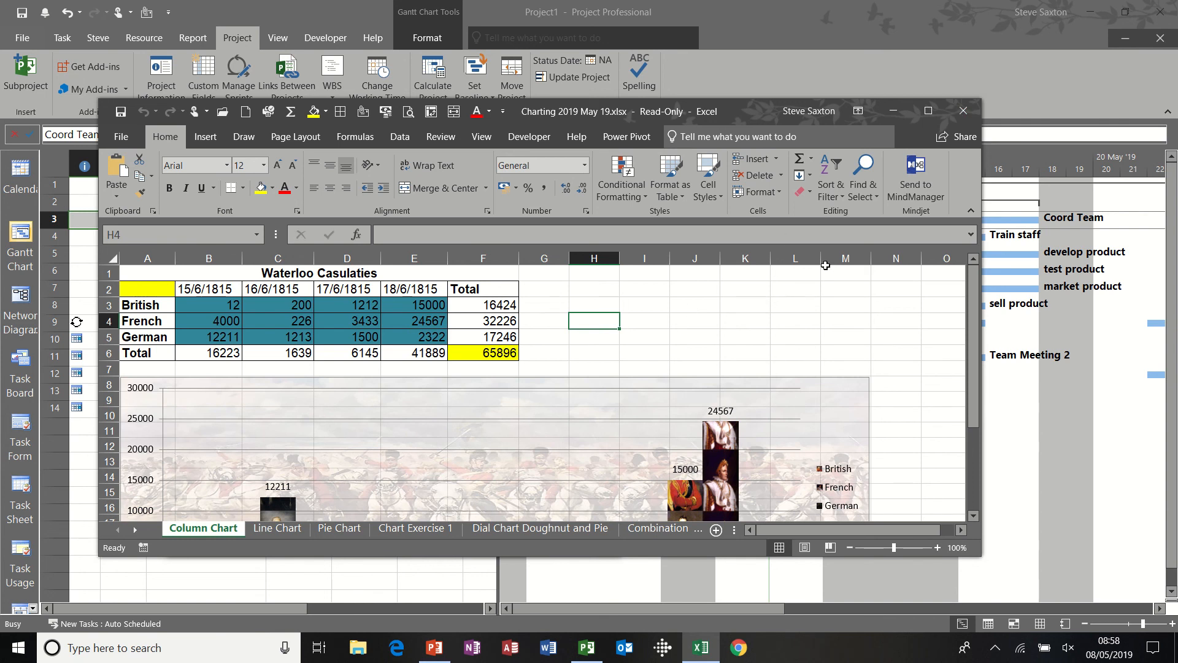
left_click(962, 111)
left_click(590, 341)
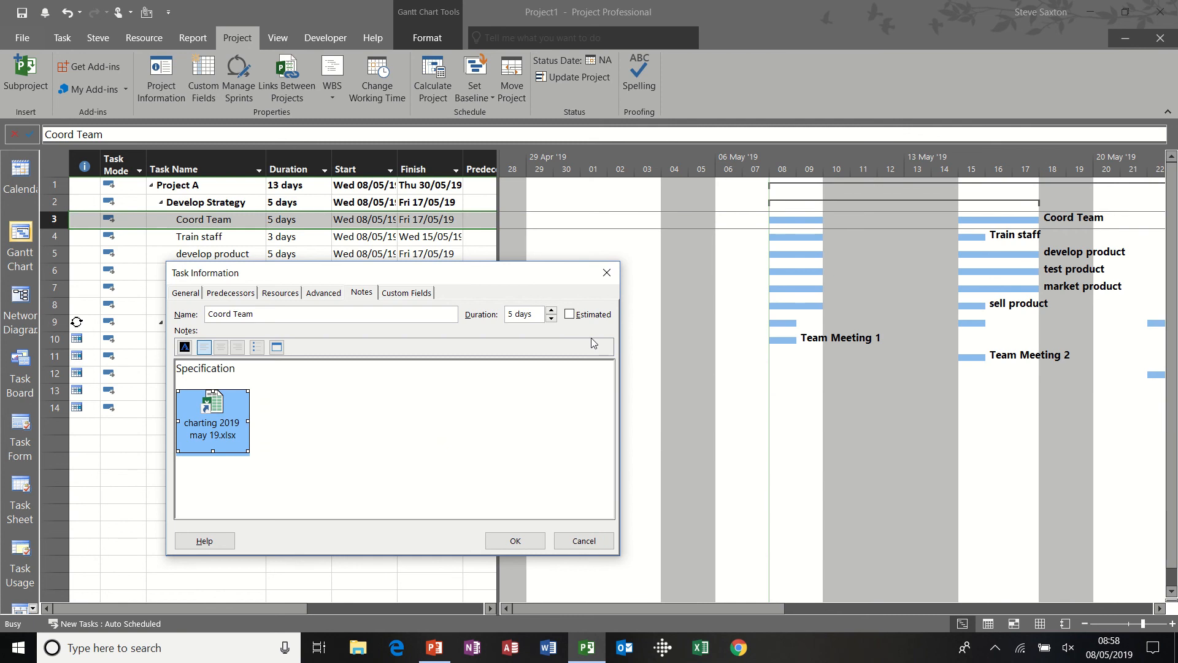
- Accept the Coord Team task's notes and write "Budget" on the first line of the Train staff task's notes
left_click(528, 540)
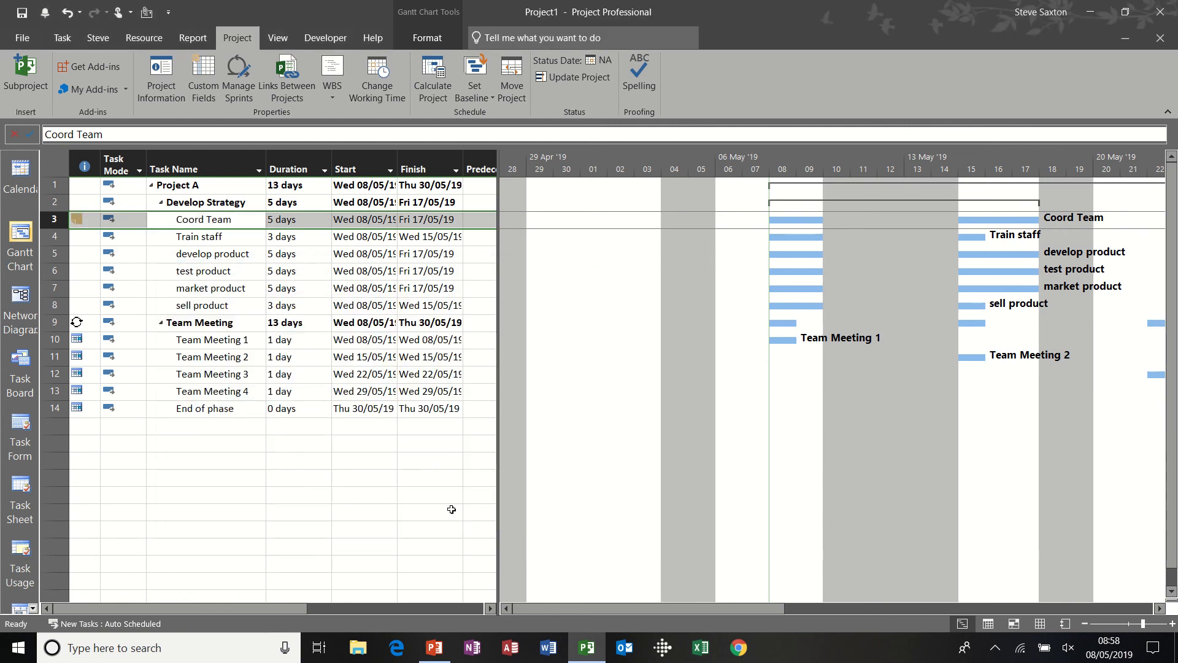
left_click(207, 238)
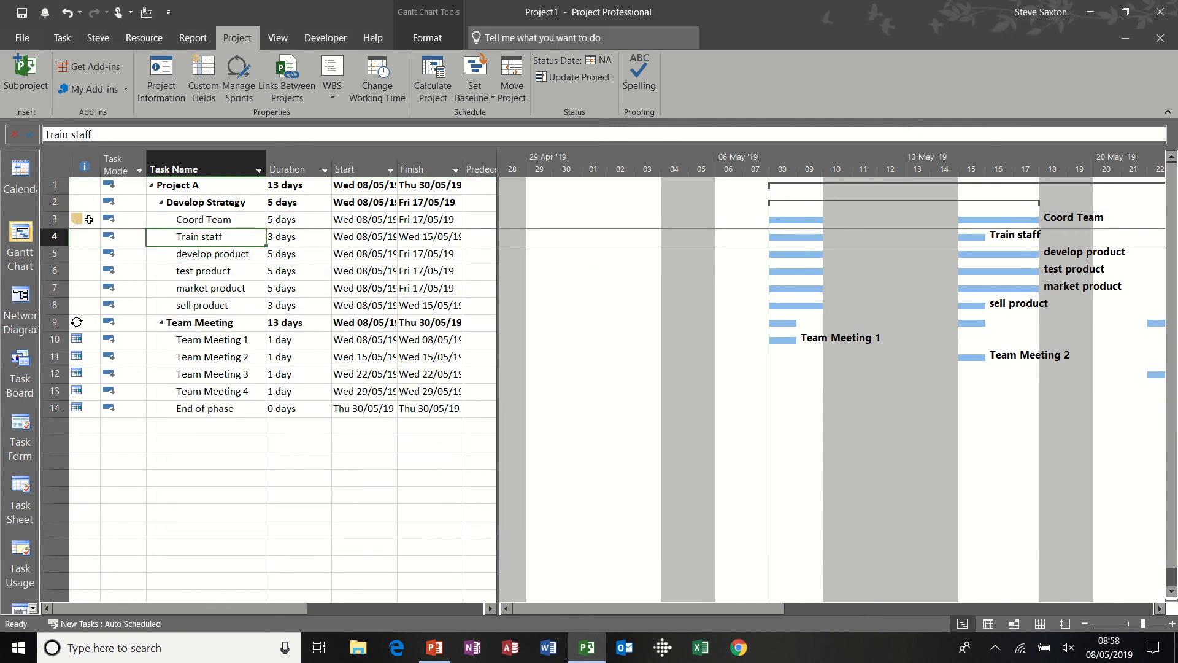
mouse_move(86, 219)
double_click(215, 238)
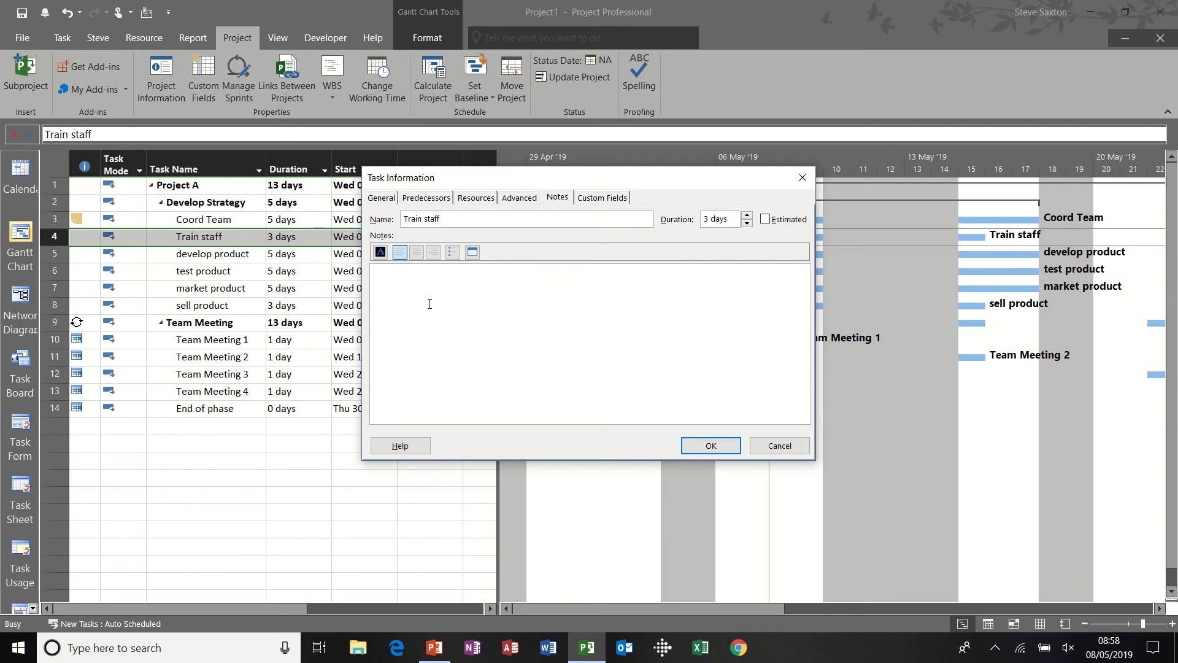
type("Budget")
key("Return")
- Insert a new Microsoft Excel Worksheet object, displayed as an icon, below the Budget line in the Train staff notes
left_click(471, 253)
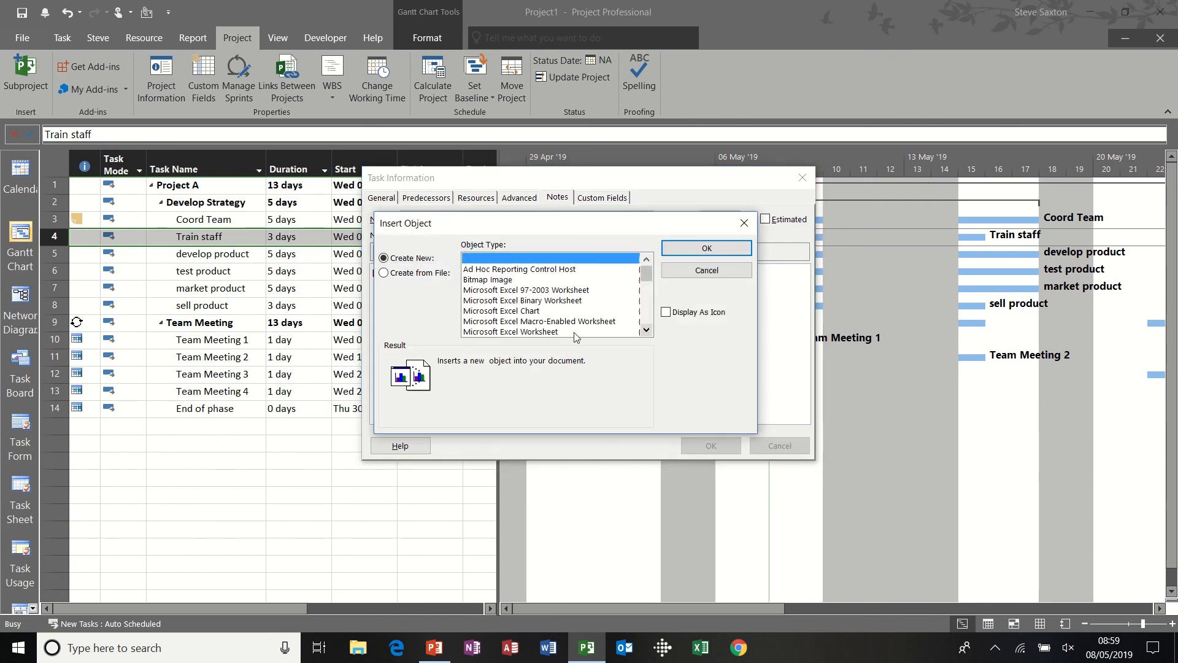
left_click(513, 332)
left_click(667, 313)
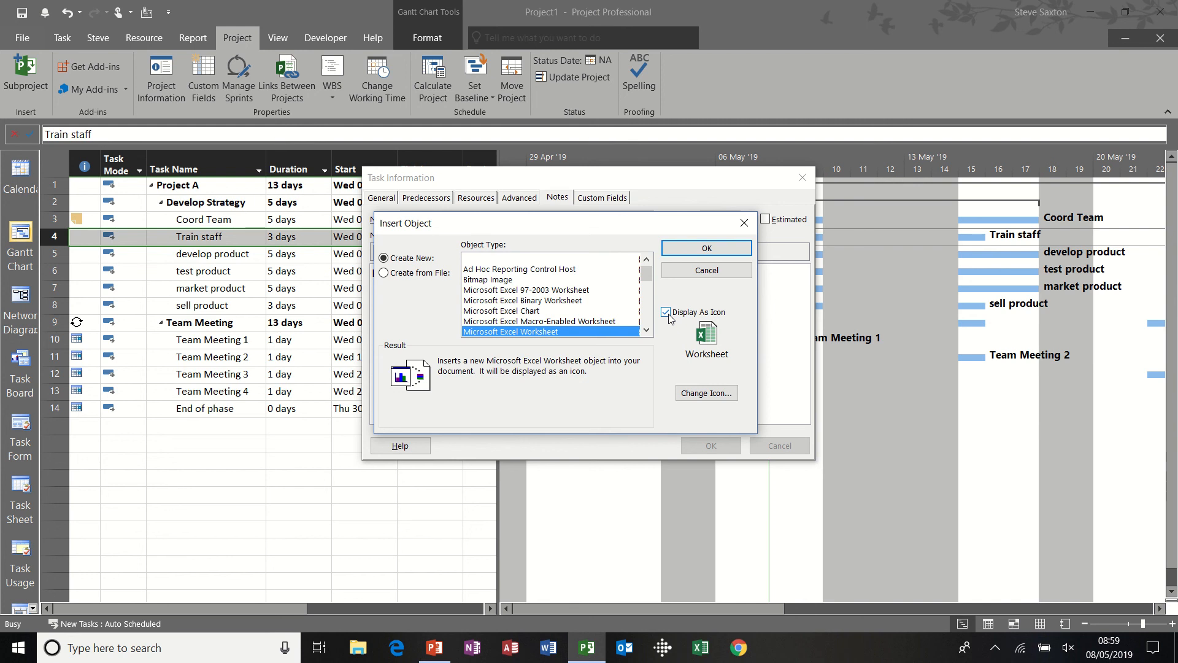
left_click(701, 251)
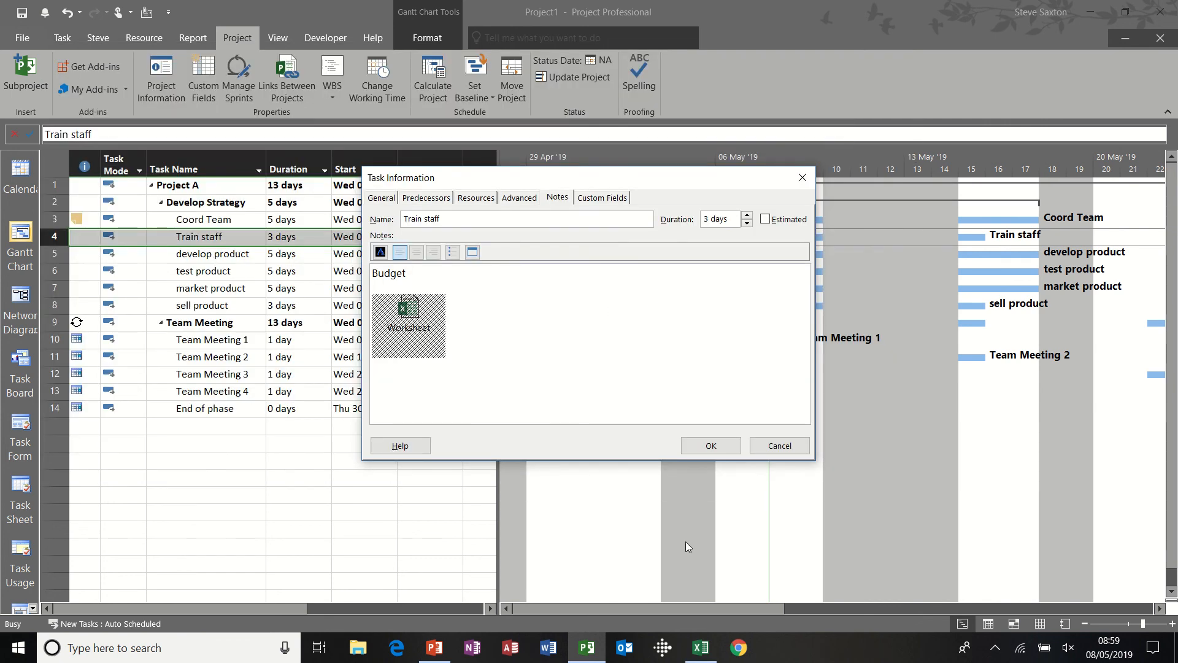
- Switch to the new worksheet in Excel and enter the headings Date, Item and Cost in cells A1 to C1
left_click(700, 648)
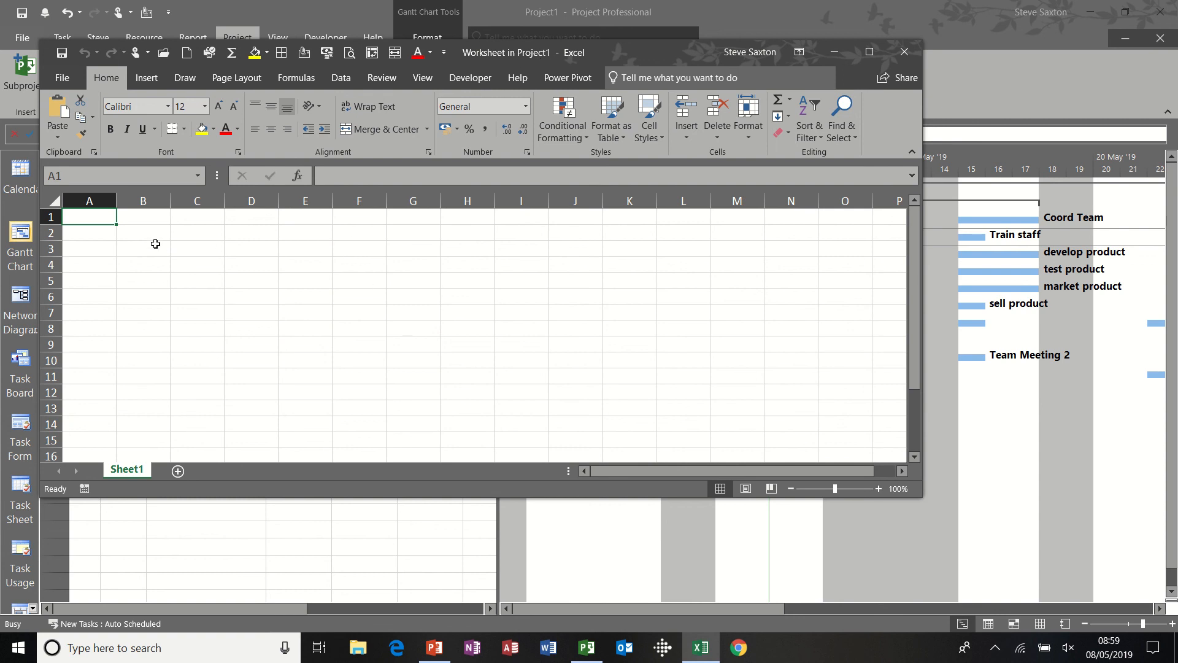
left_click(127, 233)
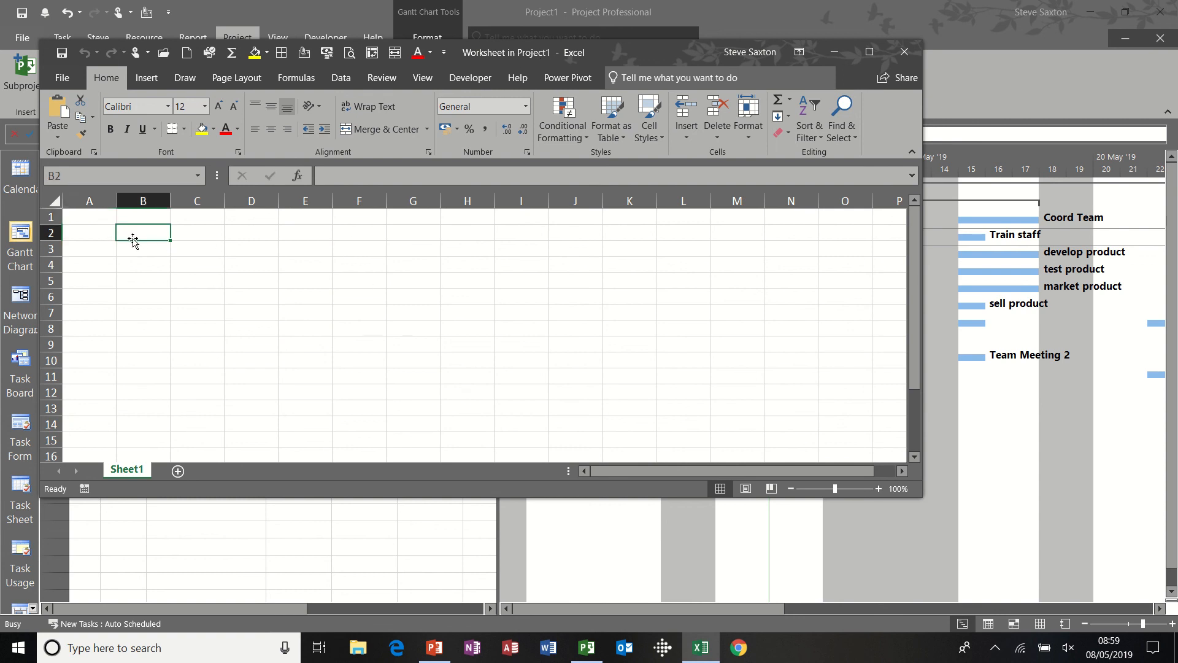
left_click(138, 220)
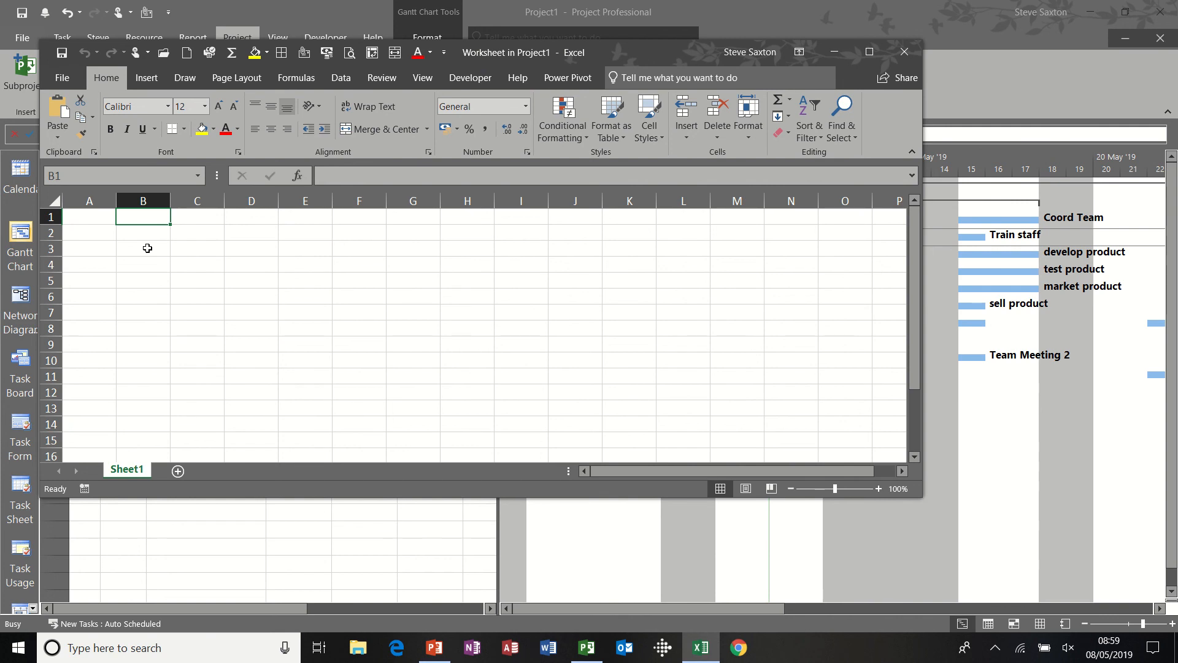
key("Left")
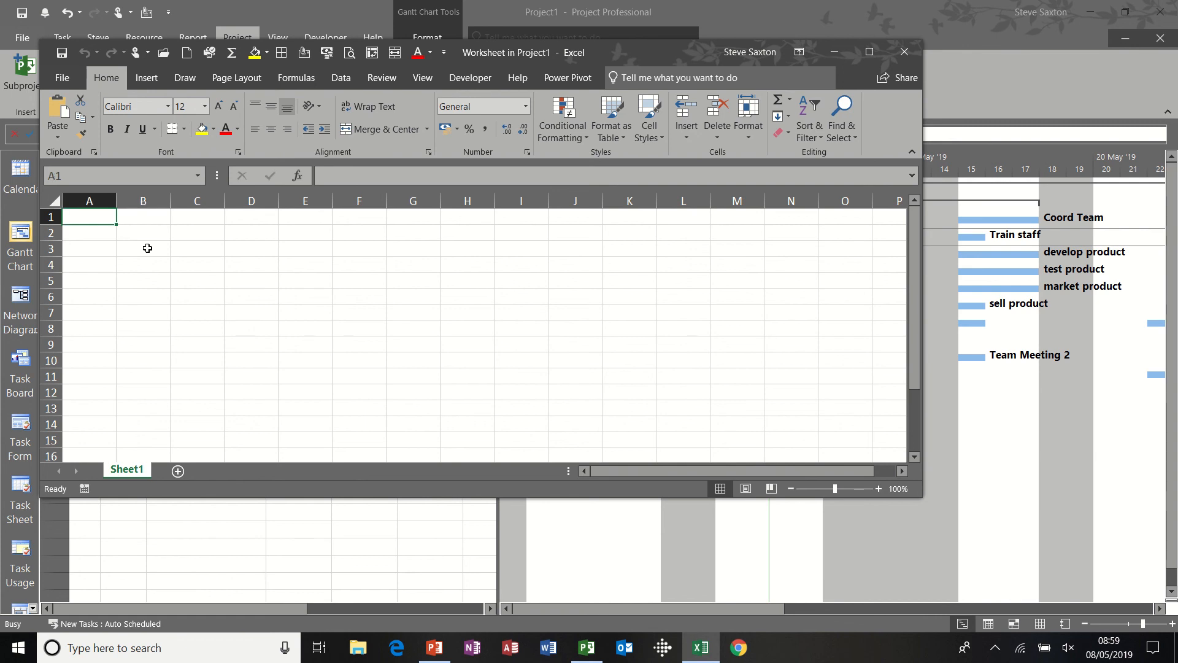
type("Date")
key("Tab")
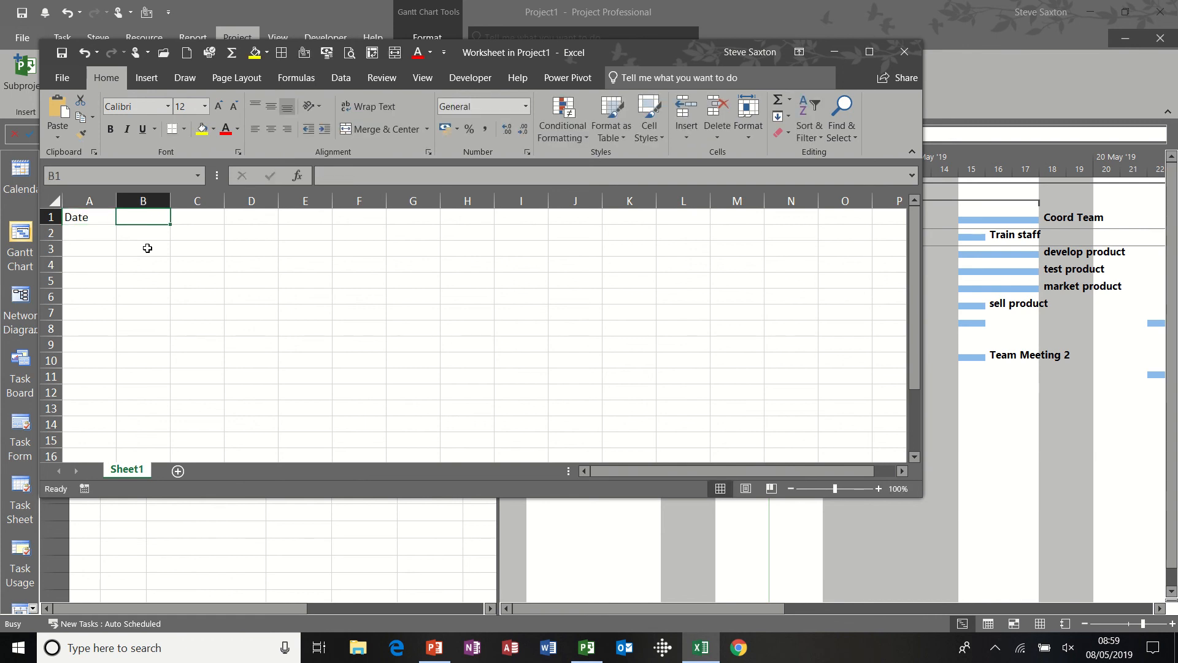
type("Item")
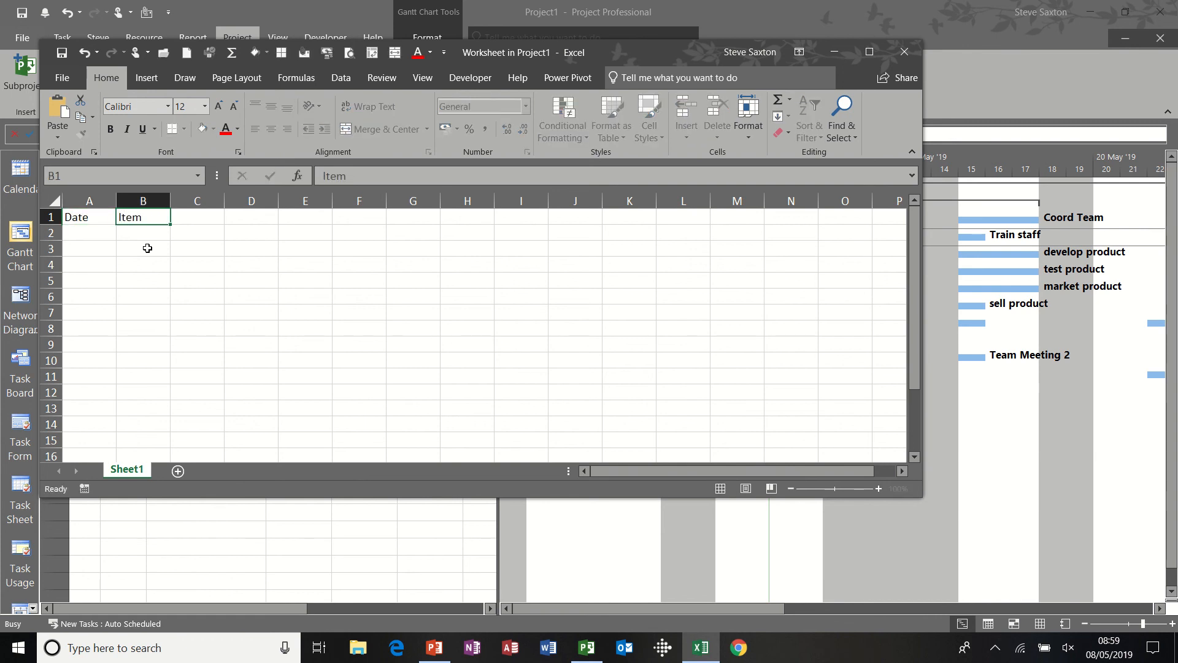
key("Tab")
type("Cost")
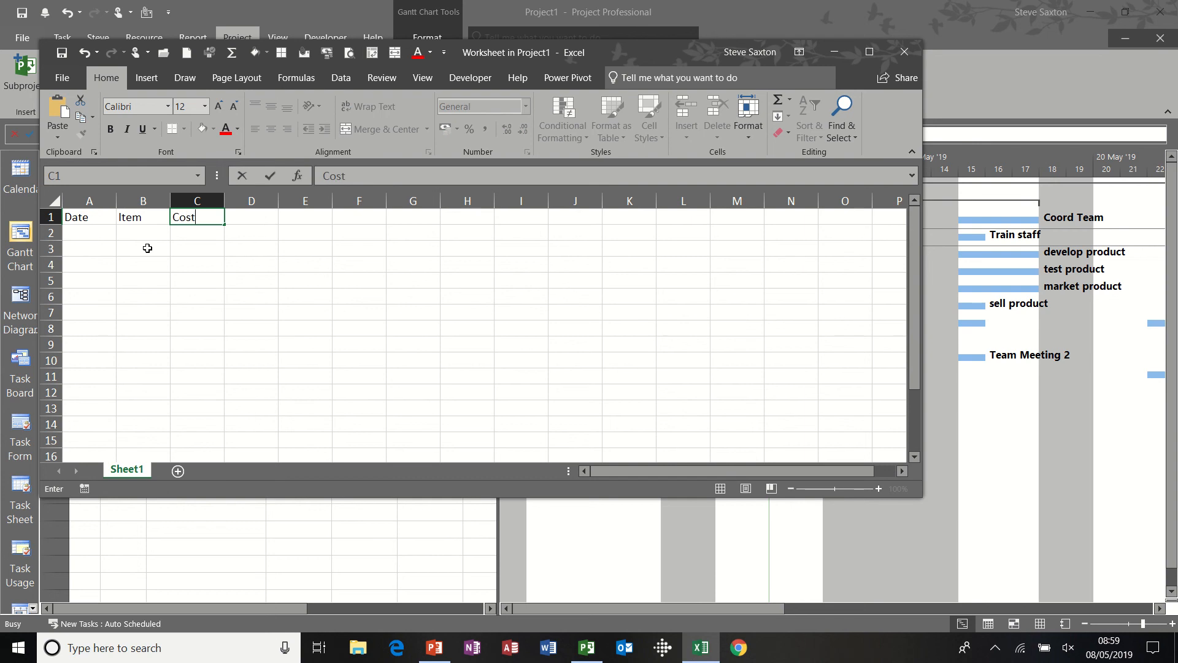
- Enter the current date, 08/05/2019, in cell A2 and fill the date series down to A4
left_click(98, 233)
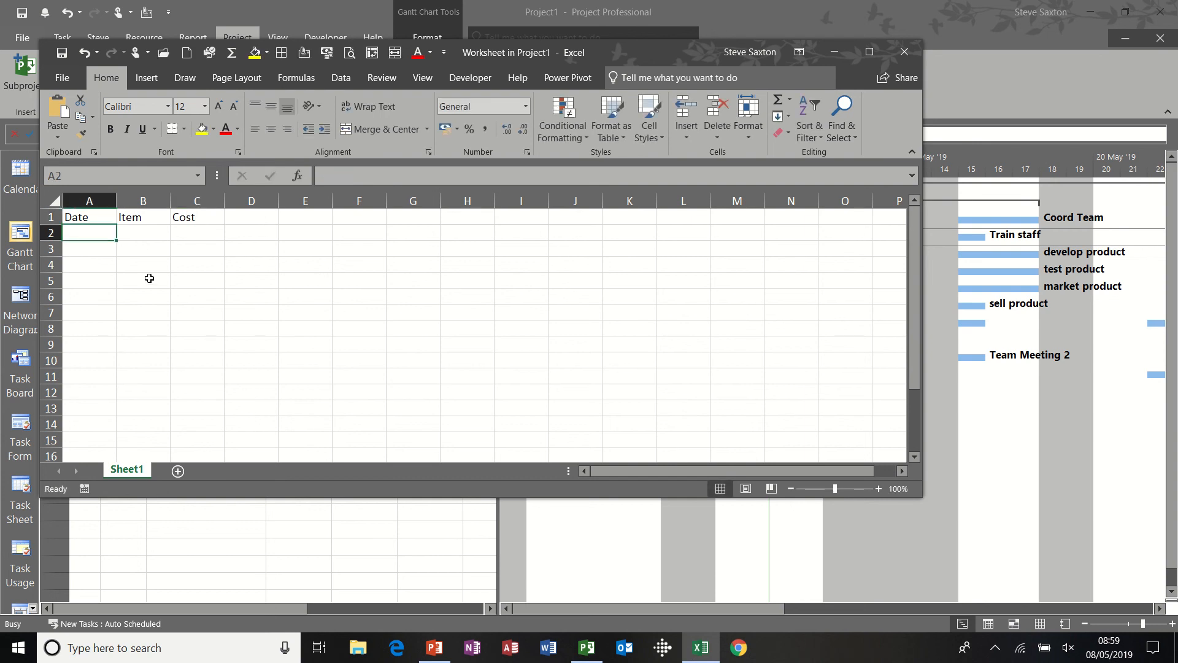
key("ctrl+semicolon")
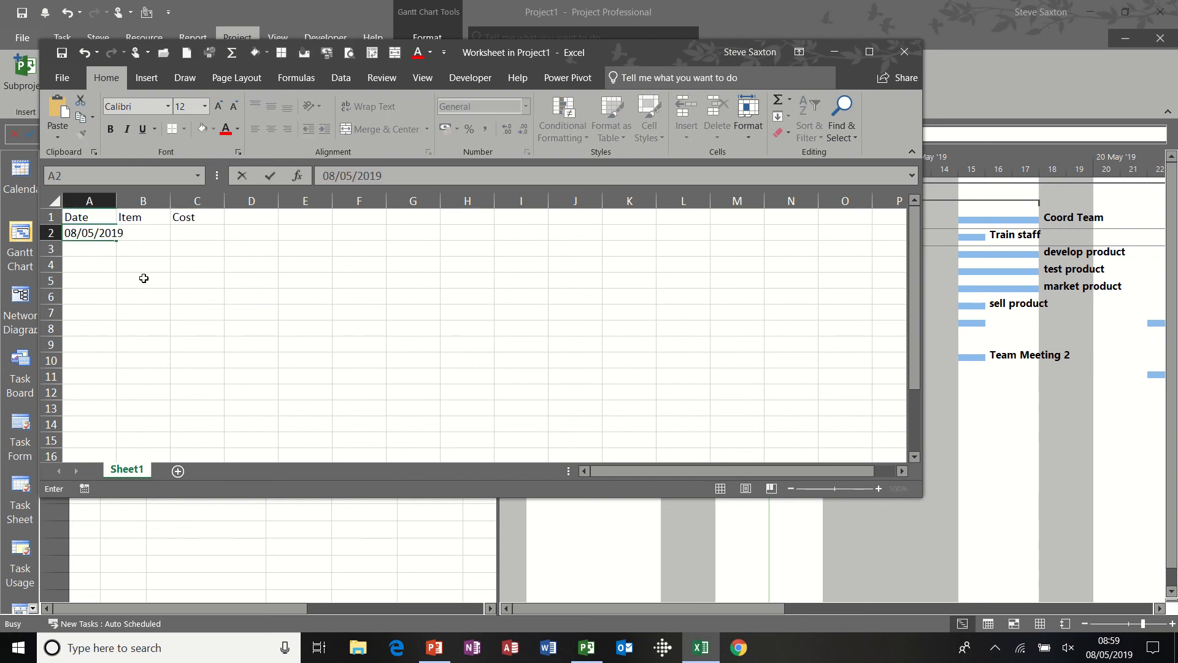
key("ctrl+Return")
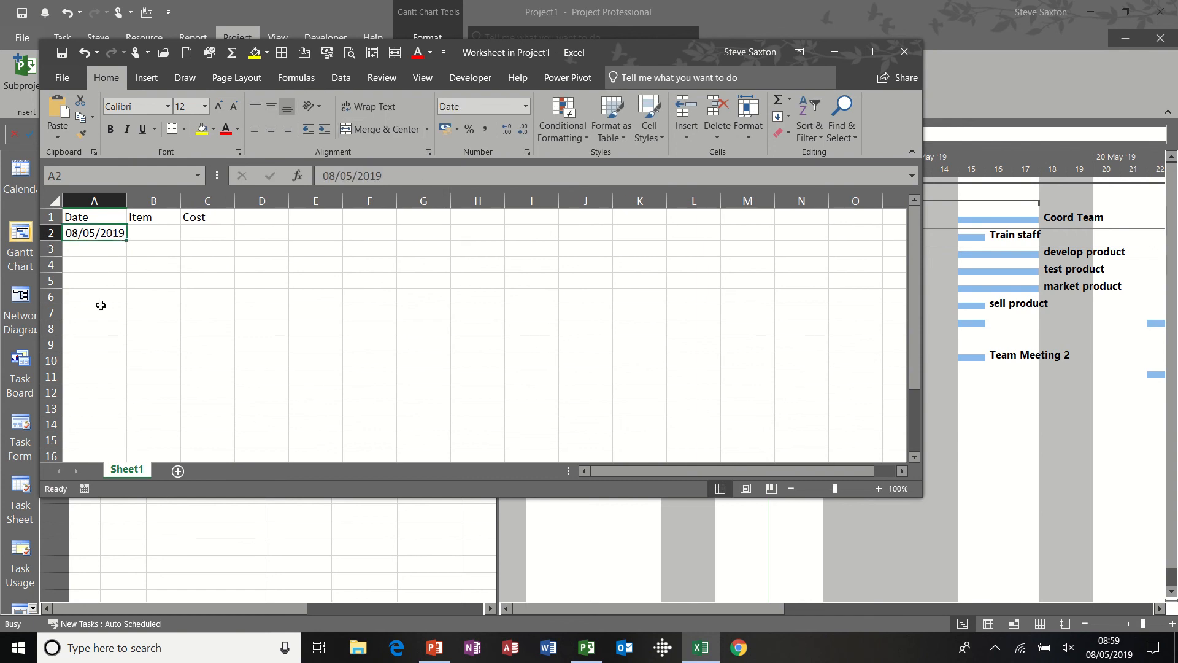
left_click_drag(130, 241, 131, 270)
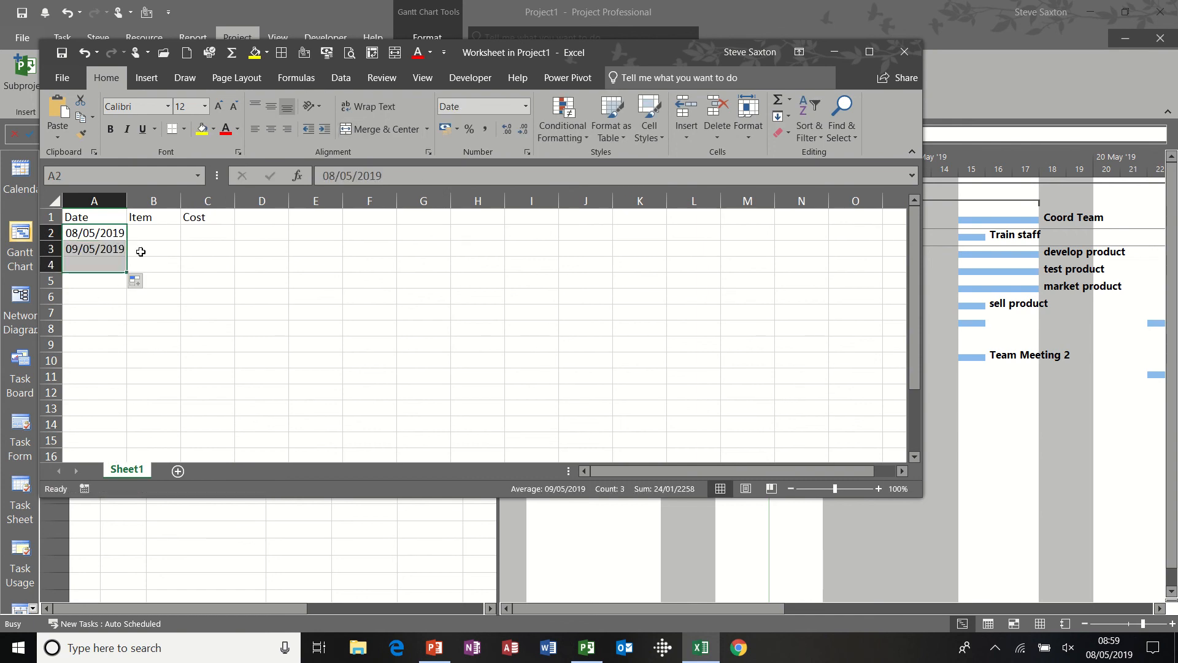
- Enter the items Hotel, Fuel and food in cells B2 to B4
left_click(155, 235)
type("Hotel")
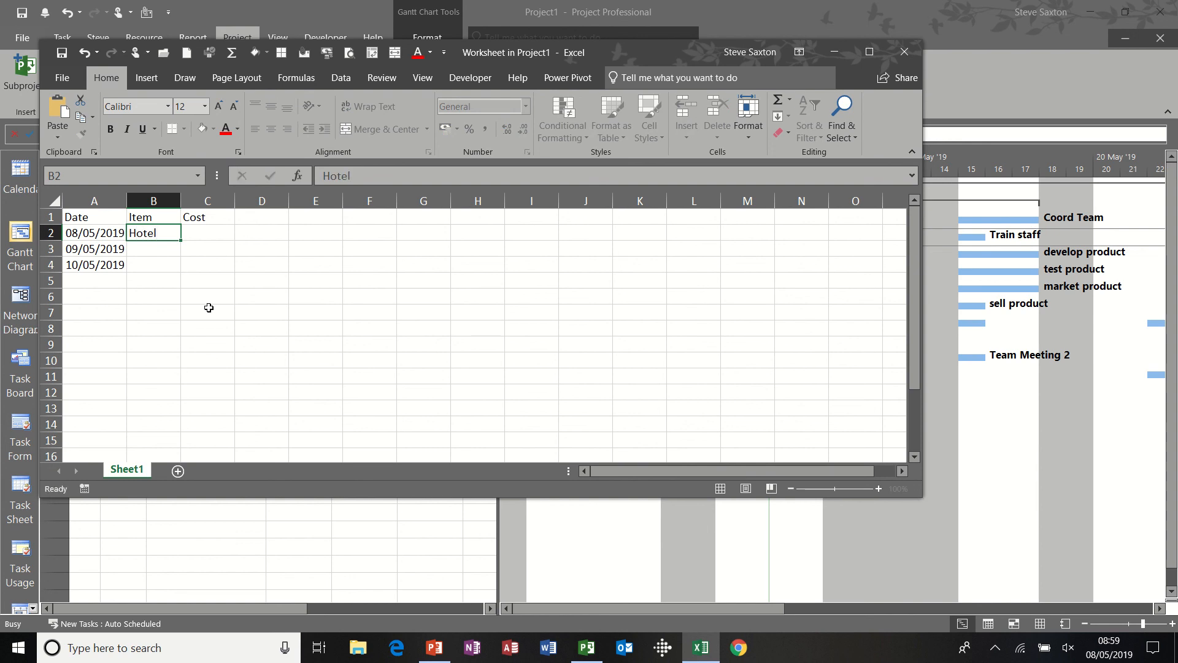
key("Return")
type("Fuel")
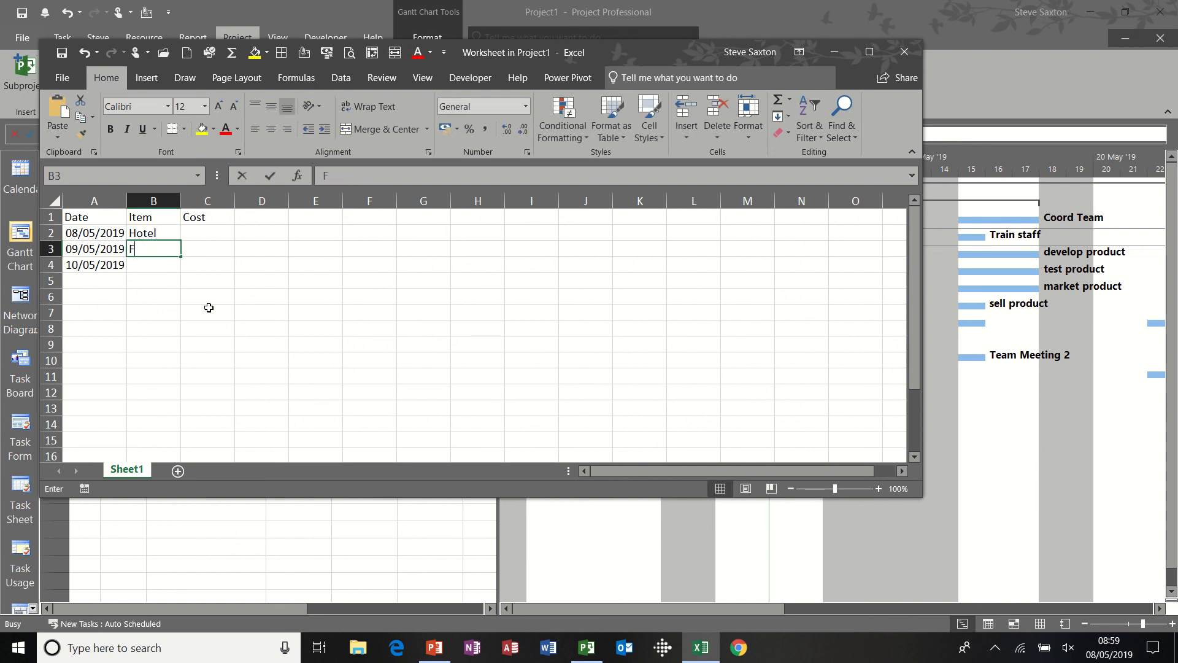
key("Return")
type("food")
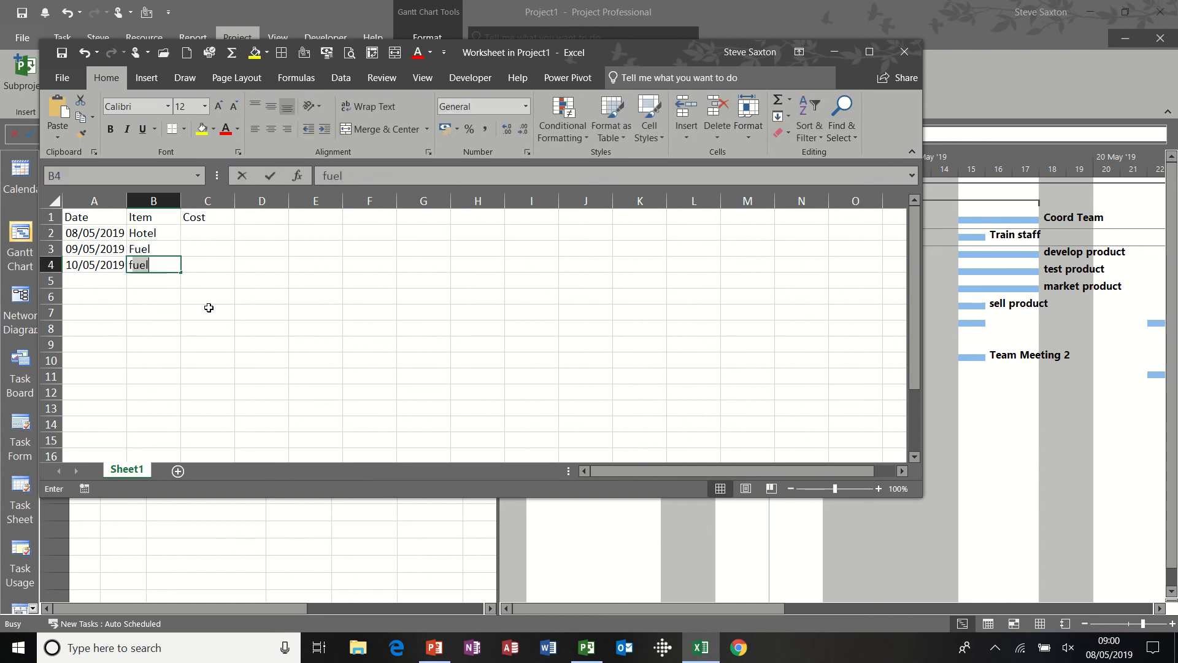
- Enter the costs 123, 50 and 50 in cells C2 to C4
left_click(211, 232)
type("123")
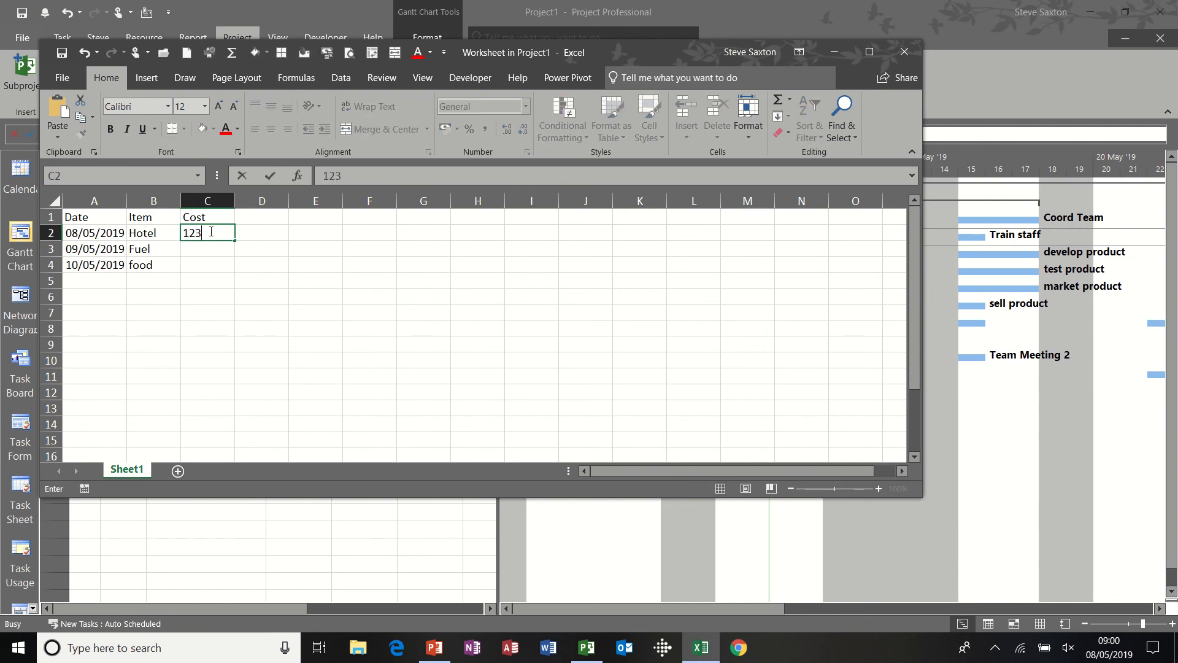
key("Return")
type("50")
key("Return")
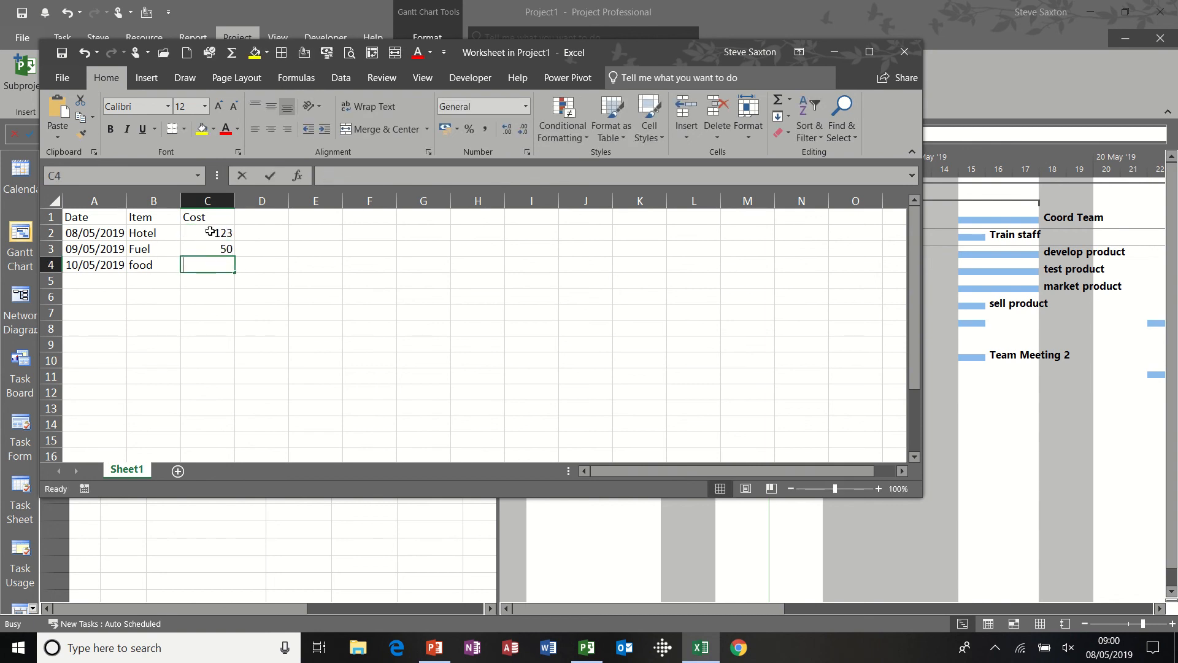
type("50")
key("Return")
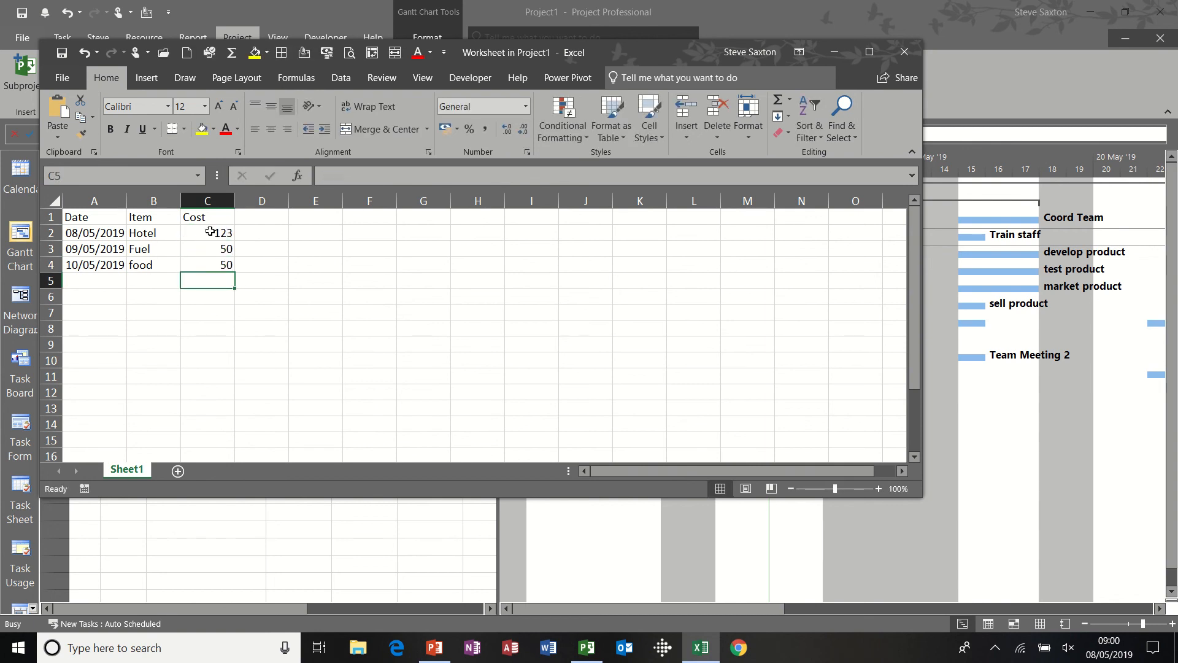
- Total the costs with a sum in C5 and apply the pound accounting format to C2:C5
key("alt+equal")
key("Return")
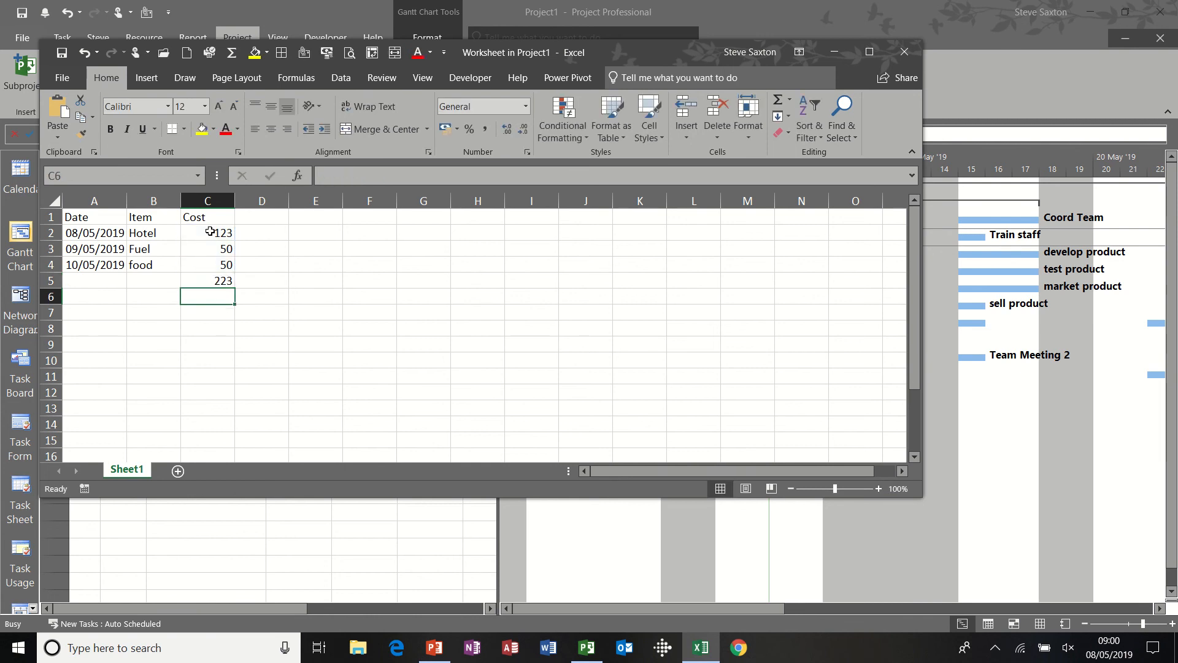
left_click_drag(210, 232, 212, 281)
left_click(446, 130)
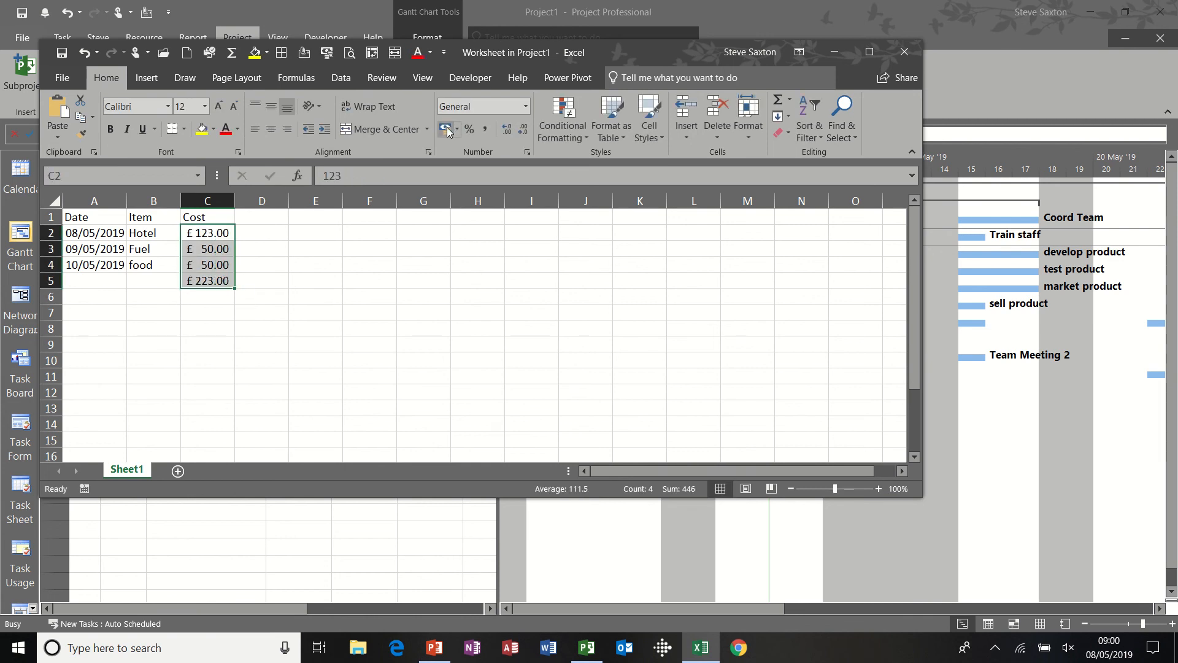
left_click(154, 309)
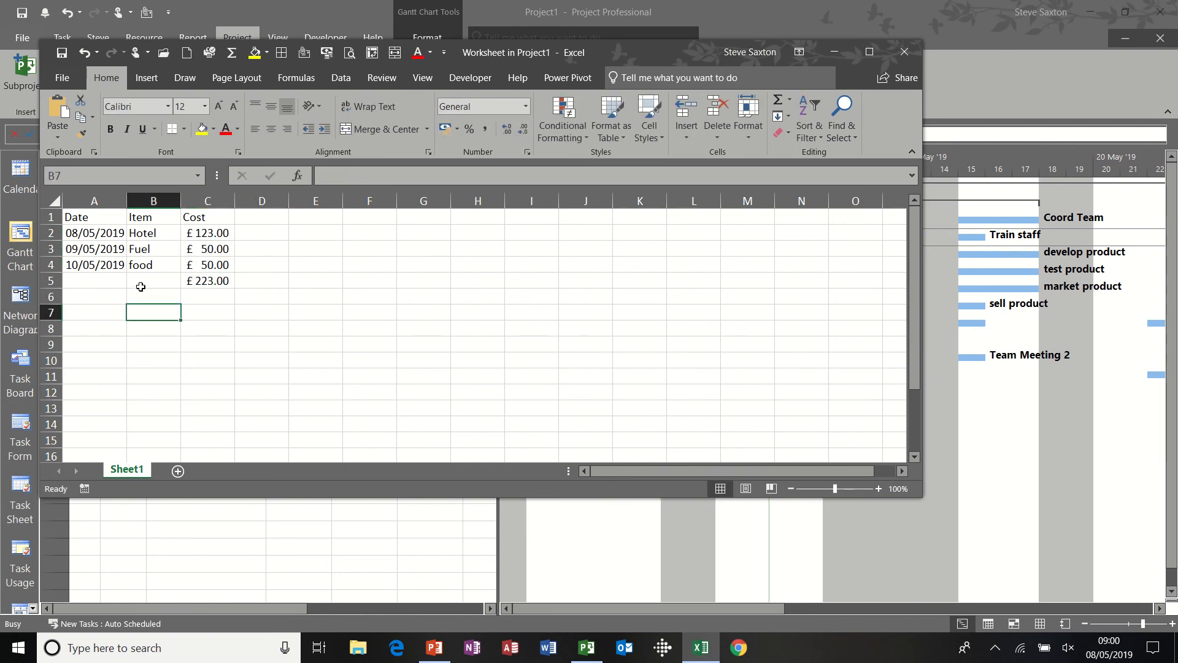
left_click(212, 281)
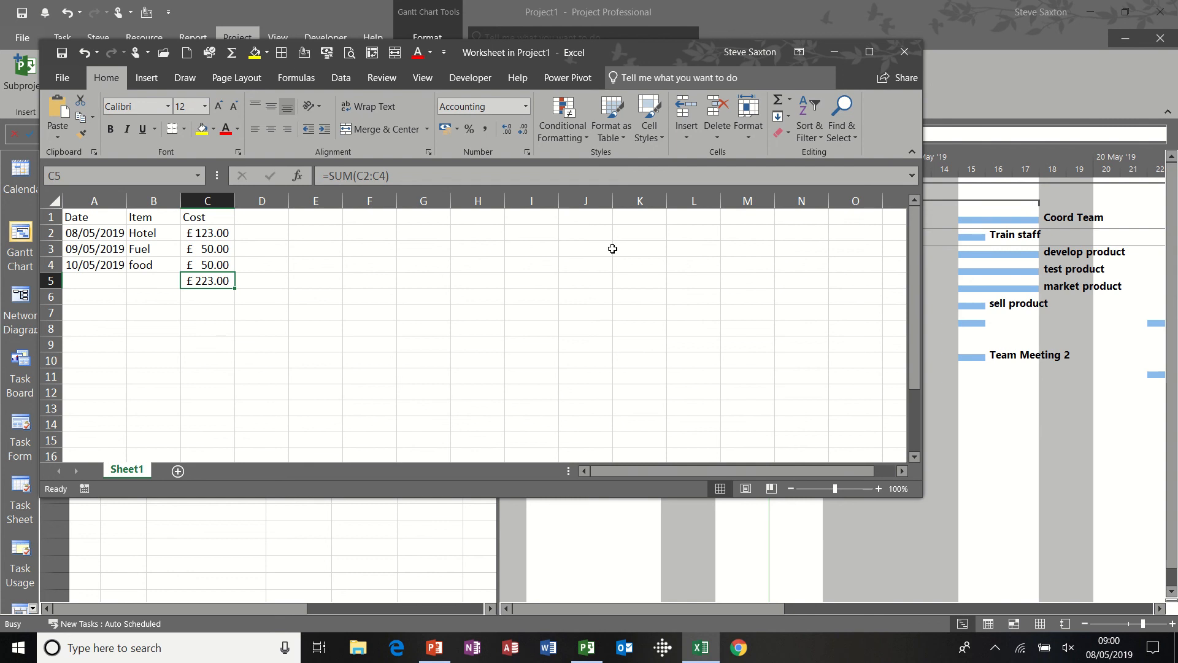
- Close the worksheet, check it by reopening it from its notes icon, and accept the Train staff task's notes
left_click(905, 53)
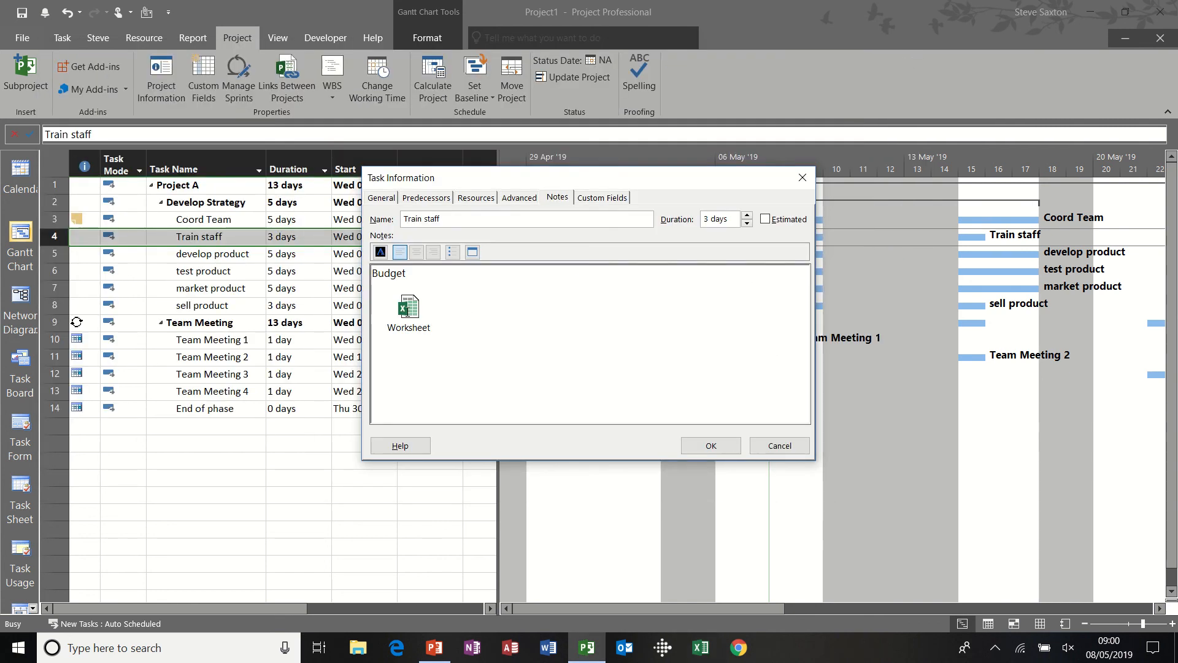
left_click(409, 315)
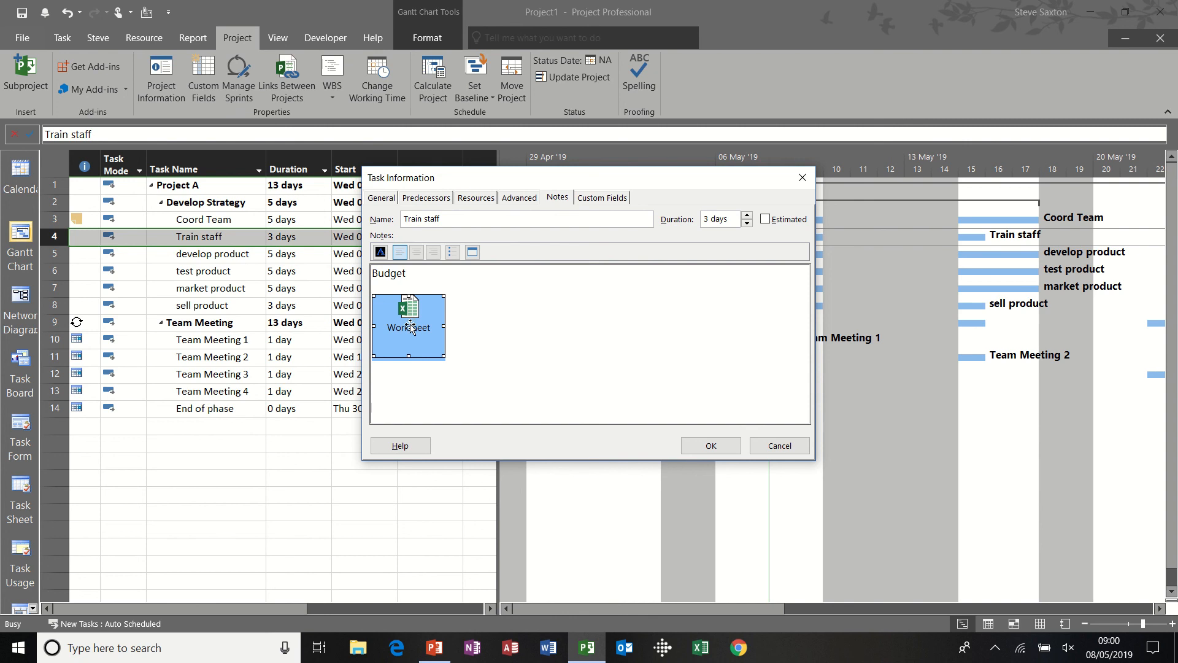
double_click(410, 327)
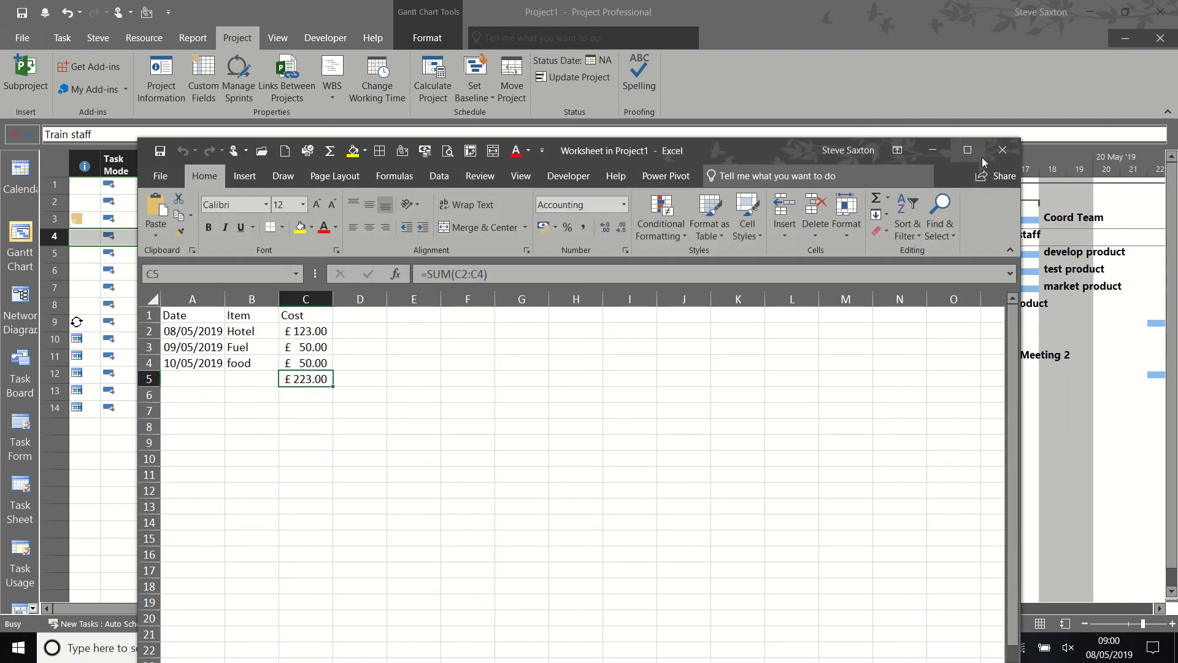
left_click(1003, 150)
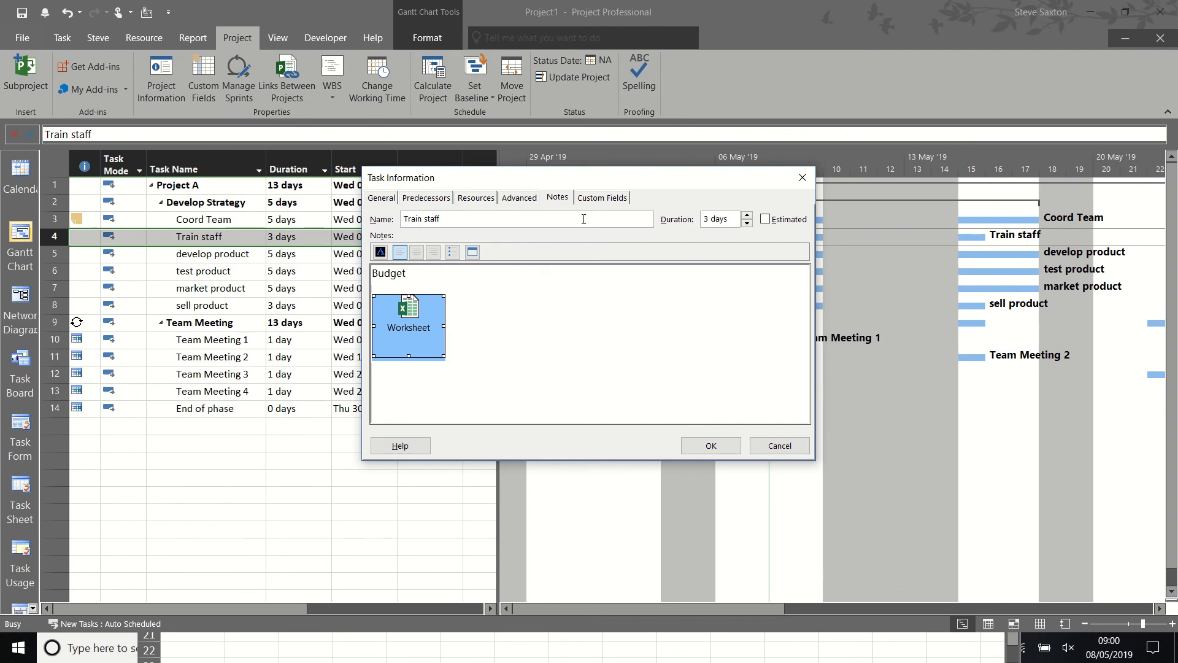
left_click(698, 448)
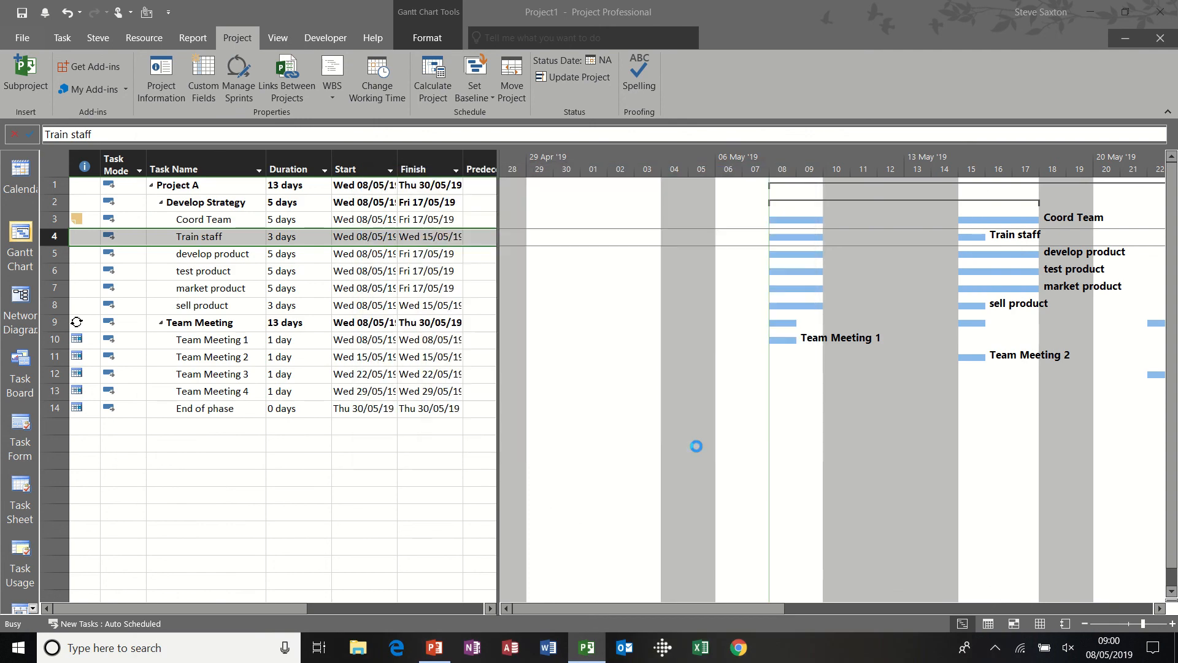
- Move the Train staff name from row 4 into row 5, replacing the develop product name
left_click(213, 255)
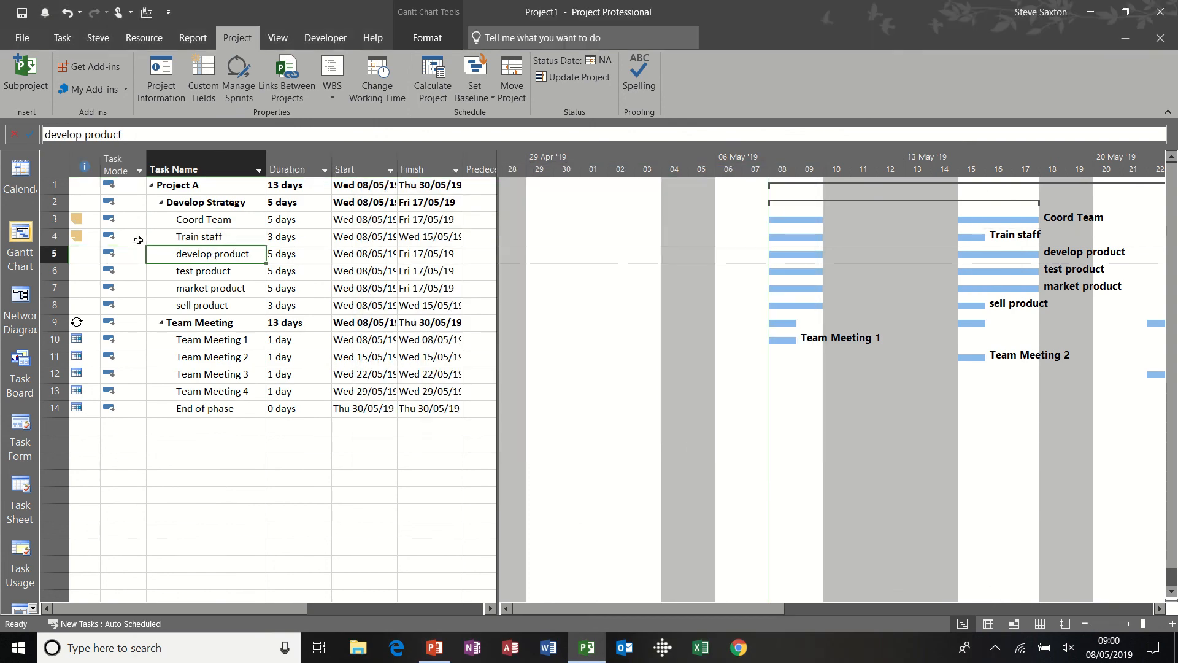
left_click(248, 240)
left_click_drag(183, 245, 185, 248)
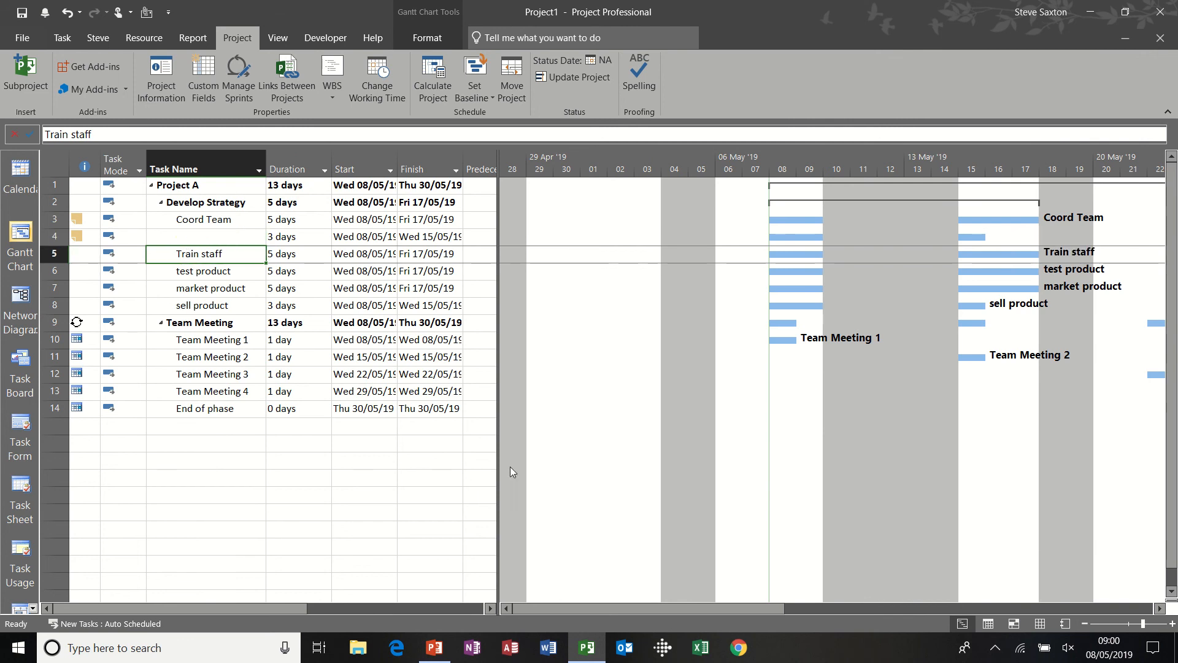
left_click_drag(631, 602, 763, 605)
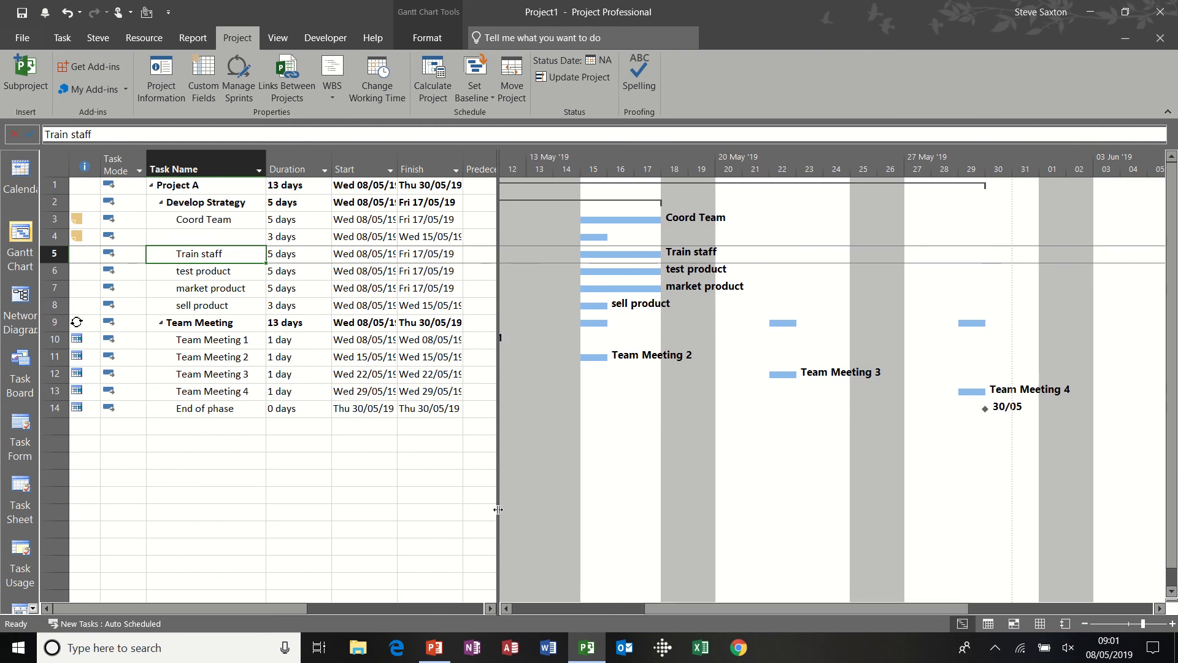
- Give the Gantt chart more room and show the critical tasks on it
left_click_drag(493, 510, 327, 496)
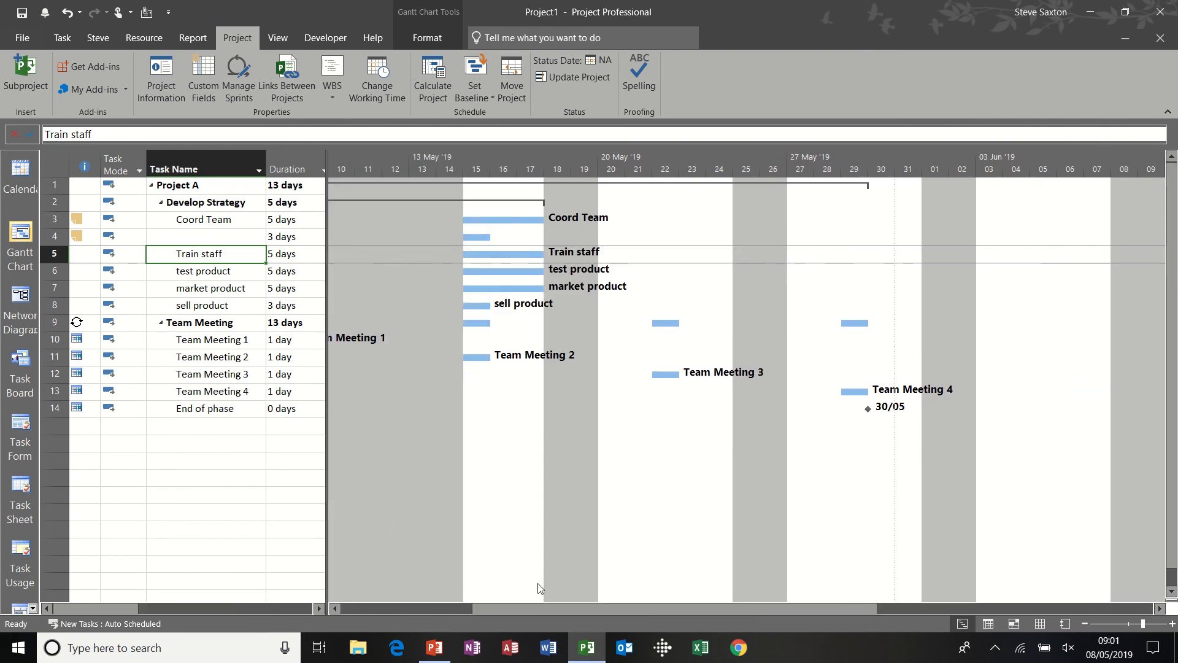
left_click_drag(614, 606, 554, 609)
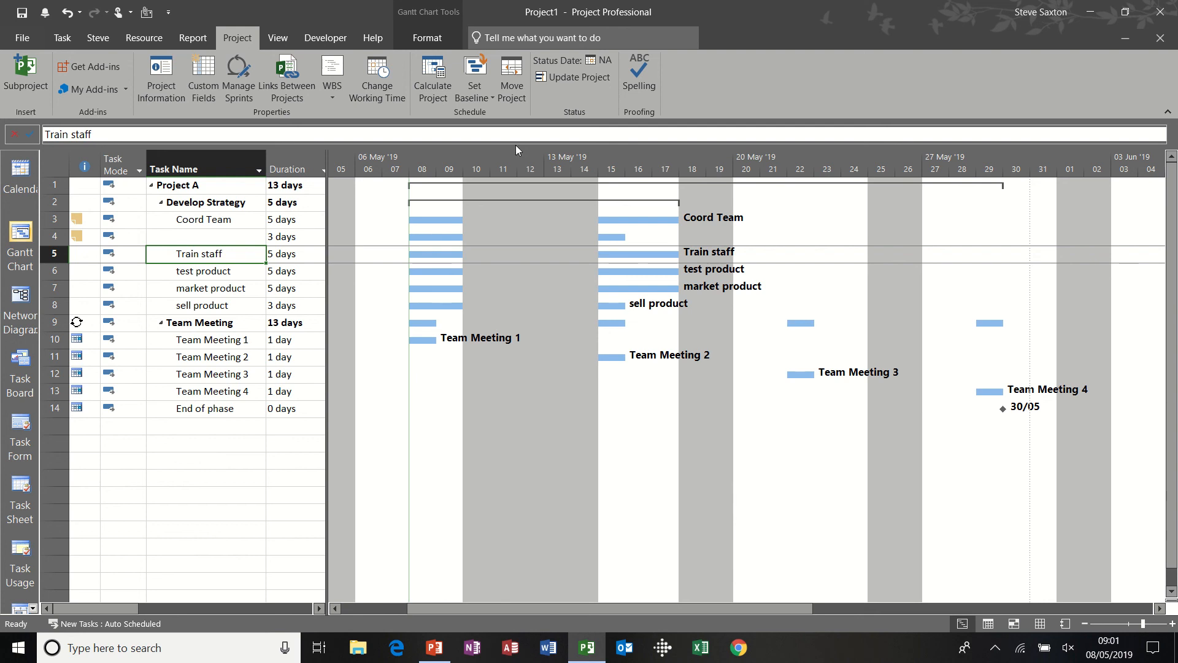
left_click(427, 40)
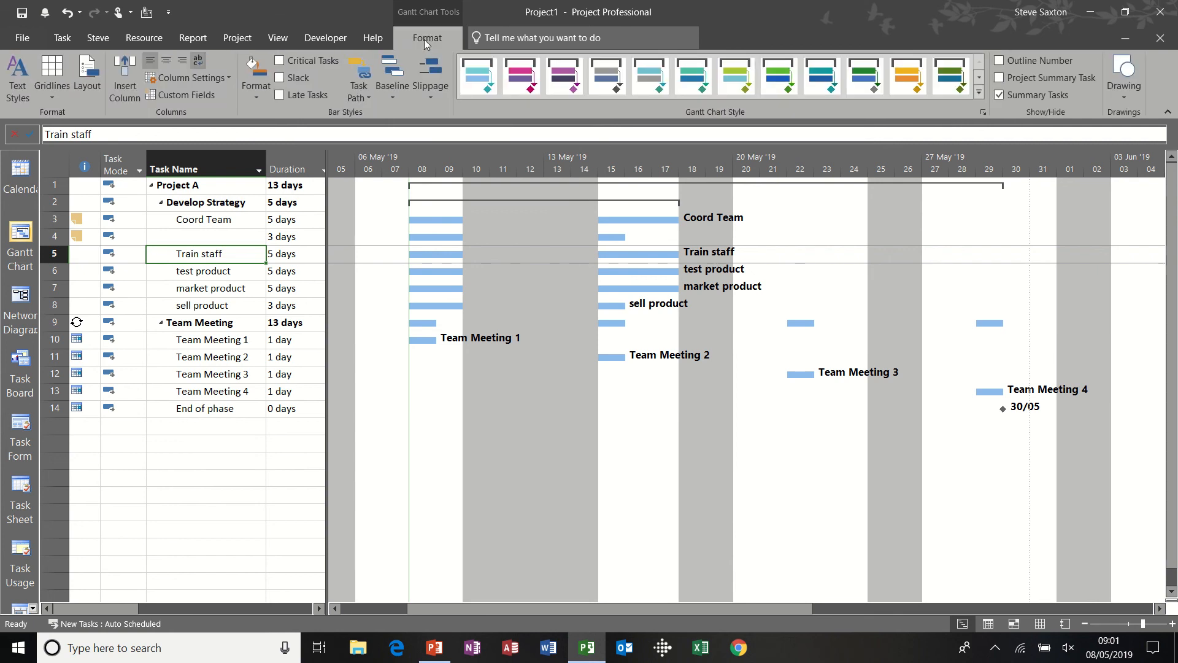
left_click(280, 61)
- Set the End of phase task's duration to 1 day and check its bar on the Gantt chart
left_click(282, 408)
left_click(294, 406)
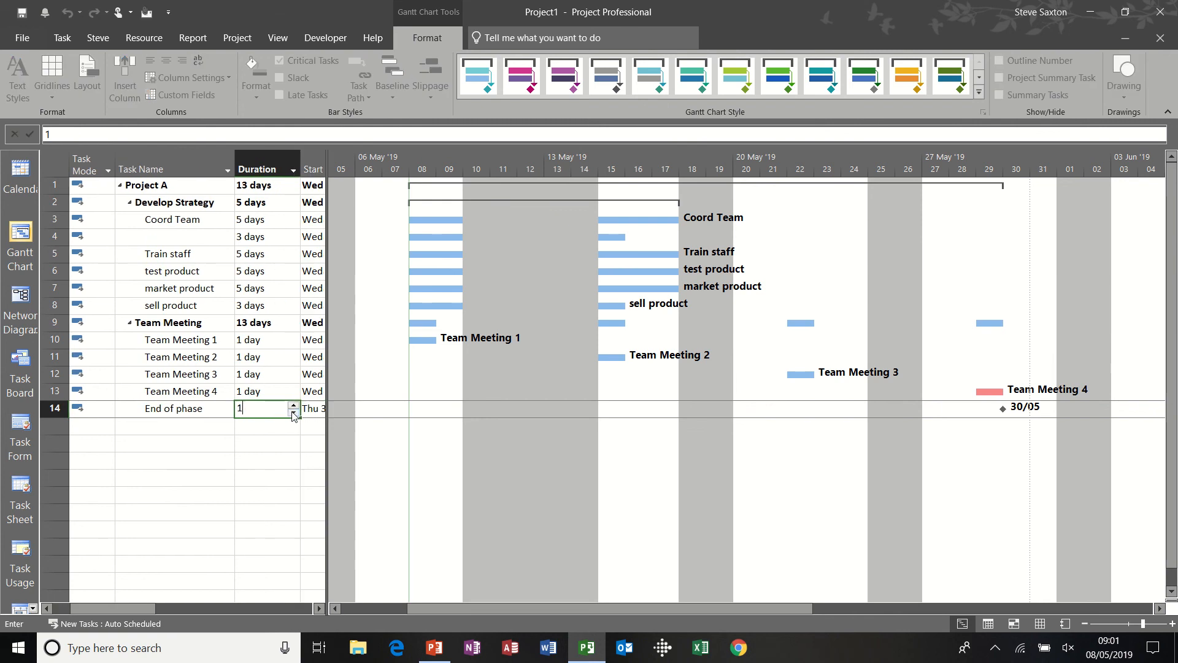
key("Return")
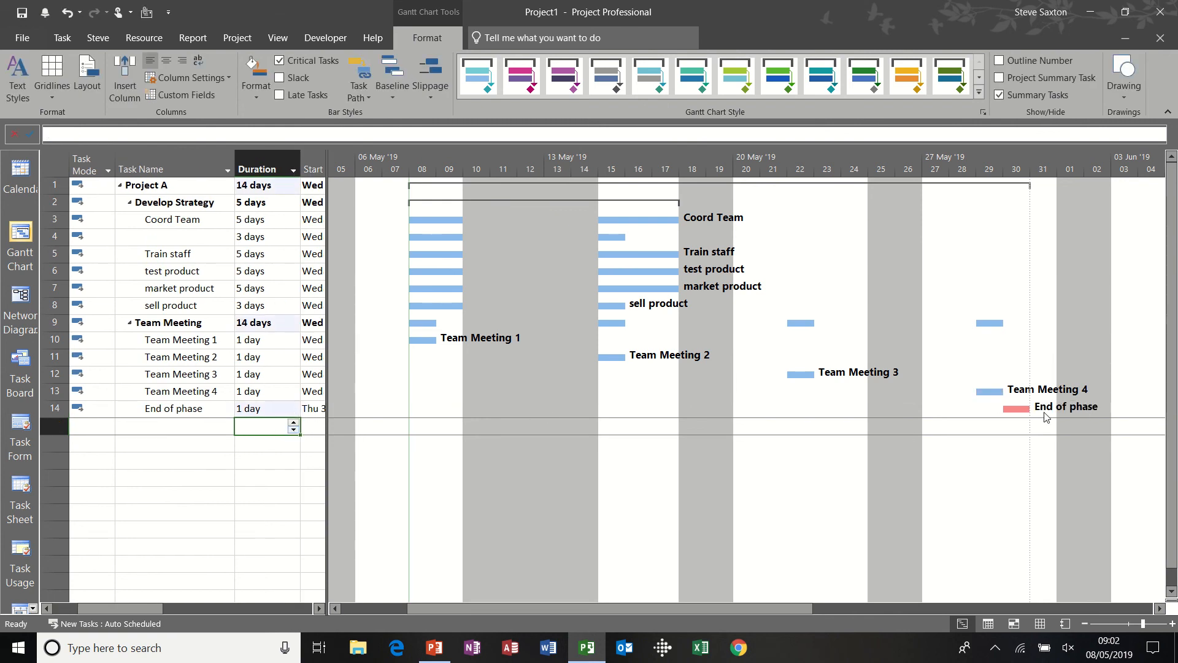
mouse_move(1021, 411)
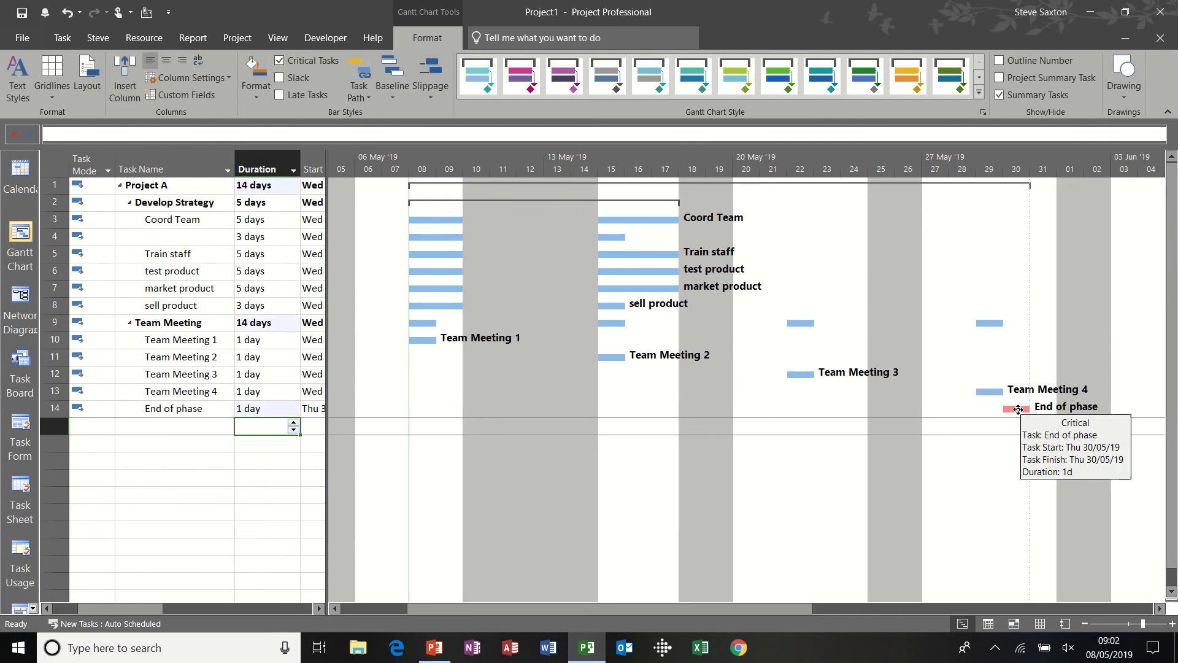
- Set the End of phase task's duration to 0 days
left_click(250, 407)
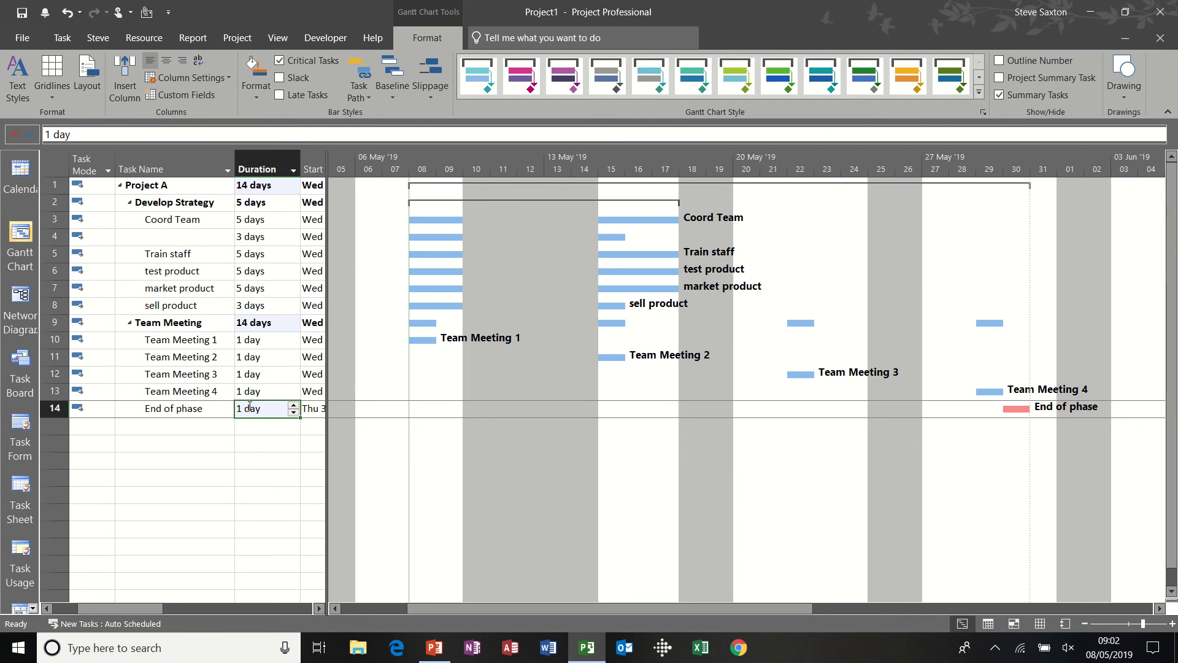
type("0")
left_click(232, 409)
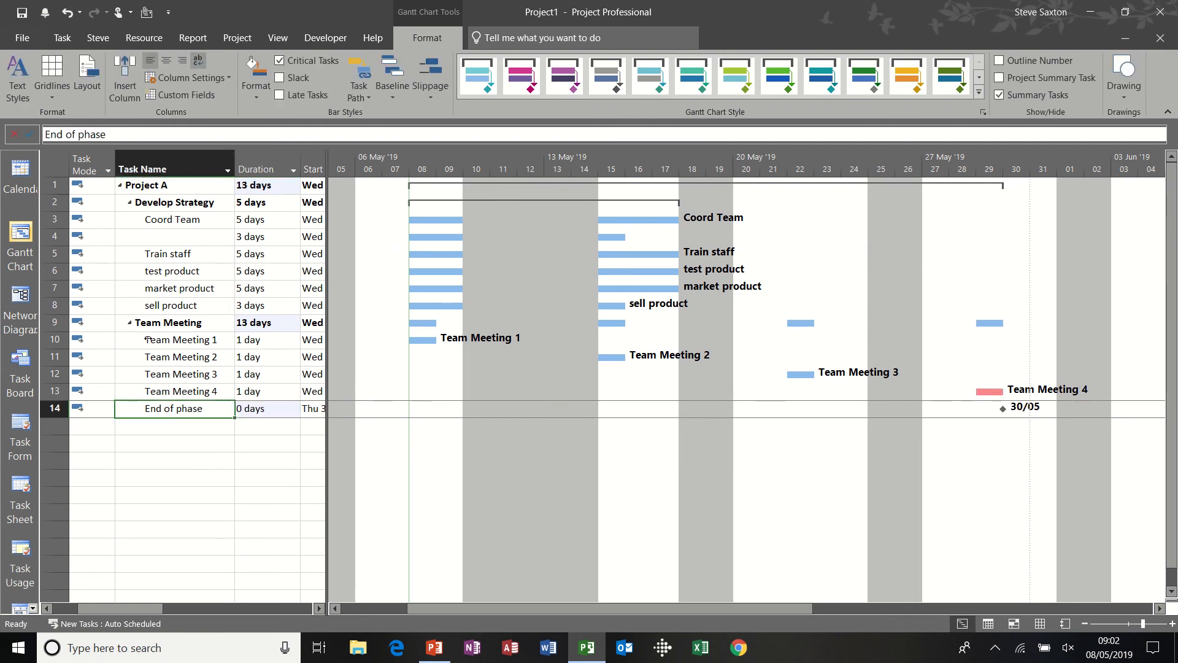
- Delete the Team Meeting summary task, its four meetings and the End of phase task, rows 9 to 14
left_click(55, 323)
left_click_drag(55, 322, 66, 416)
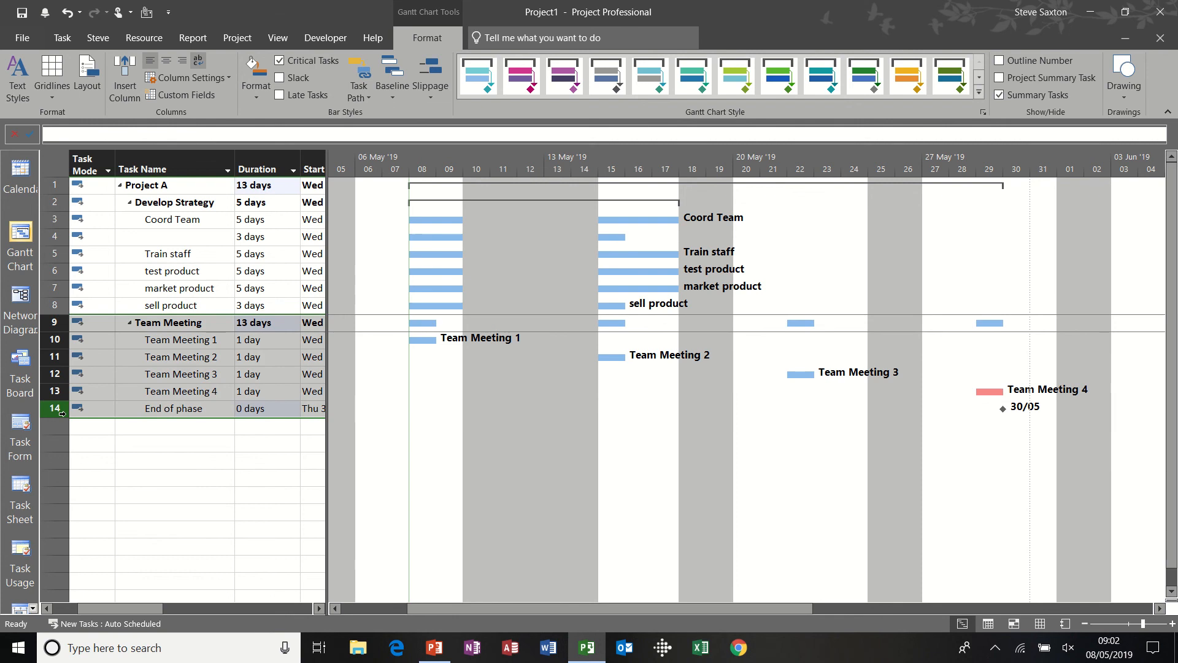
key("Delete")
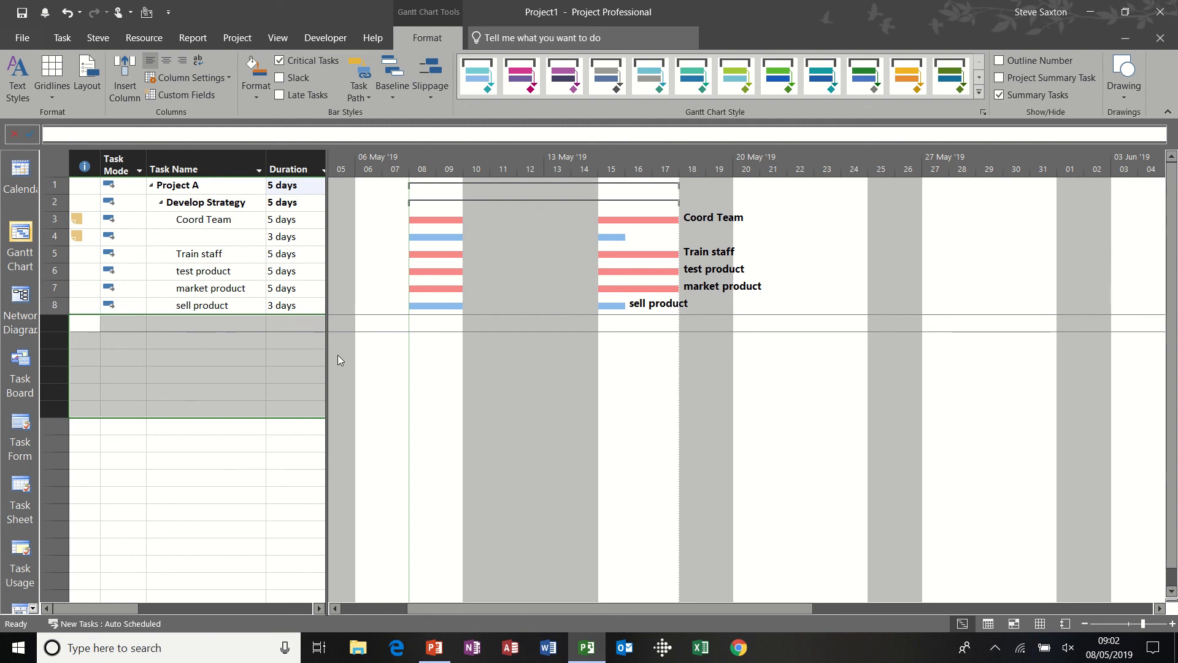
- Name the unnamed task in row 4 Develop product
left_click(222, 236)
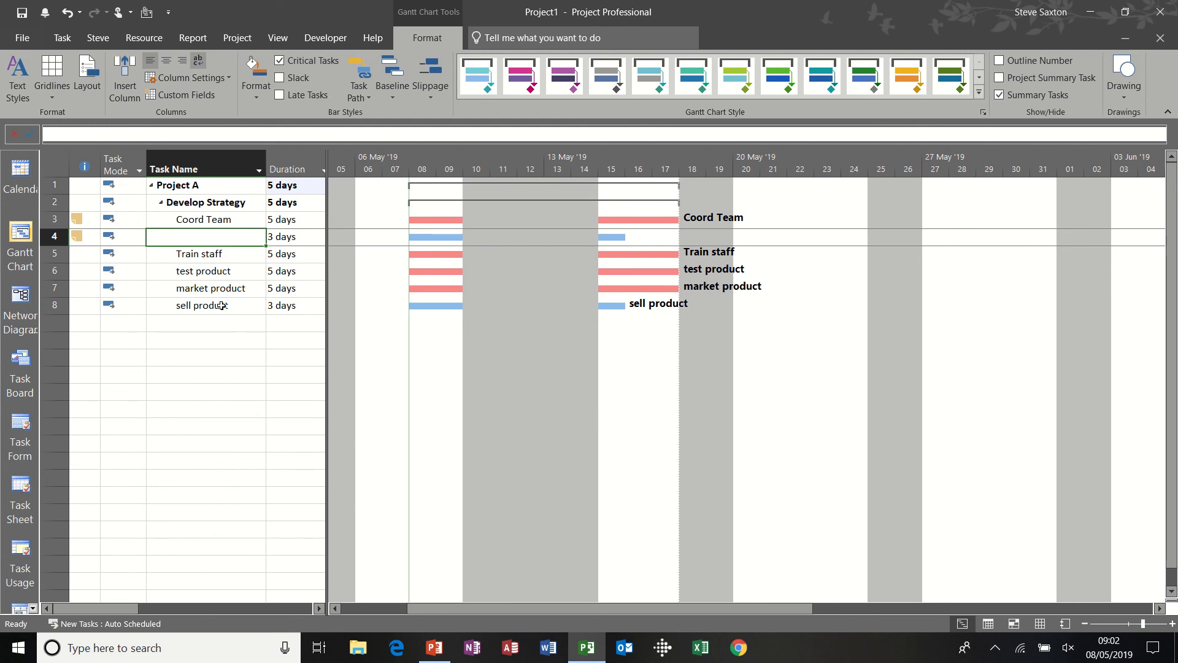
type("Deve")
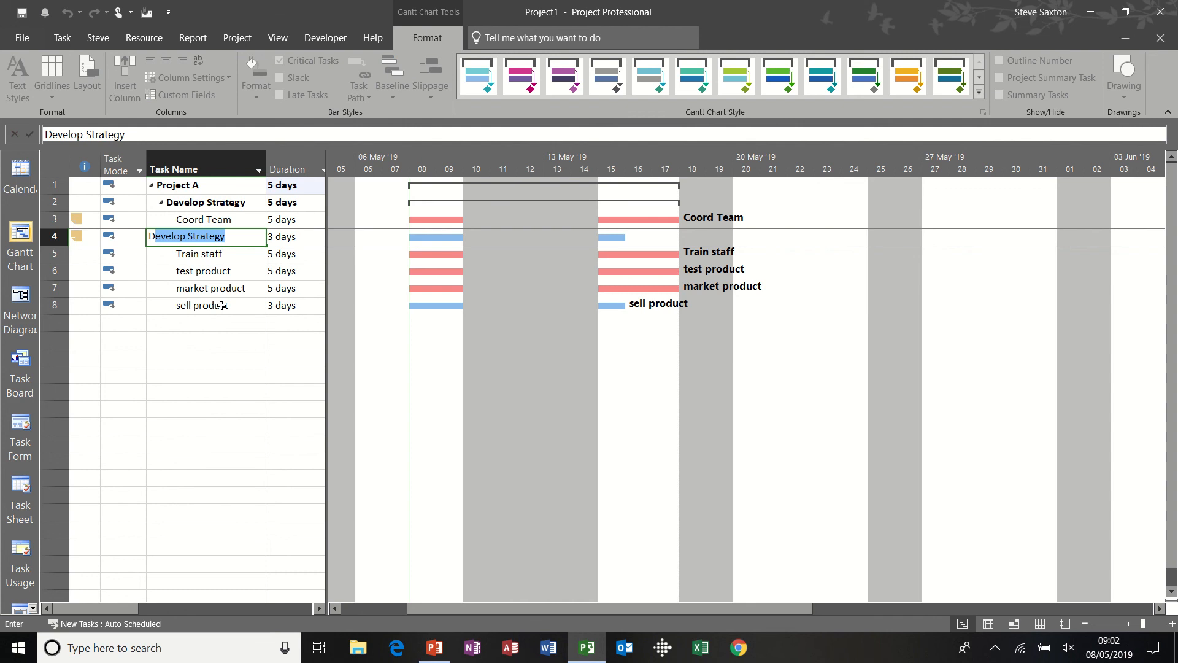
type("lop prod")
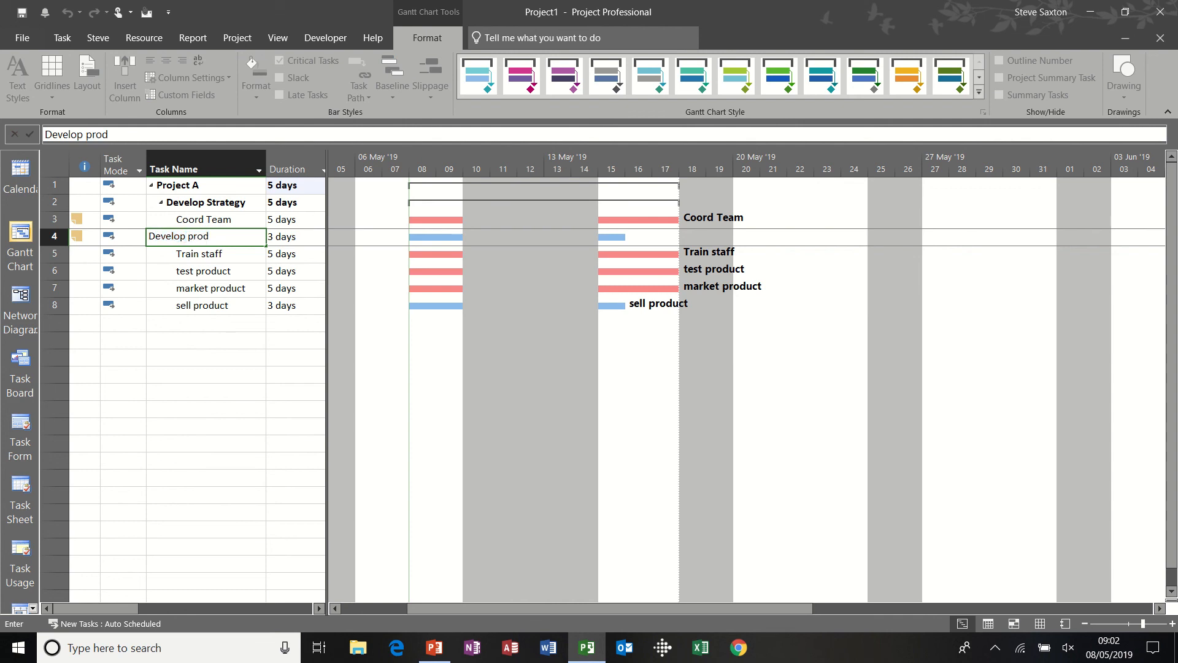
type("uct")
key("Return")
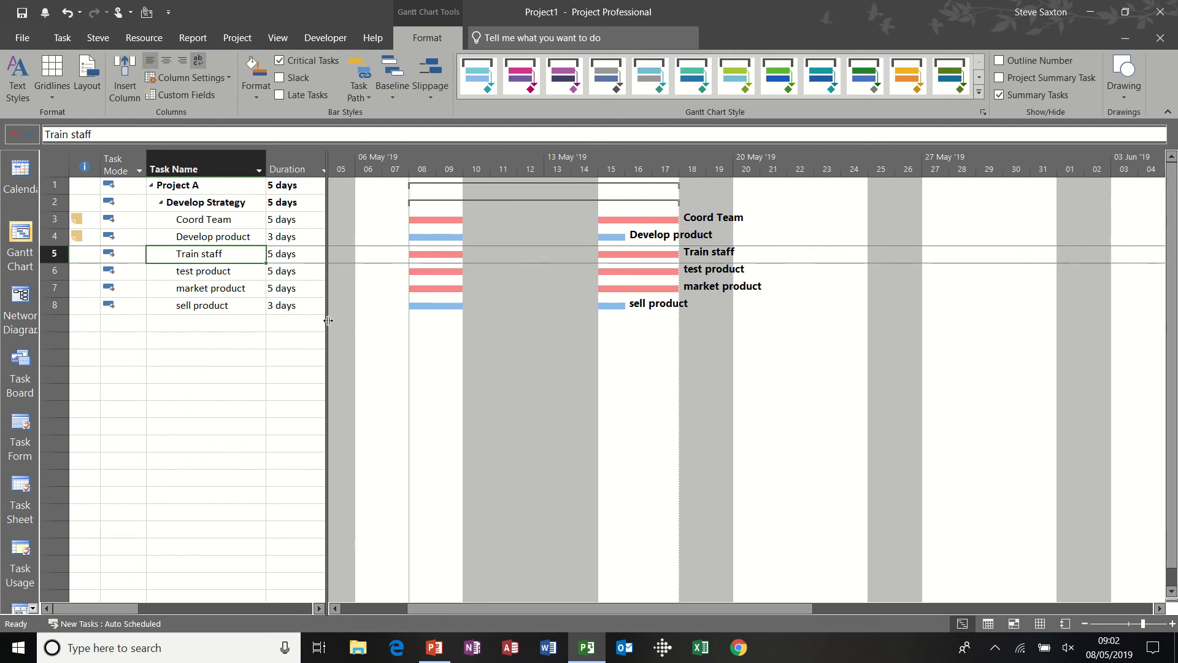
- Widen the task table, clear only the sell product task's name, and undo the clearing
left_click_drag(326, 318, 586, 318)
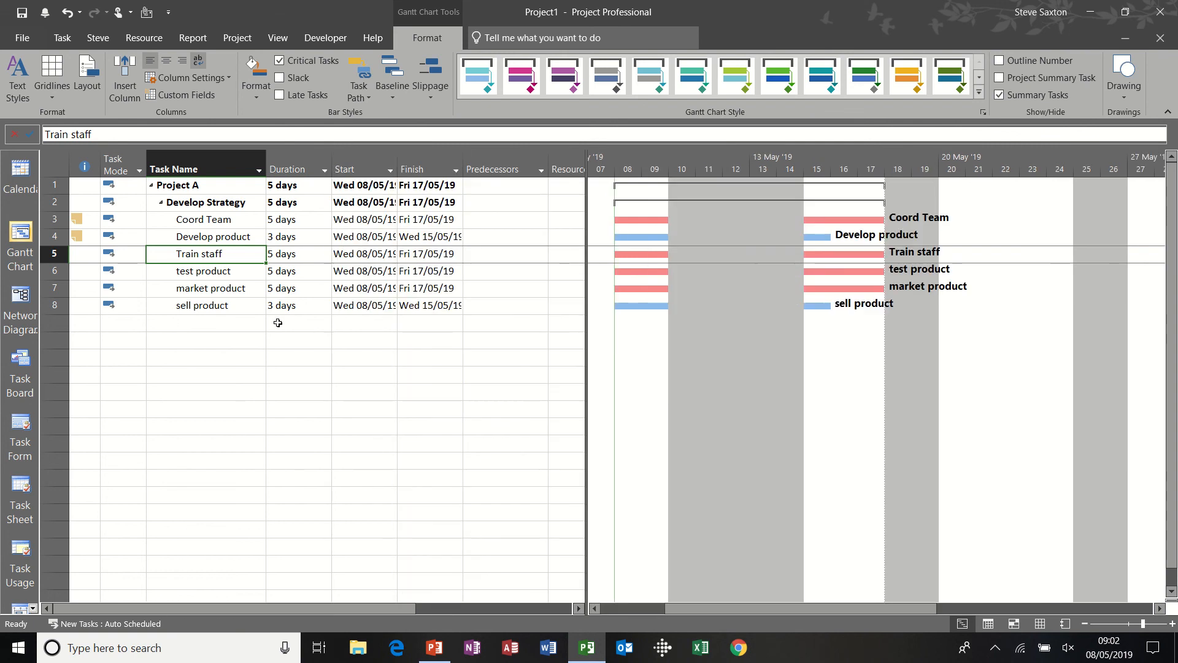
left_click(184, 305)
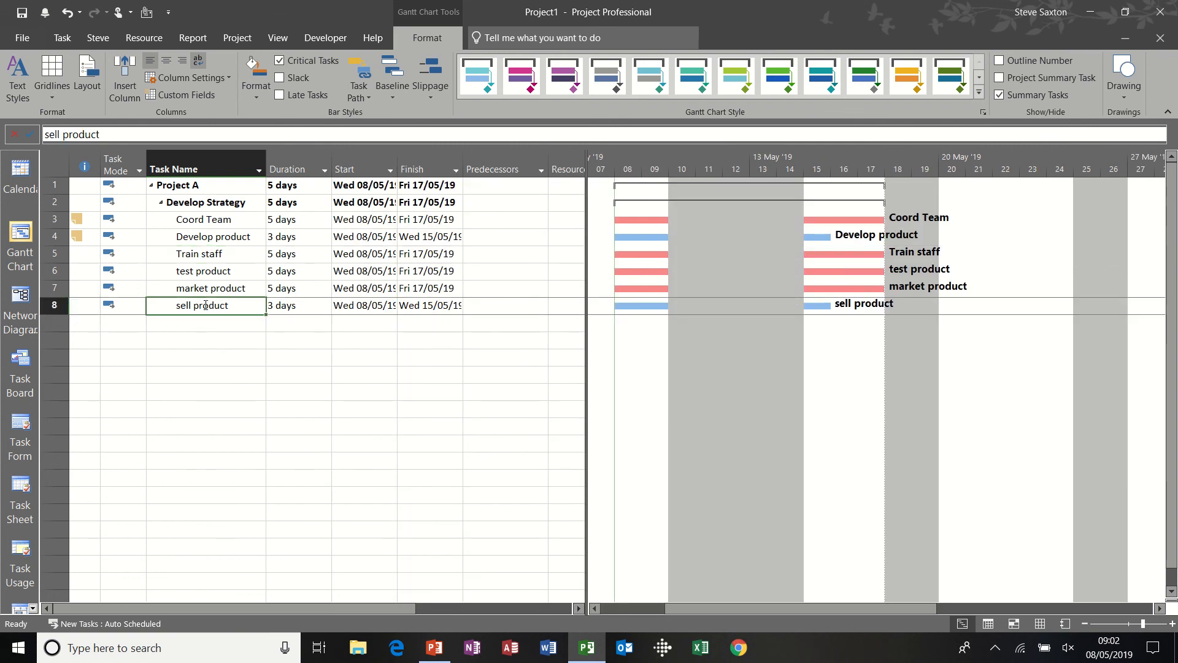
key("Delete")
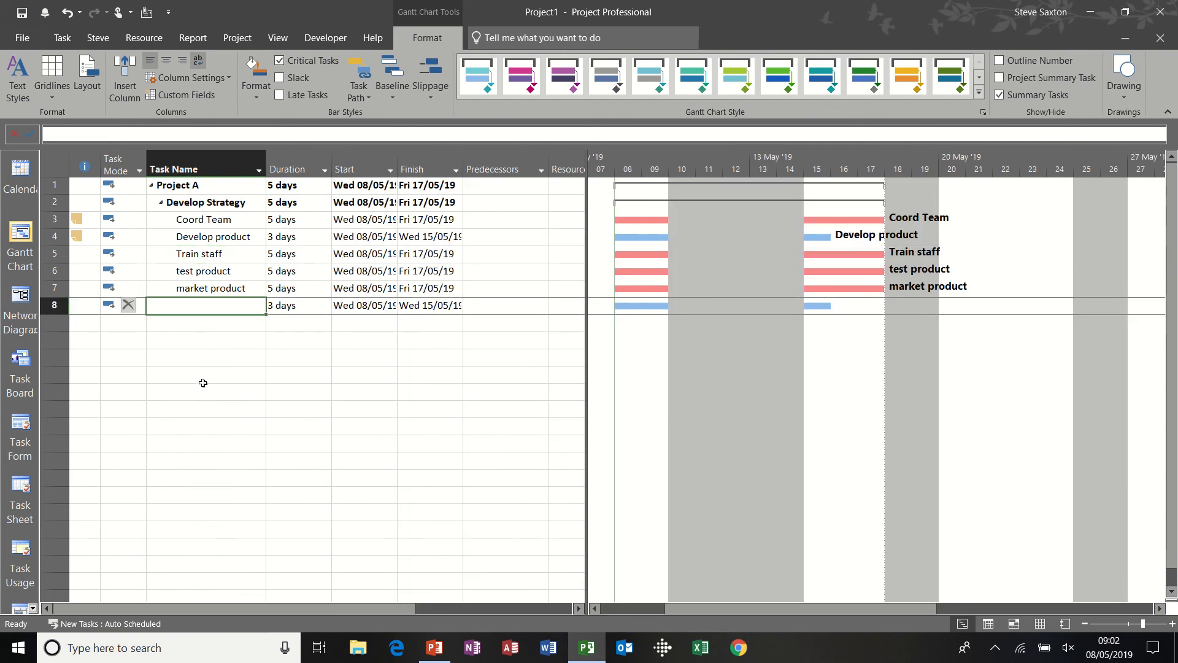
left_click(216, 342)
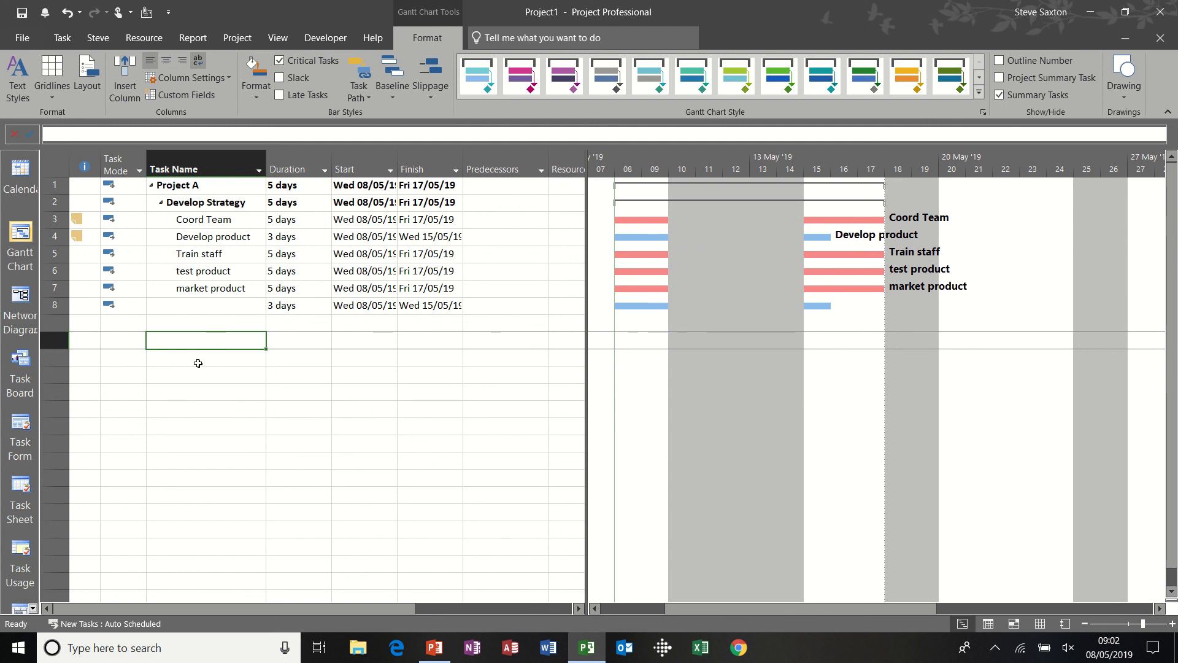
key("ctrl+z")
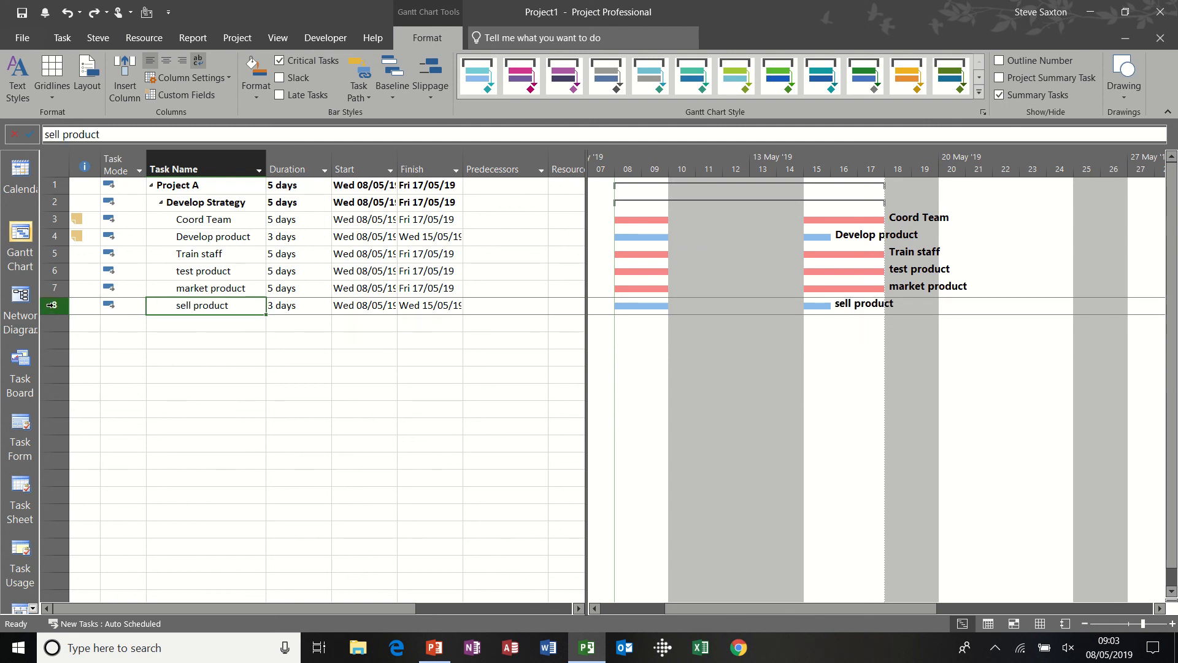
- Delete the entire sell product row and undo the deletion
left_click(53, 306)
key("Delete")
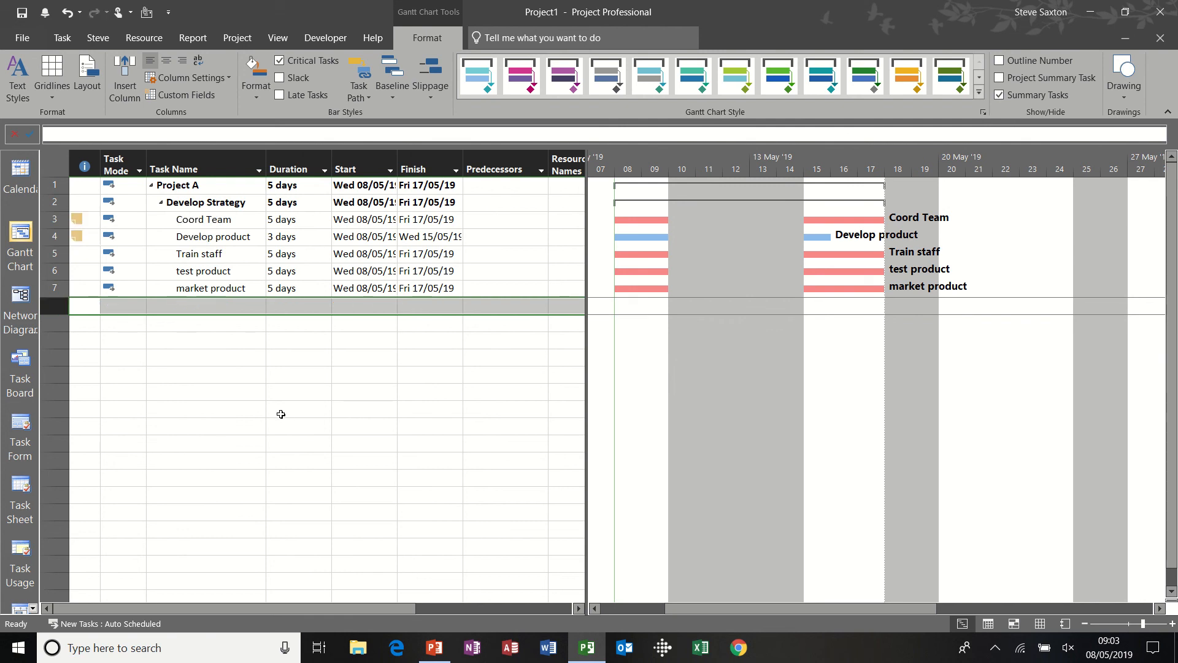
key("ctrl+z")
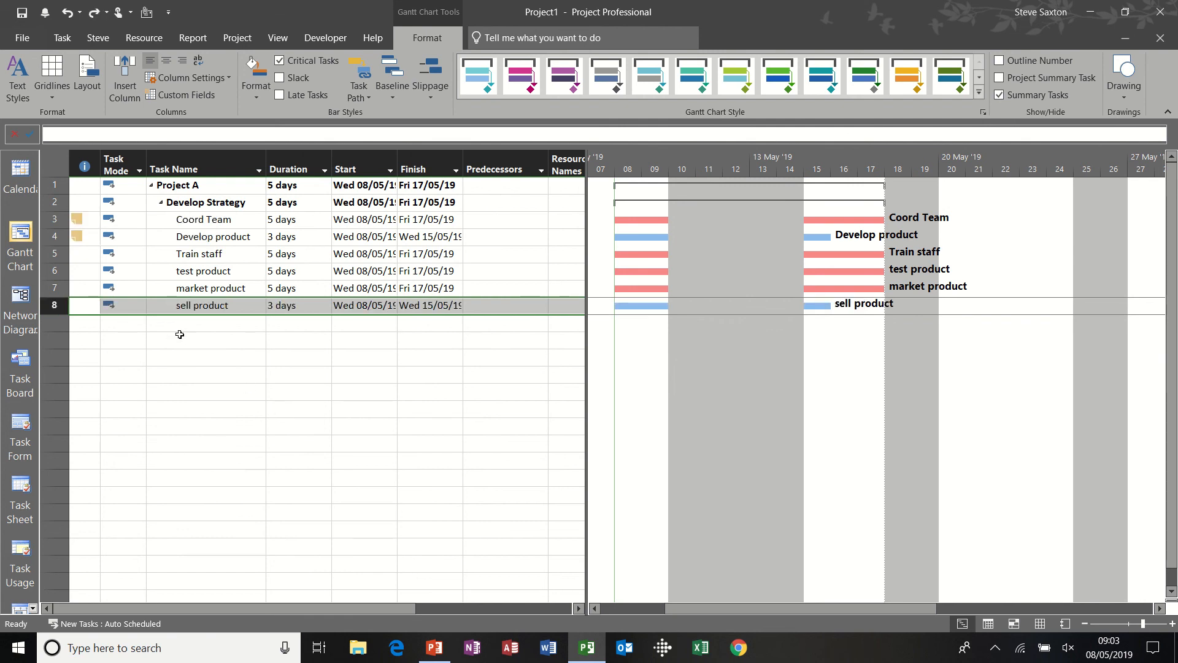
- Move the sell product row directly below Train staff and undo the move
left_click(225, 333)
left_click(64, 308)
left_click_drag(64, 309, 66, 257)
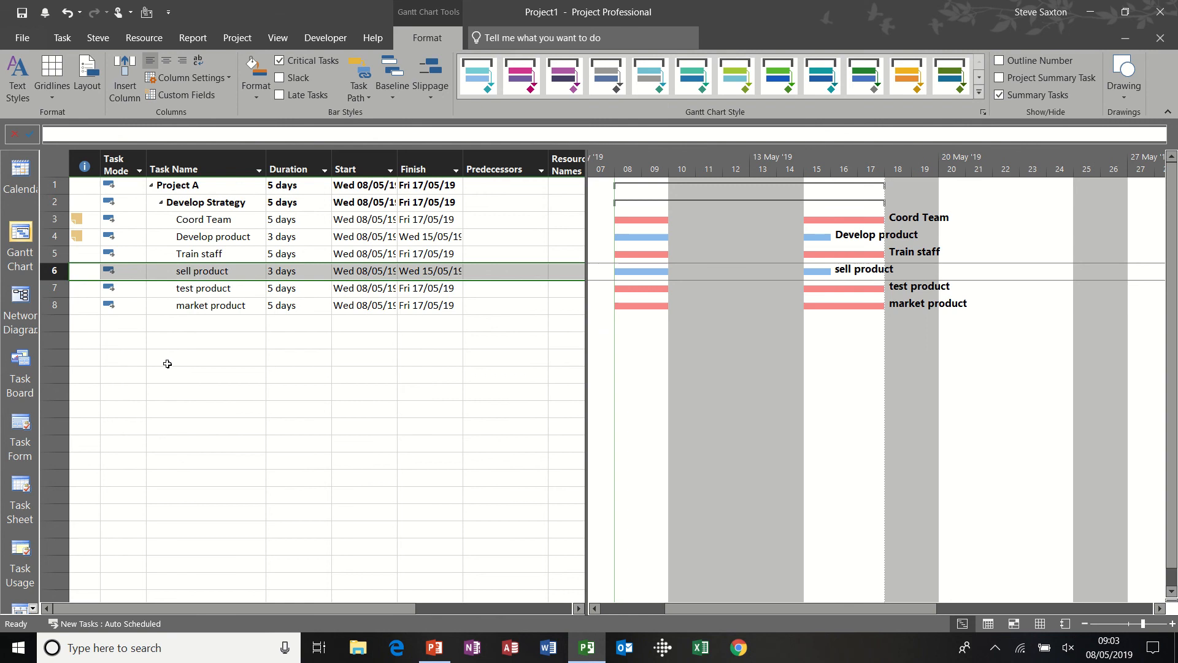
key("ctrl+z")
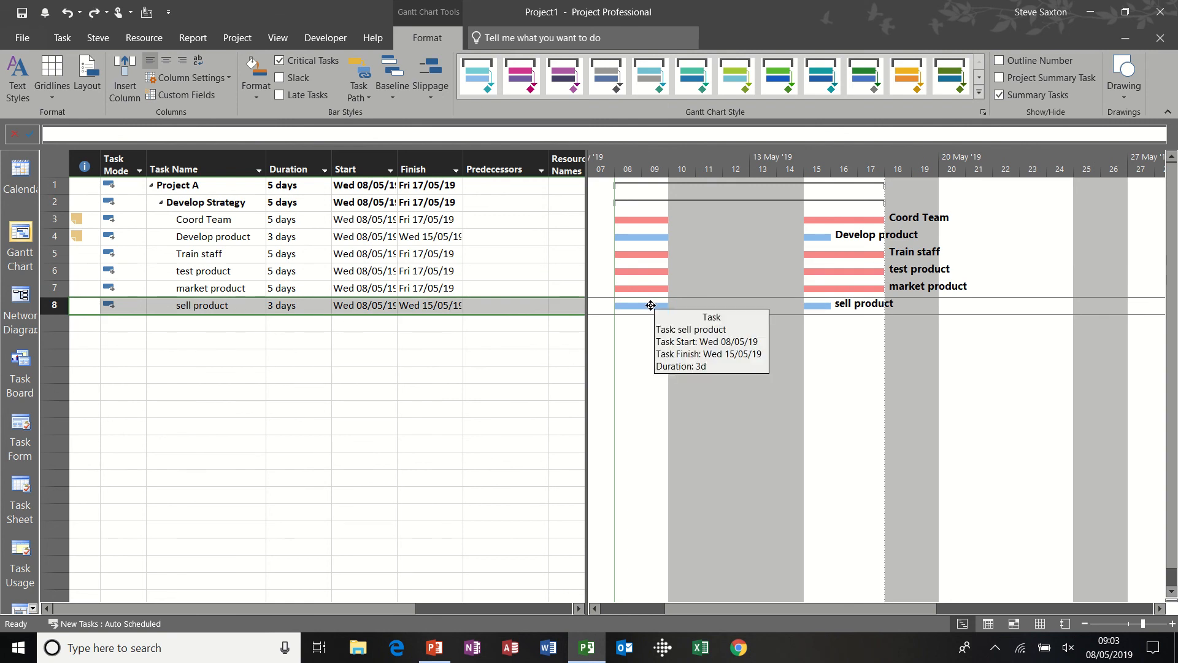
- Reschedule the sell product task on the Gantt chart to run from Wed 22/05/19 to Fri 24/05/19
left_click(1084, 623)
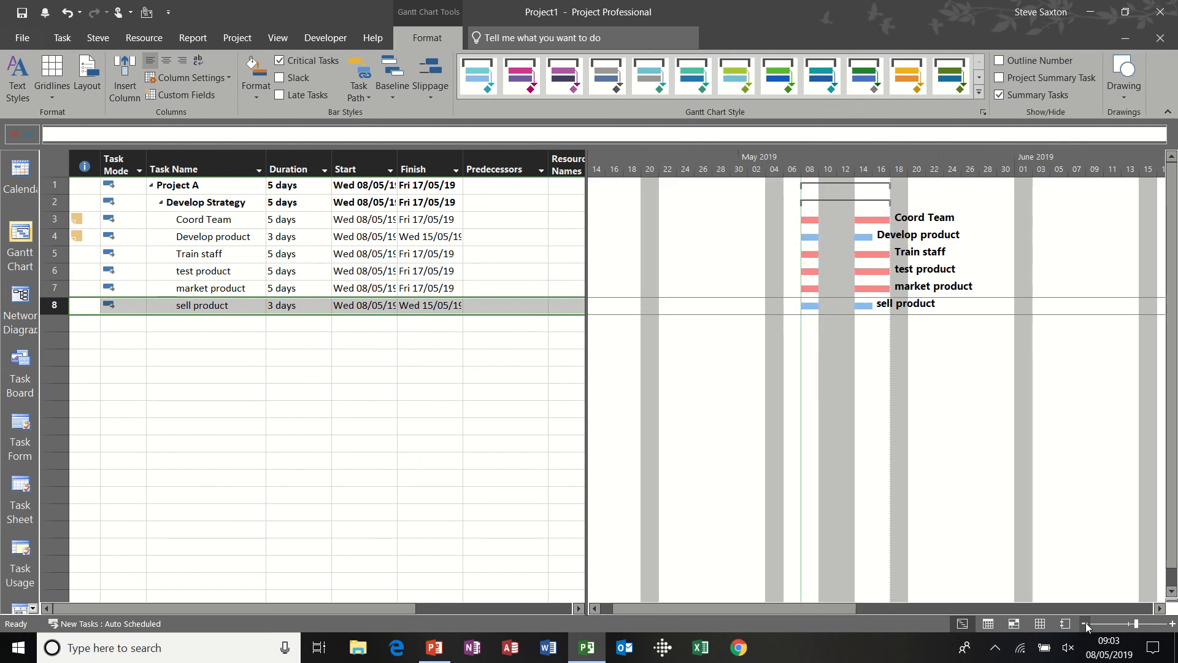
left_click(1160, 608)
left_click(1160, 609)
left_click(1160, 608)
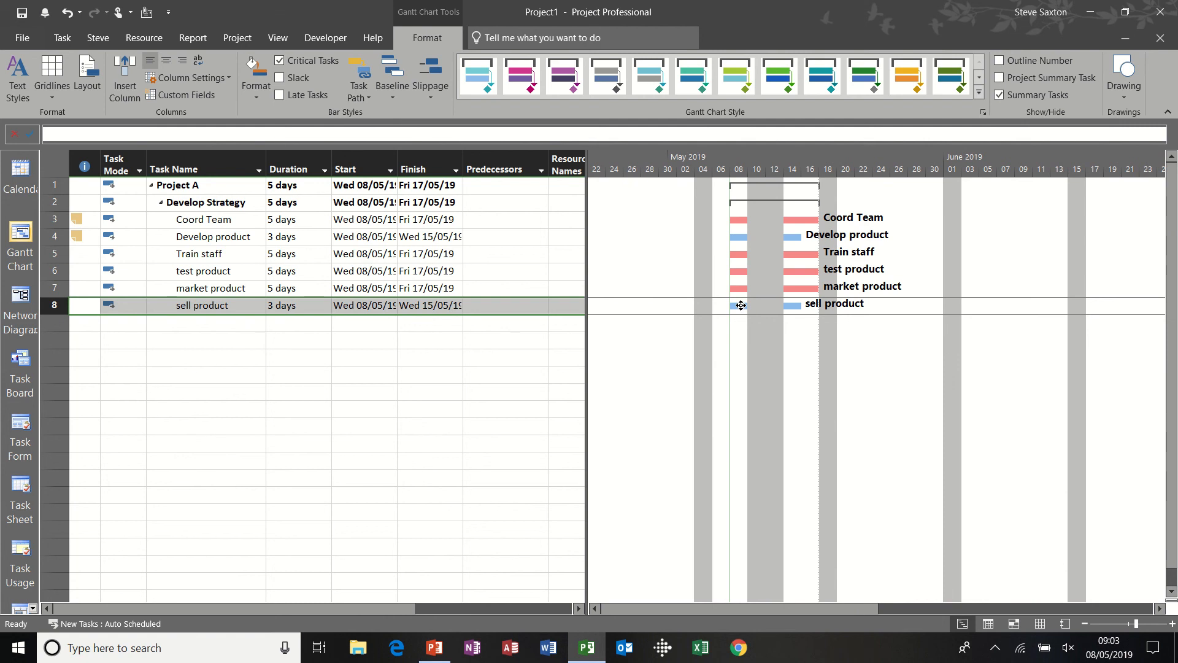
left_click_drag(741, 305, 868, 307)
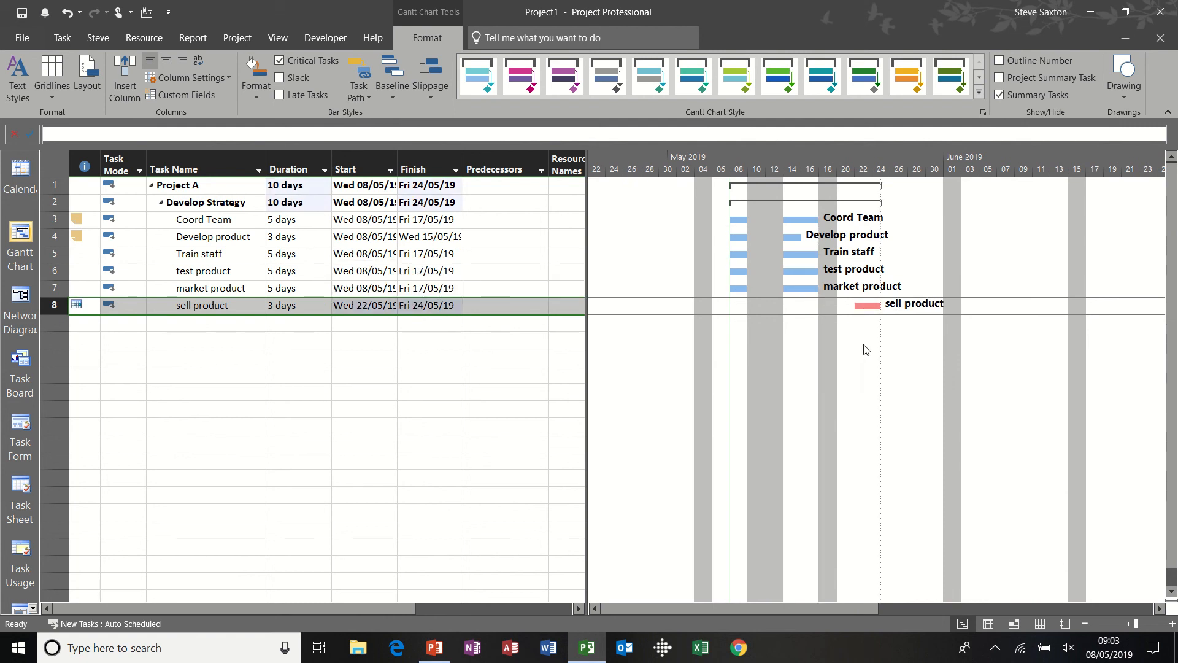
mouse_move(866, 305)
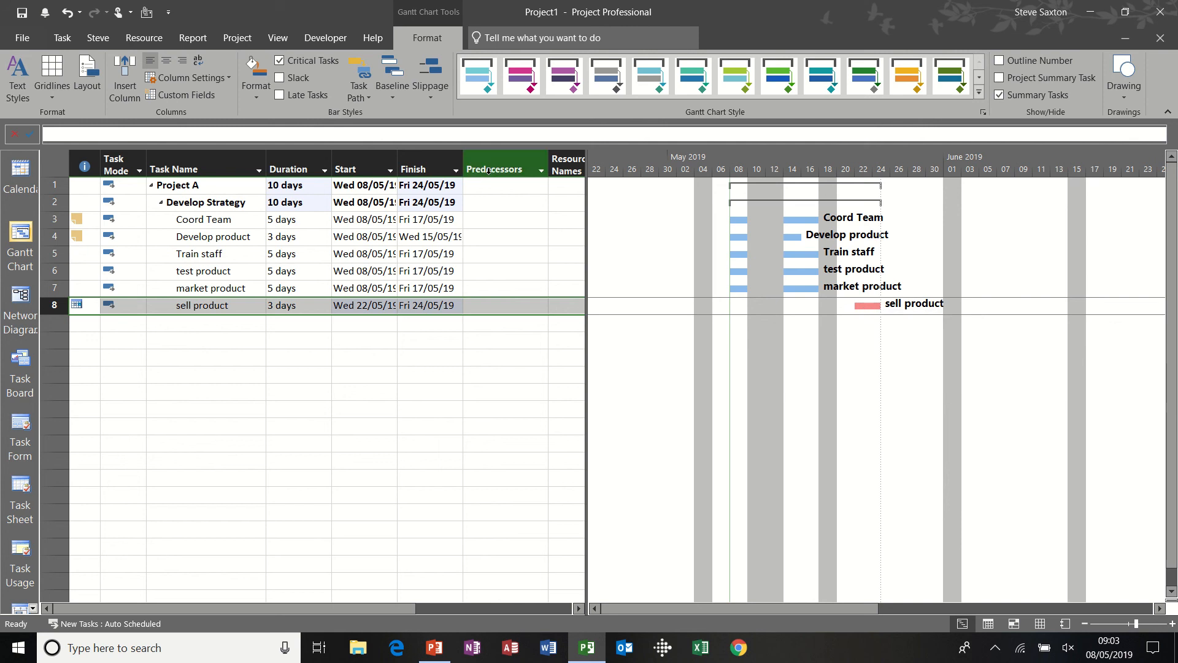
- Turn off the critical tasks highlighting and inspect the sell product task's constraint indicator
left_click(280, 60)
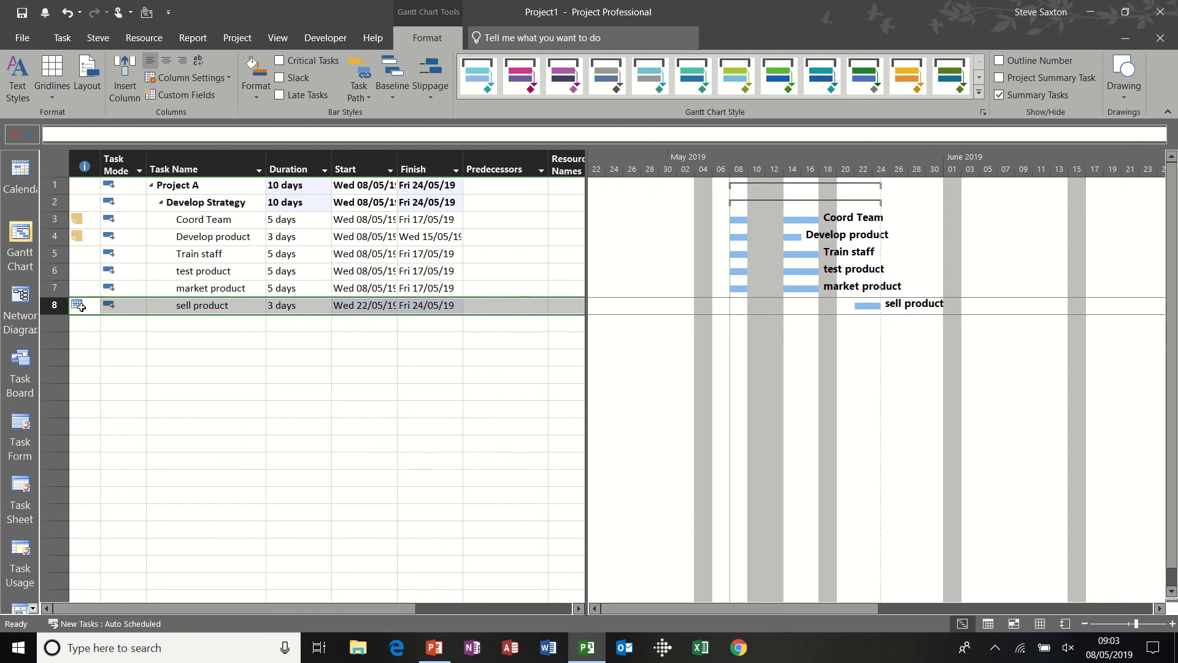
mouse_move(79, 303)
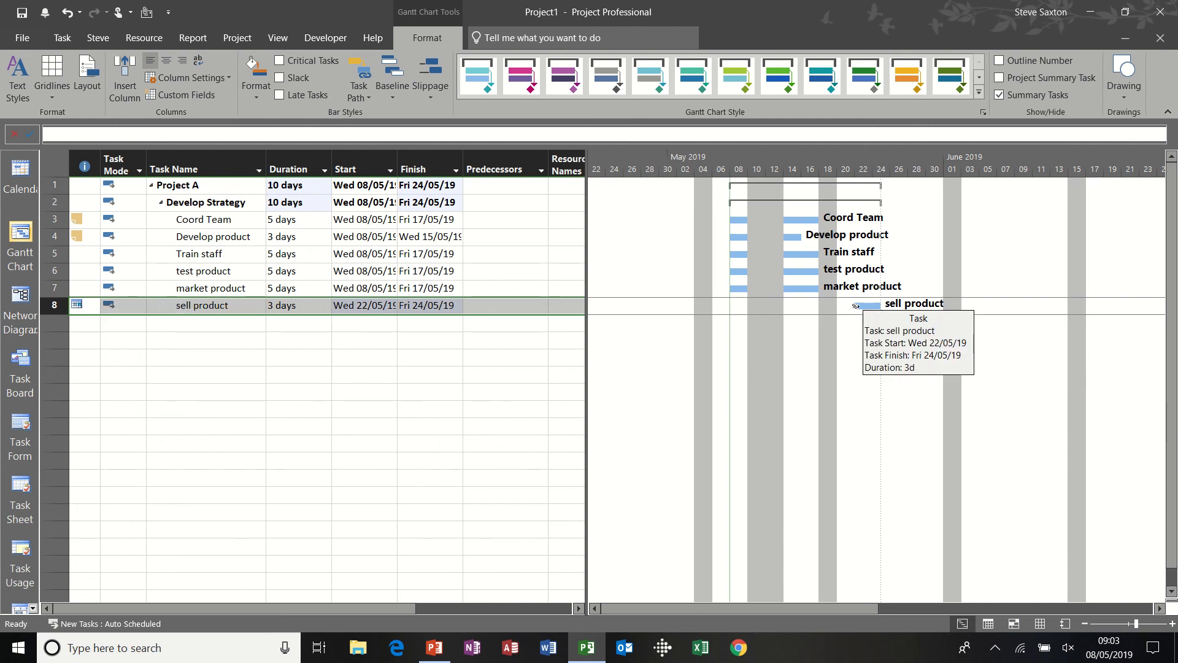
- Try marking progress along the sell product bar and extending its duration to 6.5 days, undoing the changes
left_click_drag(856, 306, 864, 306)
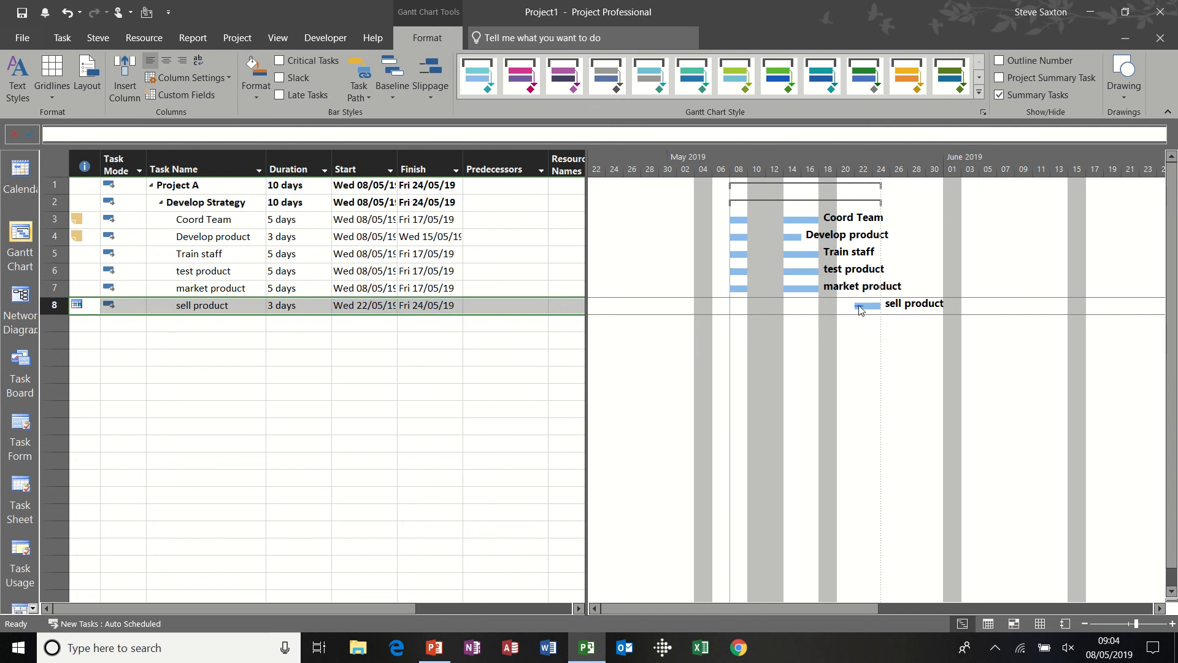
left_click_drag(855, 305, 882, 305)
key("ctrl+z")
left_click_drag(883, 307, 918, 308)
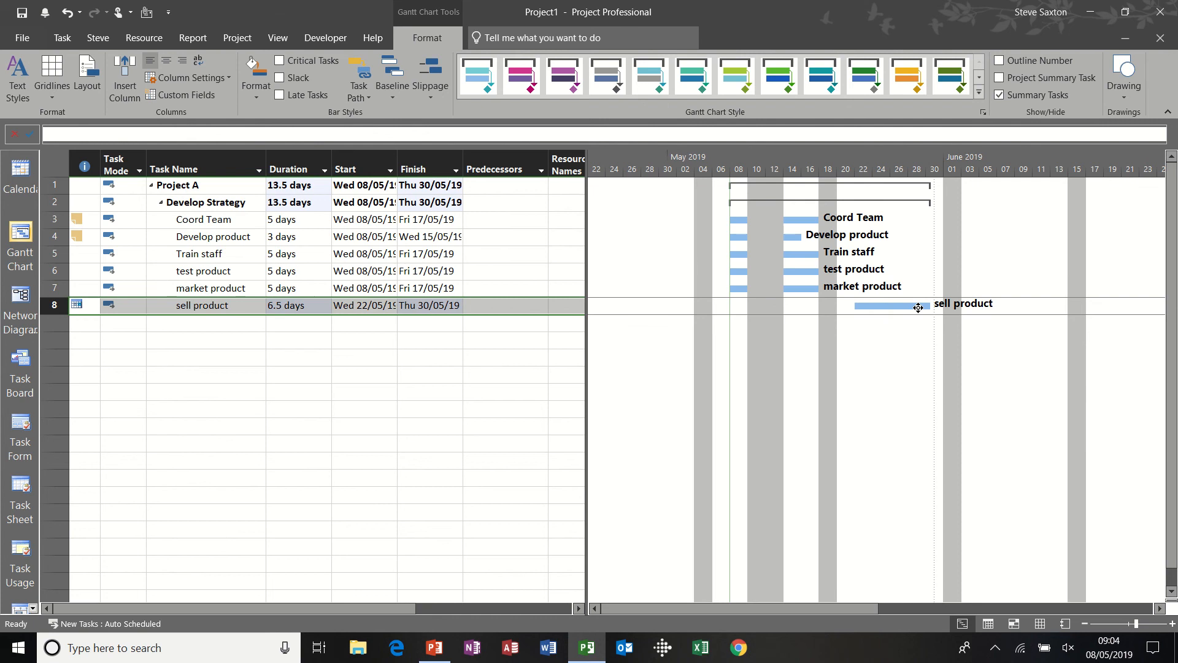
key("ctrl+z")
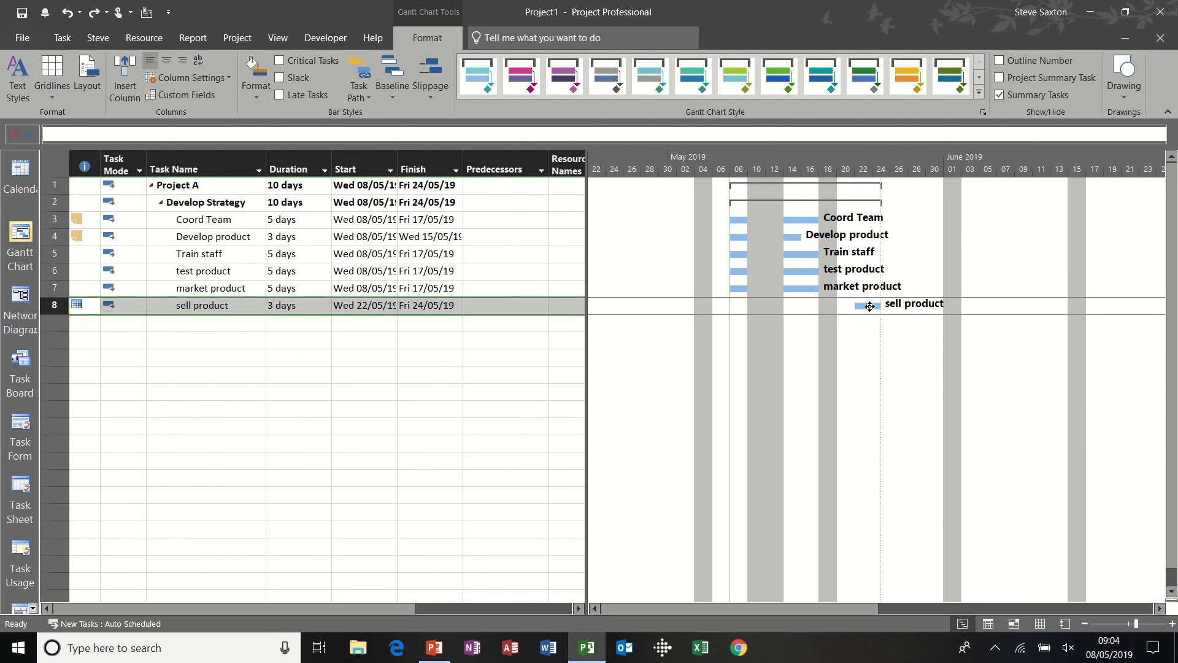
- Select the sell product task's Predecessors cell
left_click_drag(870, 306, 867, 306)
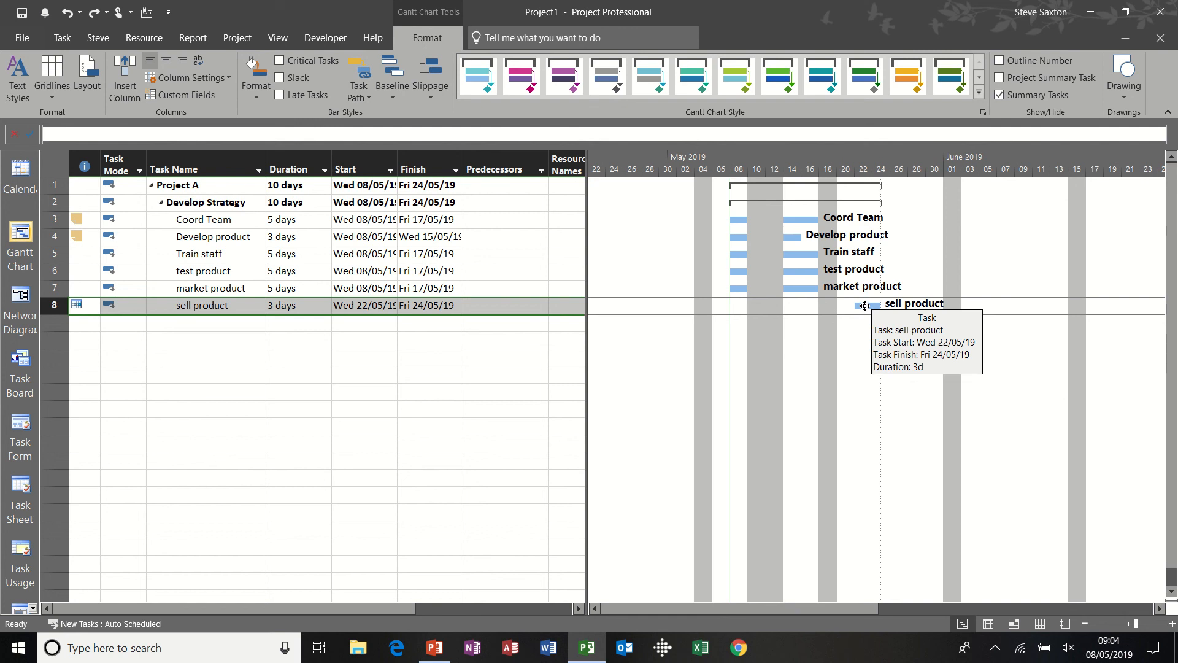
left_click(480, 306)
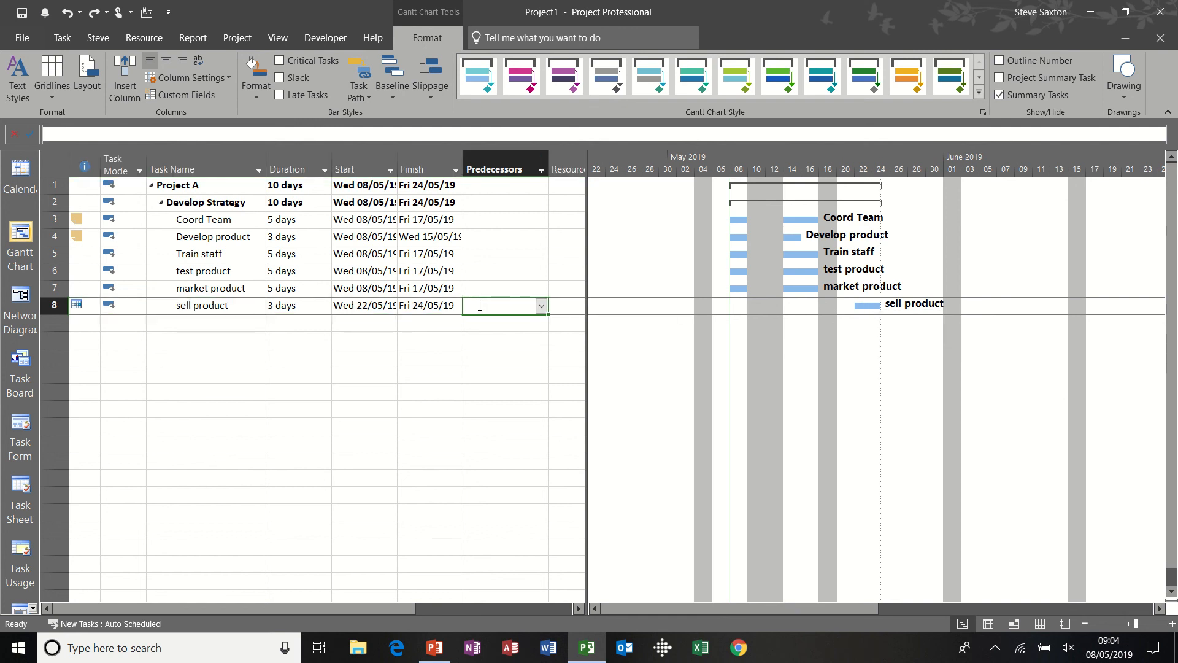